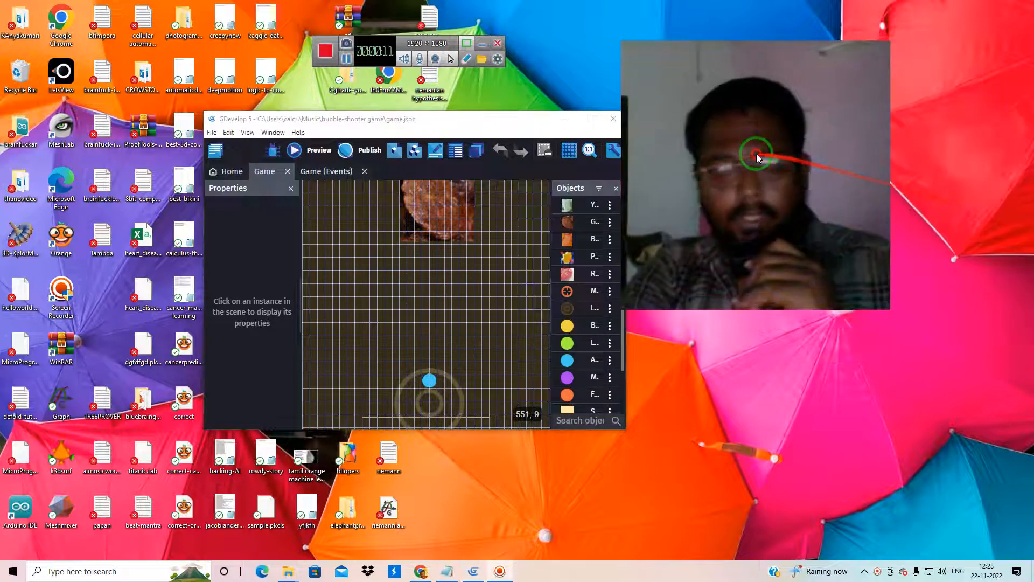
Create a new project from the Platformer template and maximize the editor window
left_click(212, 135)
mouse_move(217, 149)
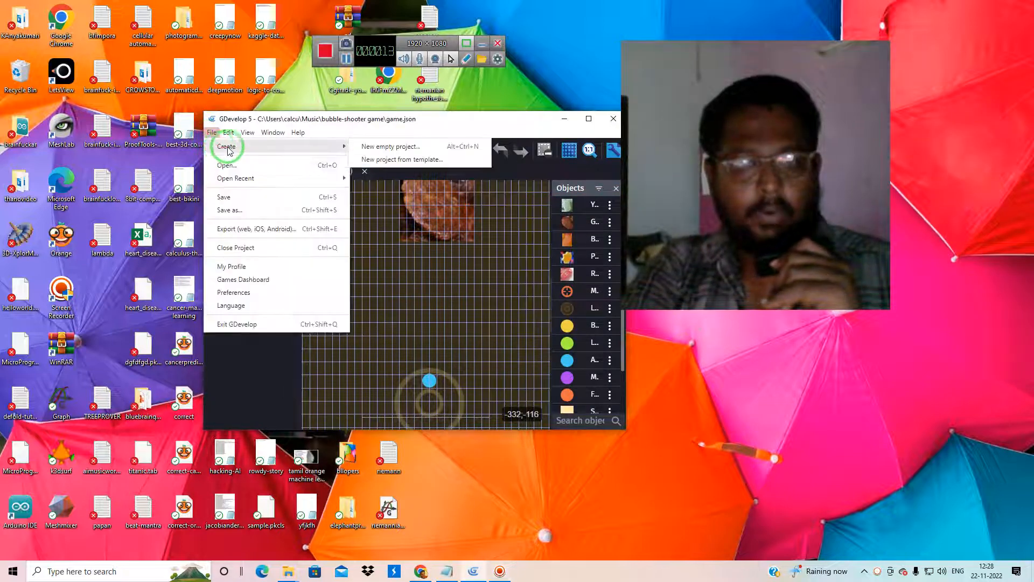
left_click(382, 160)
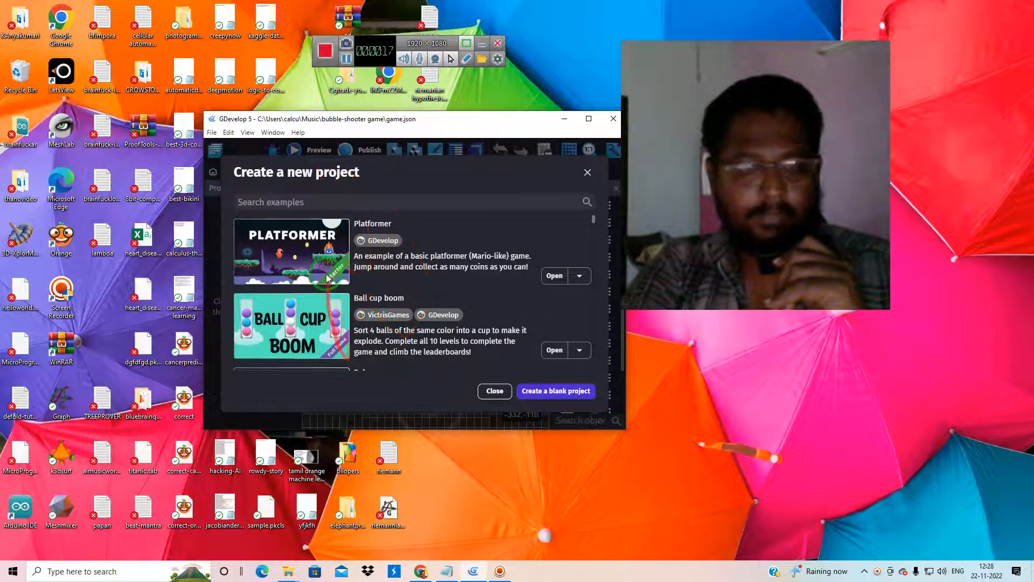
left_click(310, 259)
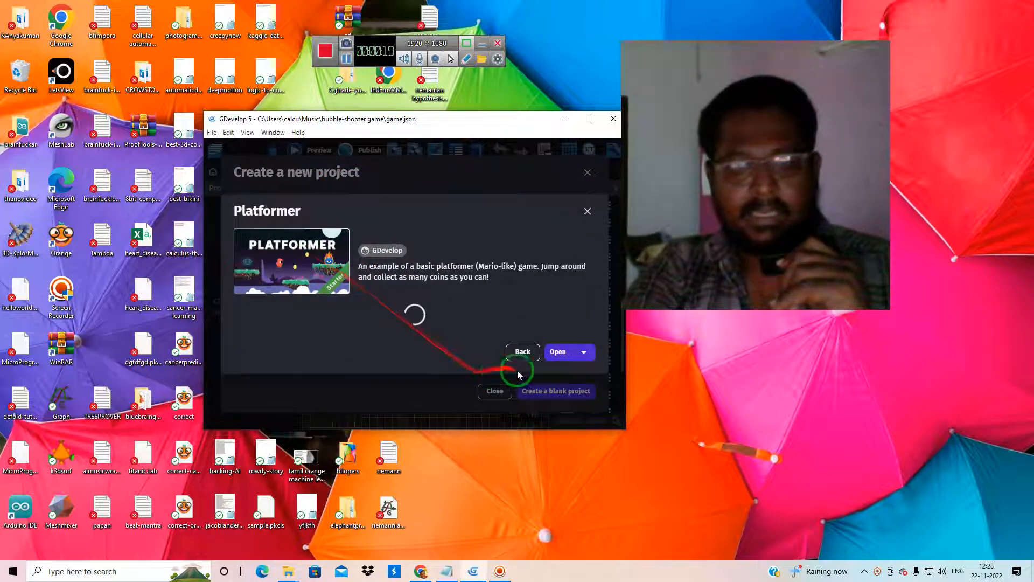
left_click(554, 335)
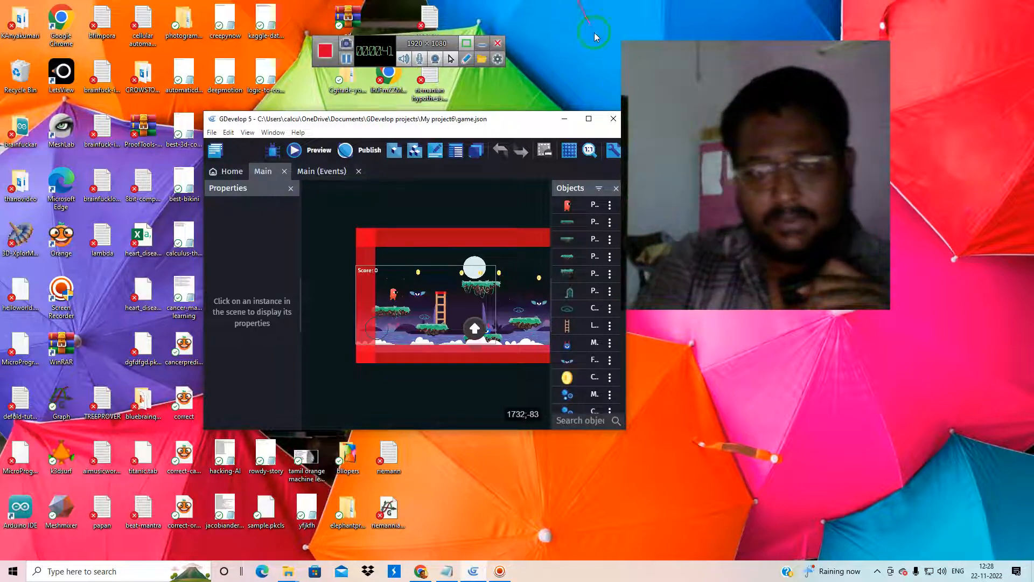
left_click(589, 118)
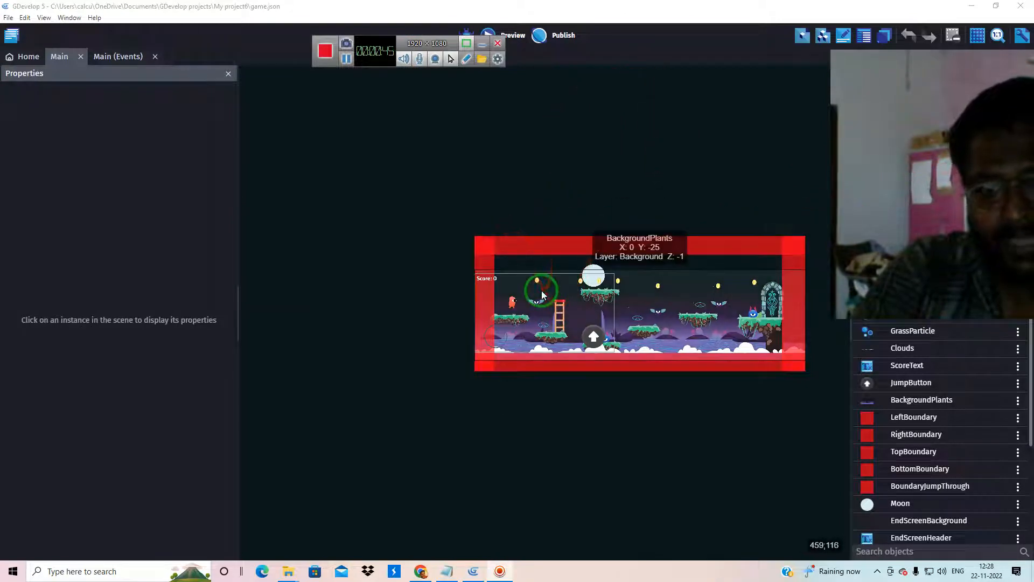
left_click(482, 51)
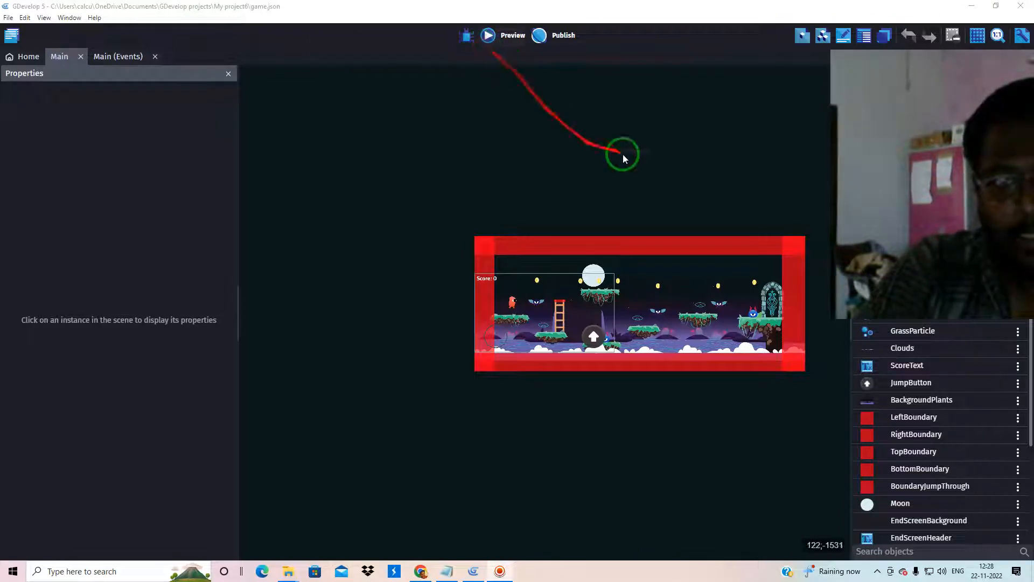
left_click(877, 572)
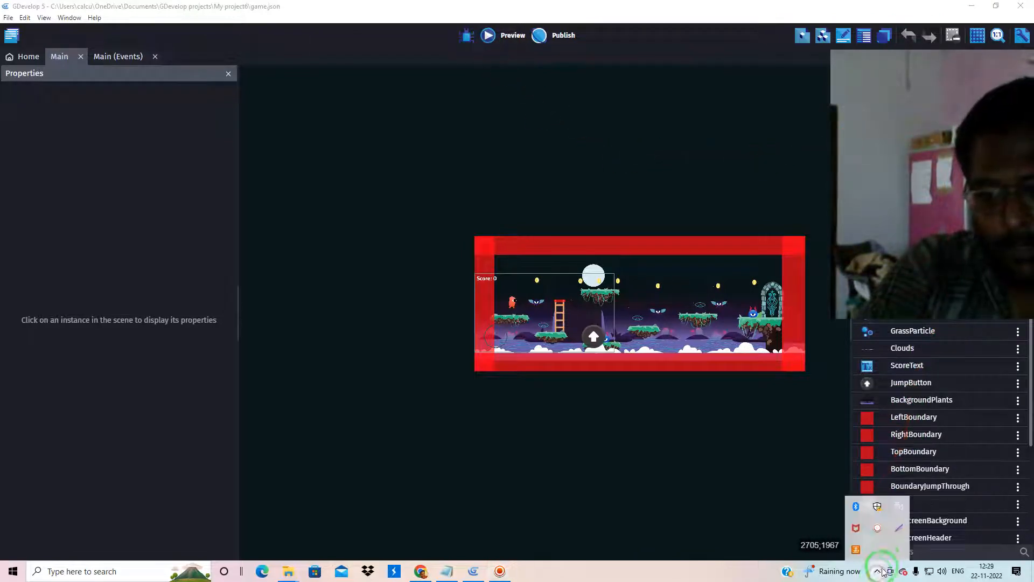
right_click(880, 530)
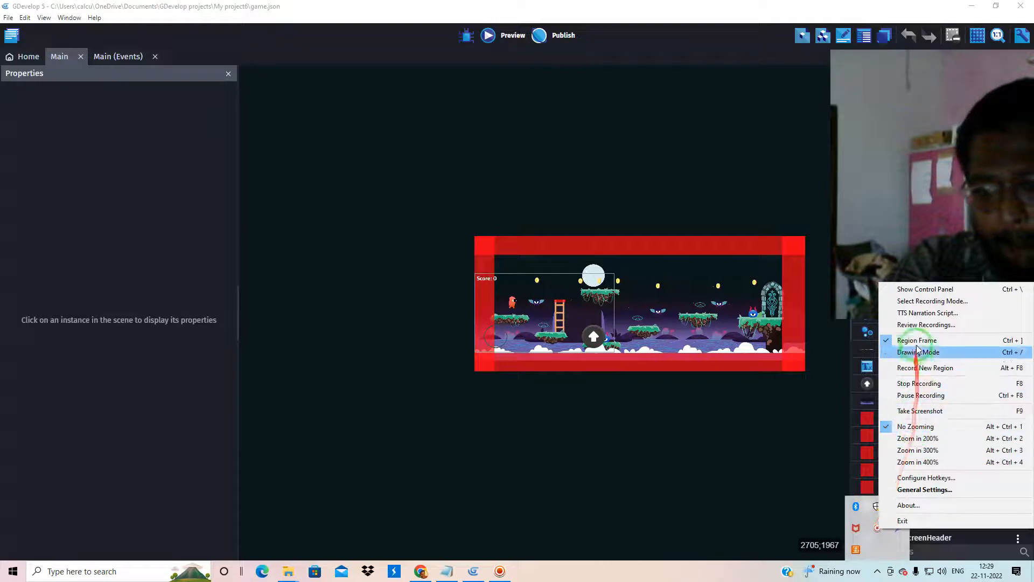
left_click(914, 290)
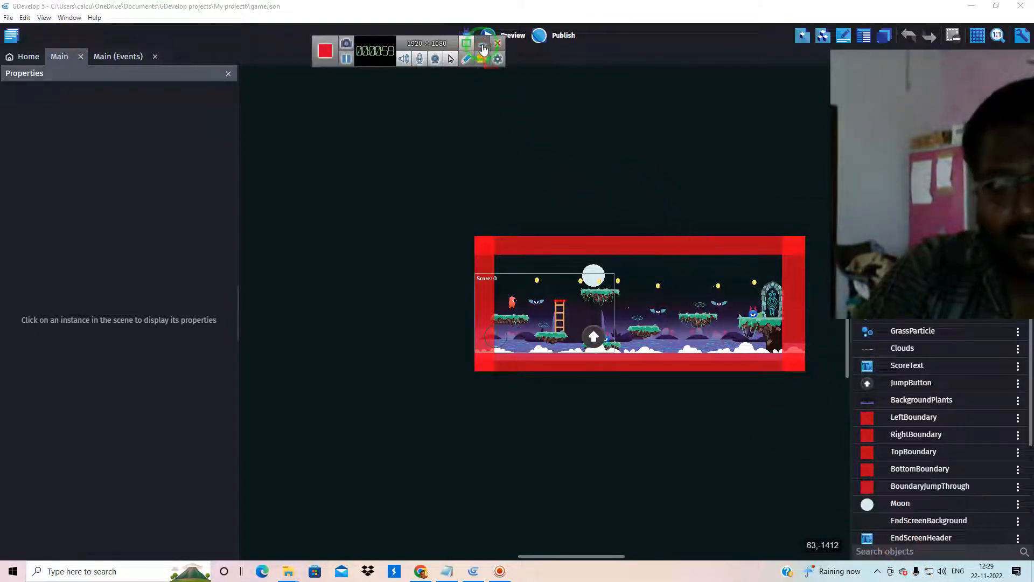
left_click(482, 47)
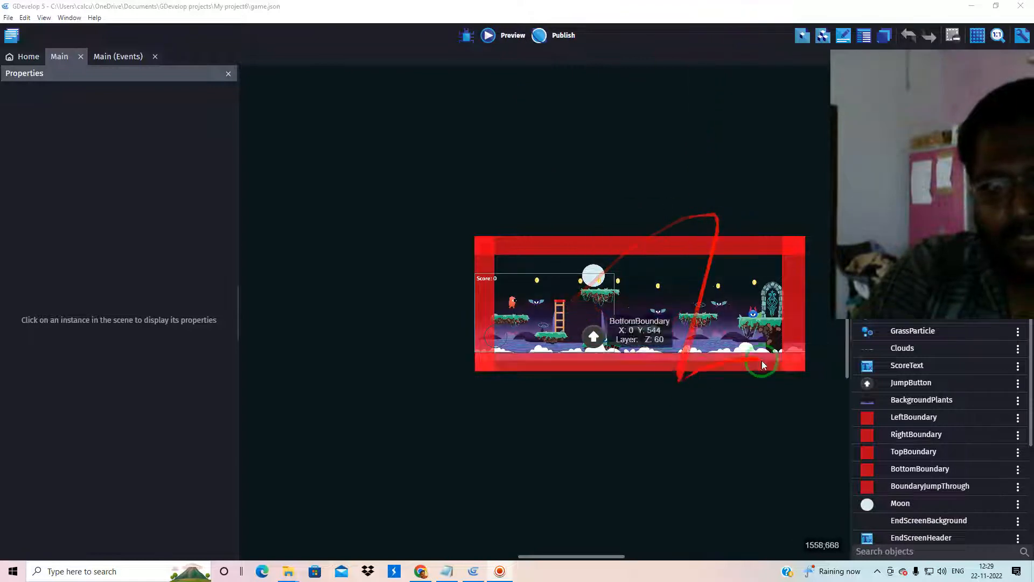
Launch a preview of the platformer game's Main scene
scroll(822, 315, "down", 3)
scroll(823, 315, "up", 5)
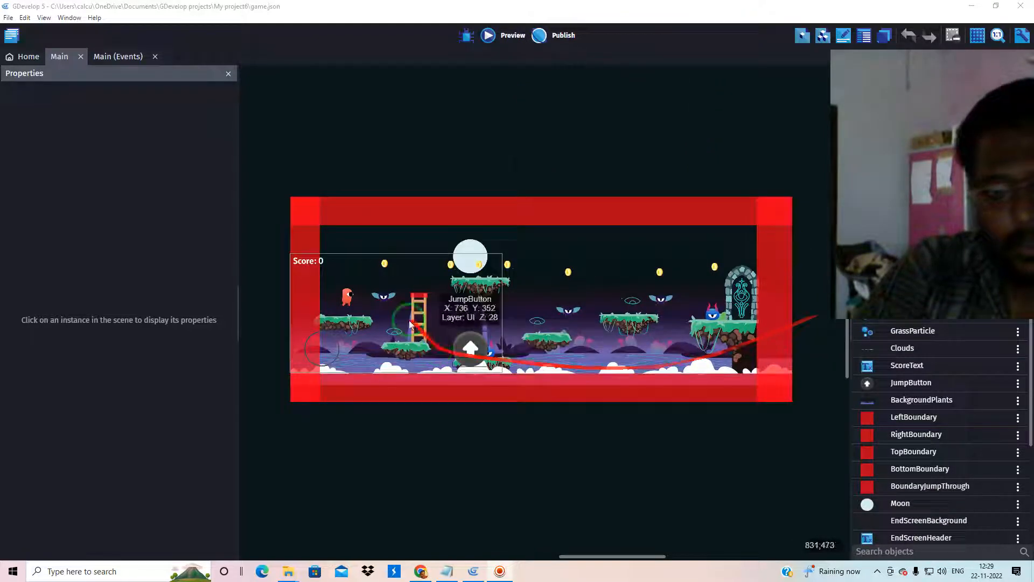
left_click(495, 35)
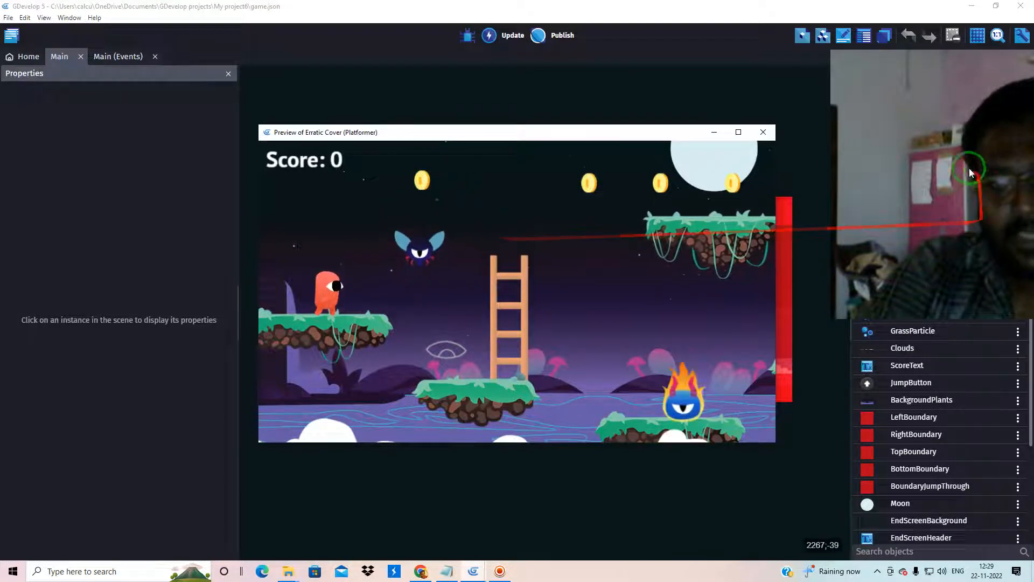
left_click_drag(969, 168, 755, 134)
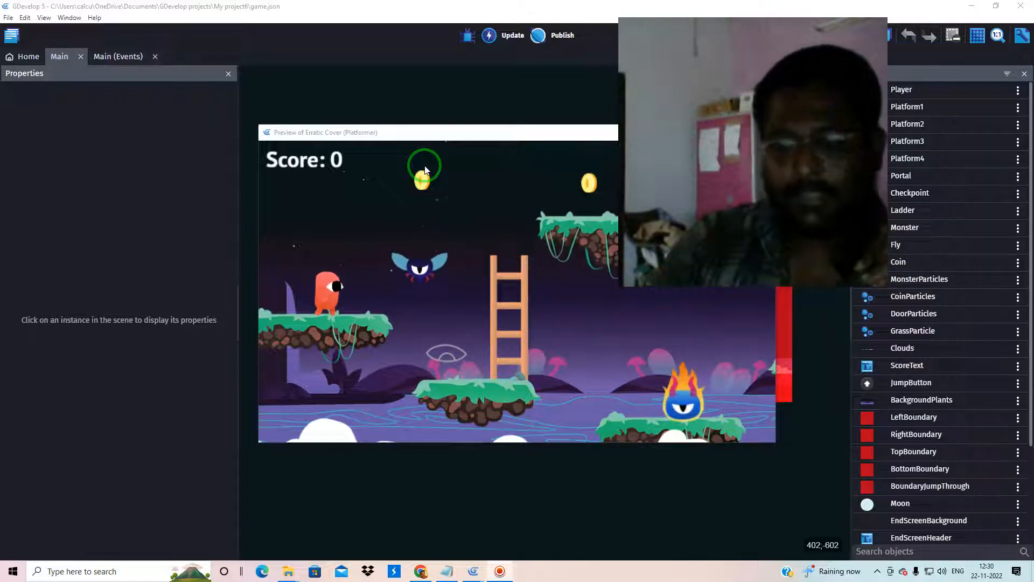
left_click_drag(717, 66, 496, 133)
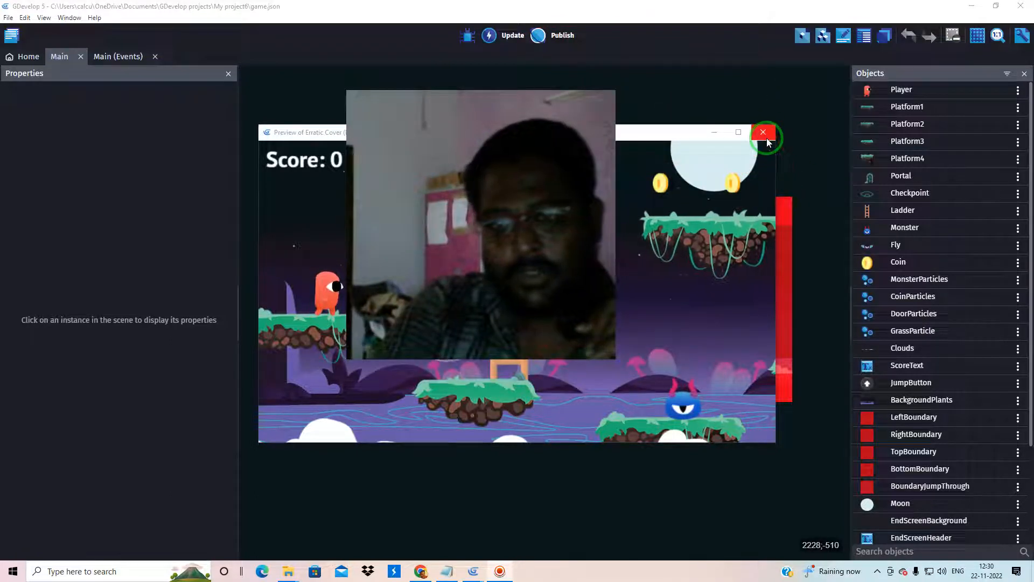
left_click_drag(493, 189, 947, 70)
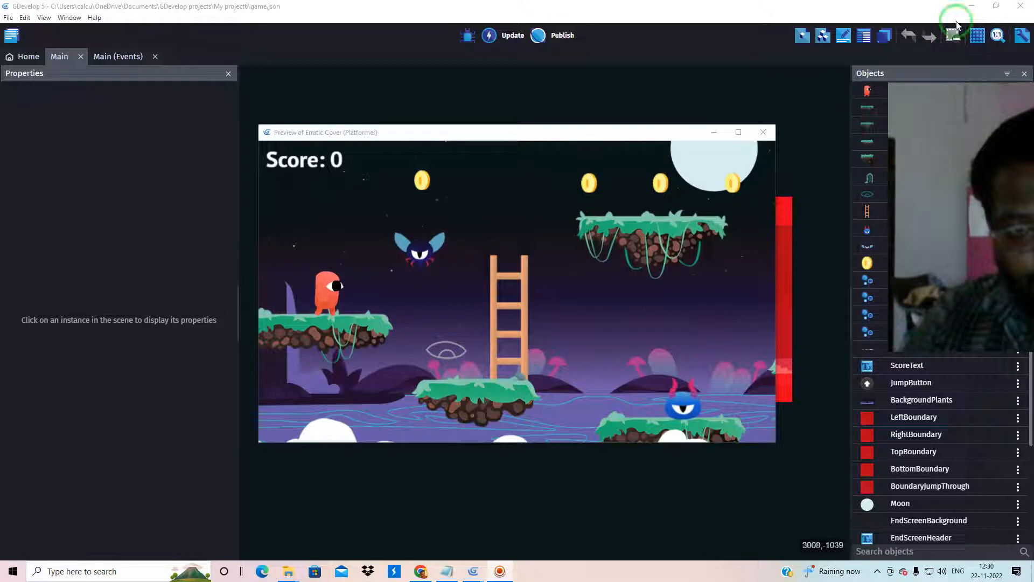
Play-test the previewed game by running the player right and jumping across the platforms to collect coins
left_click(527, 136)
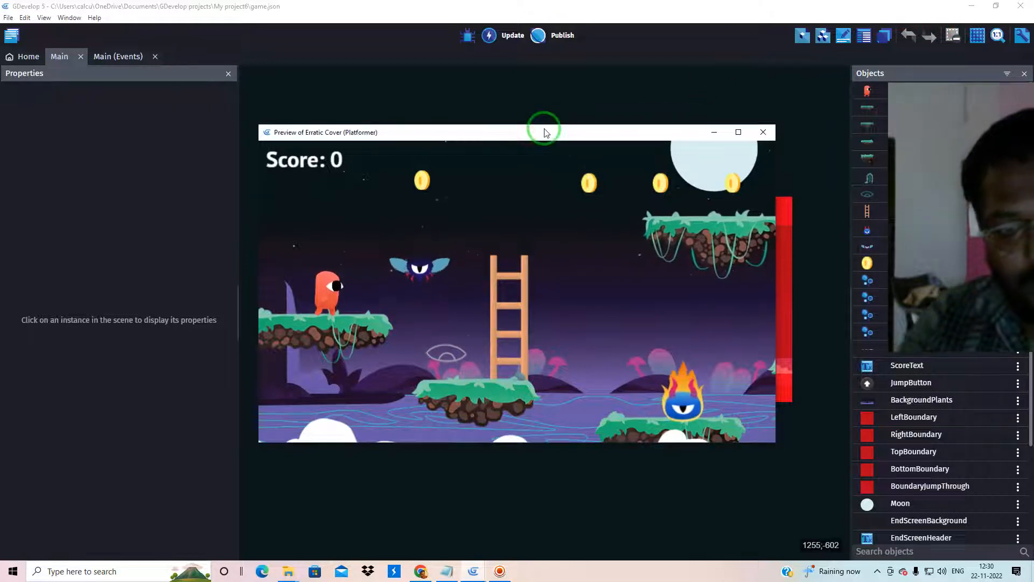
key("Right")
key("space")
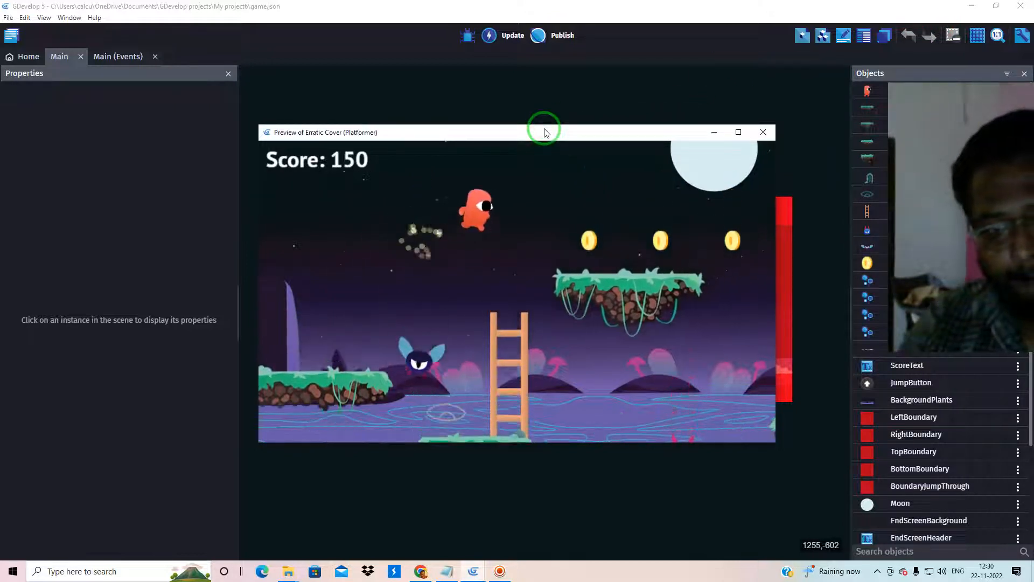
key("space")
key("space")
key("space")
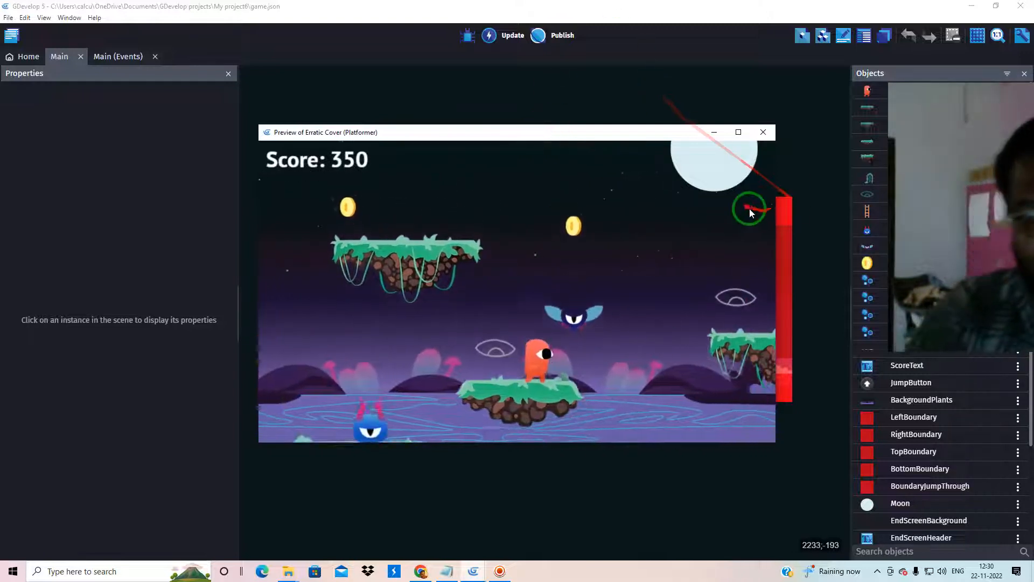
left_click(877, 571)
right_click(877, 530)
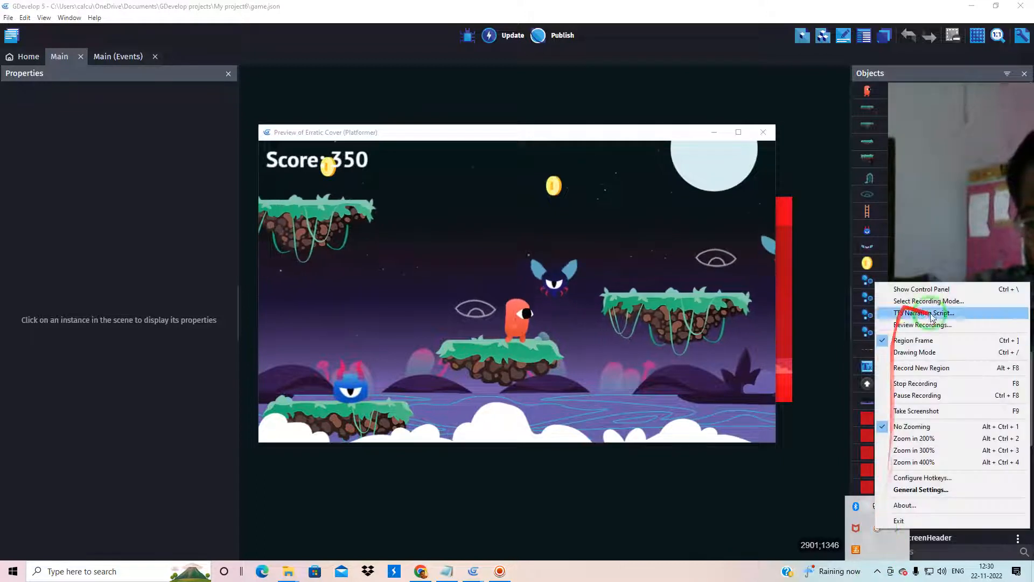
left_click(908, 291)
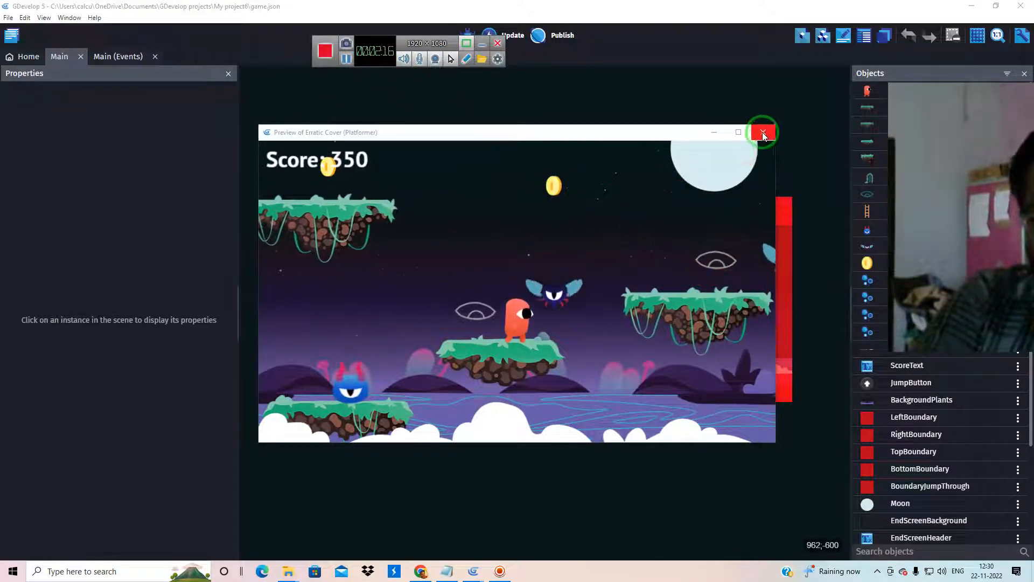
left_click(435, 62)
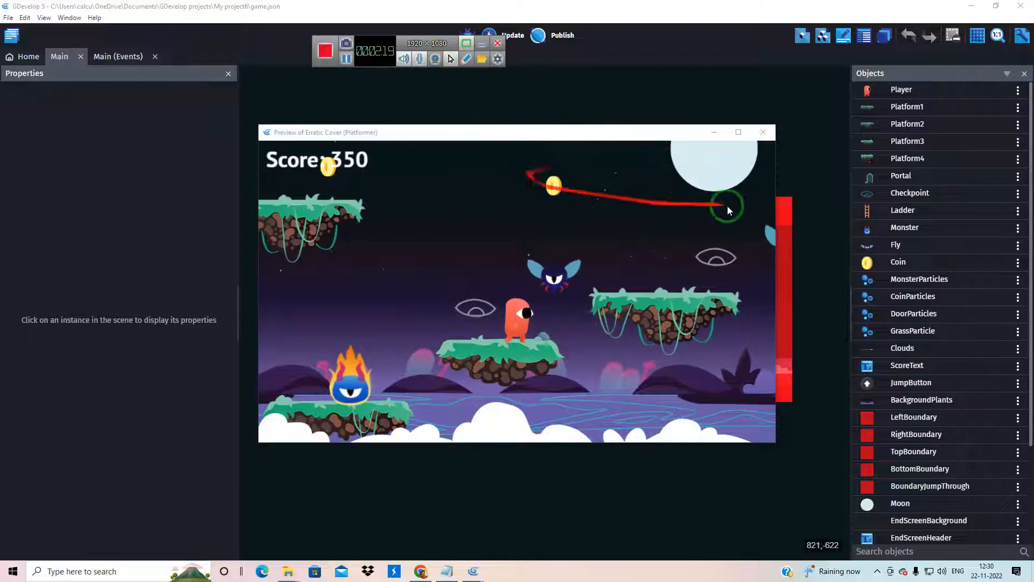
left_click(498, 59)
left_click(546, 68)
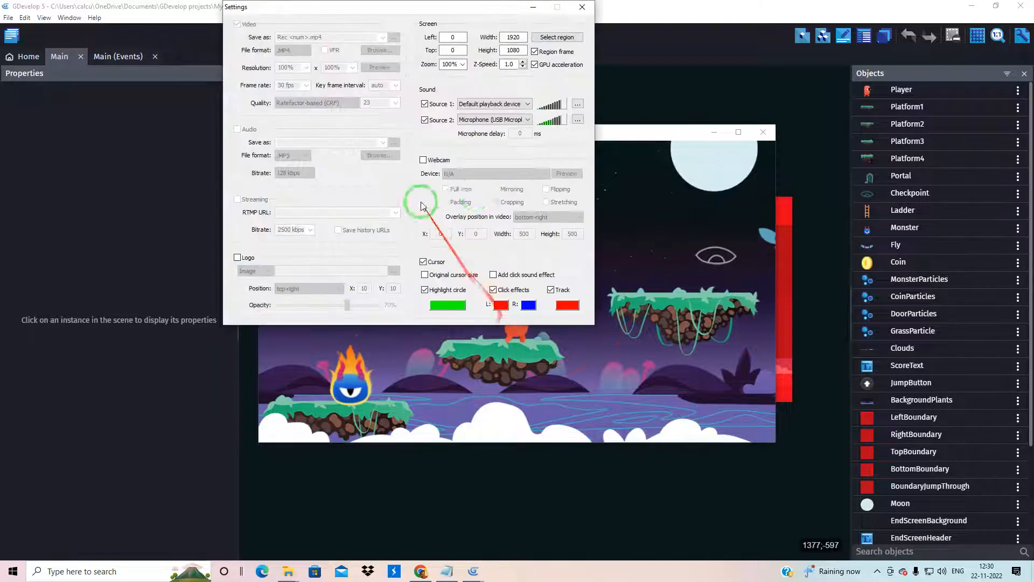
left_click(582, 6)
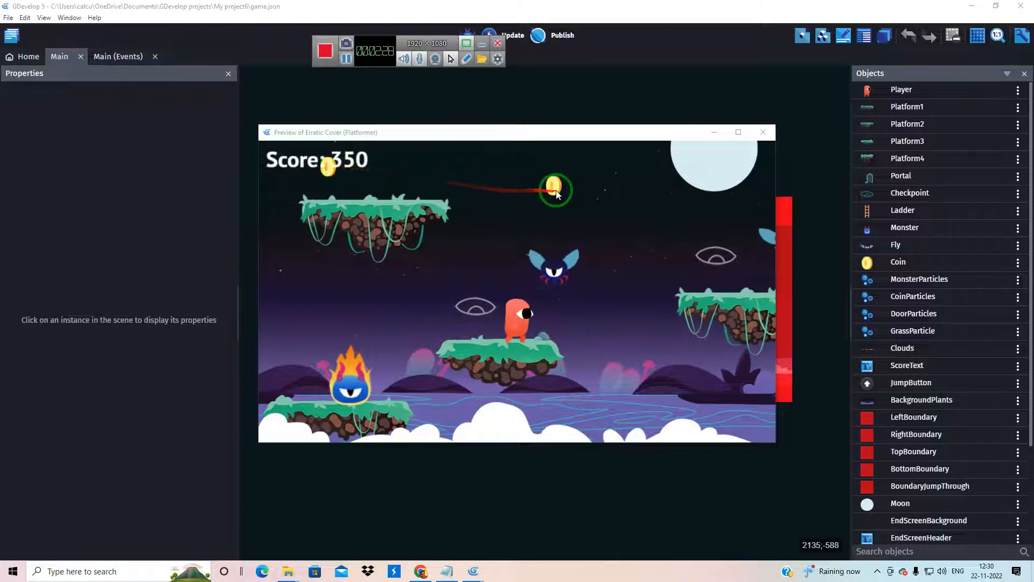
Close the game preview and collapse all expanded event groups in the Main scene's event sheet
left_click(763, 132)
left_click(113, 58)
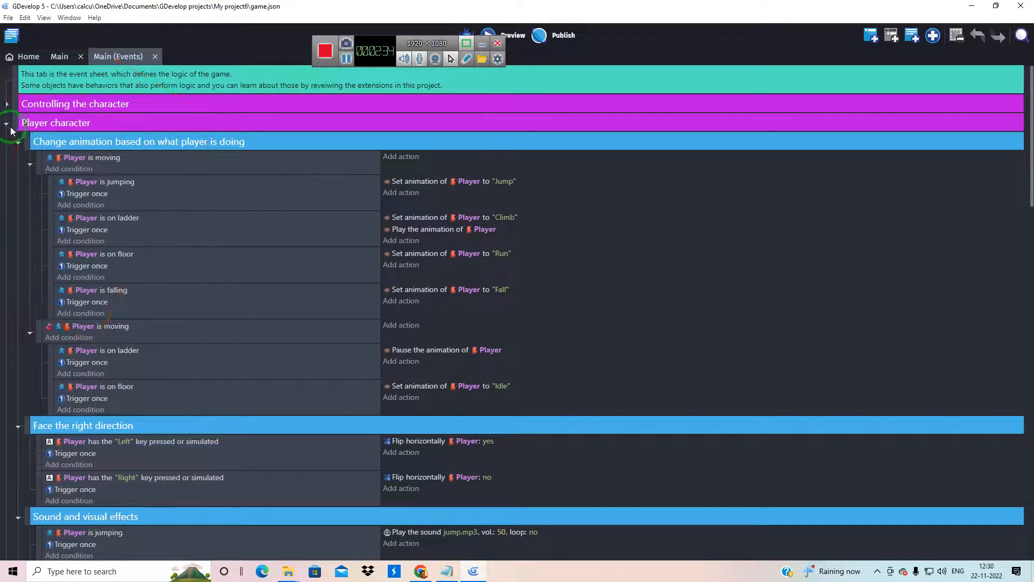
left_click(7, 126)
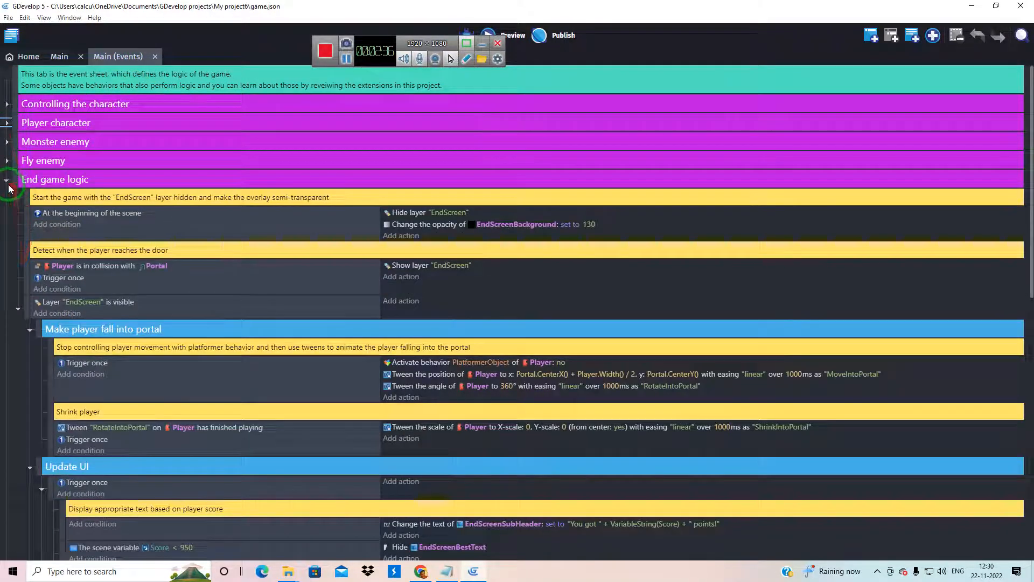
left_click(6, 182)
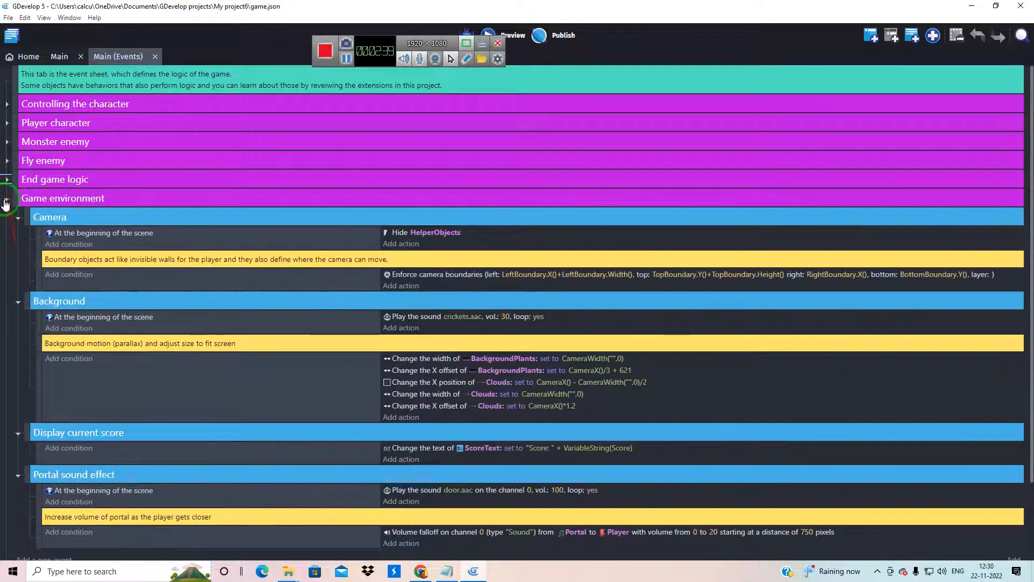
left_click(6, 200)
mouse_move(48, 276)
left_mouse_down()
mouse_move(47, 131)
mouse_move(136, 111)
left_mouse_up()
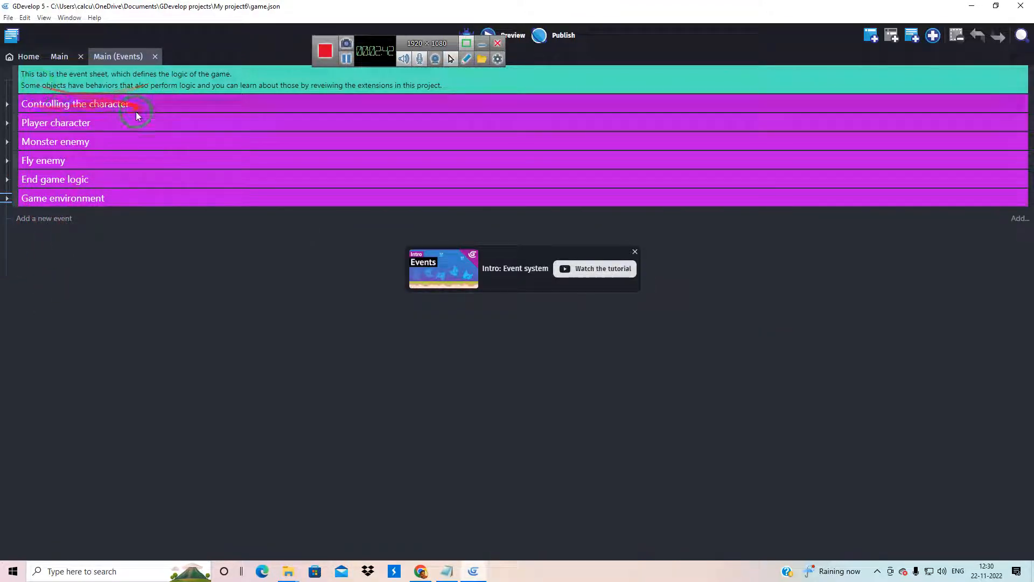
Expand the Controlling the character event group, review its touchscreen and gamepad control events, and collapse it again
left_click(7, 105)
scroll(83, 269, "down", 5)
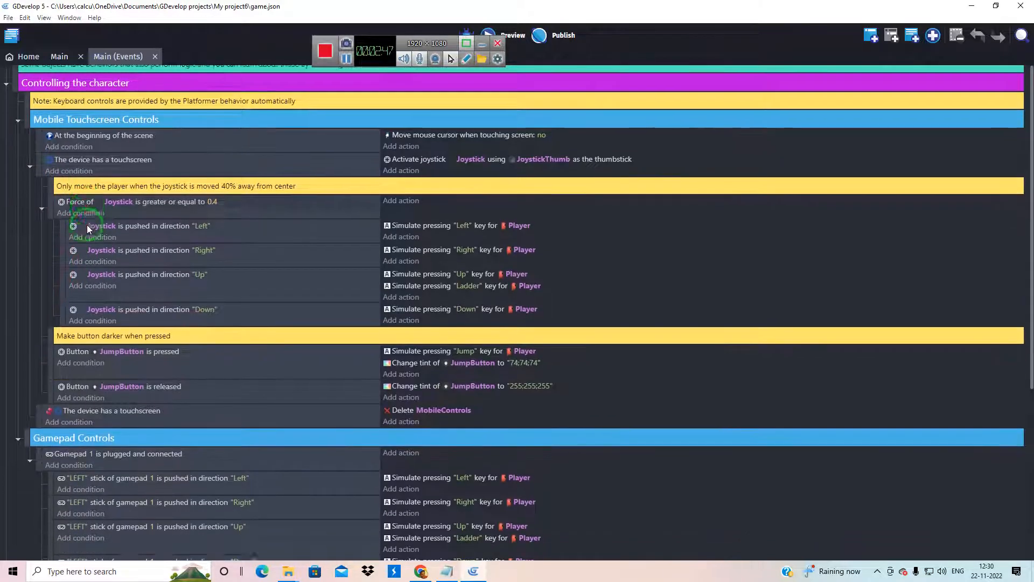
scroll(86, 296, "up", 4)
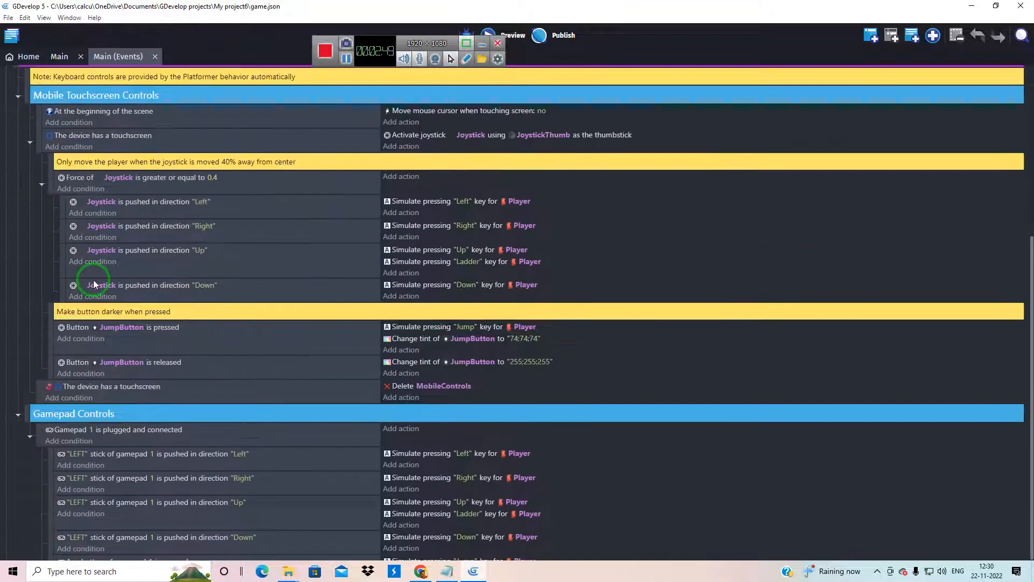
scroll(102, 252, "down", 3)
scroll(108, 279, "up", 4)
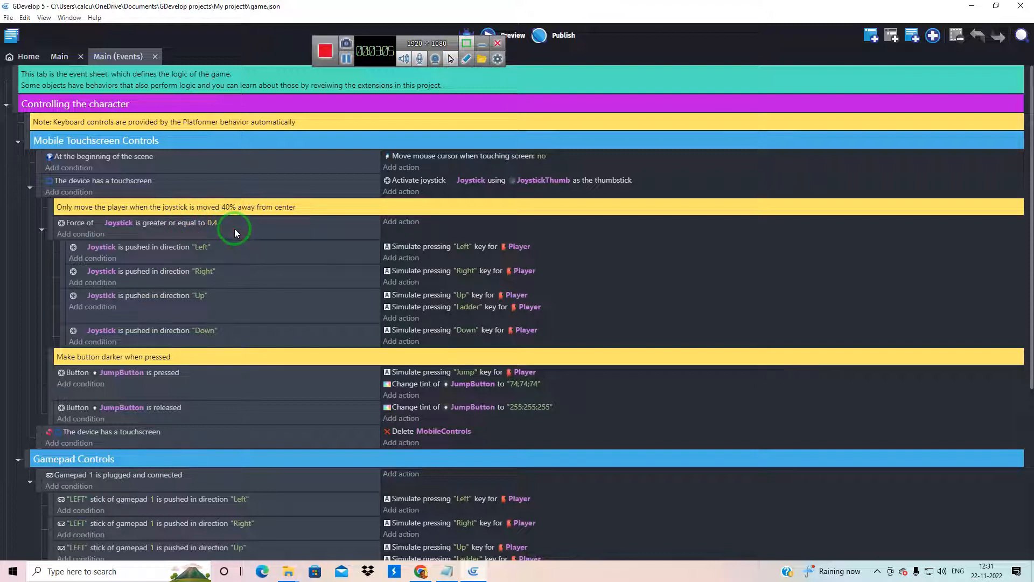
left_click(7, 107)
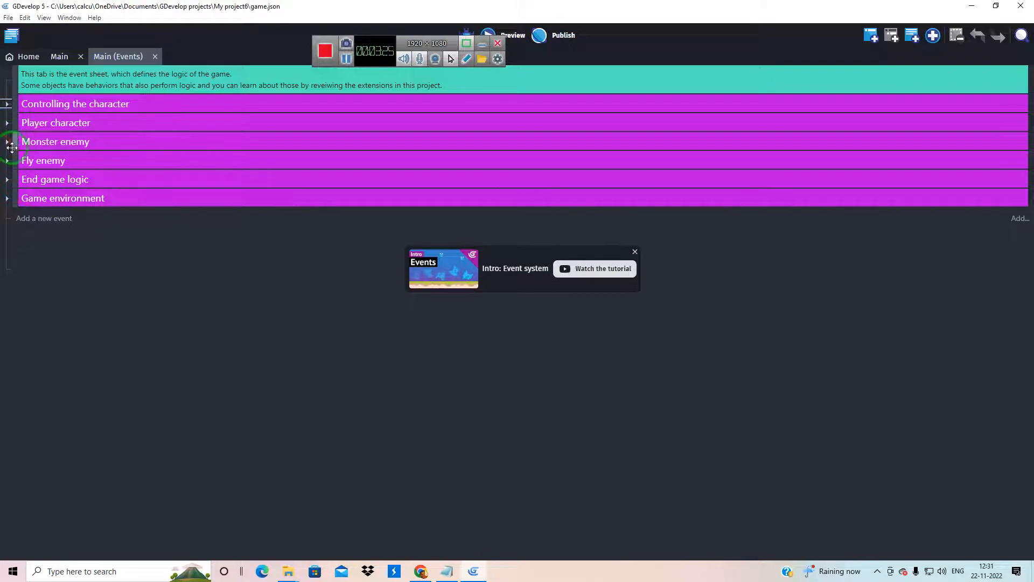
Expand the Player character and Monster enemy event groups and review their animation, coin, death and collision events
left_click(7, 123)
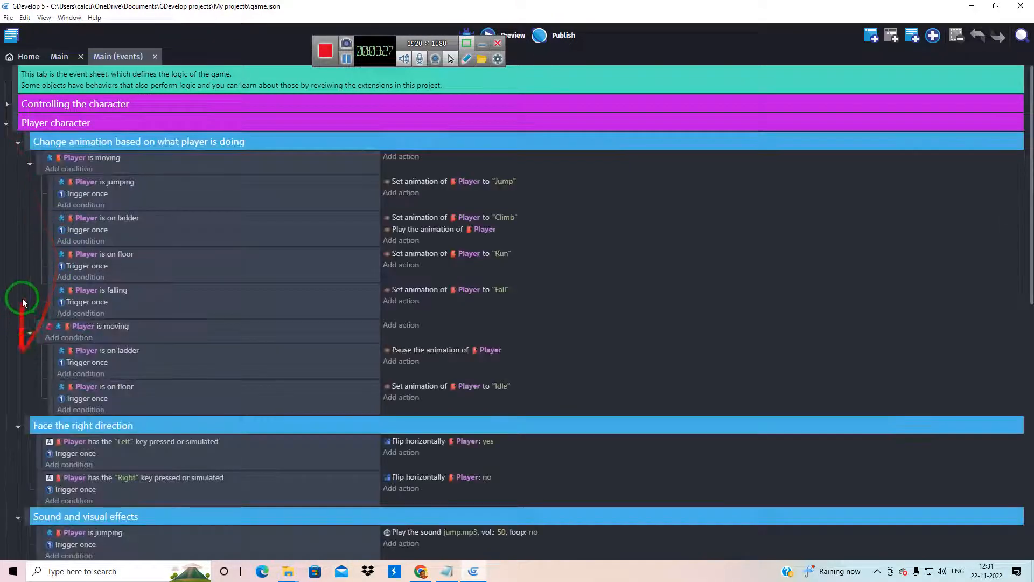
scroll(31, 277, "down", 15)
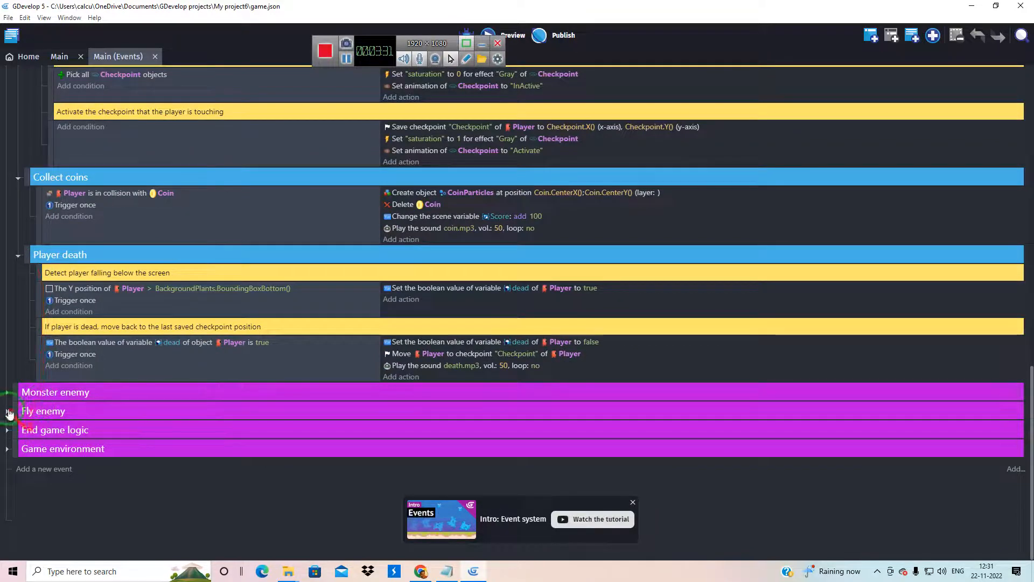
left_click(6, 397)
scroll(72, 364, "down", 5)
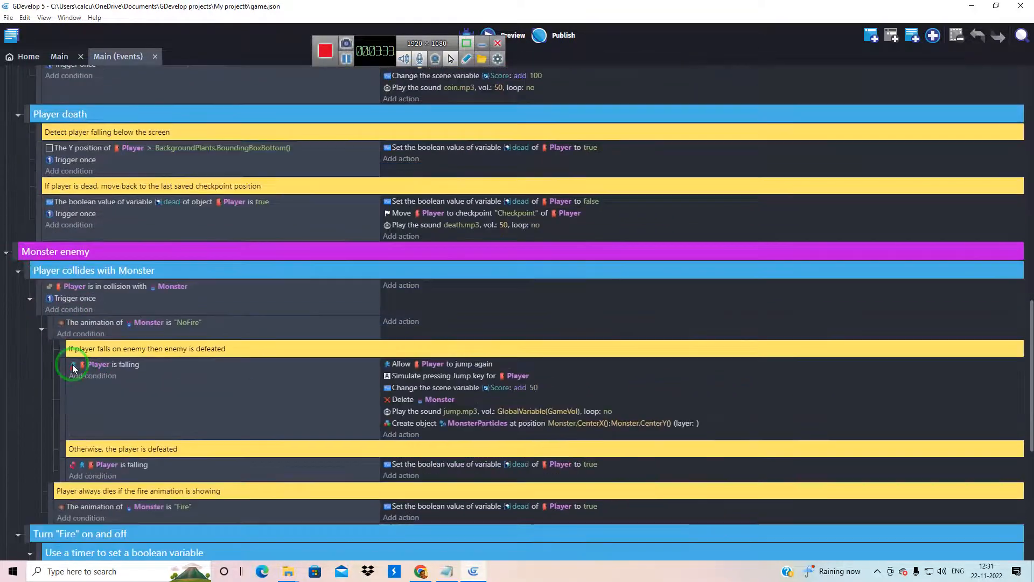
scroll(105, 302, "up", 4)
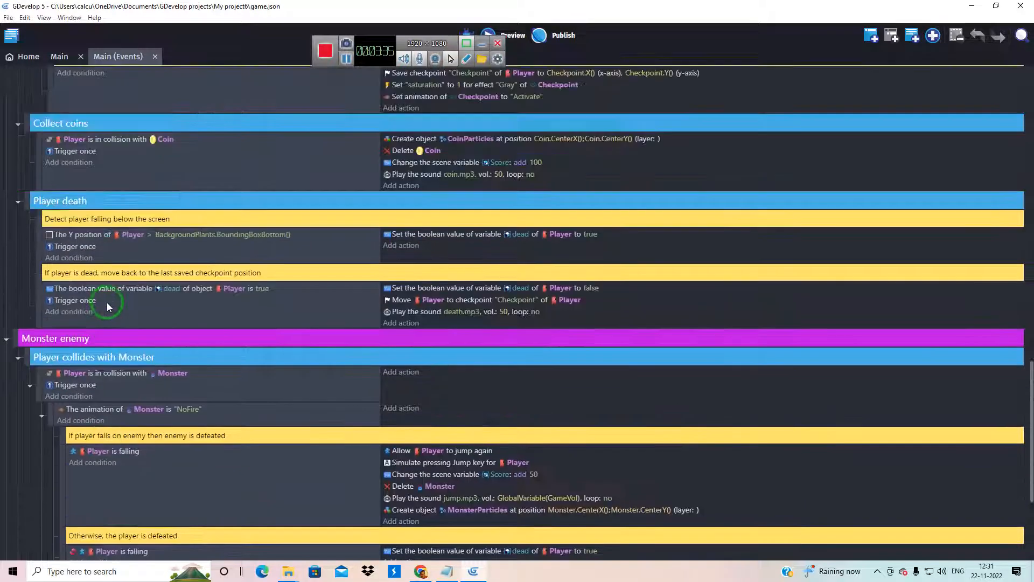
Return to the Main scene's layout and review its object list and the object types available for a new object
scroll(107, 302, "up", 2)
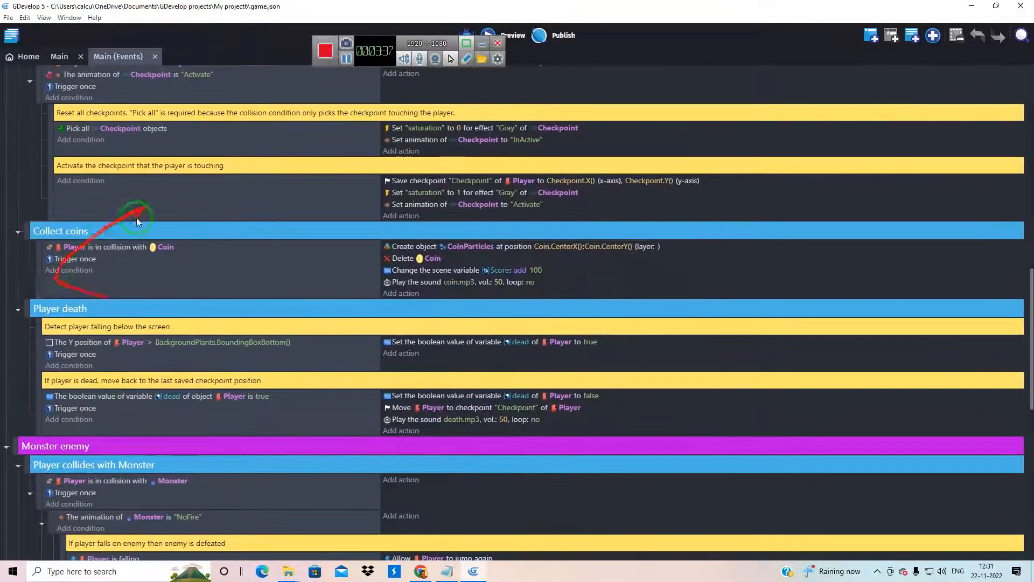
left_click(59, 56)
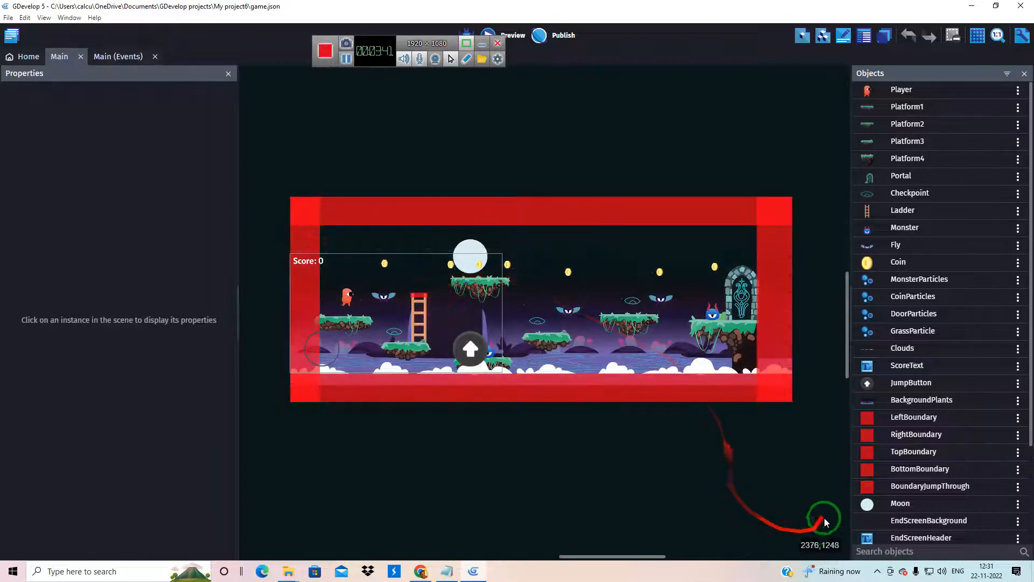
scroll(948, 426, "down", 3)
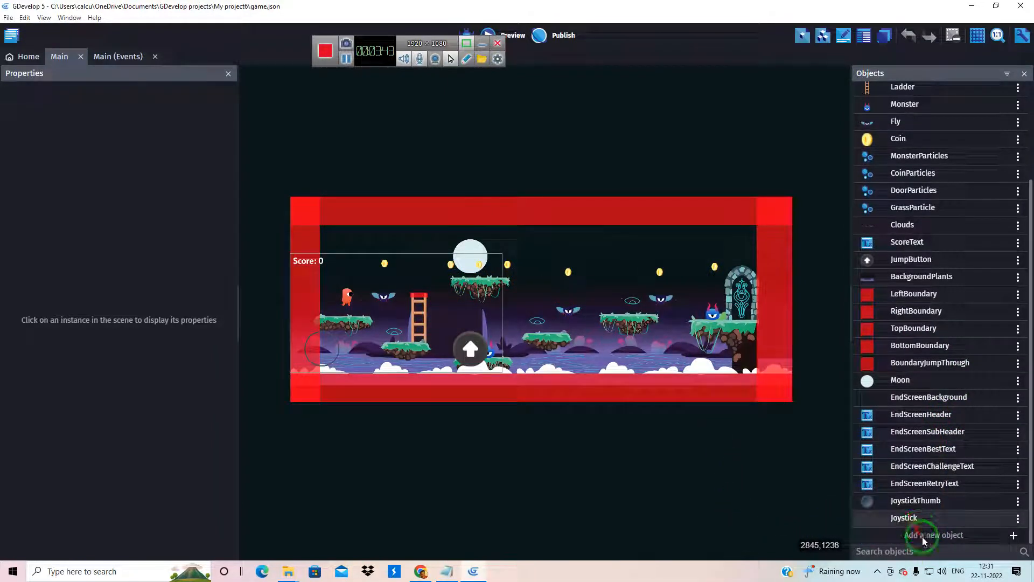
scroll(916, 280, "up", 3)
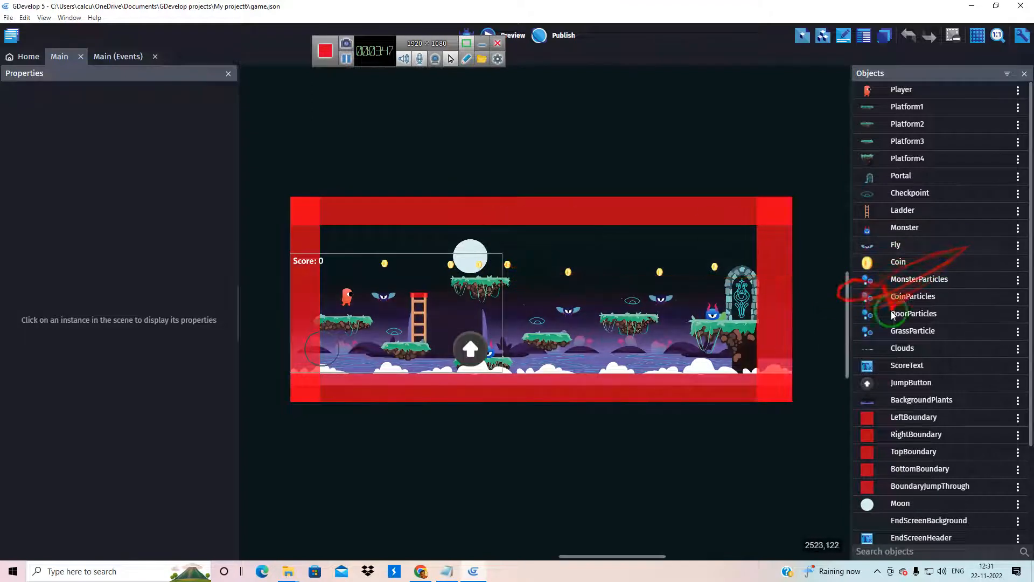
scroll(888, 330, "down", 3)
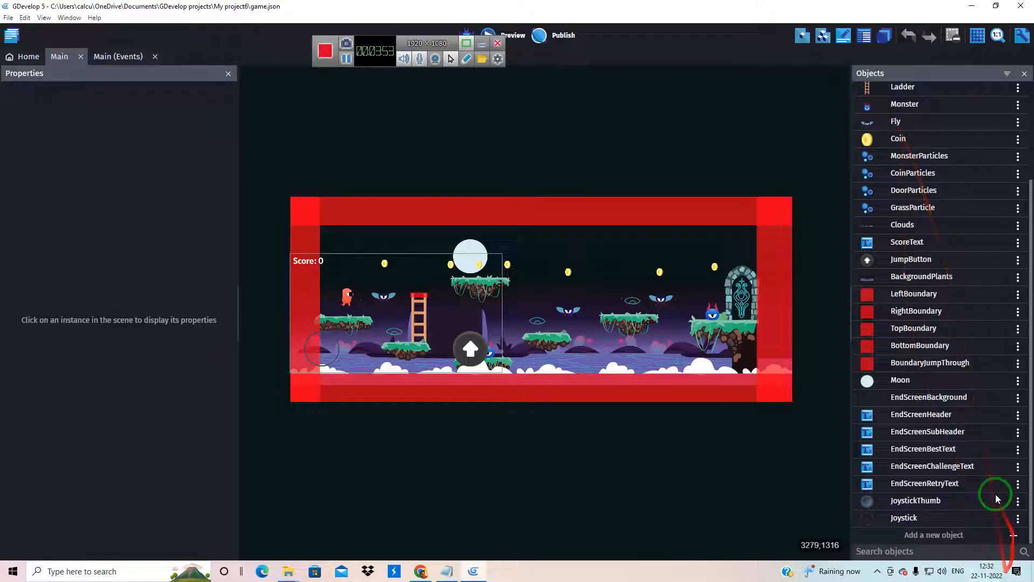
left_click(1015, 536)
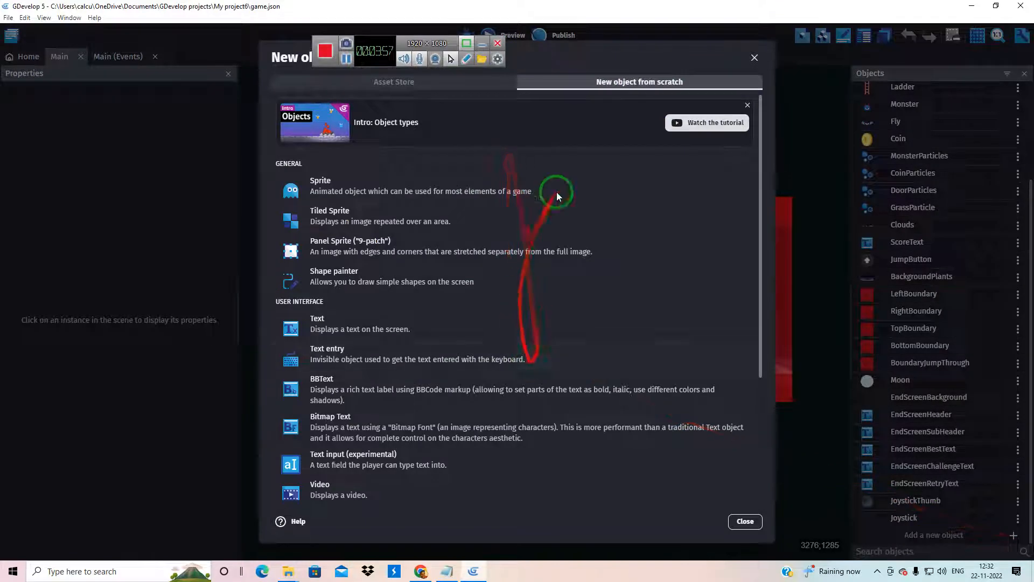
left_click(746, 521)
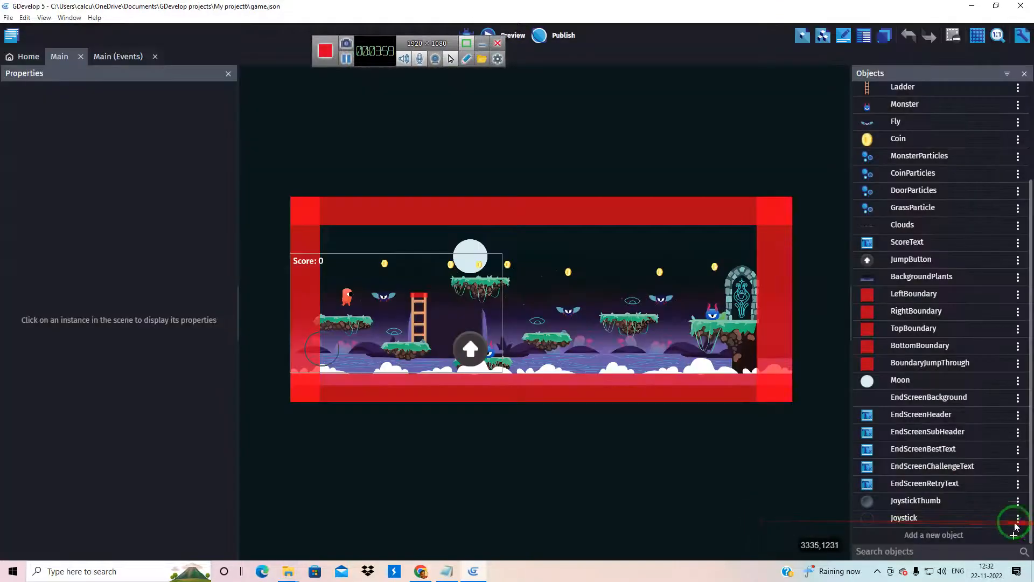
Create a new Sprite object from scratch and add its first animation
left_click(1016, 538)
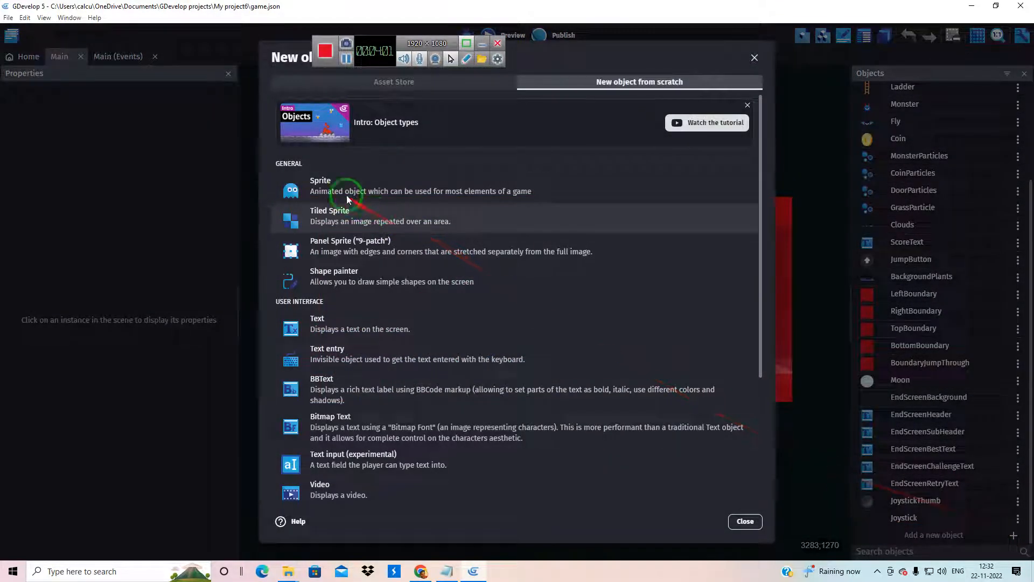
left_click(334, 186)
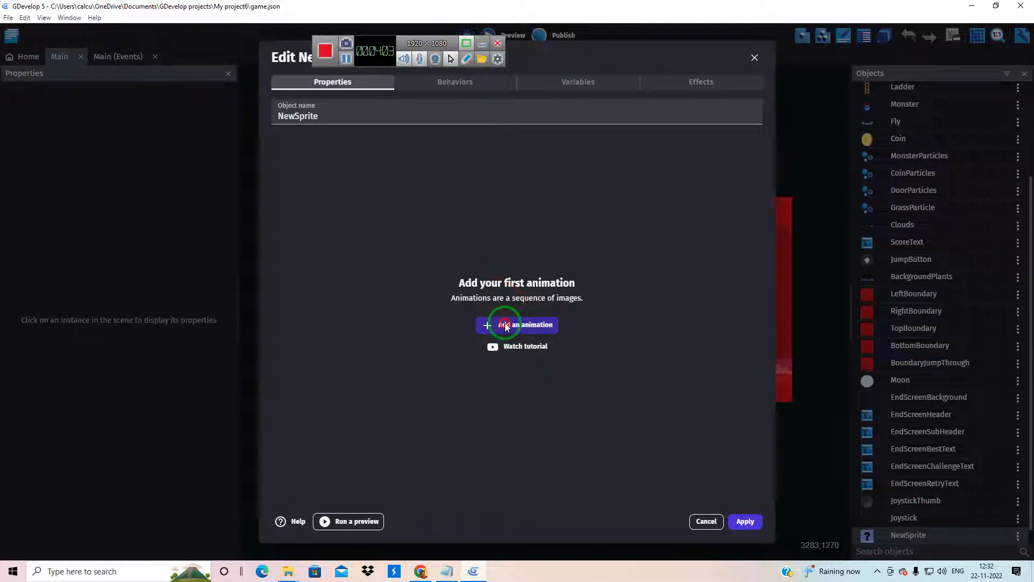
left_click(506, 325)
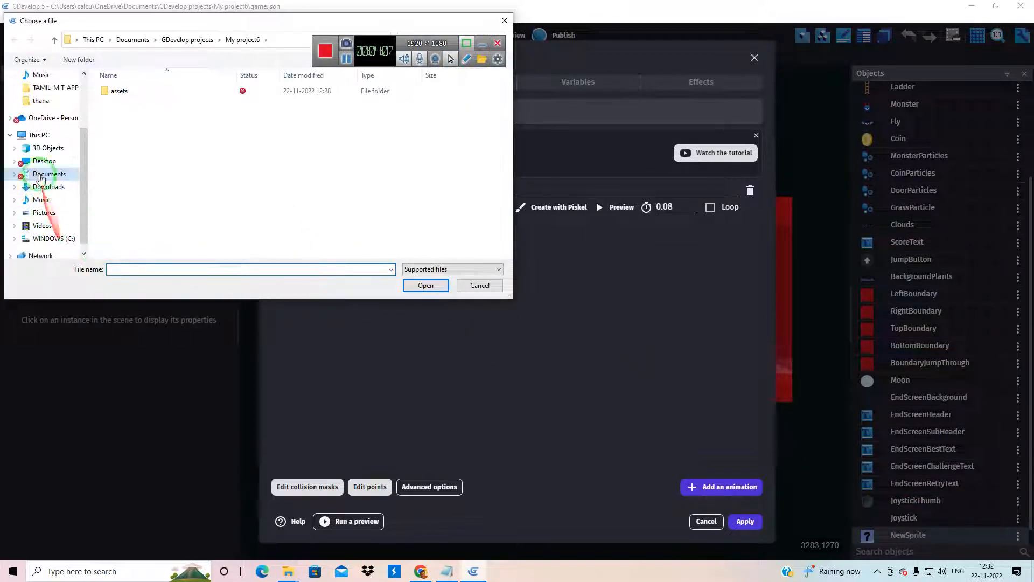
Add the Screenshot_19 image from the Music\games folder to the animation, copy it into the project folder and apply the object
left_click(42, 199)
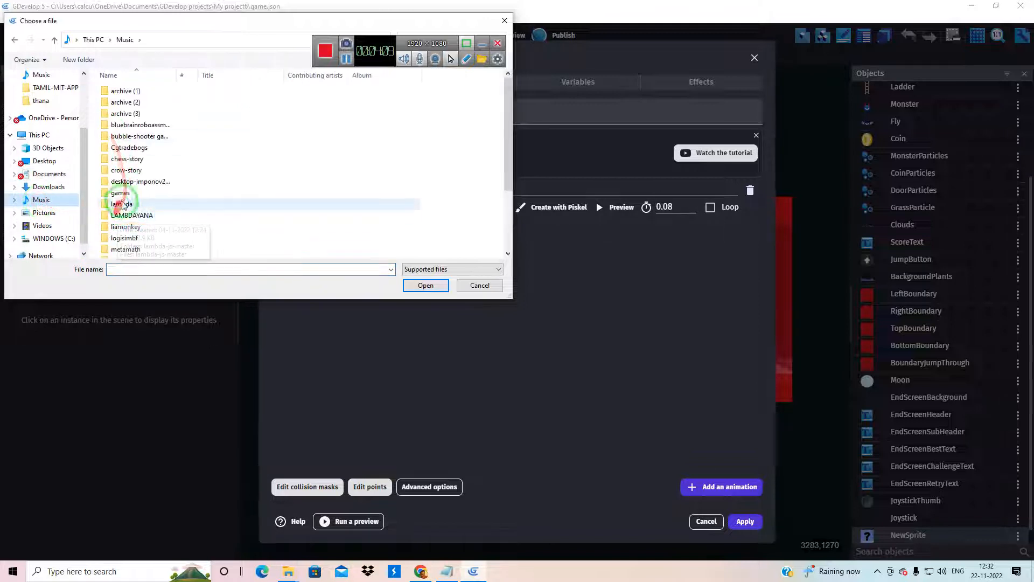
double_click(120, 193)
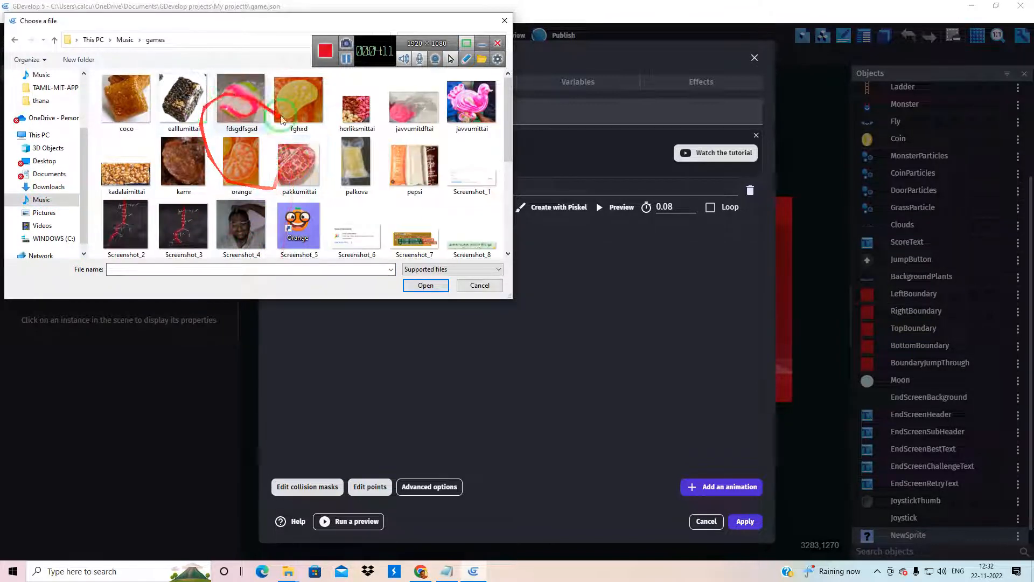
scroll(291, 215, "down", 3)
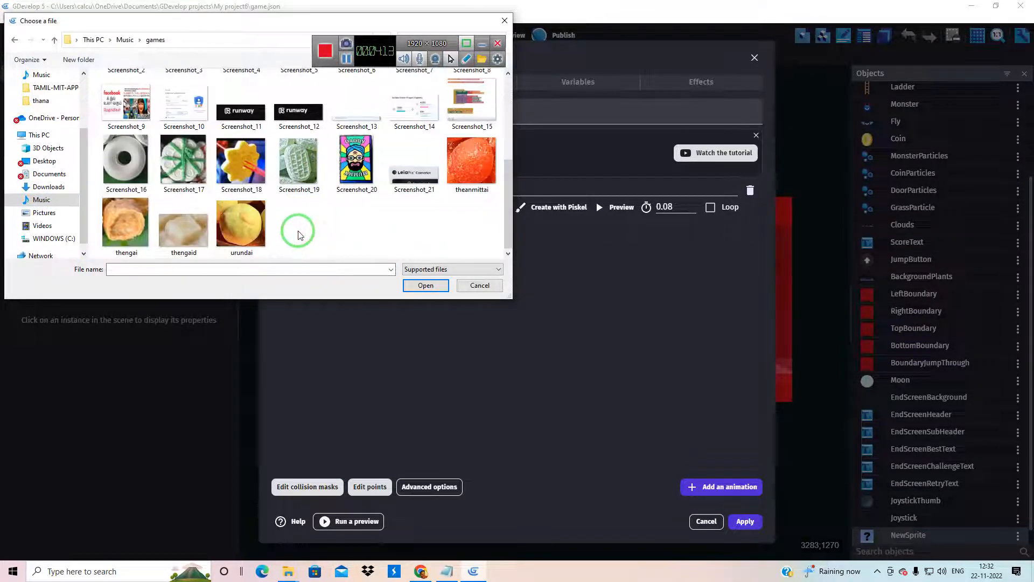
left_click(298, 164)
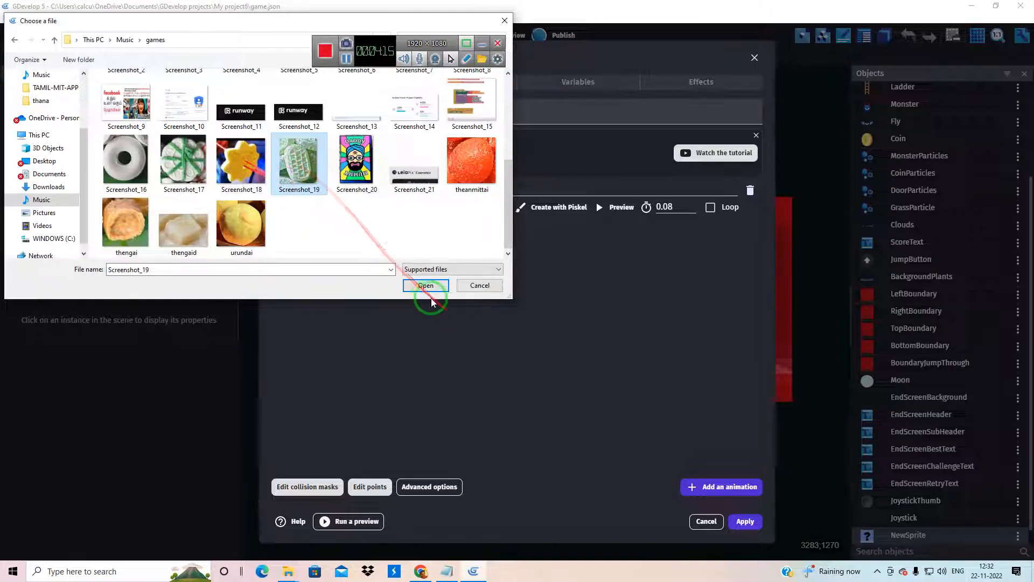
left_click(423, 285)
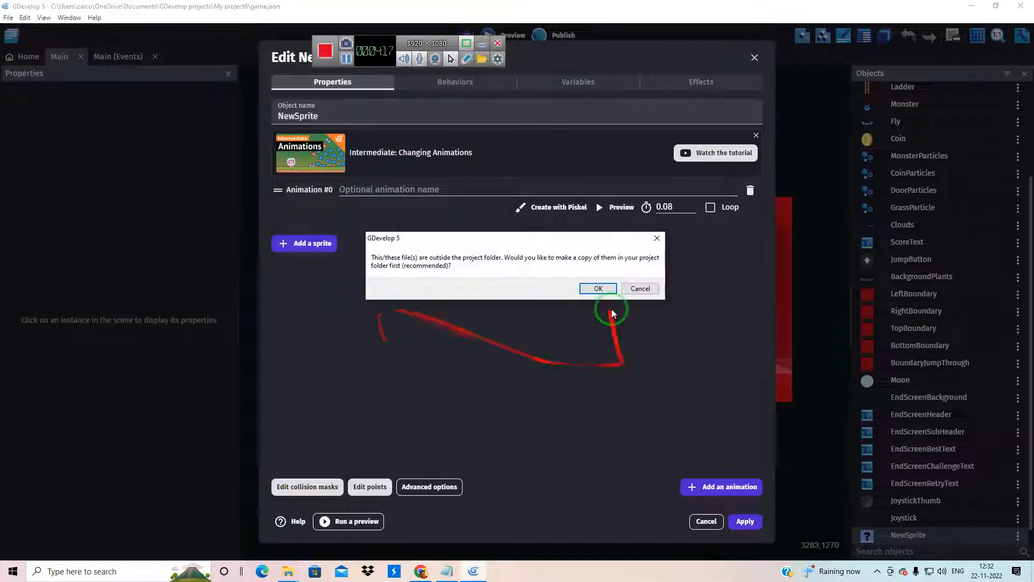
left_click(596, 289)
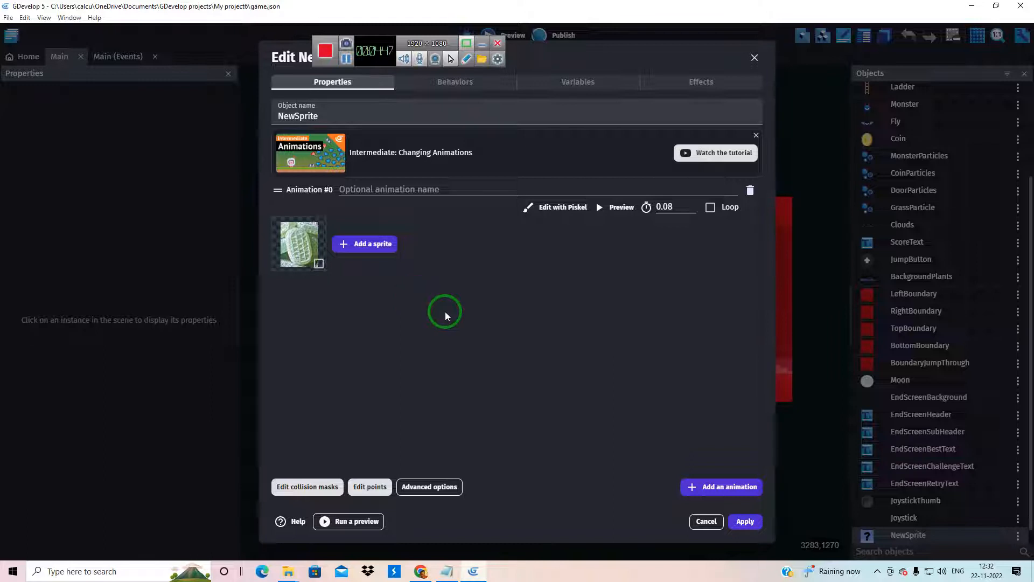
left_click(745, 521)
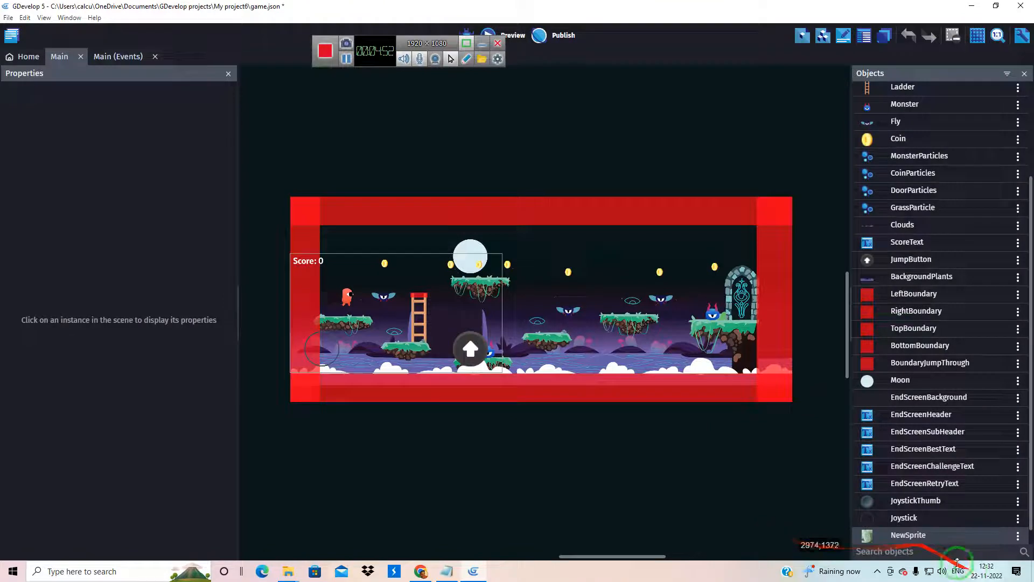
Rename the NewSprite object as suda
right_click(917, 536)
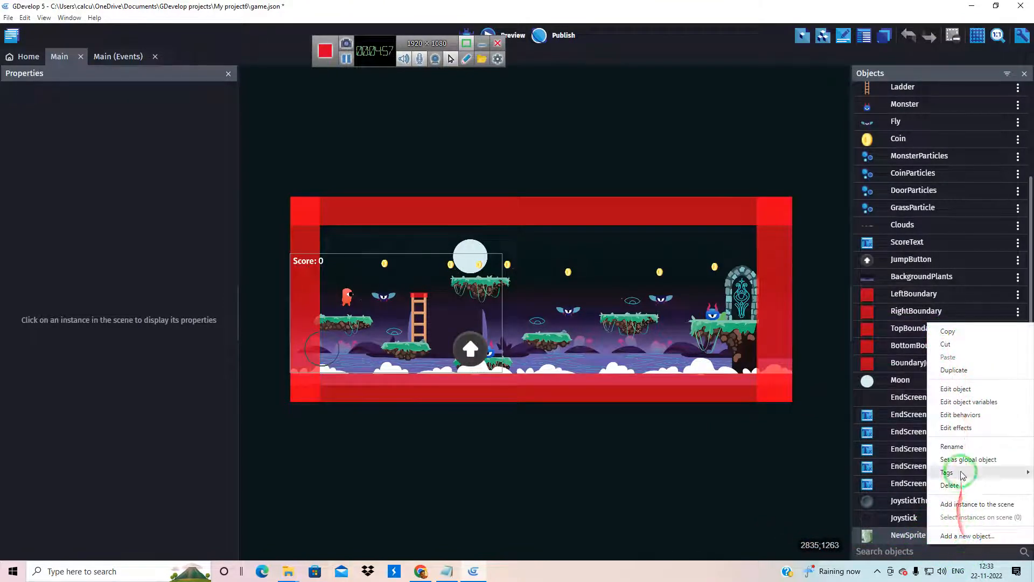
left_click(952, 446)
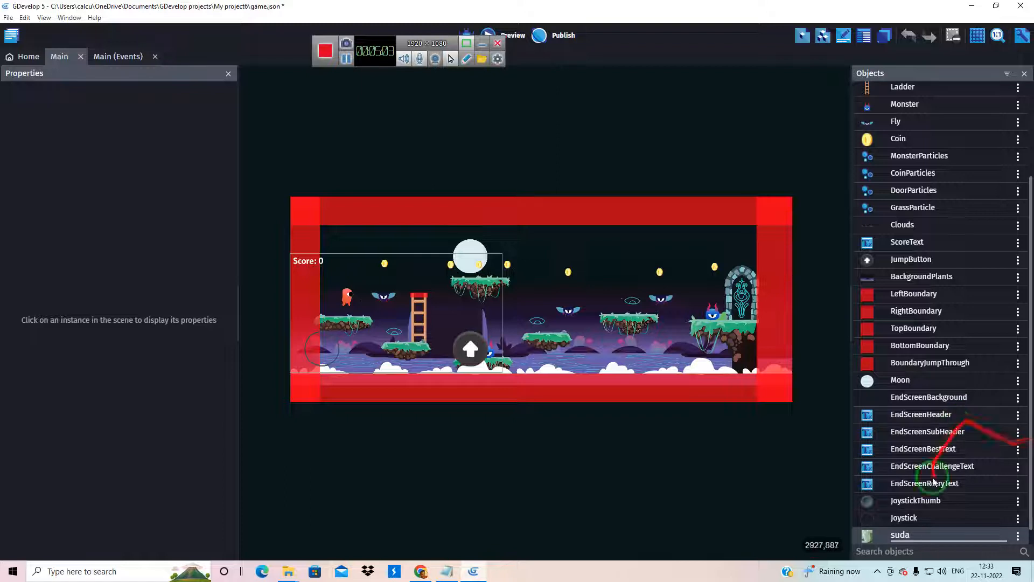
left_click(728, 483)
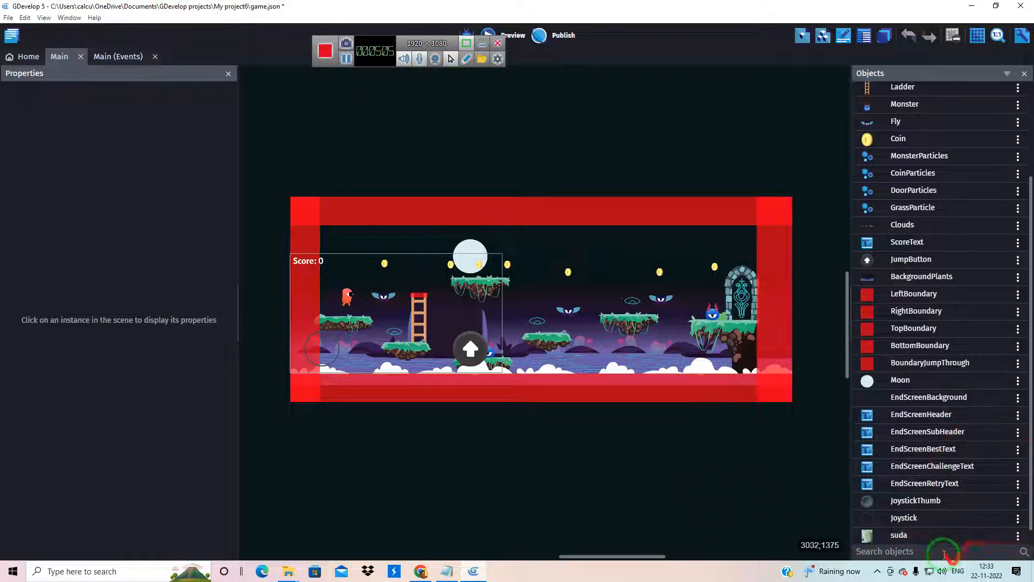
Create a second Sprite object whose animation uses the javvumittai image from the games folder, copied into the project folder
scroll(944, 539, "down", 1)
left_click(949, 539)
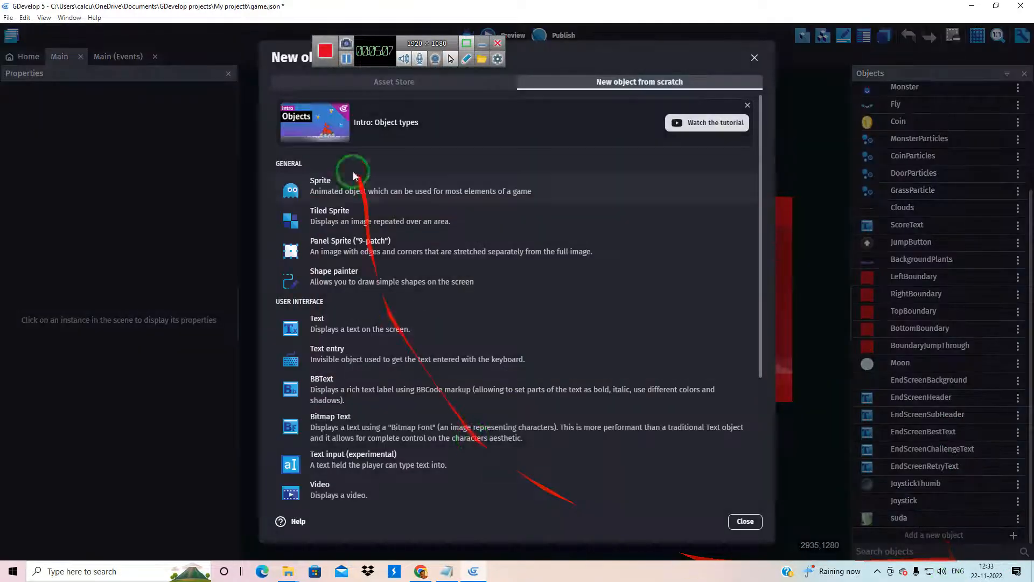
left_click(331, 186)
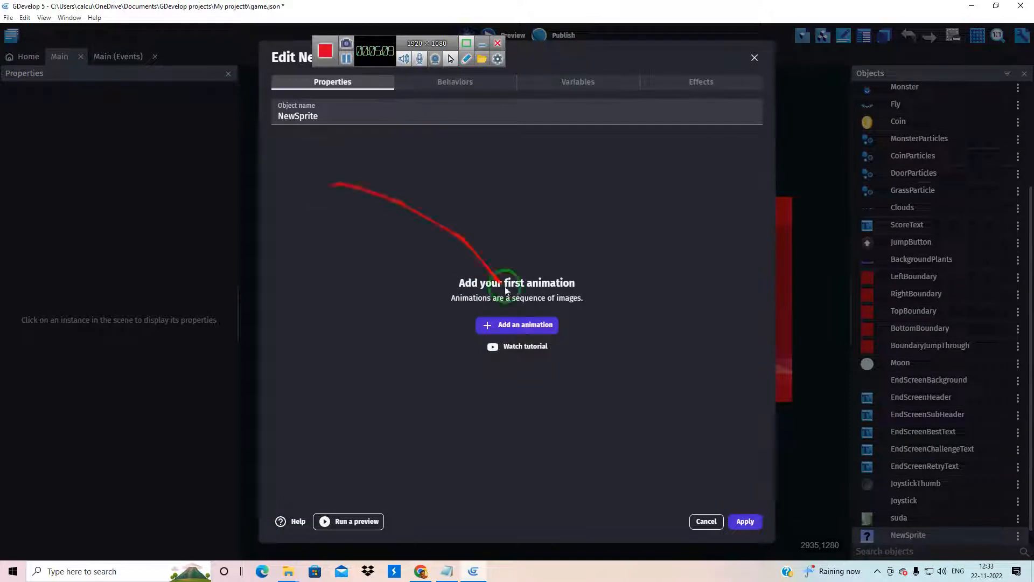
left_click(514, 325)
left_click(322, 244)
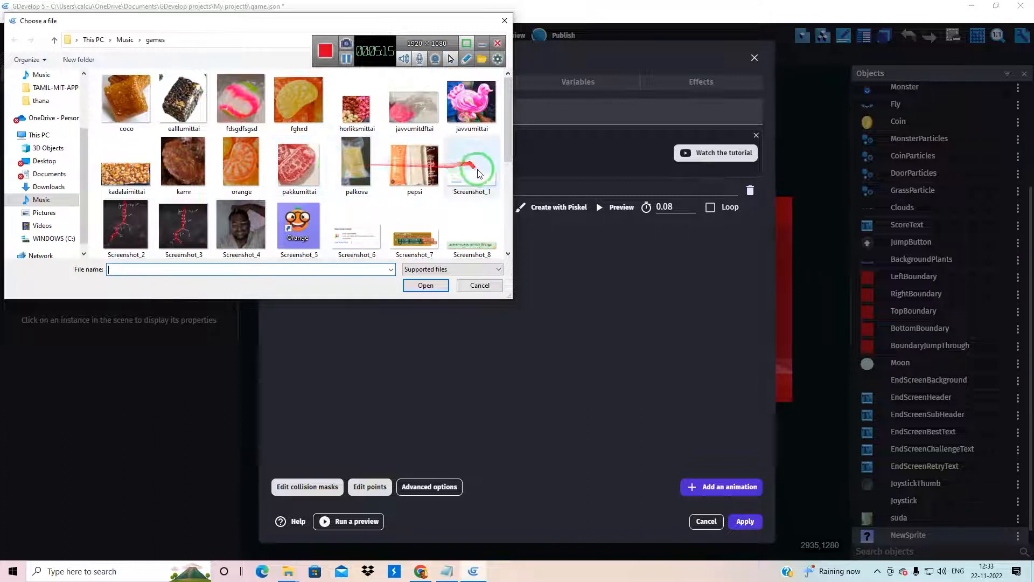
left_click(471, 103)
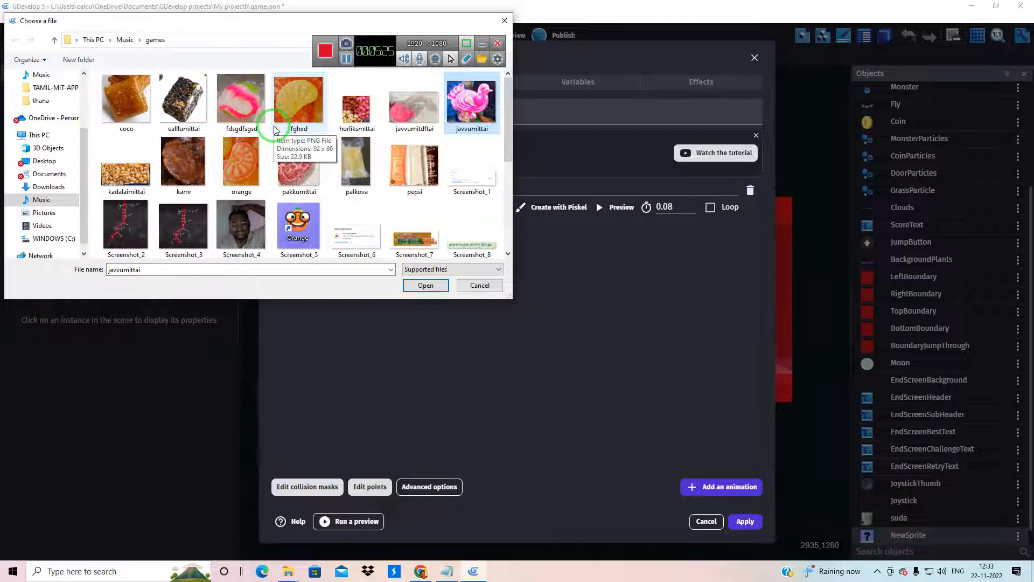
left_click(426, 286)
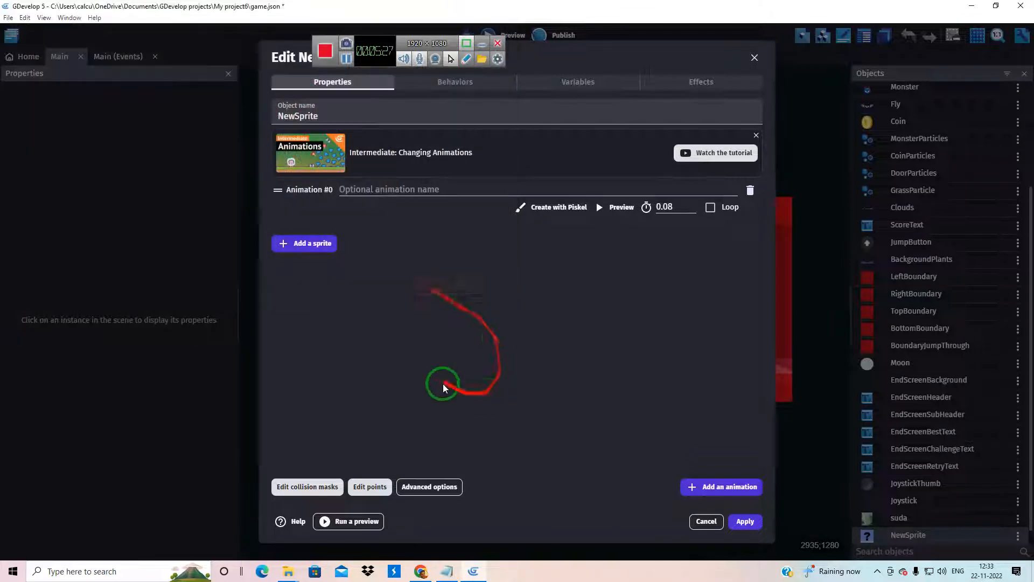
left_click(597, 289)
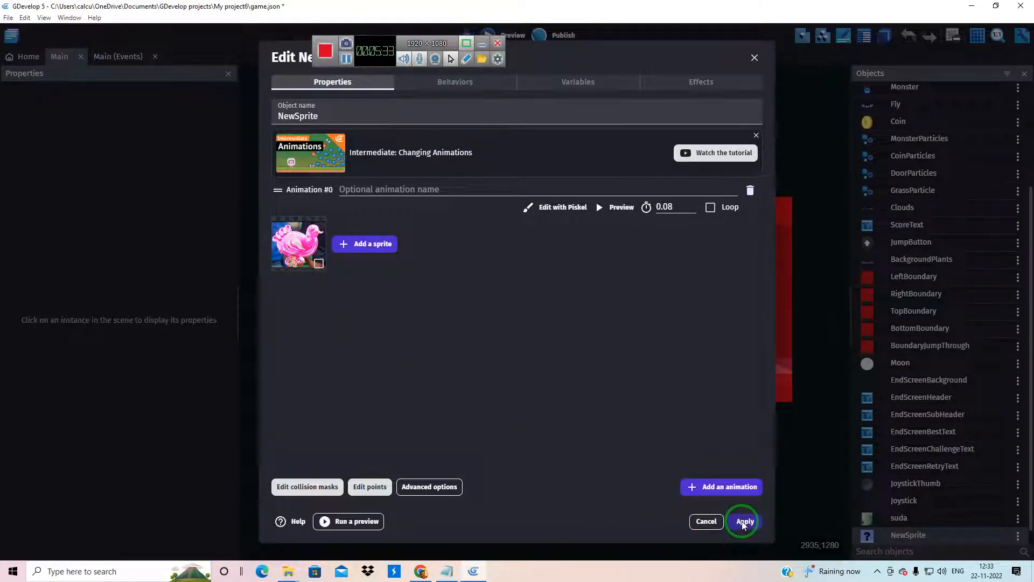
left_click(744, 522)
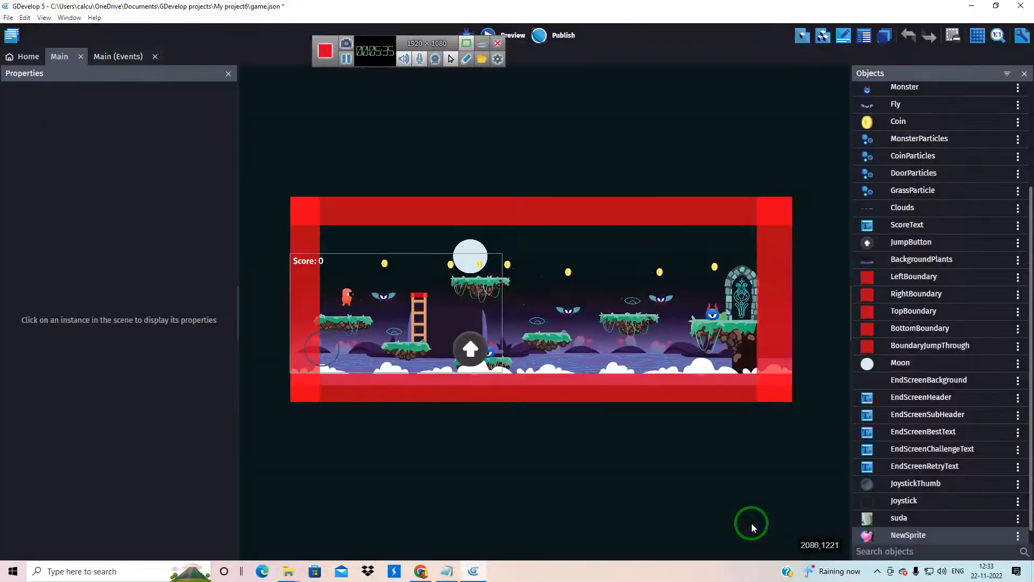
Create an empty third Sprite object, and delete both NewSprite and NewSprite2 with all references to them
scroll(905, 517, "down", 1)
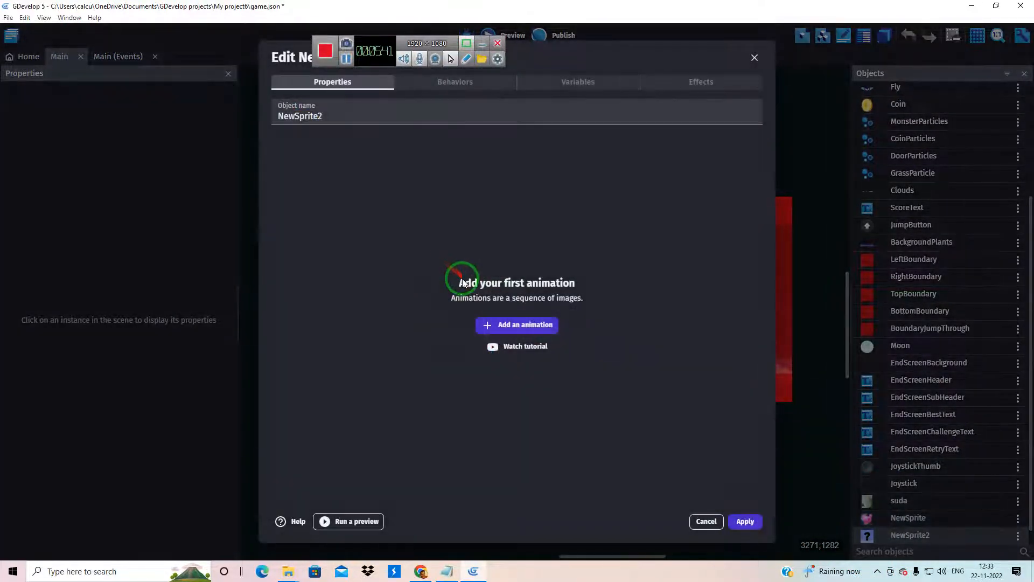
left_click(707, 521)
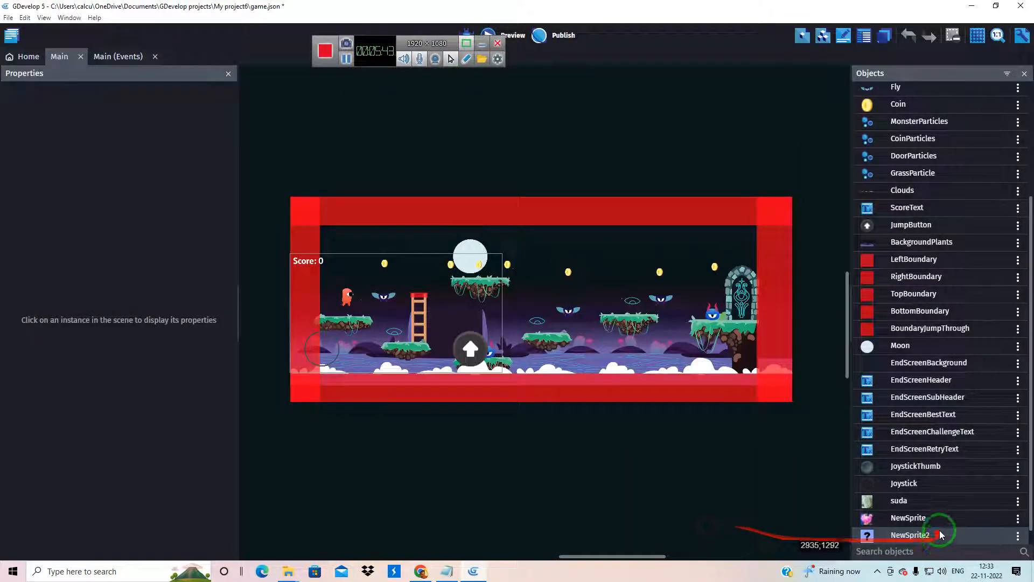
right_click(928, 530)
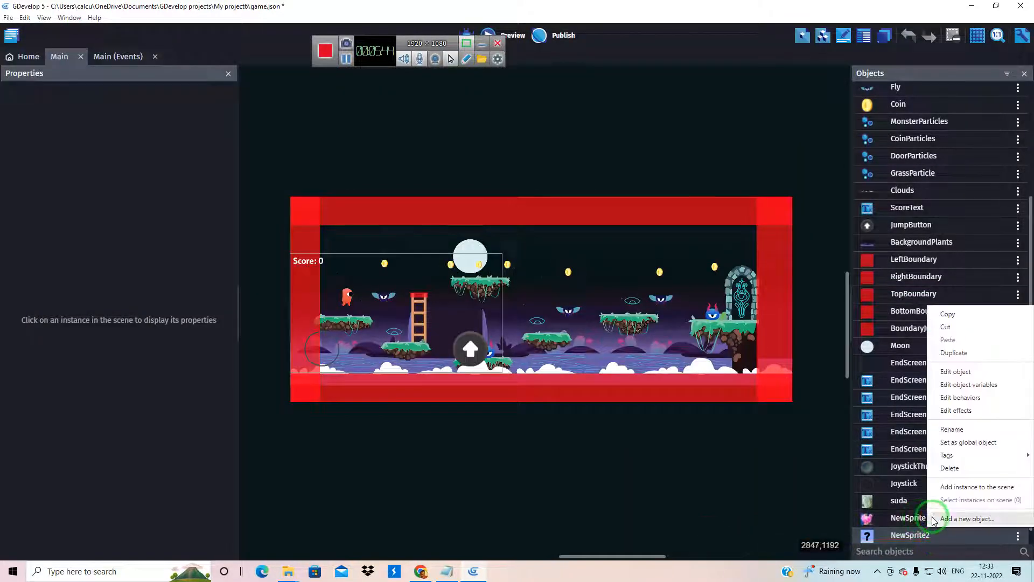
left_click(949, 468)
left_click(551, 284)
left_click(559, 292)
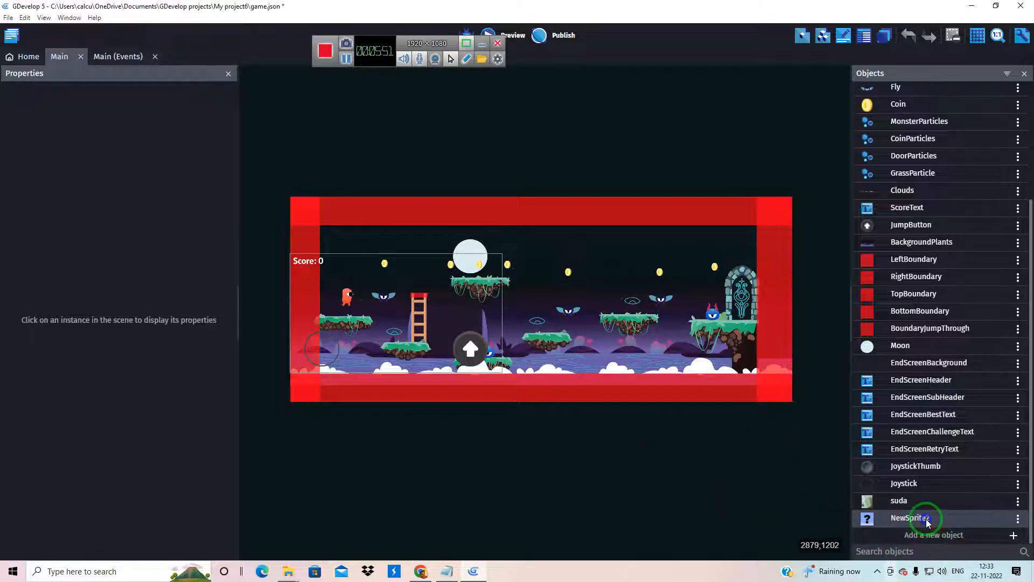
right_click(926, 519)
left_click(950, 468)
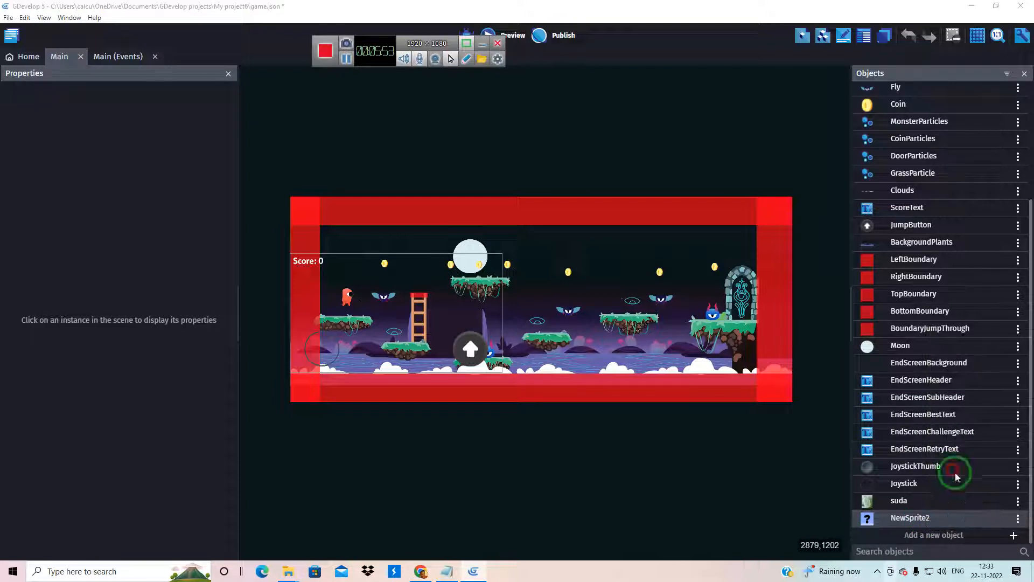
left_click(555, 284)
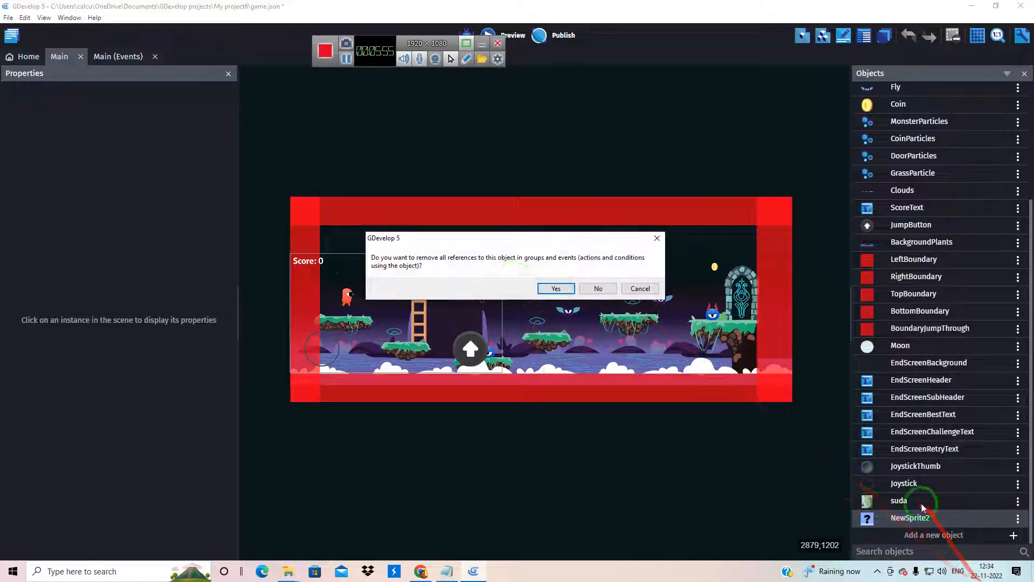
left_click(556, 288)
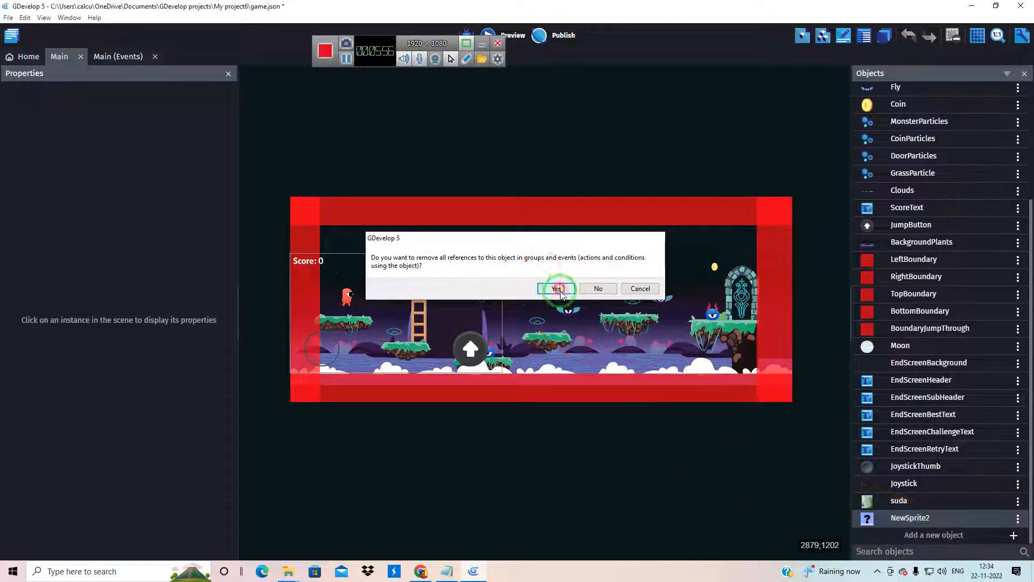
Create a Sprite object whose animation uses the theanmittai image from the games folder, copied into the project folder, and apply it
left_click(1013, 535)
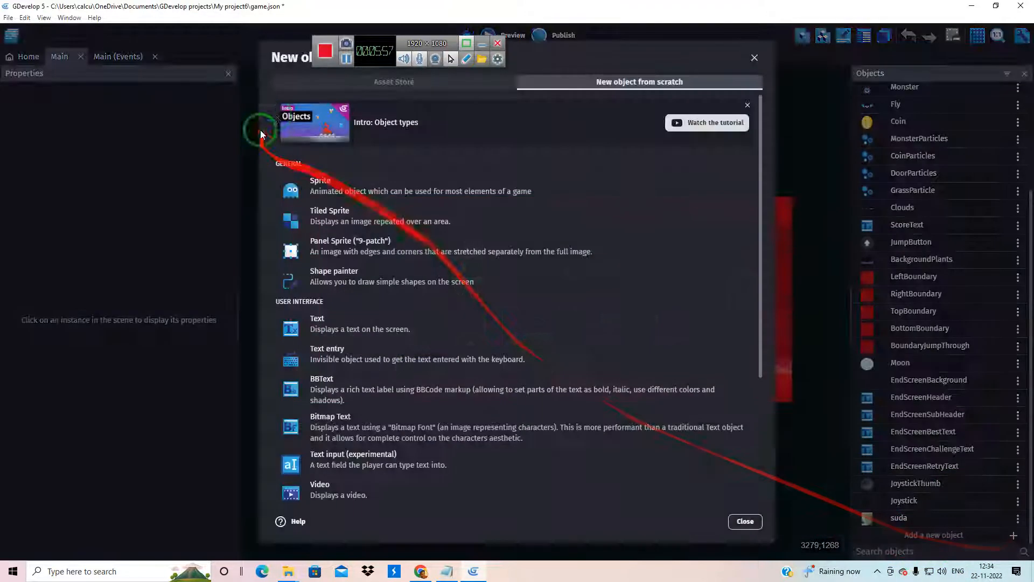
left_click(318, 184)
left_click(494, 325)
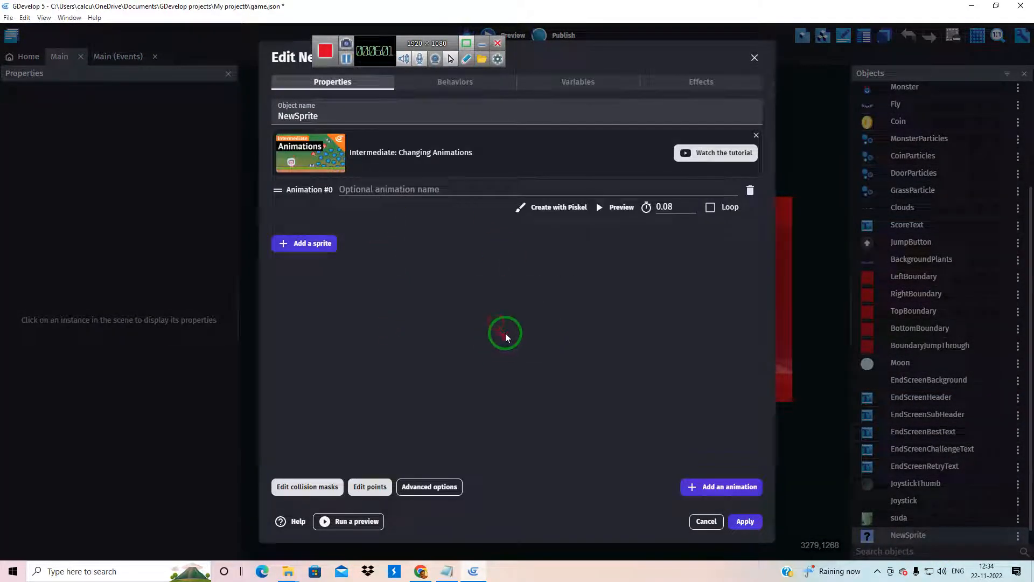
left_click(312, 242)
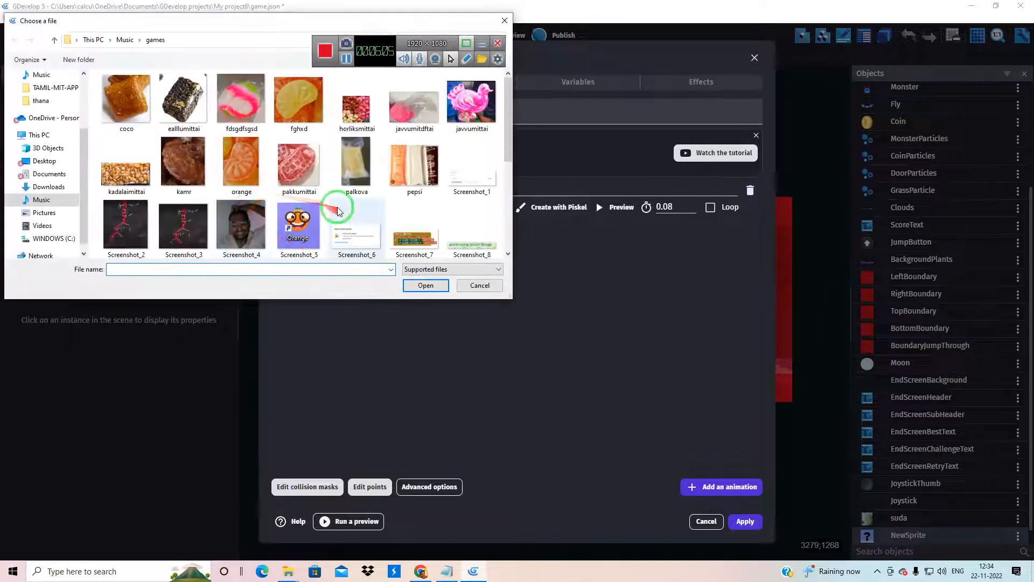
scroll(340, 226, "down", 3)
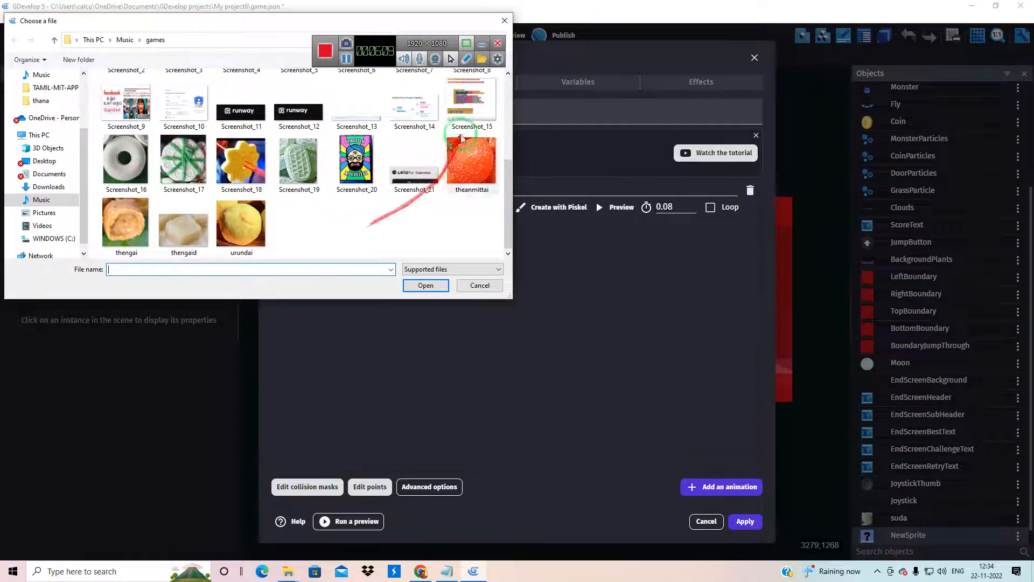
left_click(471, 161)
left_click(426, 286)
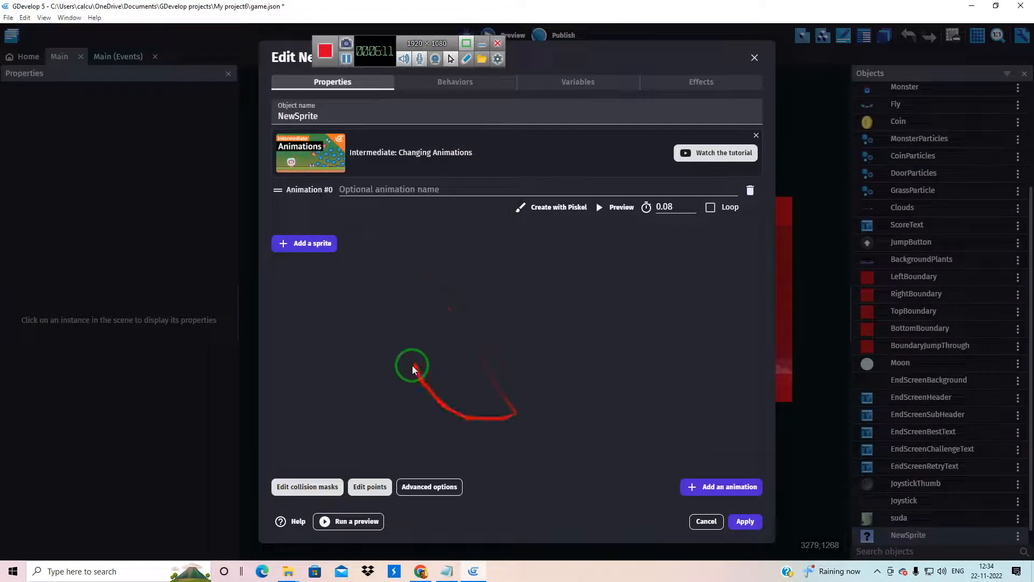
left_click(593, 288)
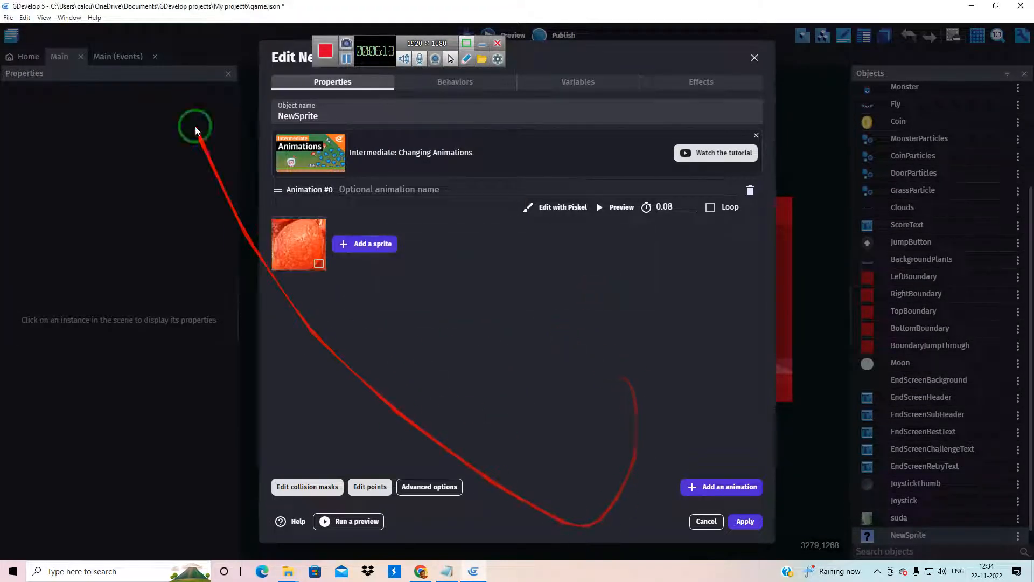
left_click(744, 521)
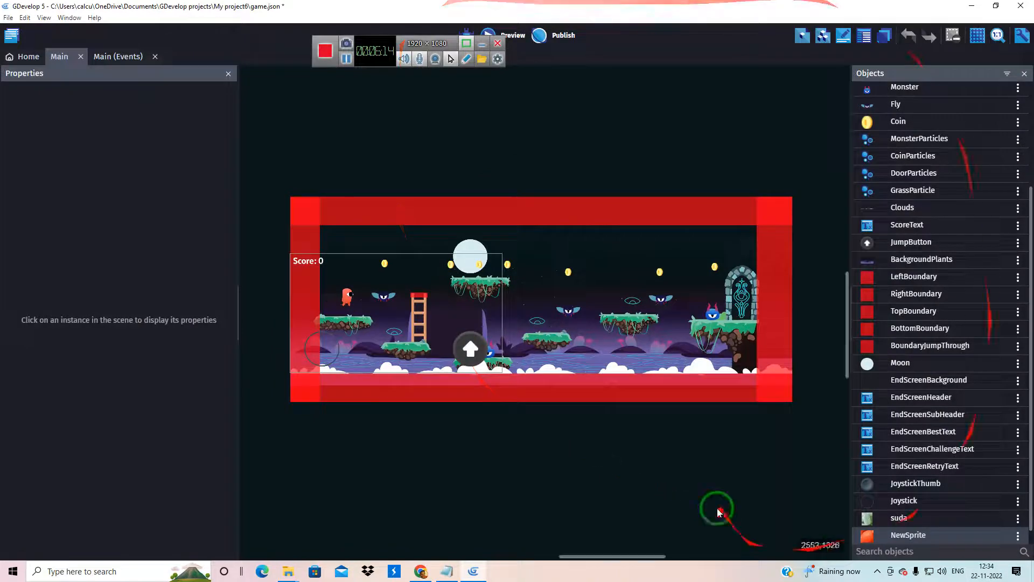
Create another Sprite object whose animation uses the thengai image from the games folder, copied into the project folder, and apply it
scroll(959, 523, "down", 1)
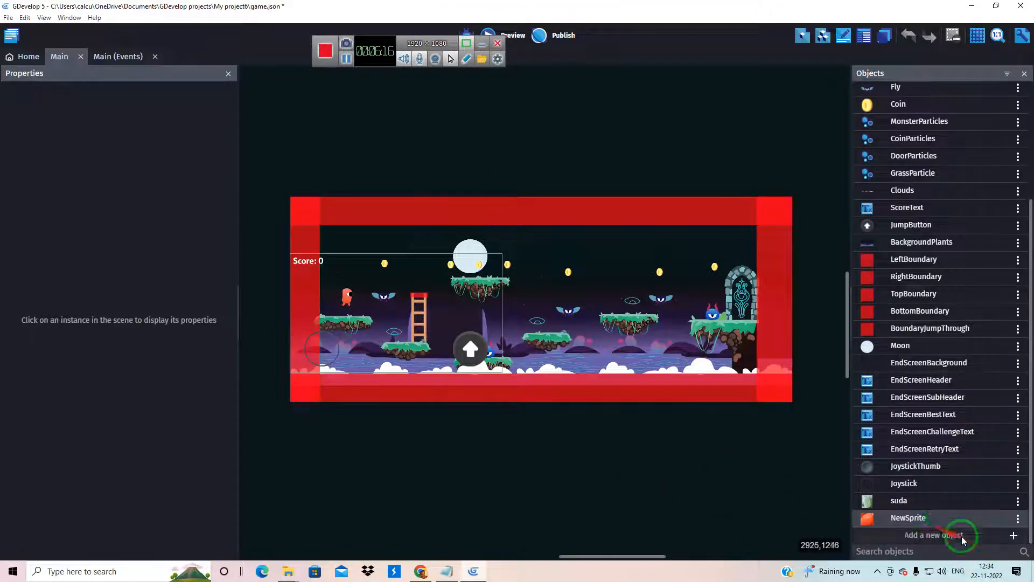
left_click(1013, 535)
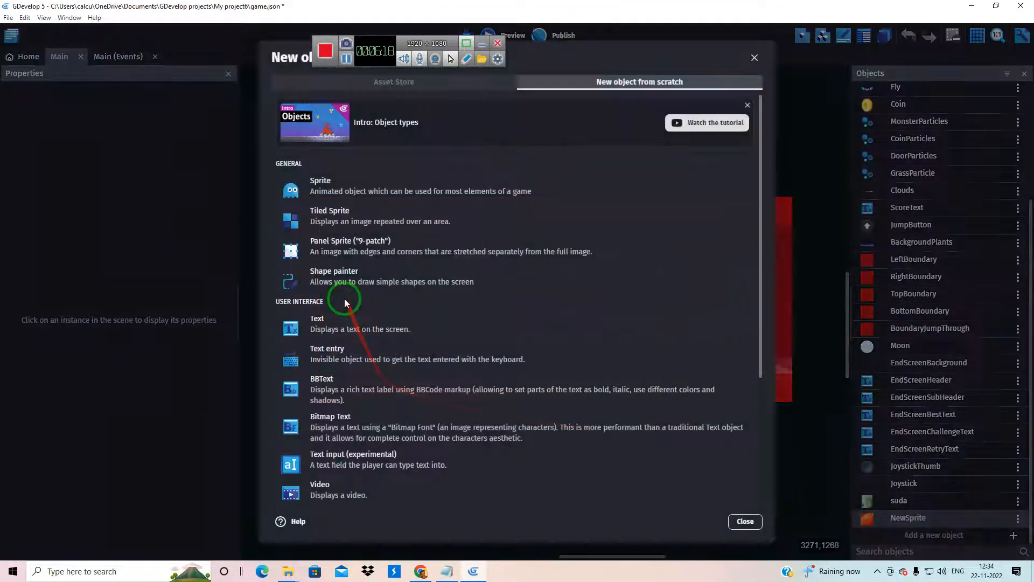
left_click(342, 183)
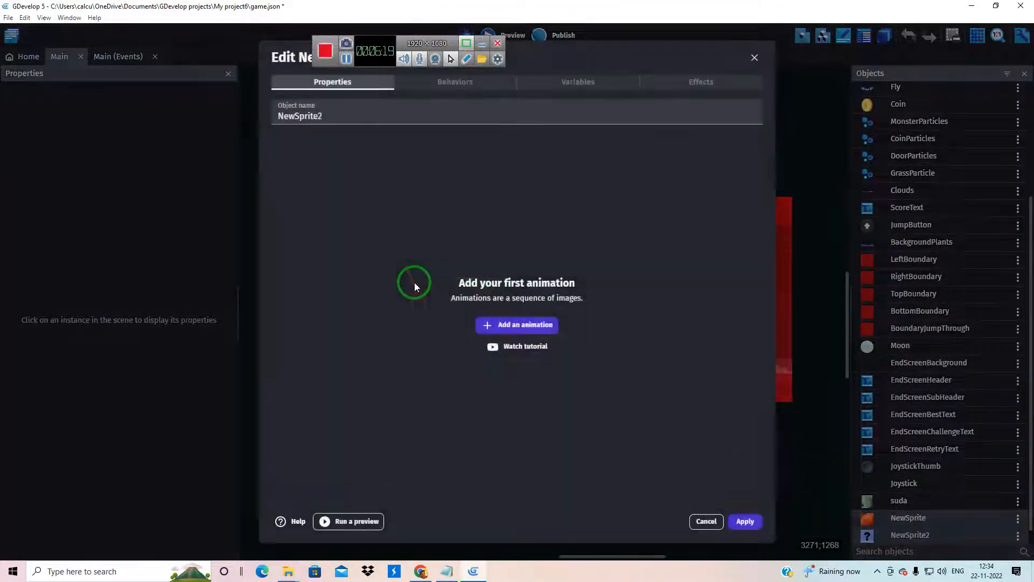
left_click(490, 329)
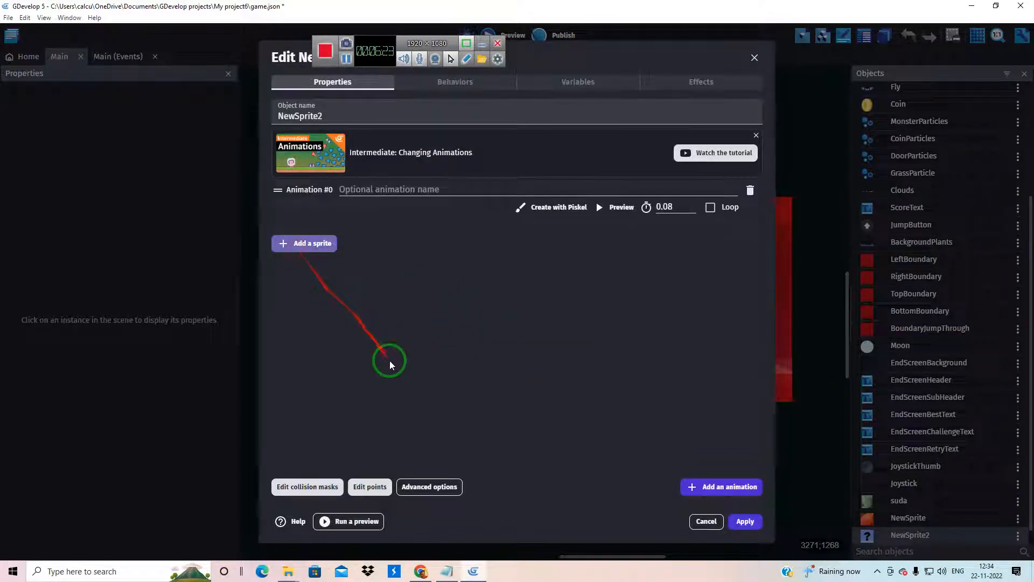
scroll(305, 194, "down", 3)
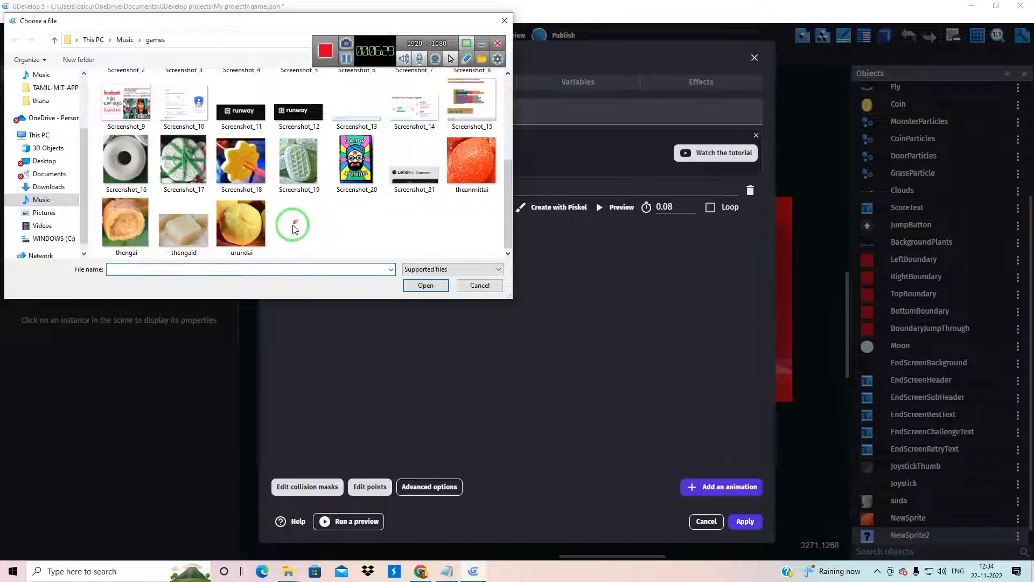
left_click(118, 225)
left_click(423, 286)
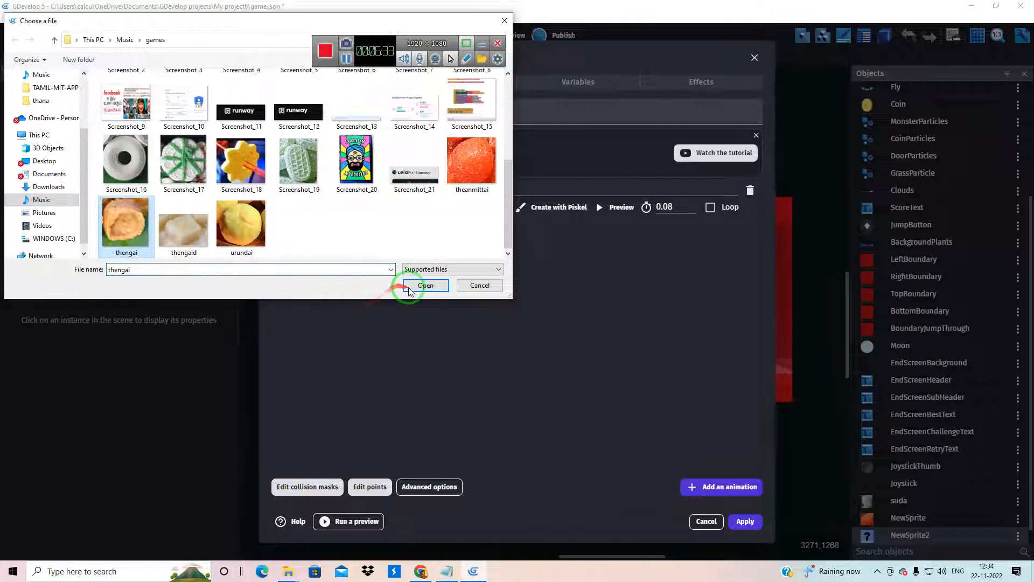
left_click(595, 289)
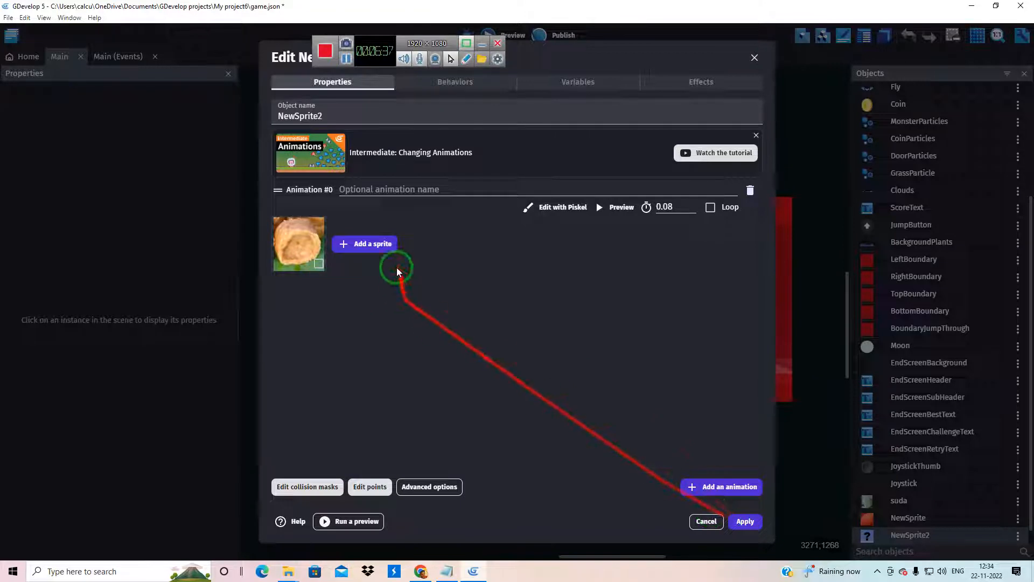
left_click(745, 521)
Preview the game, play through the level by running and jumping across the platforms towards the door, and close the preview
scroll(878, 505, "down", 1)
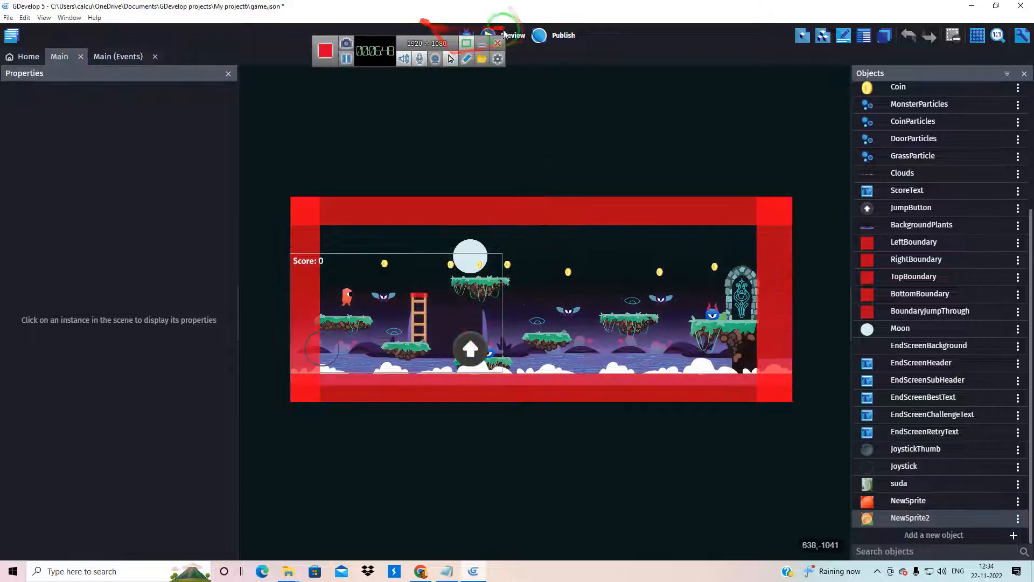
left_click_drag(389, 33, 28, 165)
left_click(487, 35)
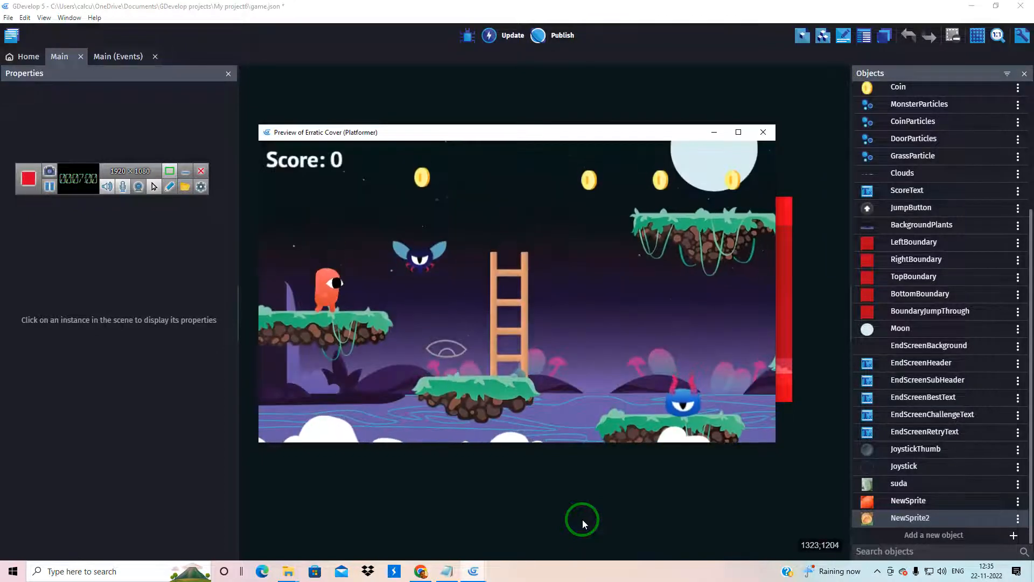
key("Right")
key("space")
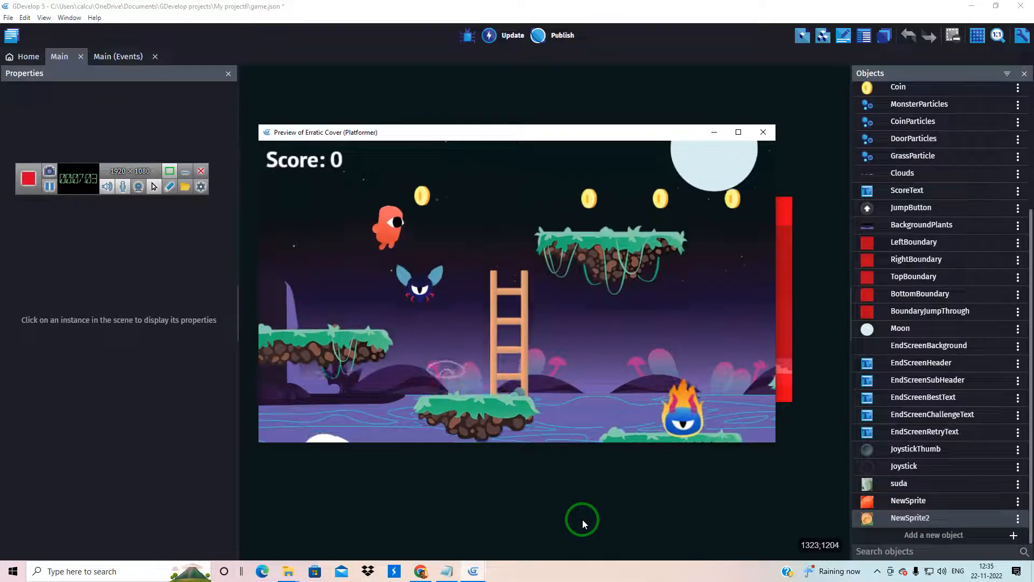
key("space")
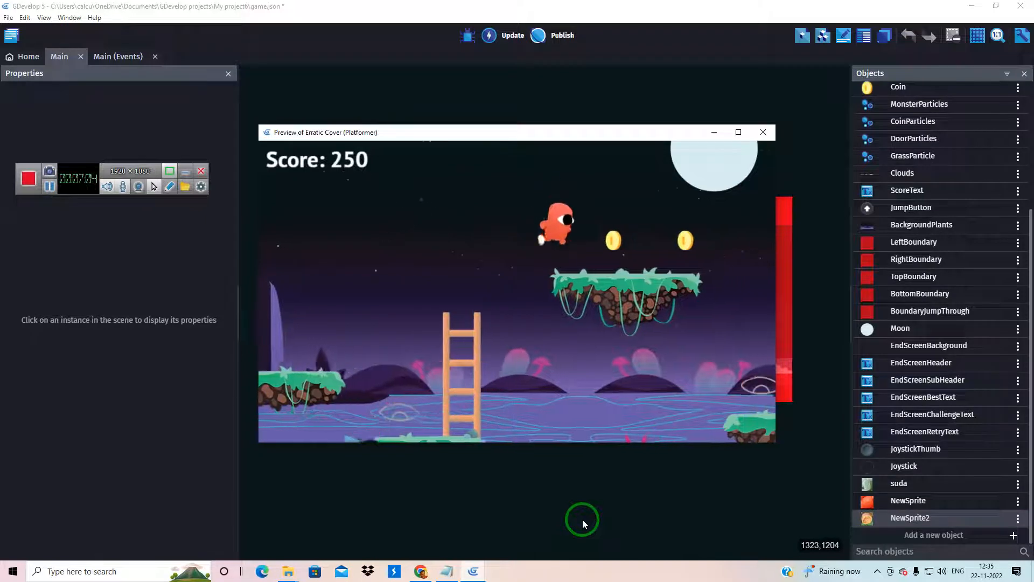
key("space")
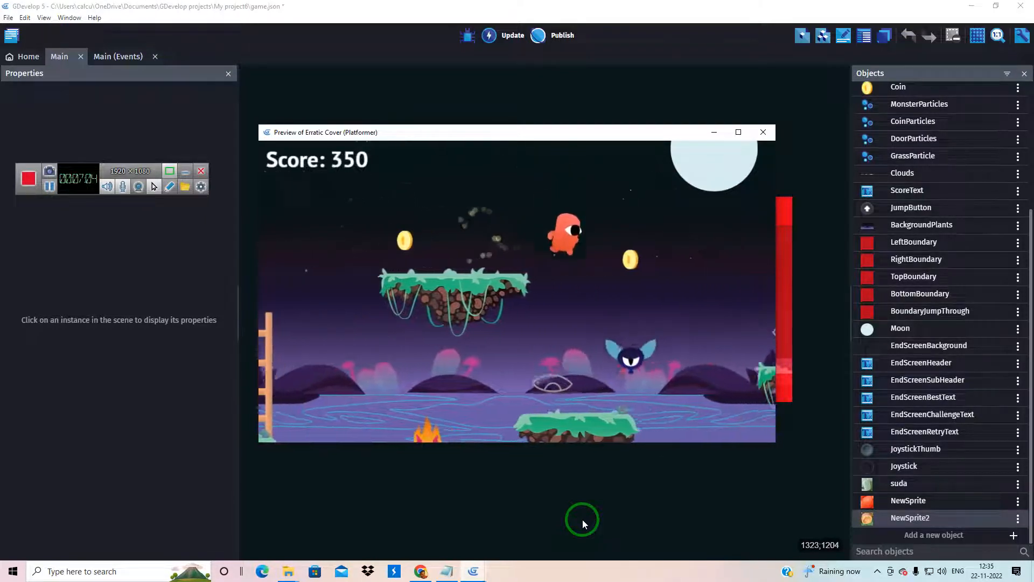
key("space")
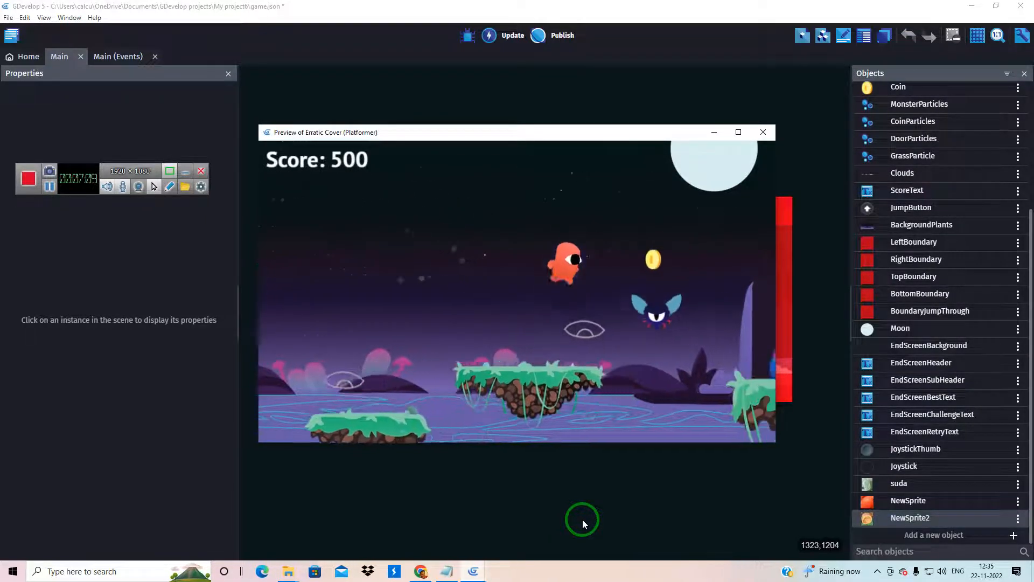
key("space")
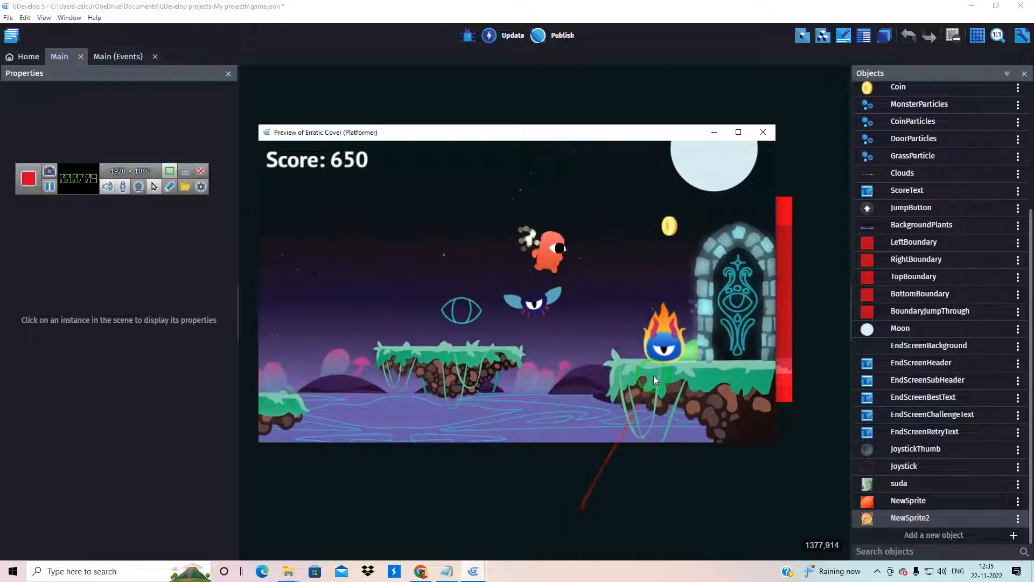
key("space")
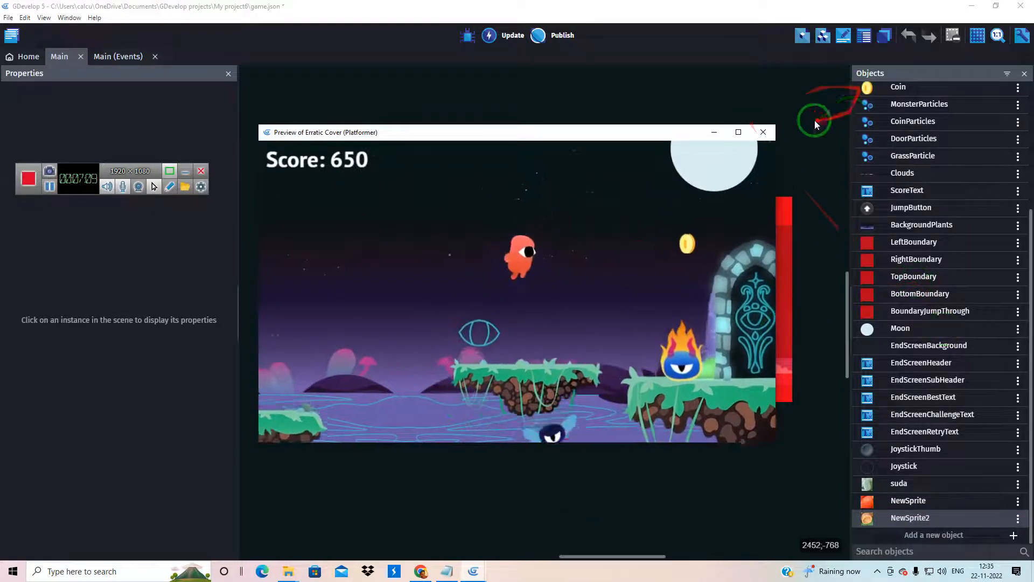
left_click(772, 130)
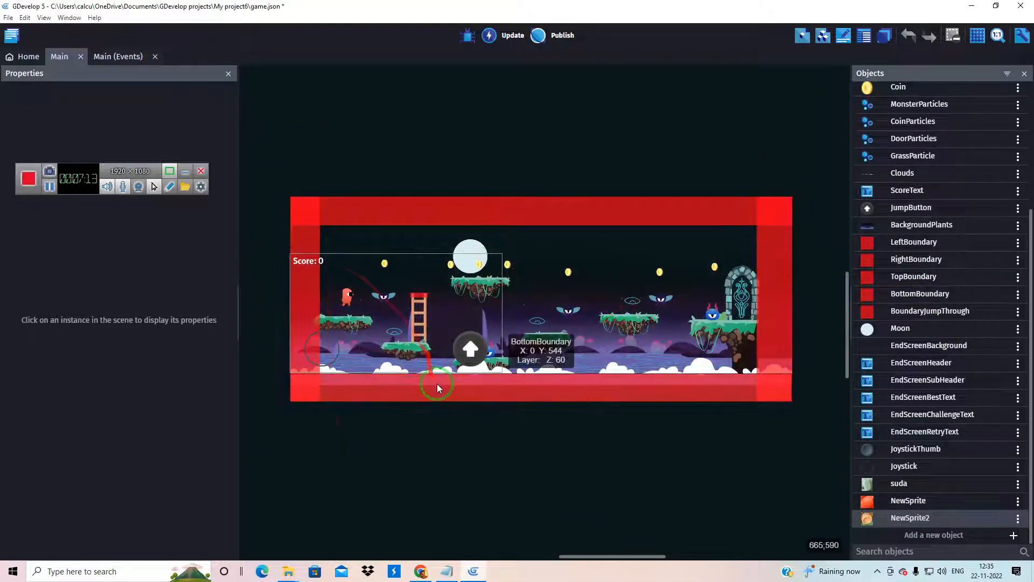
key("ctrl+s")
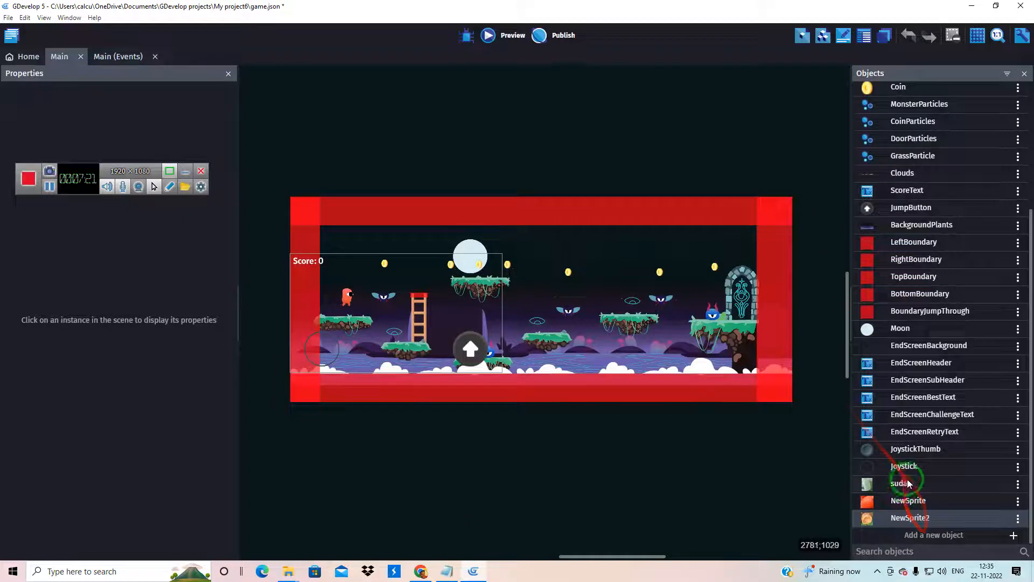
Place four suda instances in the scene: two at the middle platform, one above the next platform and one at the ladder
left_click_drag(904, 485, 531, 267)
left_click_drag(895, 483, 536, 309)
left_click(603, 347)
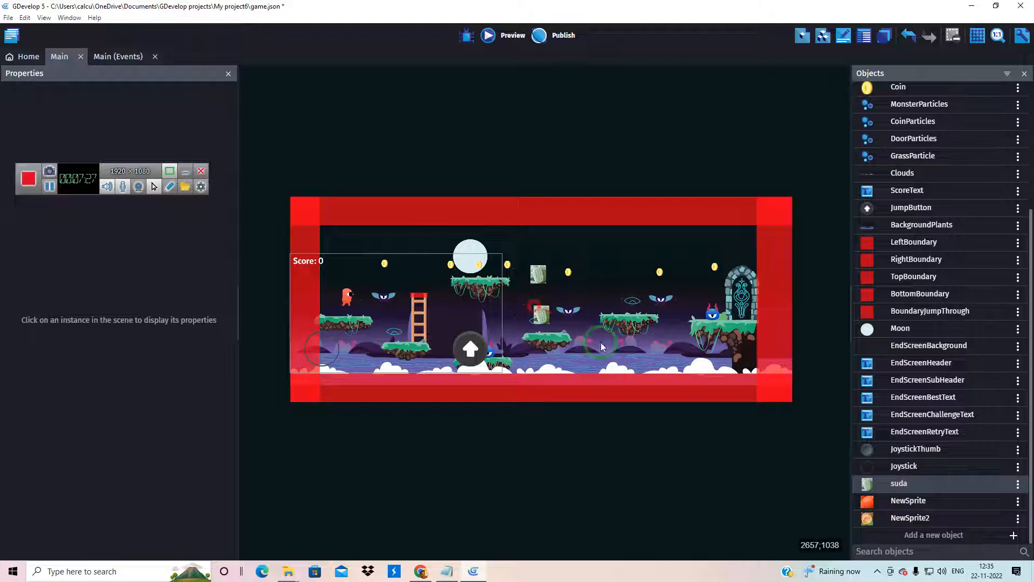
left_click(907, 504)
left_click_drag(908, 489, 617, 288)
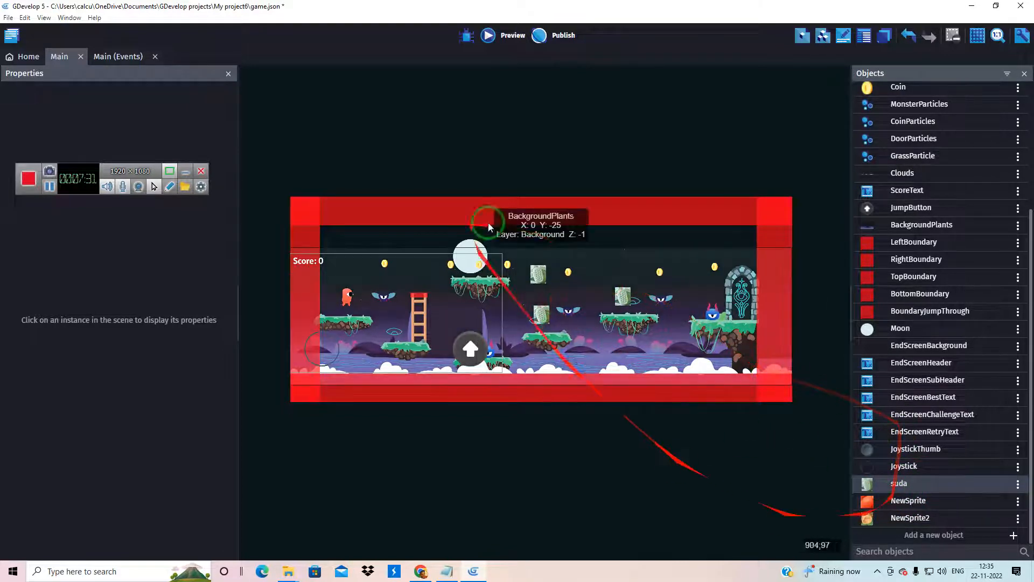
left_click(900, 483)
left_click_drag(900, 484, 418, 327)
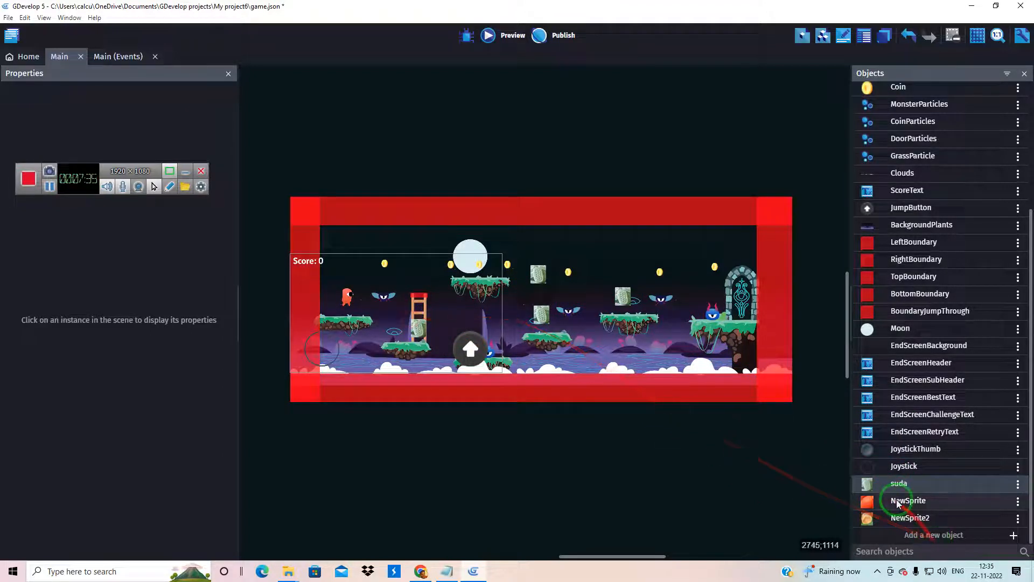
Rename the NewSprite object as thea and the NewSprite2 object as thenga
mouse_move(901, 507)
left_mouse_down()
mouse_move(639, 389)
mouse_move(554, 276)
mouse_move(836, 411)
mouse_move(917, 494)
mouse_move(923, 530)
mouse_move(916, 511)
left_mouse_up()
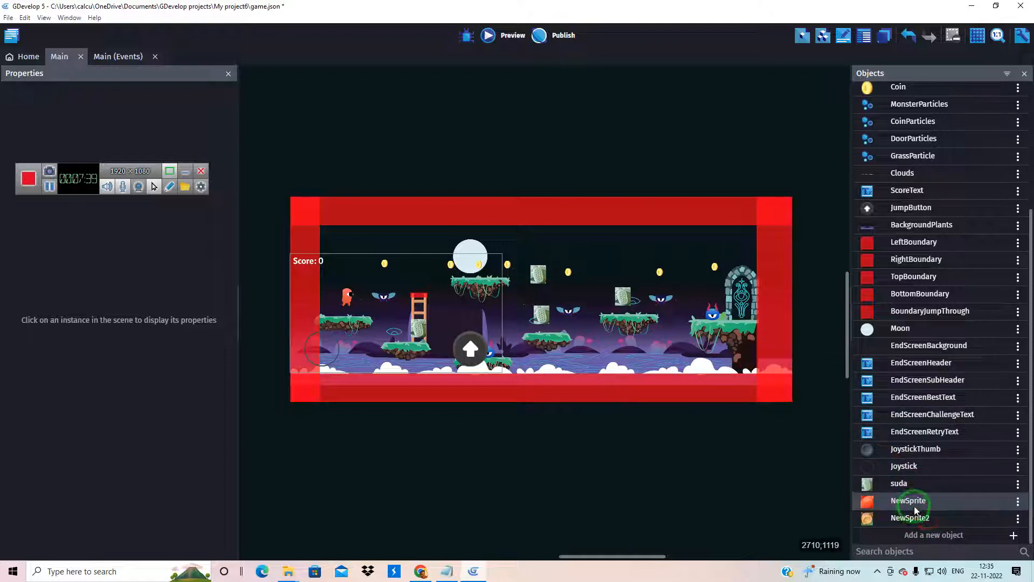
right_click(916, 511)
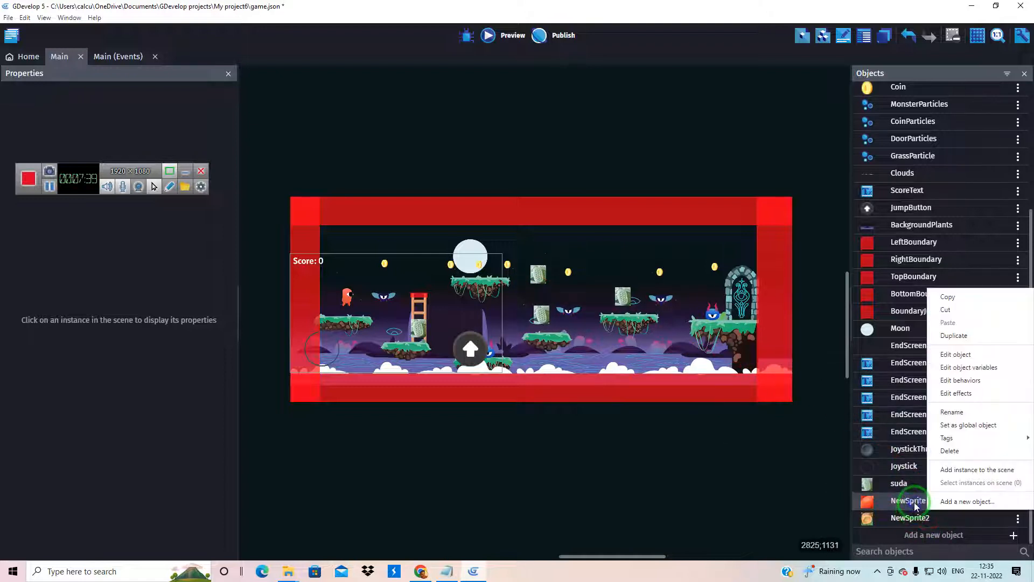
left_click(955, 413)
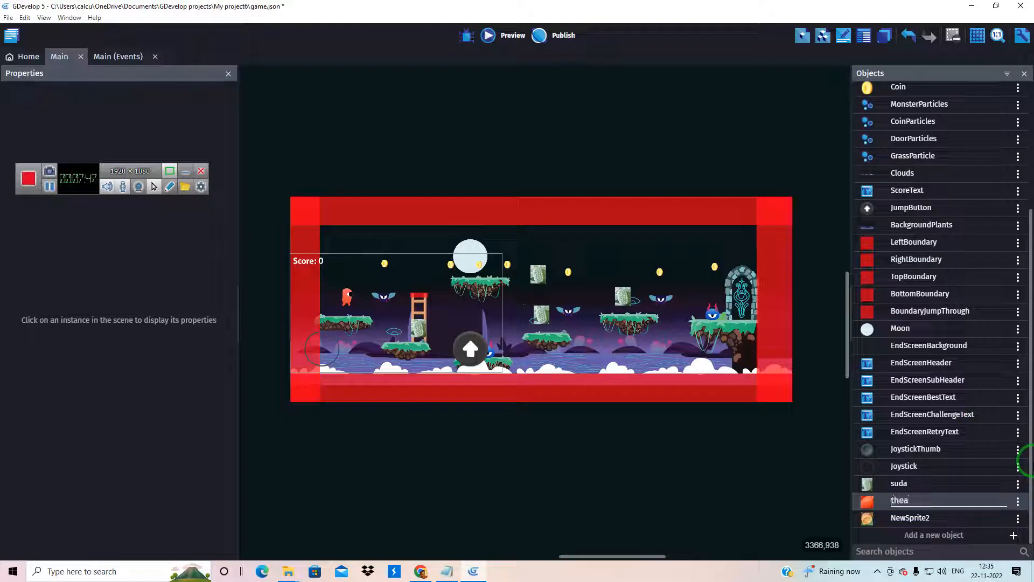
right_click(914, 520)
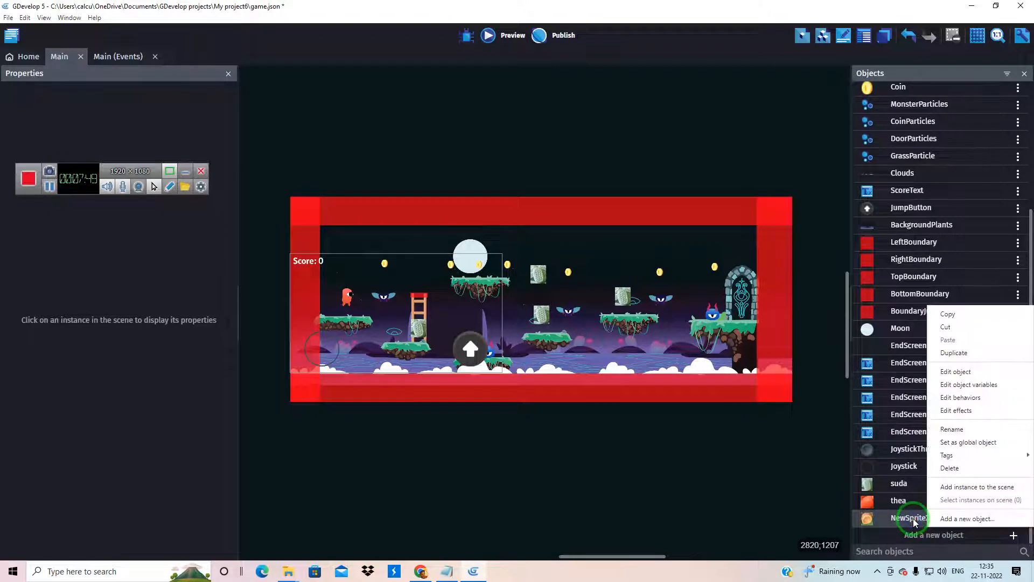
left_click(952, 429)
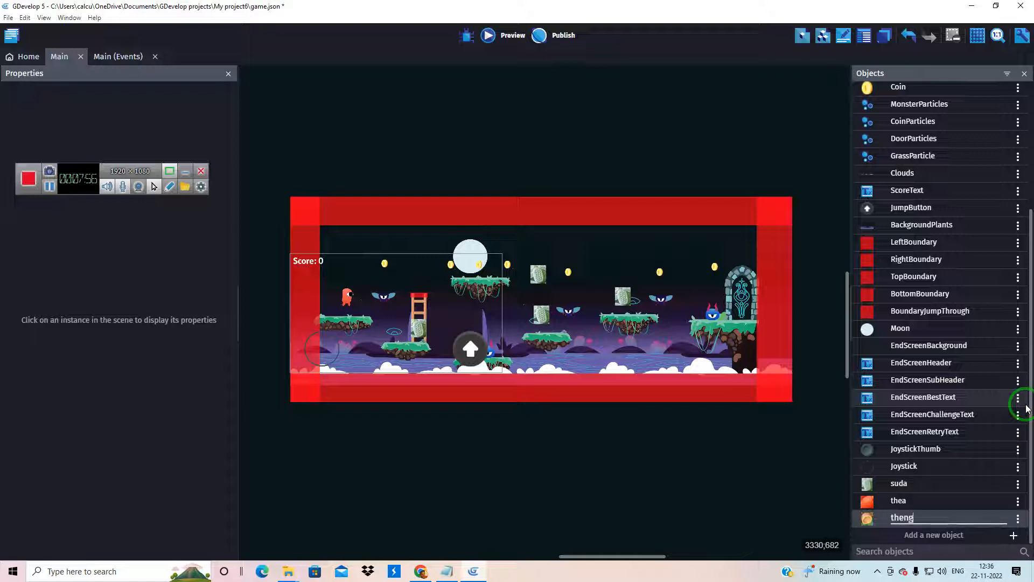
left_click(767, 444)
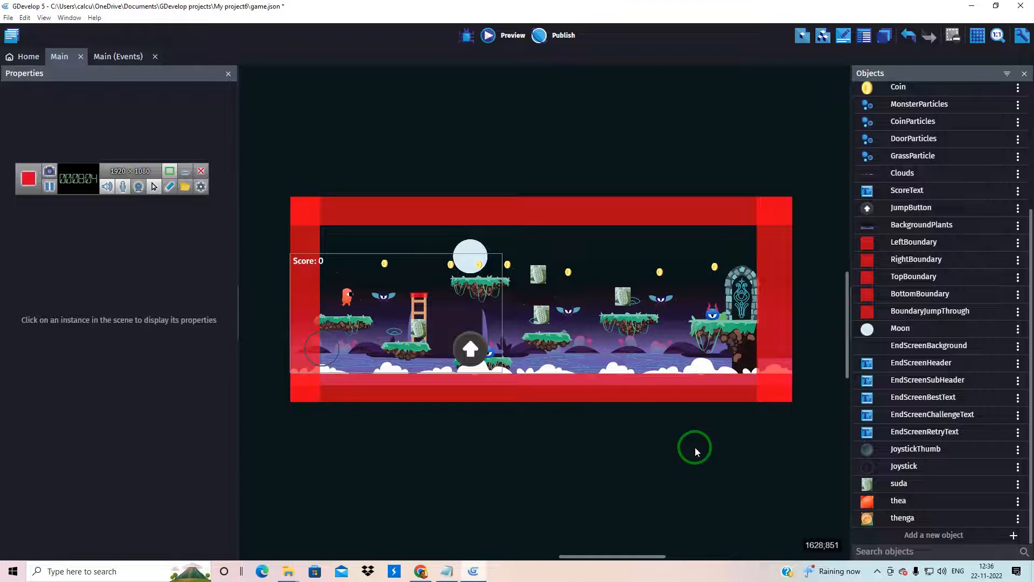
Place a thea instance about 76 by 60 on the ladder platform, beside the suda block
left_click_drag(881, 506, 392, 322)
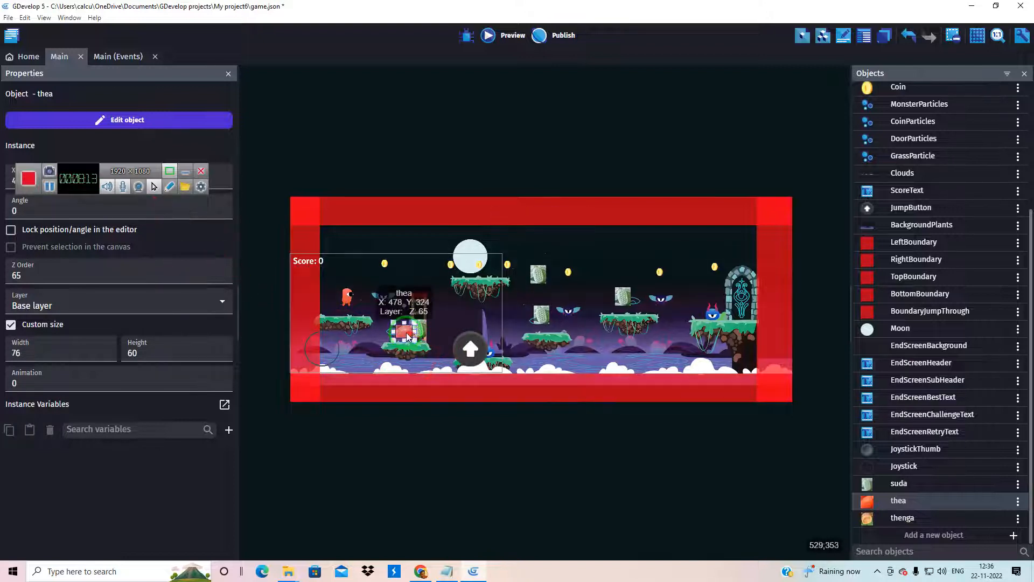
left_click_drag(398, 334, 398, 333)
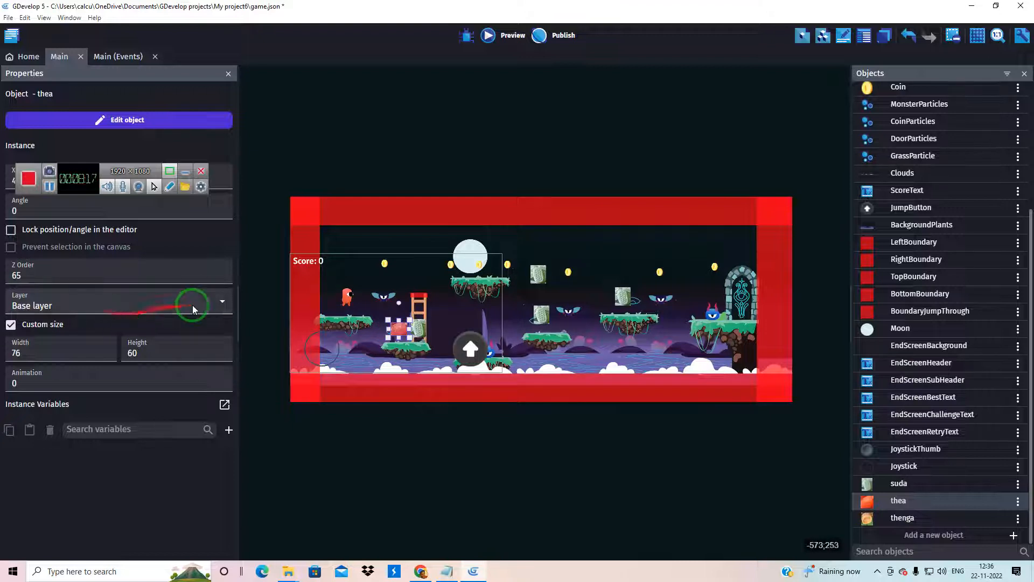
left_click(221, 303)
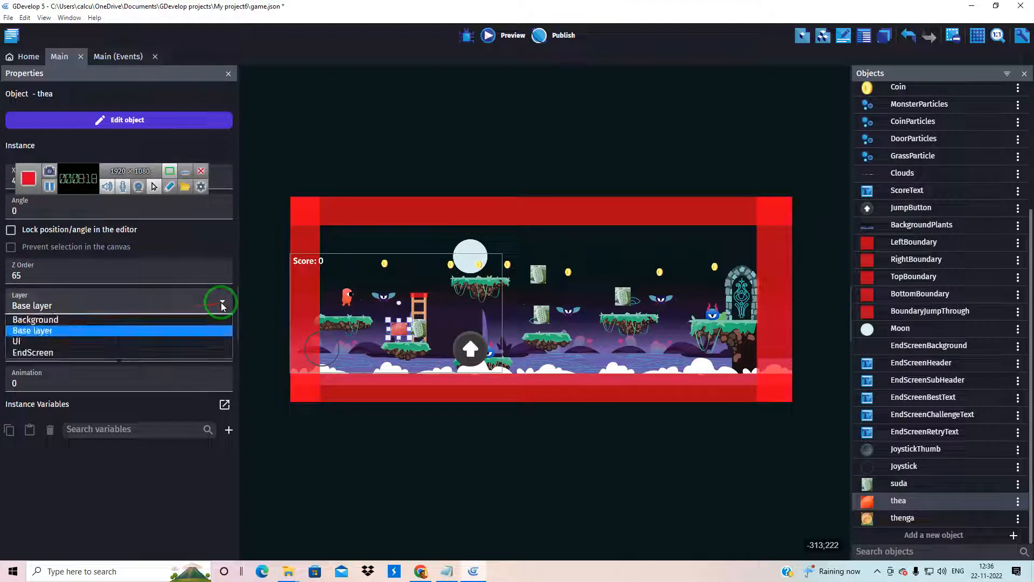
left_click(248, 300)
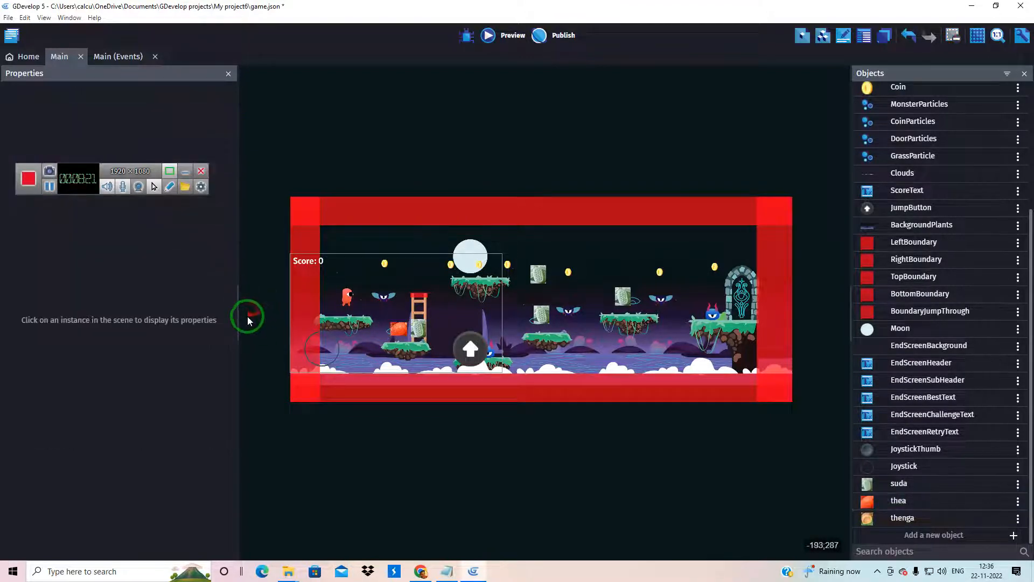
left_click(398, 330)
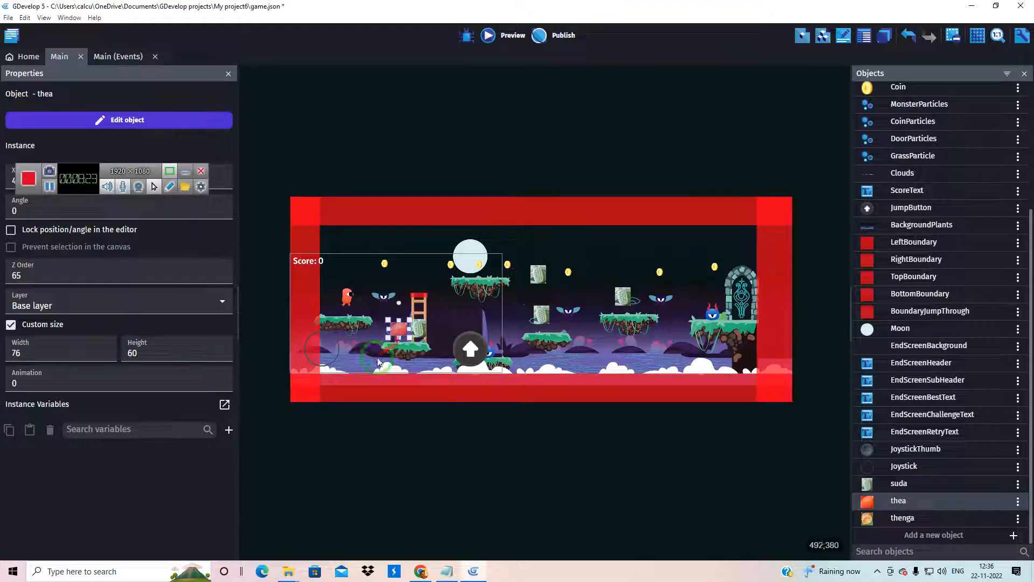
left_click(421, 328)
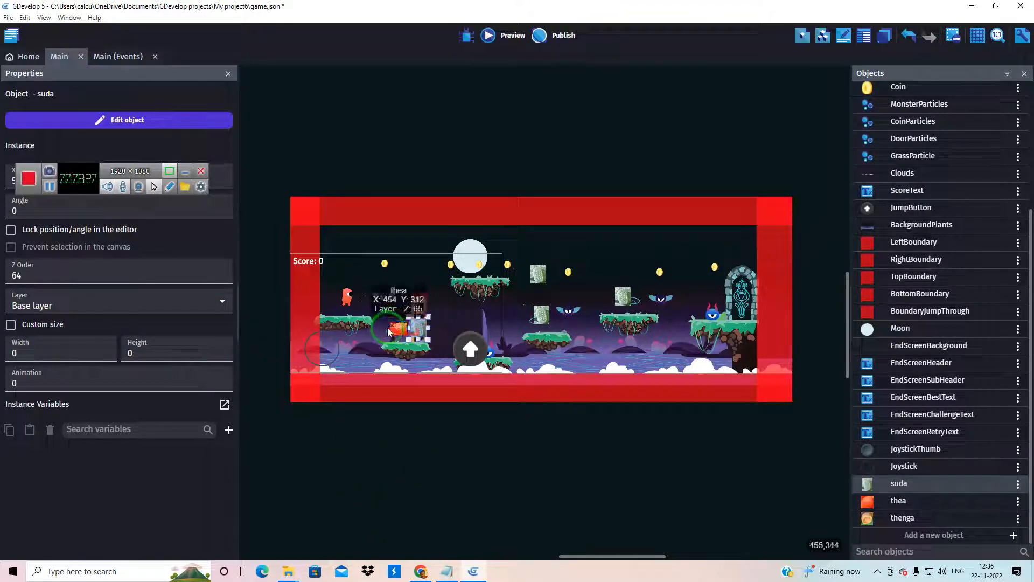
Replace the coin in front of the moon with a thea instance about 55 by 53, just above the upper platform
left_click_drag(753, 473, 423, 259)
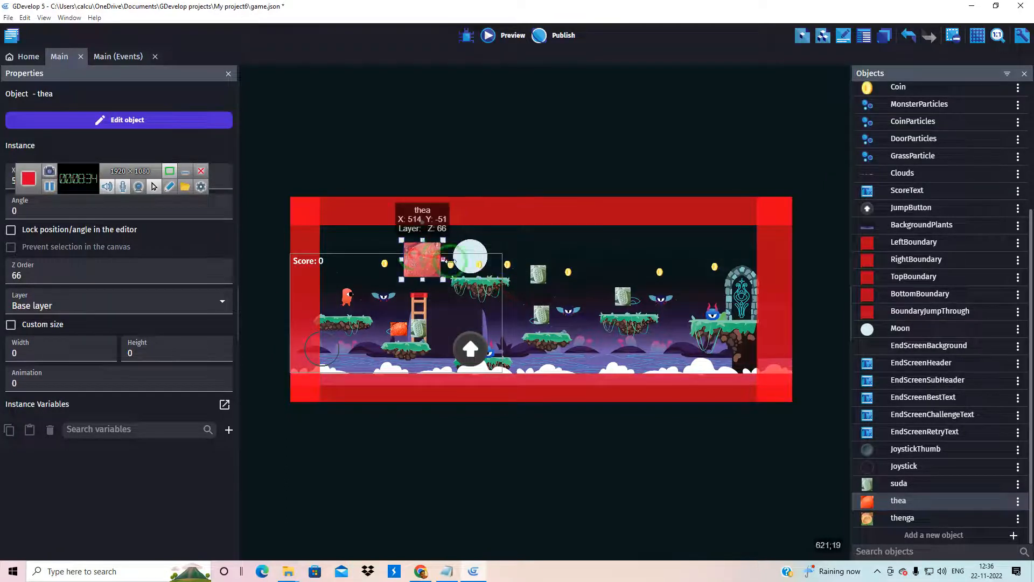
left_click(479, 264)
key("Delete")
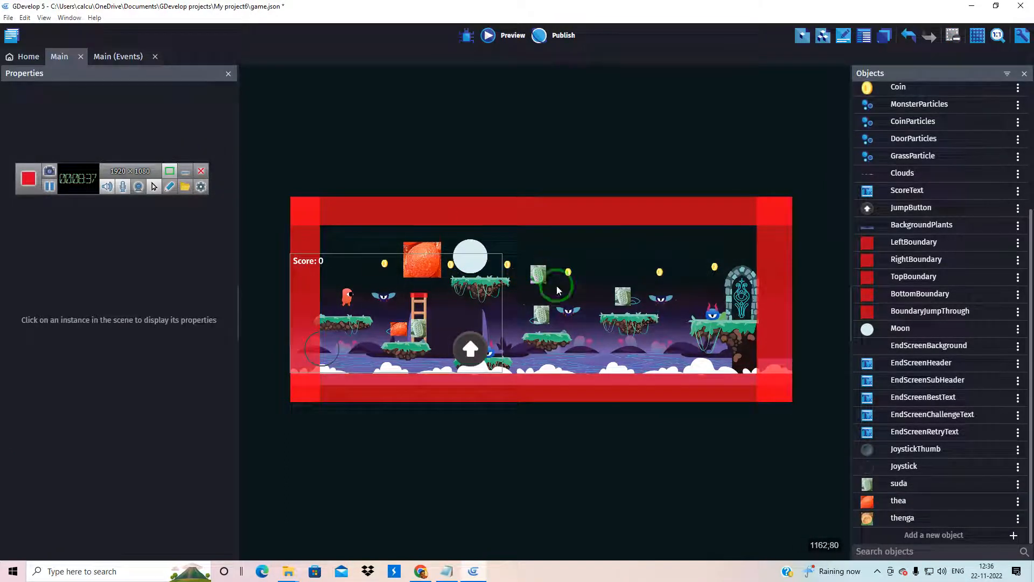
left_click_drag(421, 259, 477, 261)
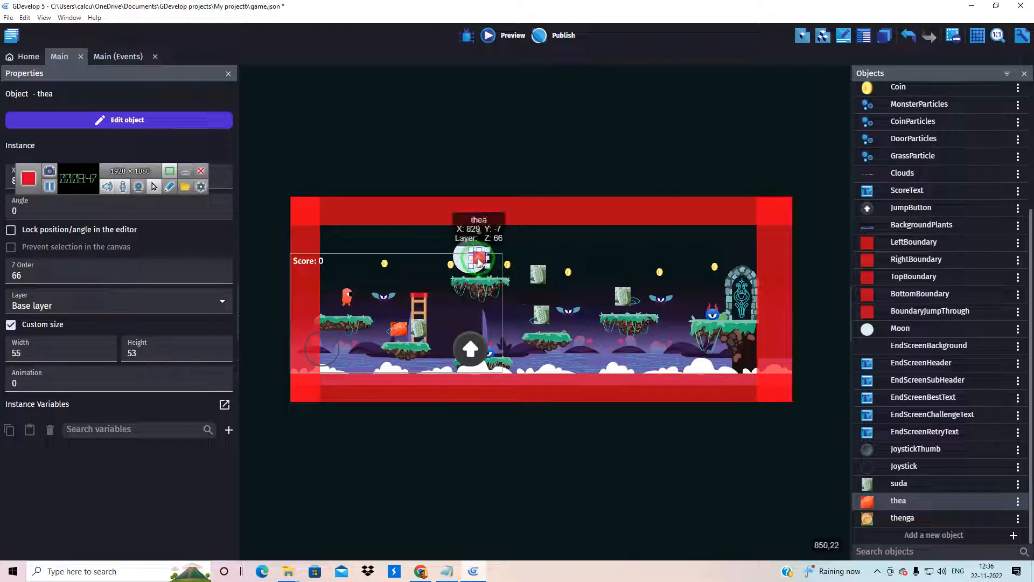
left_click_drag(479, 261, 482, 266)
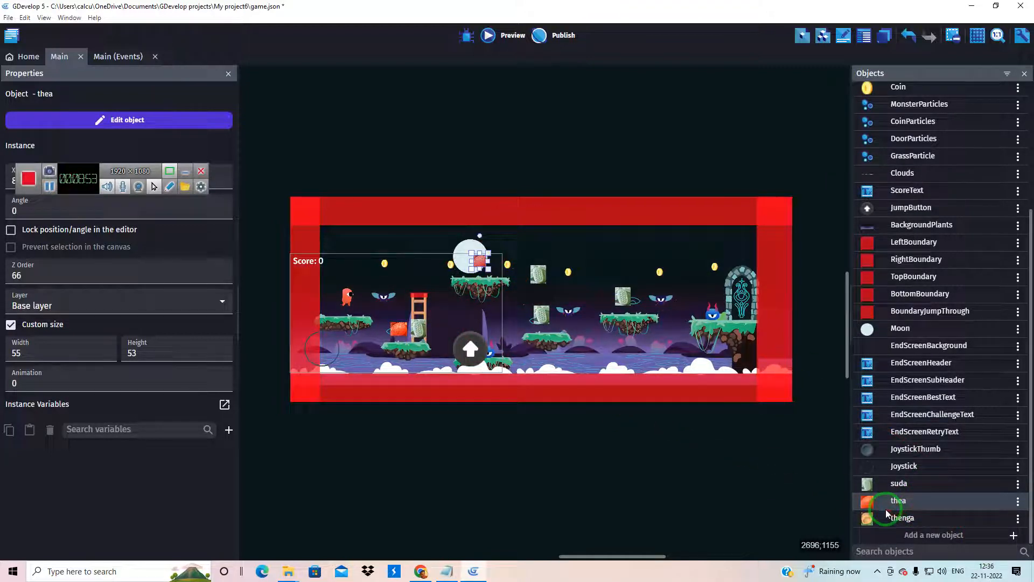
Shift the suda above the platform before the door, resize it to about 59 by 42, and place a thea about 45 by 48 beside it
left_click_drag(899, 483, 634, 296)
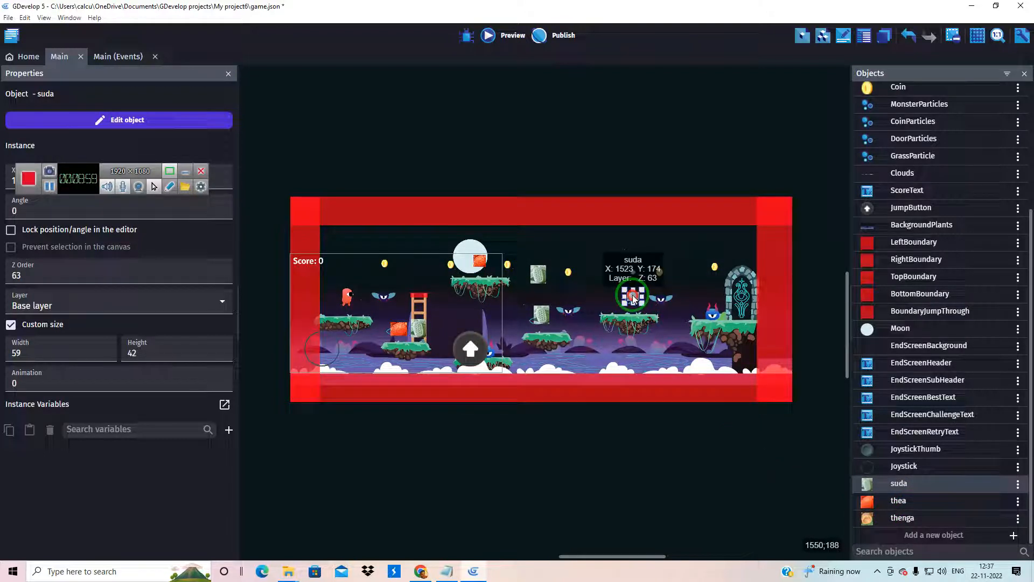
left_click_drag(896, 499, 612, 294)
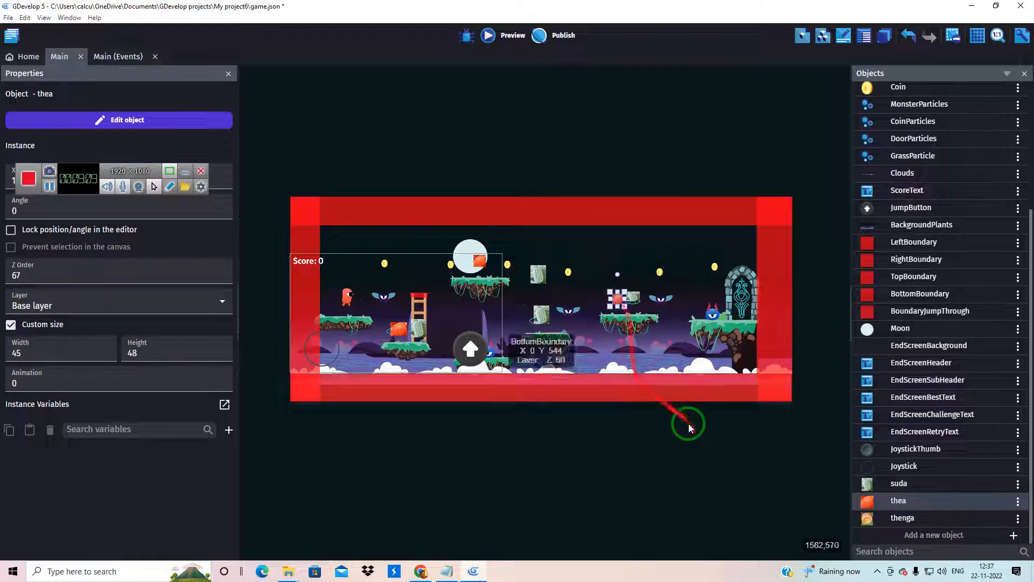
left_click(717, 484)
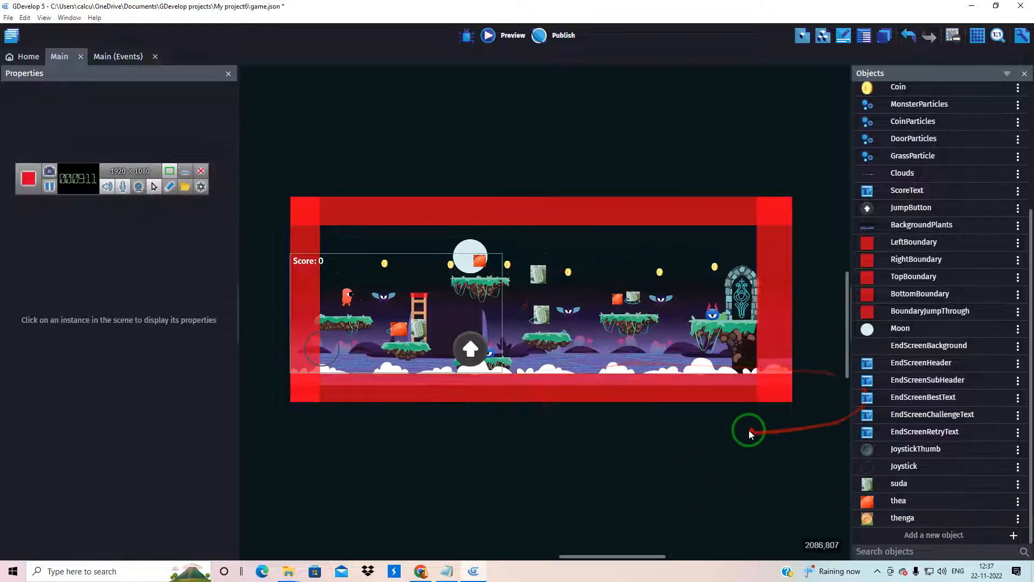
Shrink the suda on the middle platform and place a thenga about 53 by 61 beside the thea near the door's platform
left_click_drag(897, 483, 538, 312)
left_click_drag(888, 518, 596, 293)
left_click(584, 281)
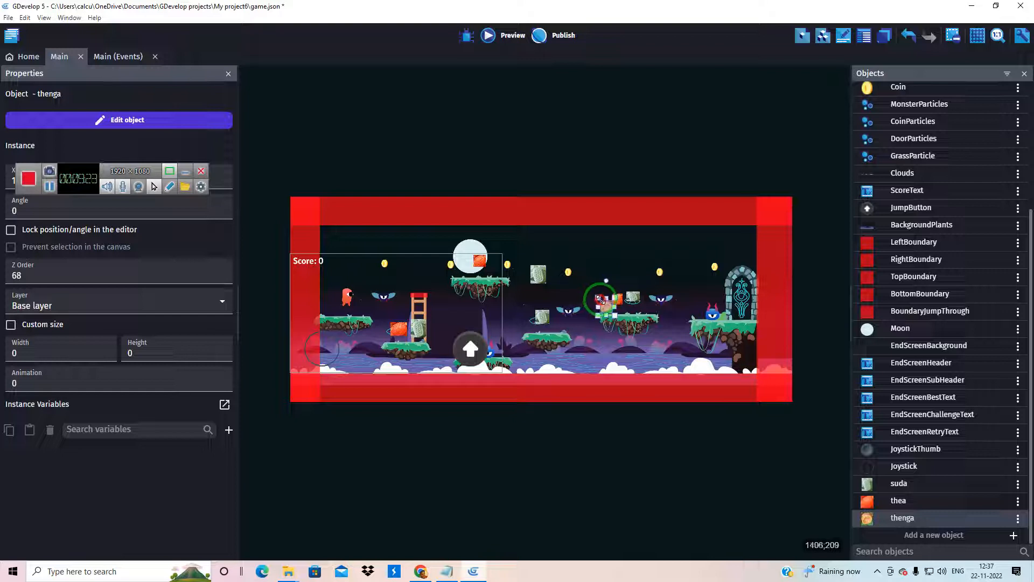
left_click_drag(601, 306, 605, 298)
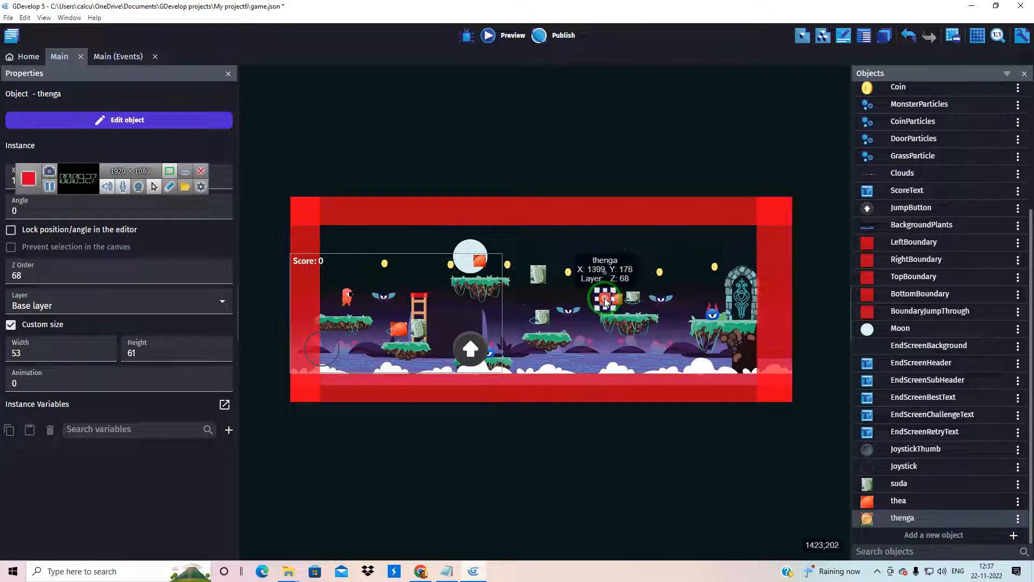
left_click(716, 509)
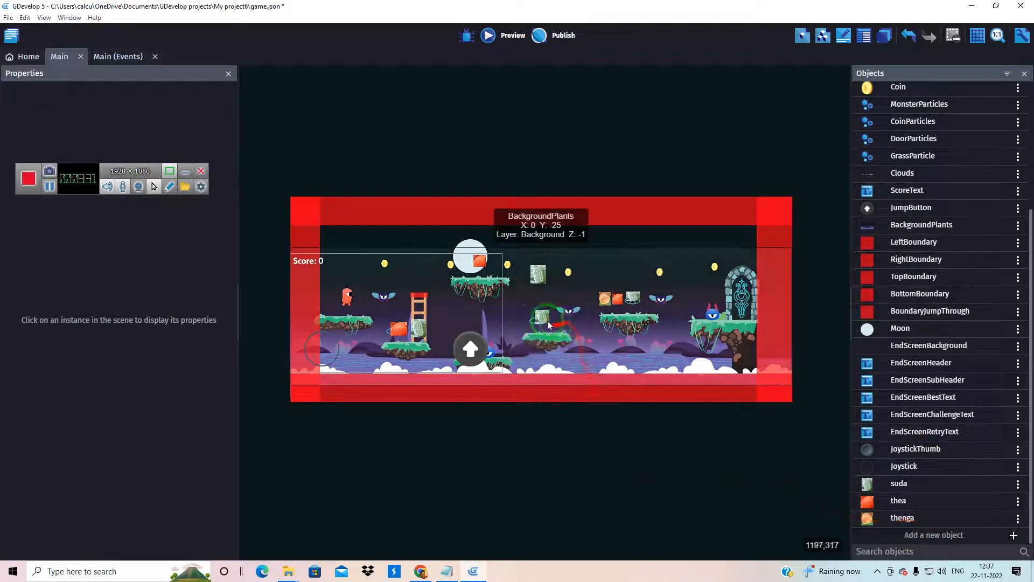
Shift the middle platform's suda towards the door, size it about 47 by 56, and place a thenga about 60 by 66 beside it
left_click(550, 321)
left_click_drag(553, 323, 554, 323)
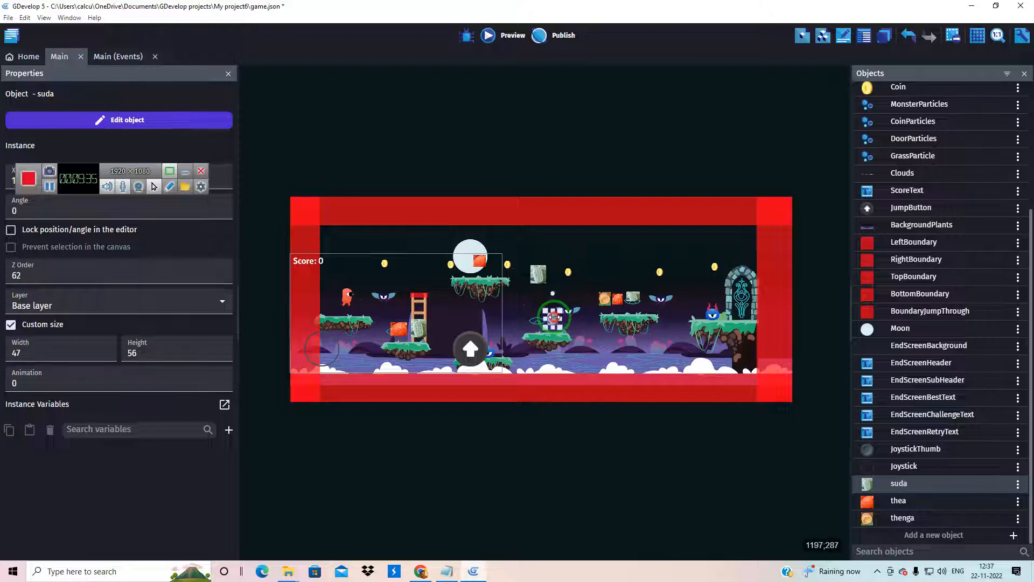
left_click_drag(901, 518, 534, 316)
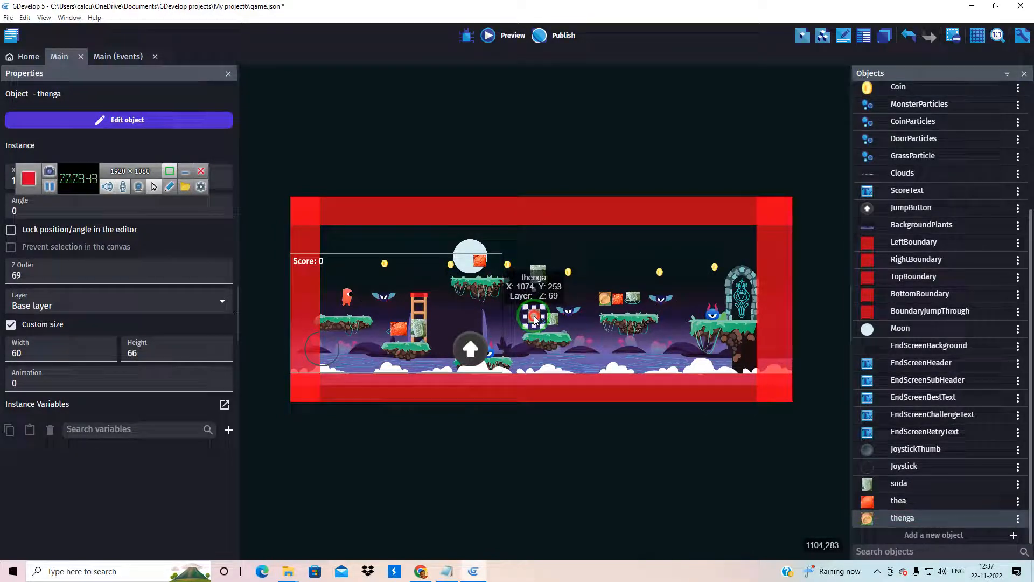
Delete the coin at the end of the upper platform and place a thenga about 55 by 59 there, beside the thea
left_click(509, 264)
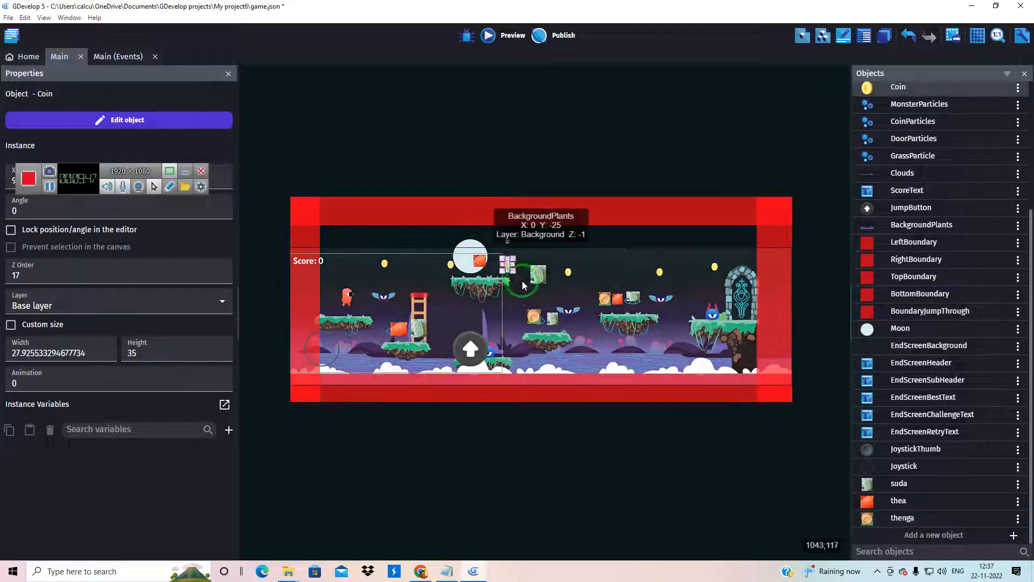
left_click(544, 280)
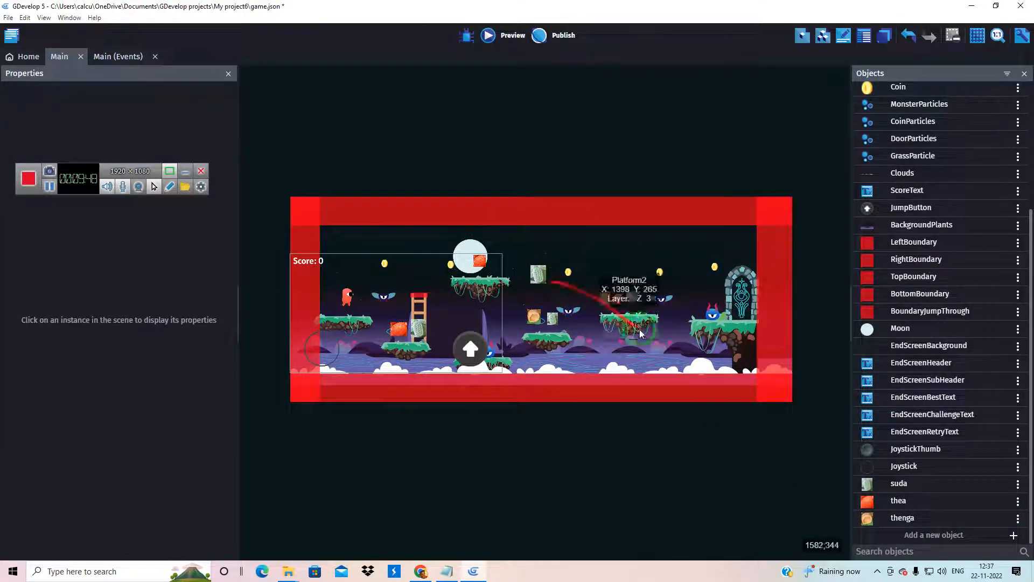
left_click_drag(895, 520, 499, 262)
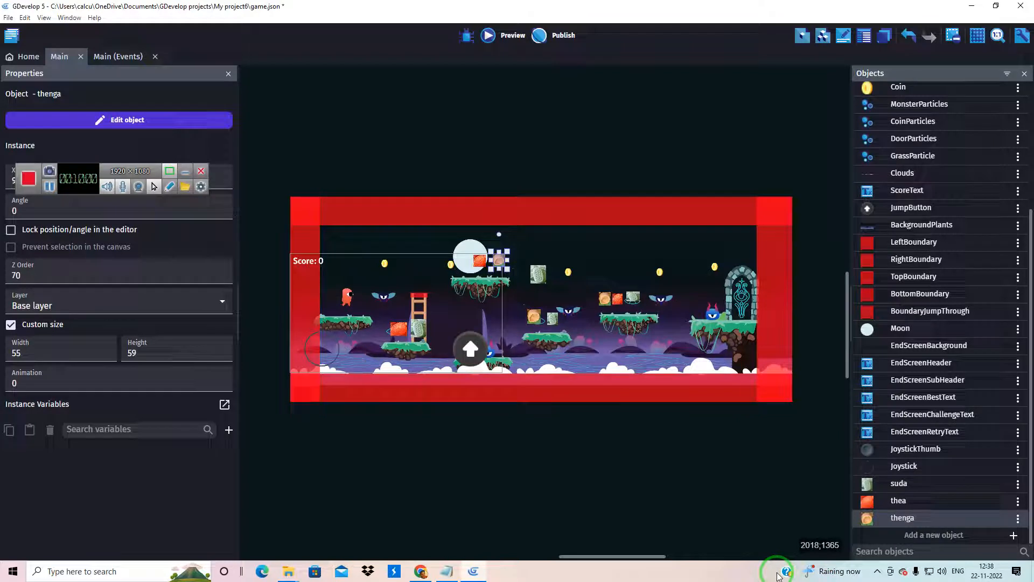
Preview the game, run and jump past the newly placed suda, thea and thenga blocks towards the door, and close the preview
left_click(489, 35)
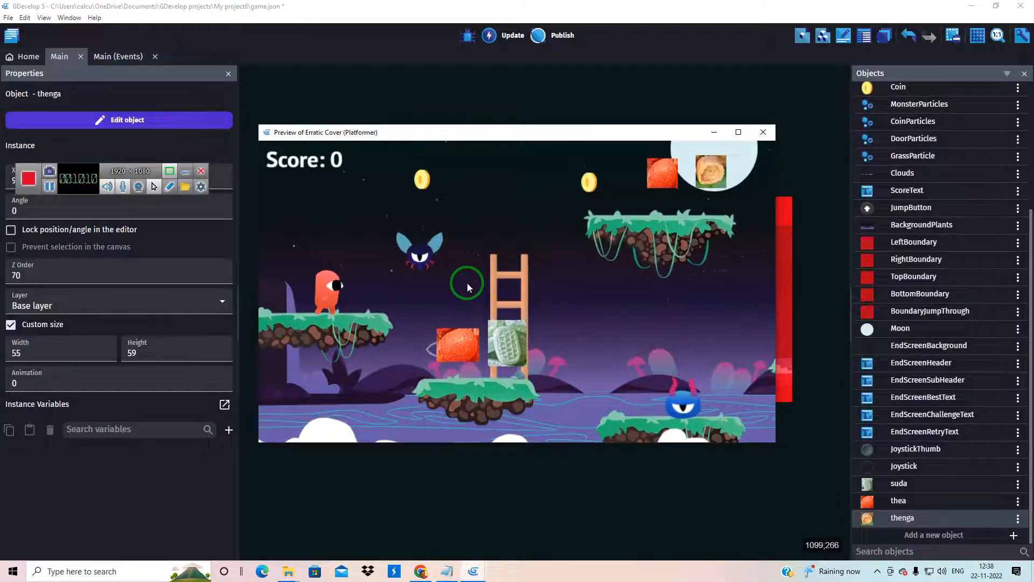
key("Right")
key("space")
key("Right")
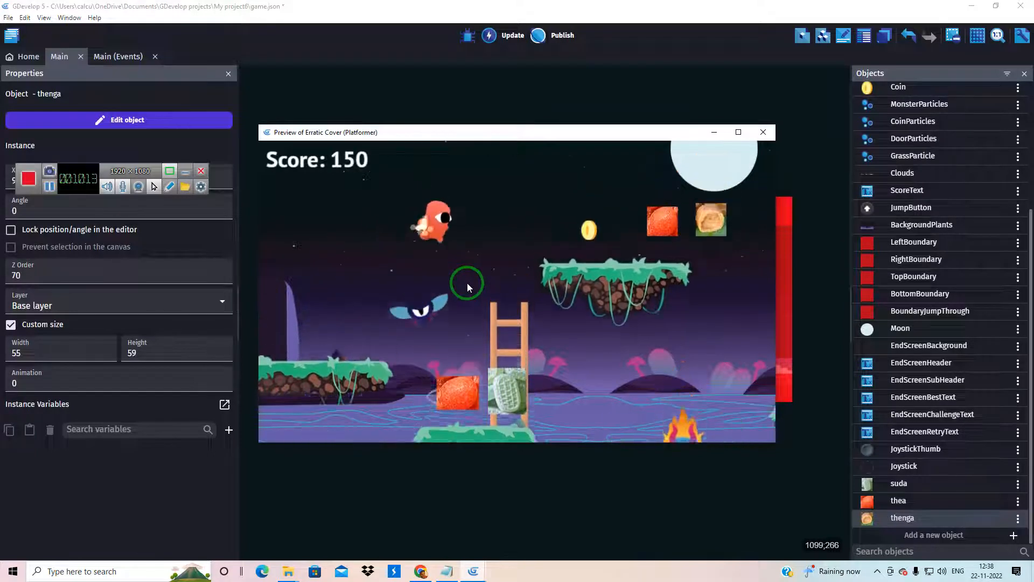
key("Right")
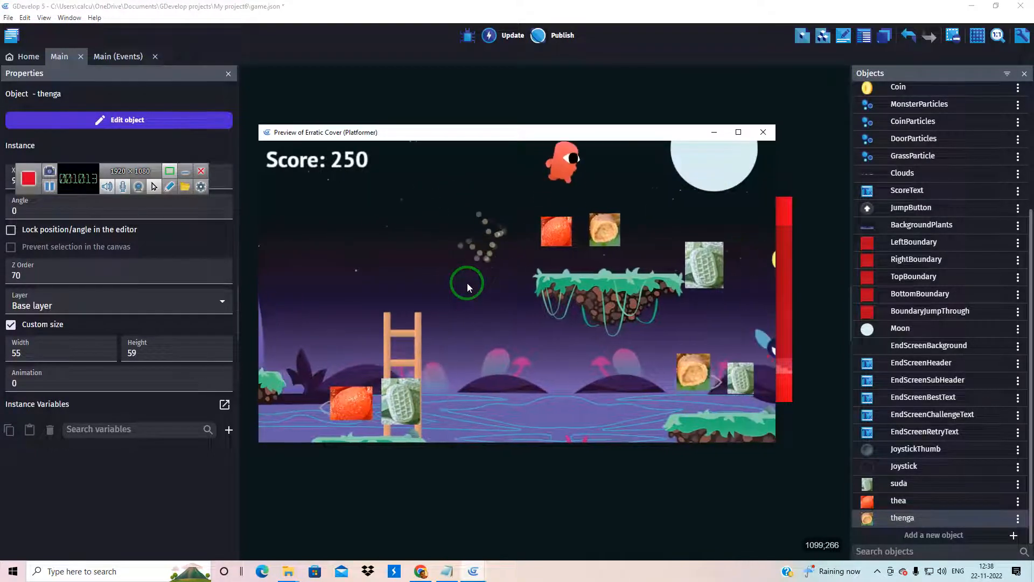
key("space")
key("Right")
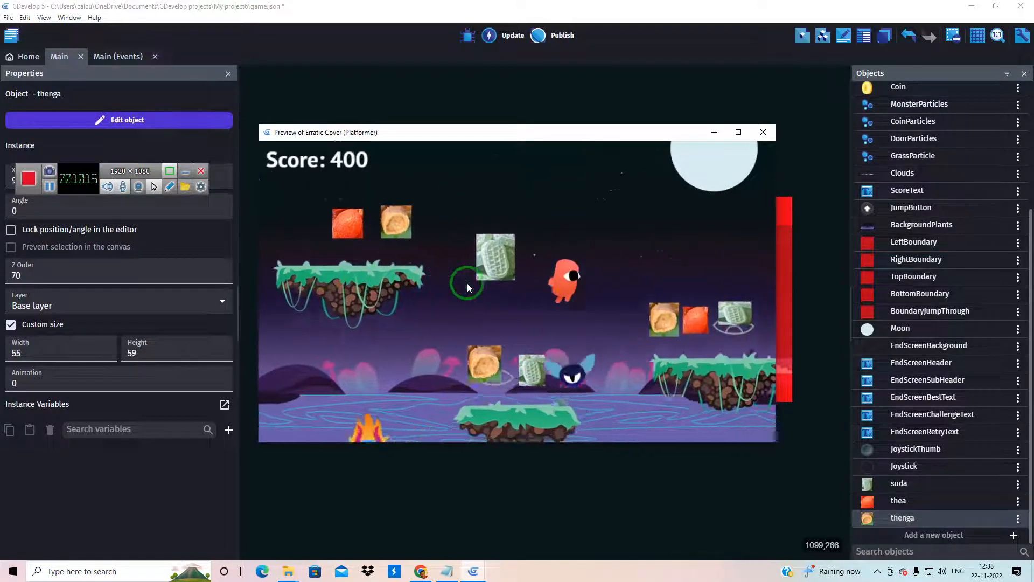
key("Right")
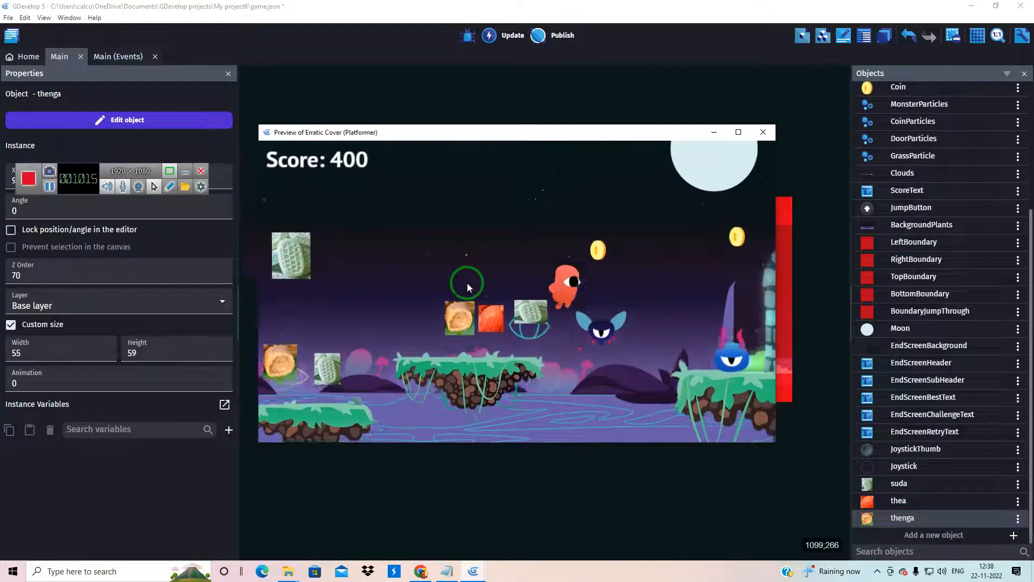
key("space")
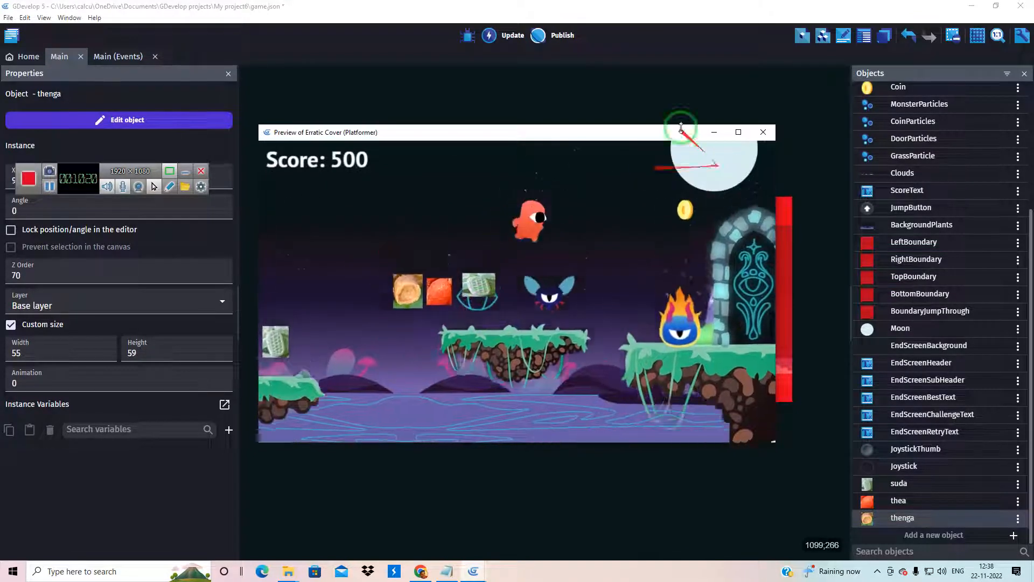
key("Left")
left_click(764, 132)
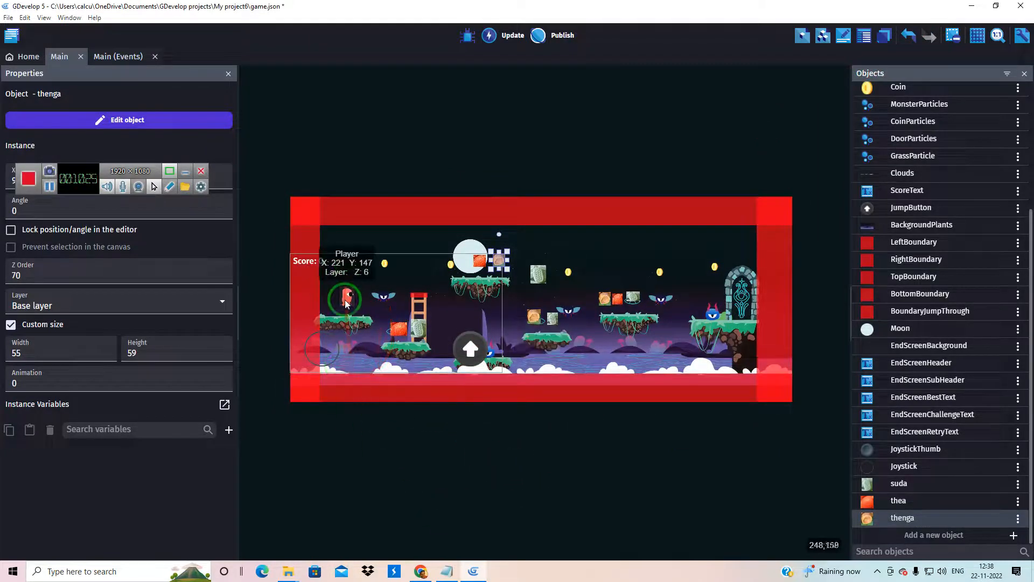
Examine the Player object's animations and collision mask, and leave its editor without keeping changes
double_click(346, 301)
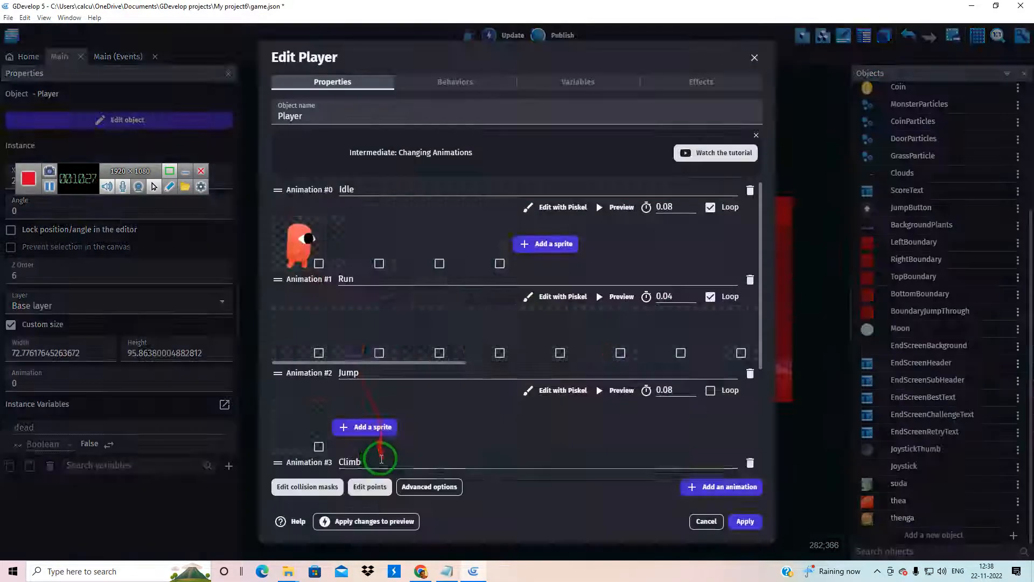
scroll(479, 307, "down", 3)
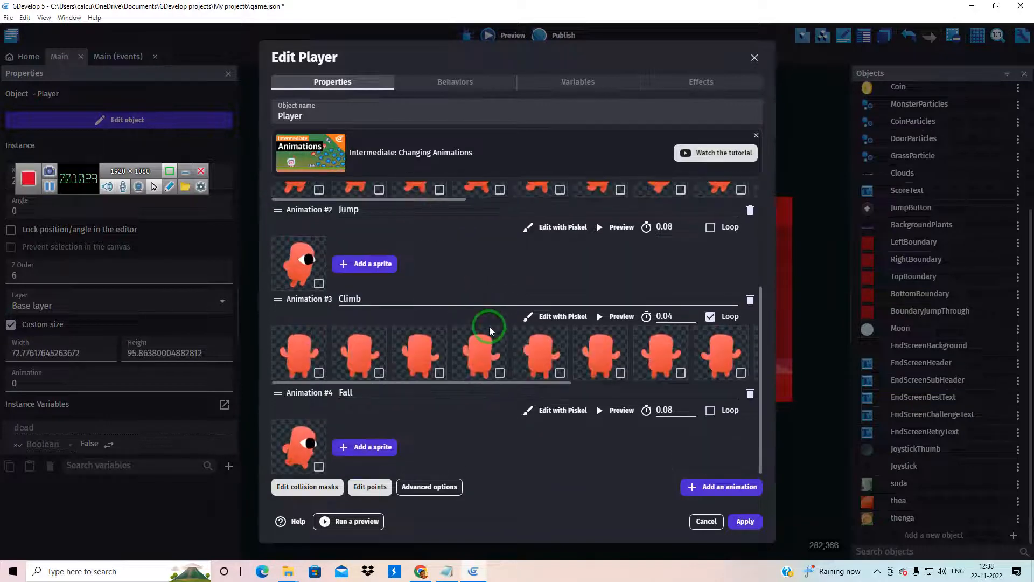
scroll(458, 382, "up", 3)
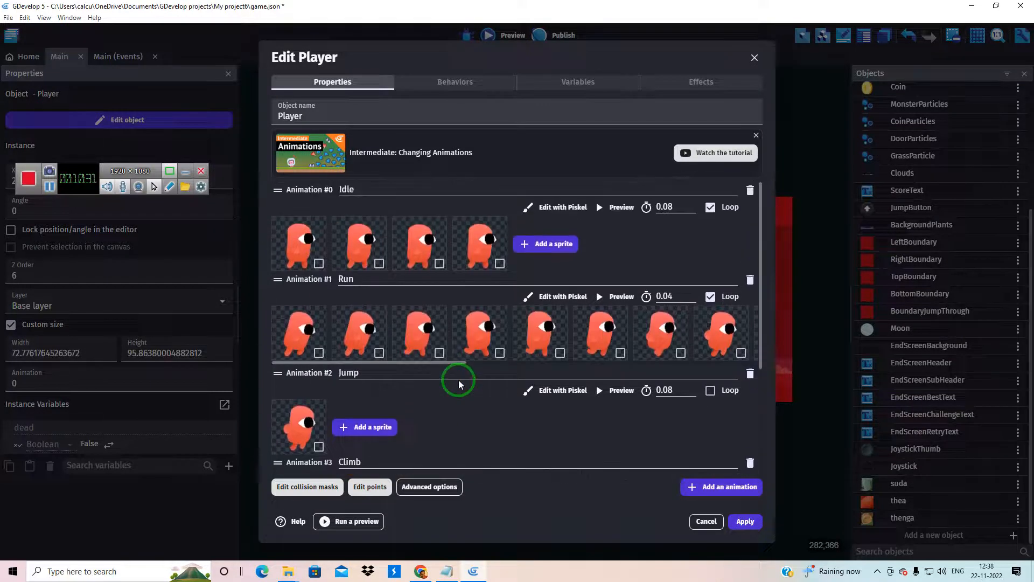
left_click(306, 487)
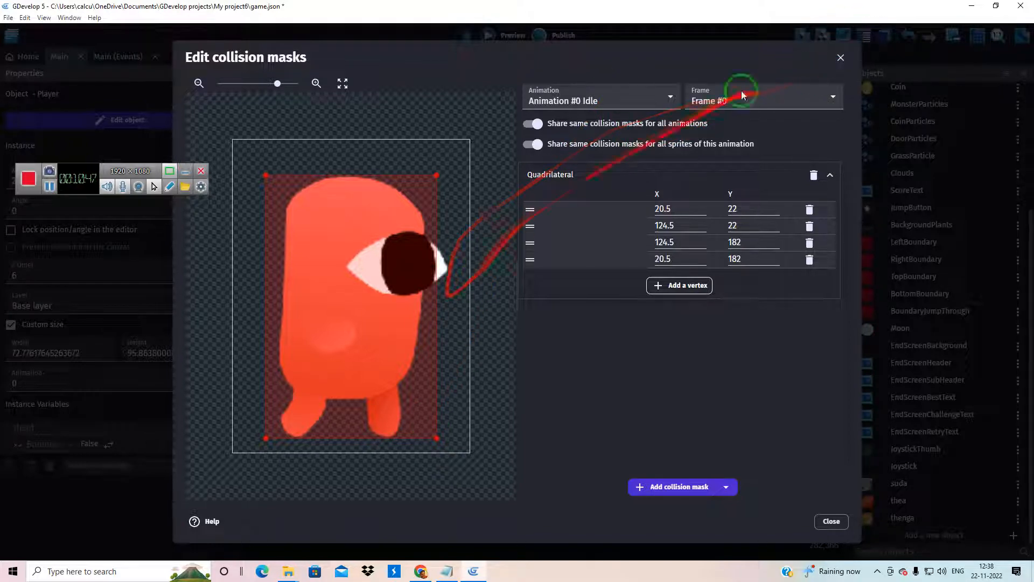
left_click(841, 57)
left_click(753, 63)
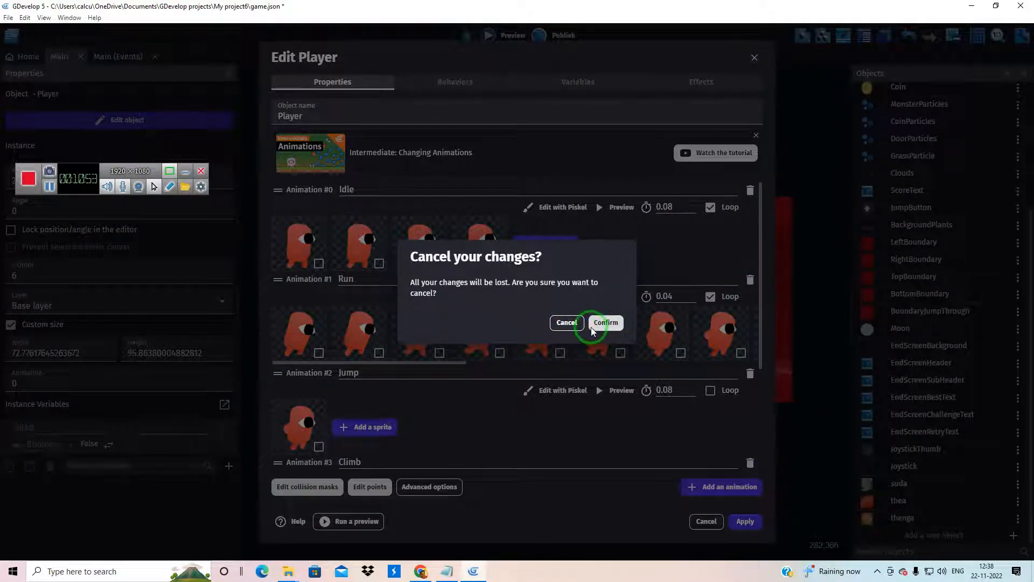
left_click(593, 328)
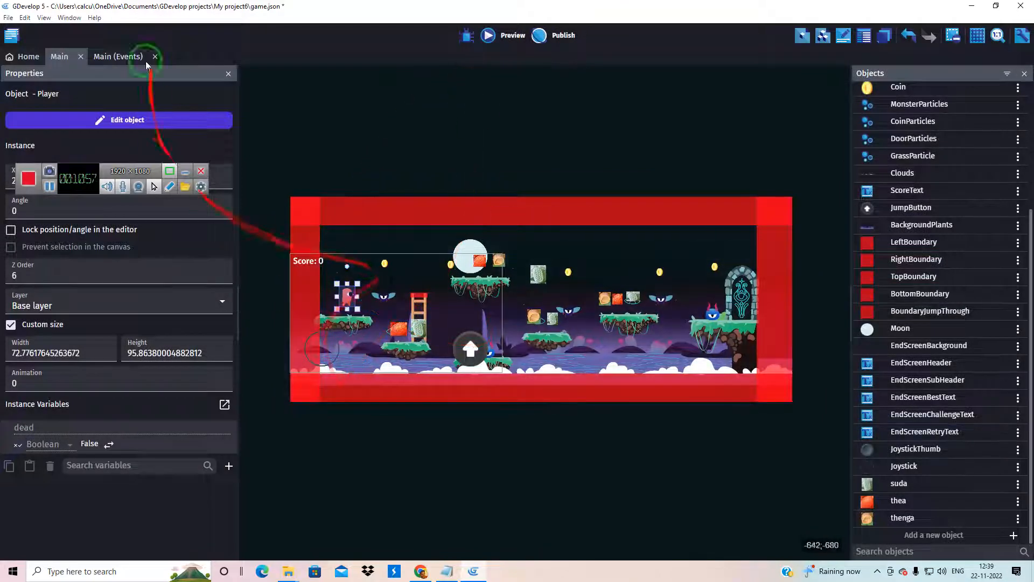
In the Main scene's events, paste three copies of the Player and Coin collision event into the Collect coins group
left_click(111, 54)
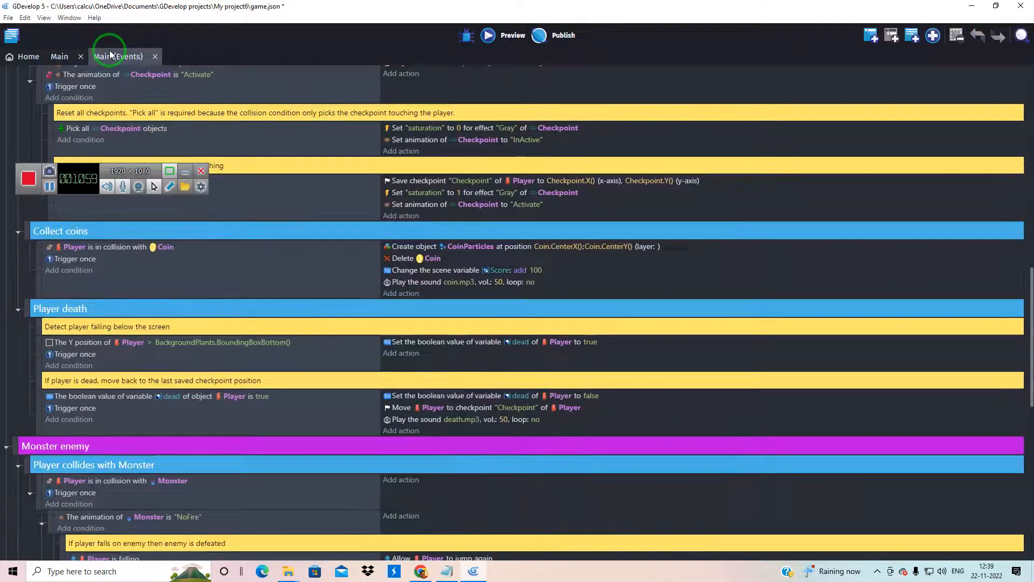
scroll(255, 360, "down", 1)
scroll(257, 360, "down", 5)
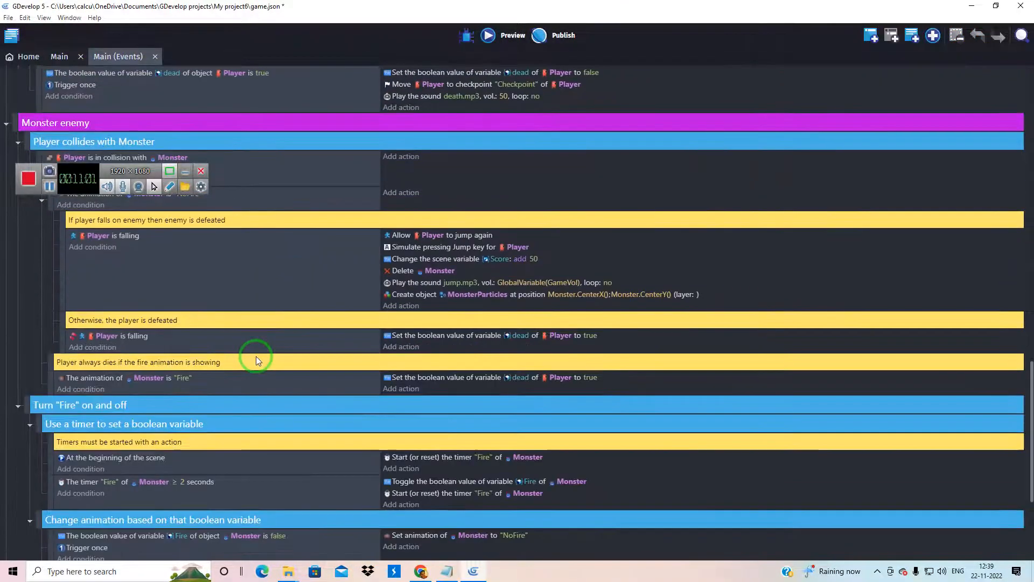
scroll(256, 357, "down", 3)
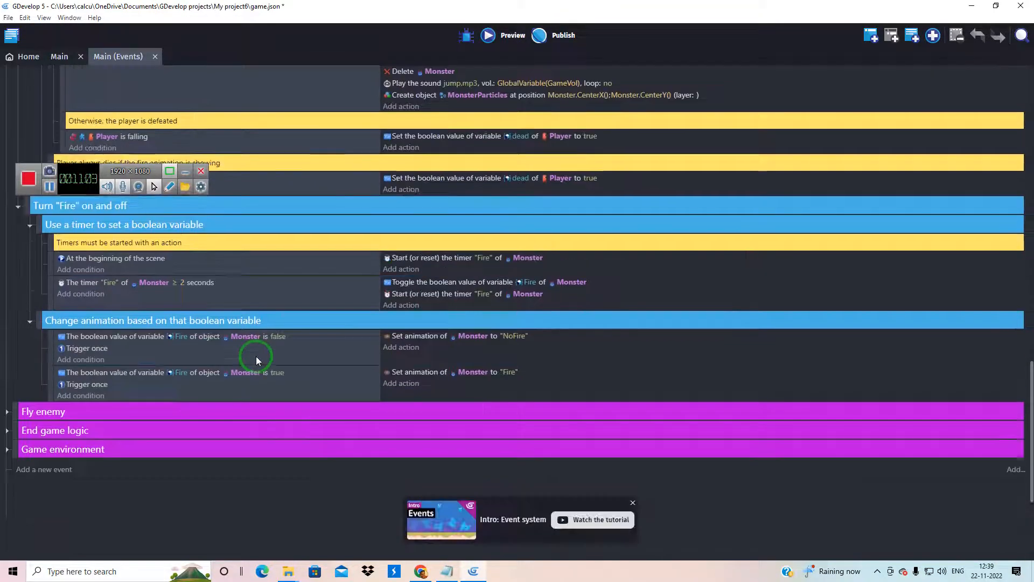
scroll(256, 356, "up", 7)
scroll(257, 357, "up", 4)
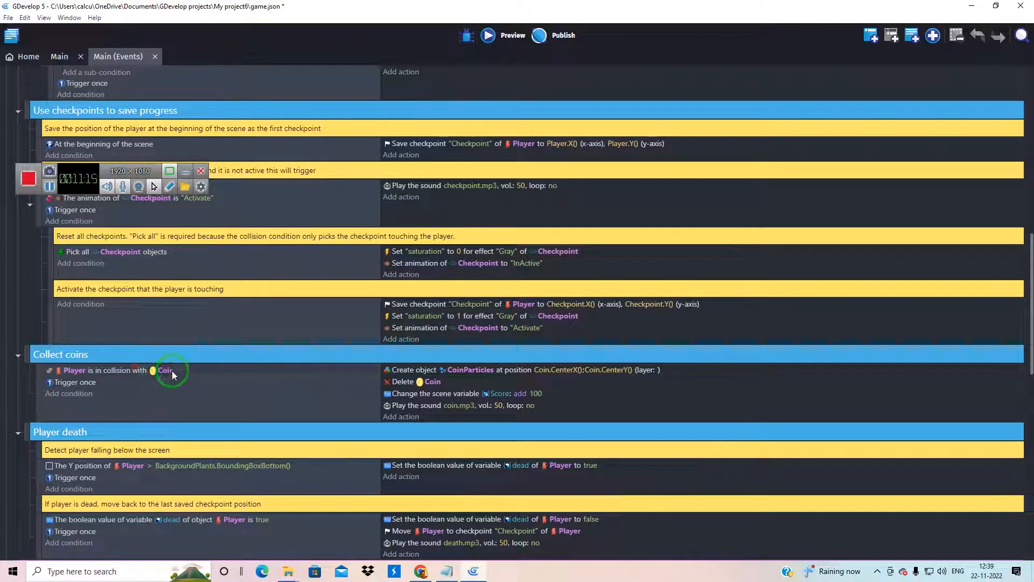
left_click(36, 393)
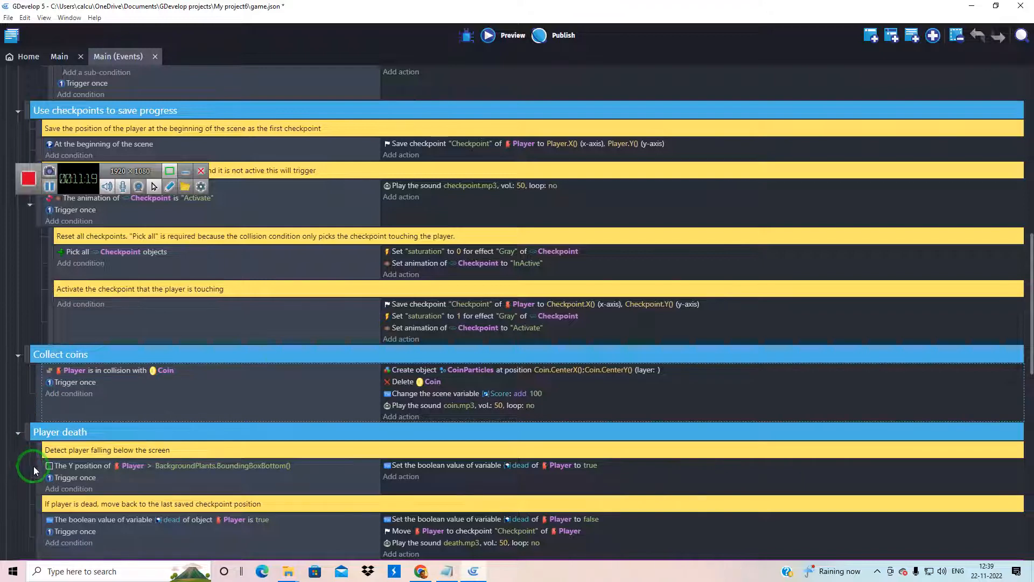
key("ctrl+v")
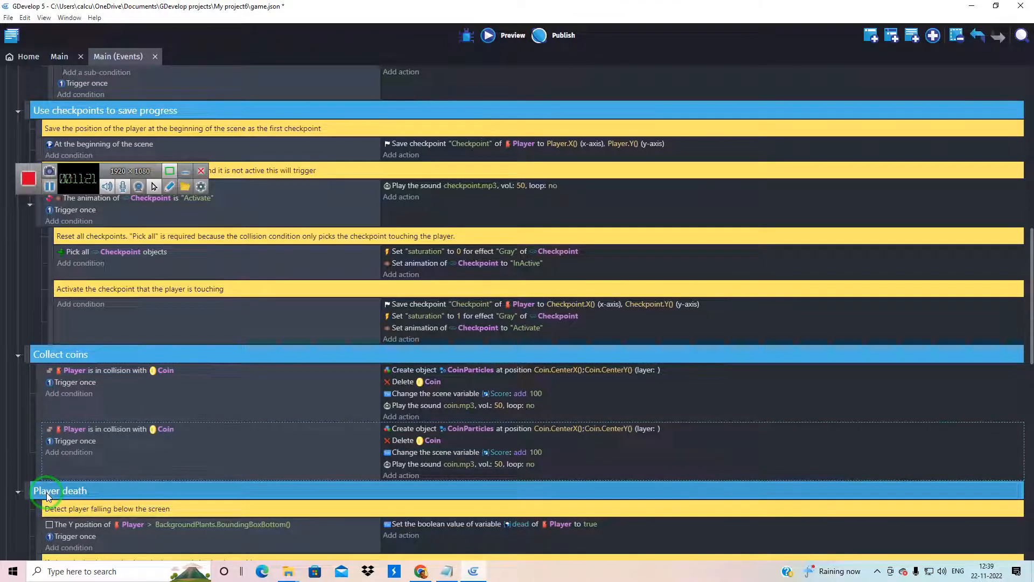
key("ctrl+v")
key("ctrl+v")
scroll(70, 468, "down", 3)
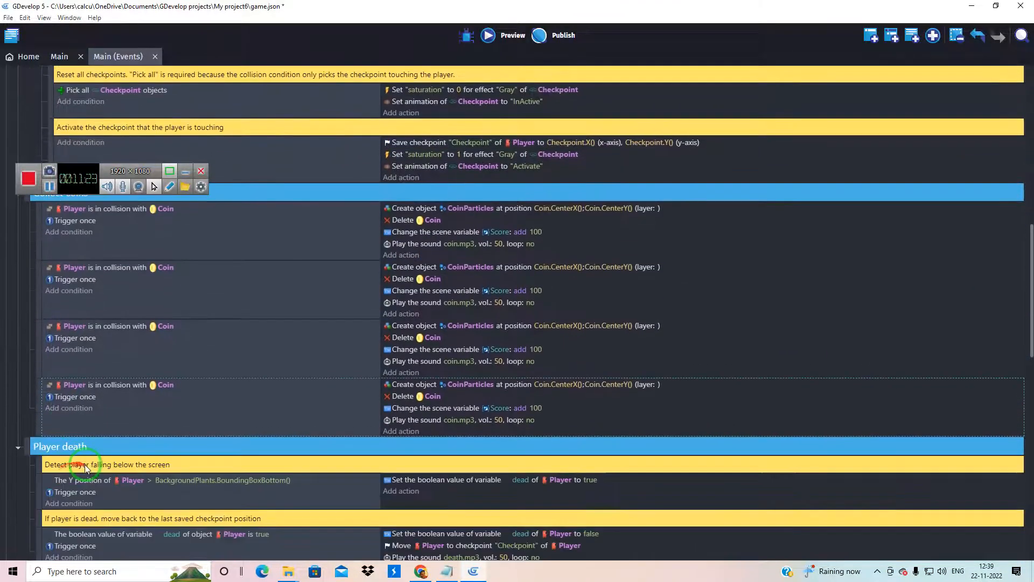
mouse_move(134, 431)
left_mouse_down()
mouse_move(75, 292)
mouse_move(116, 346)
mouse_move(134, 406)
mouse_move(94, 362)
left_mouse_up()
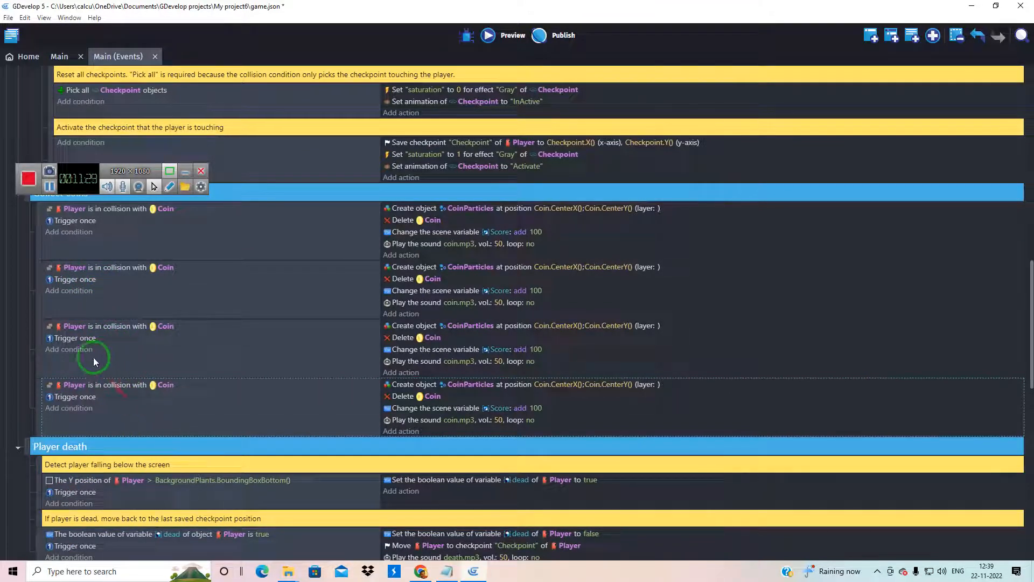
Copy the first Player and Coin collision event and paste two more copies of it below
left_click(39, 252)
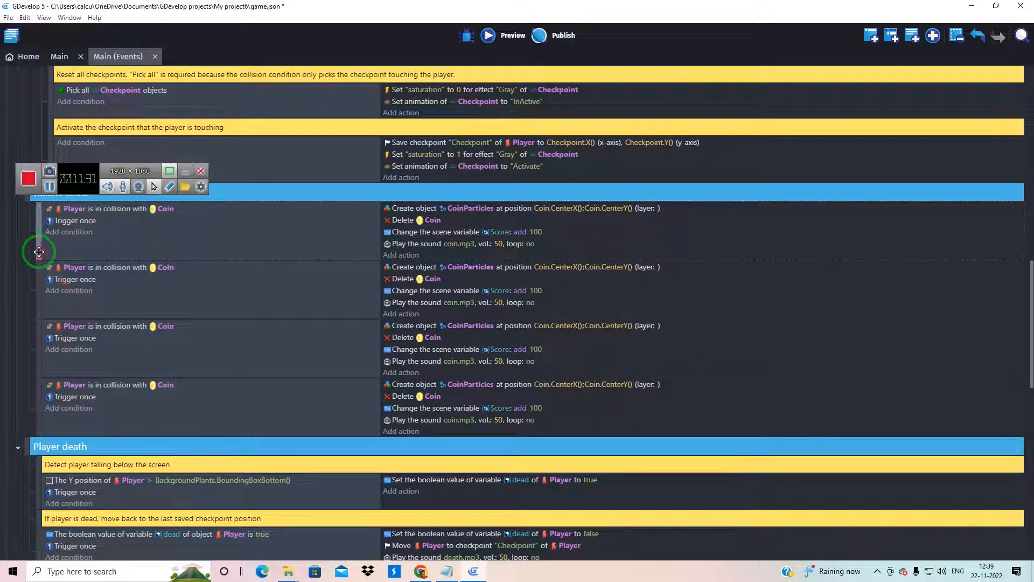
right_click(37, 247)
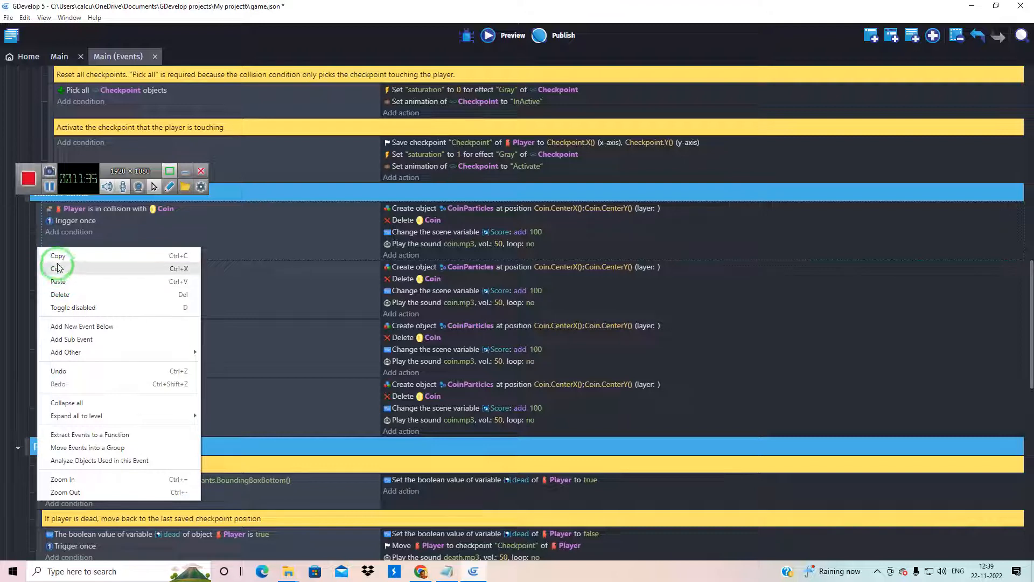
left_click(56, 257)
right_click(40, 243)
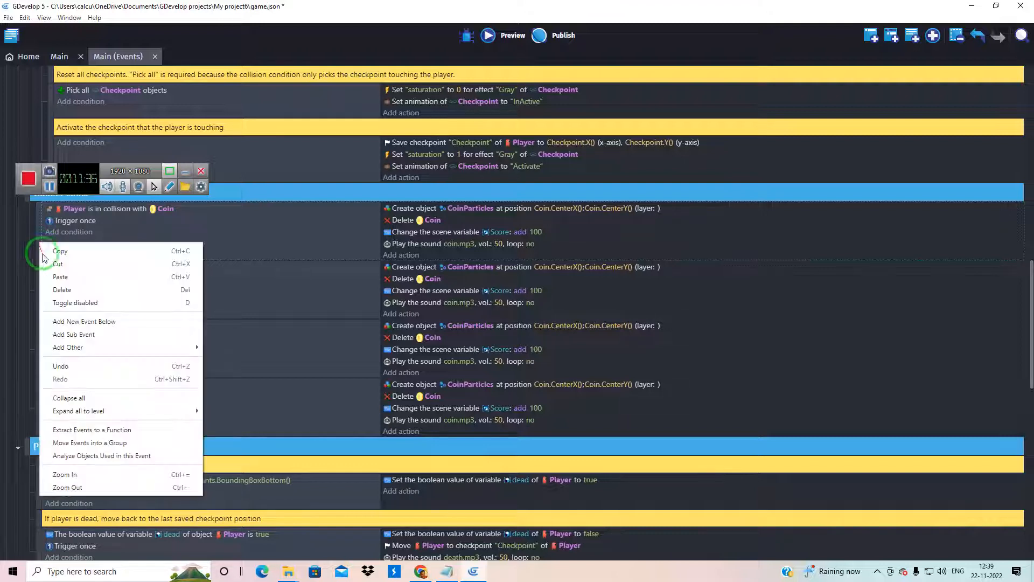
left_click(59, 276)
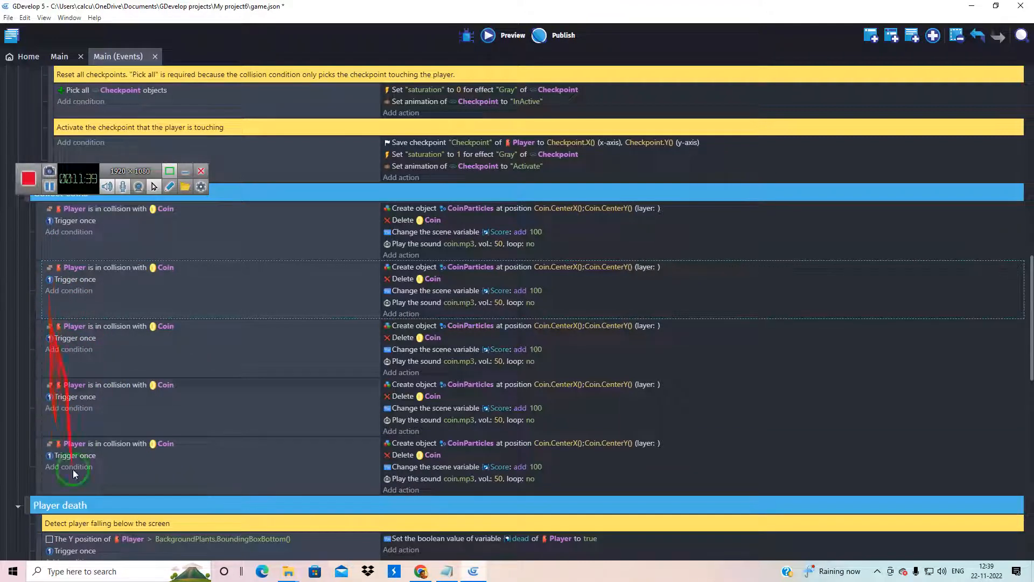
right_click(38, 237)
left_click(50, 246)
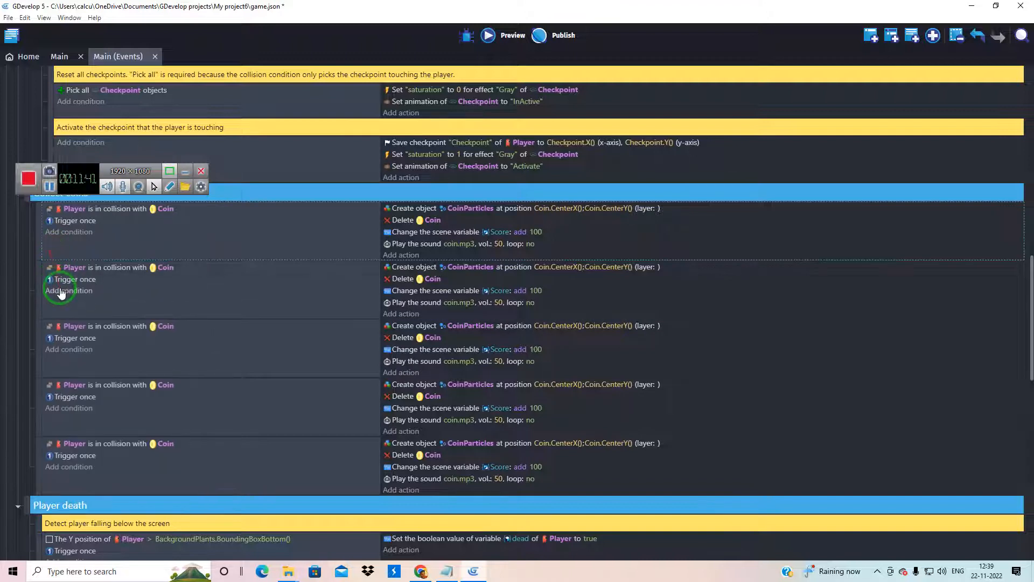
right_click(38, 235)
left_click(57, 268)
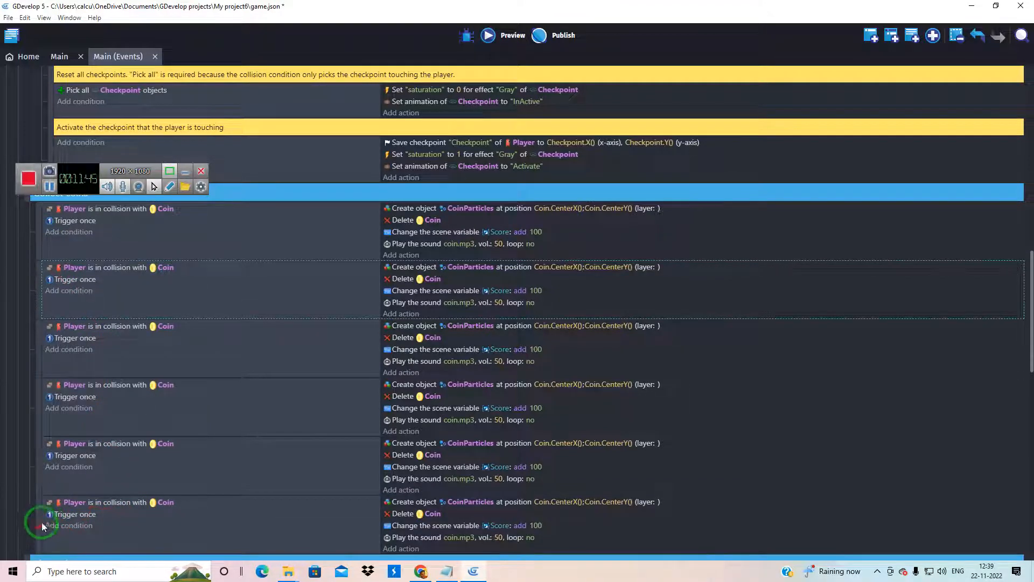
Delete the last two surplus Player and Coin collision events from the Collect coins group
right_click(40, 520)
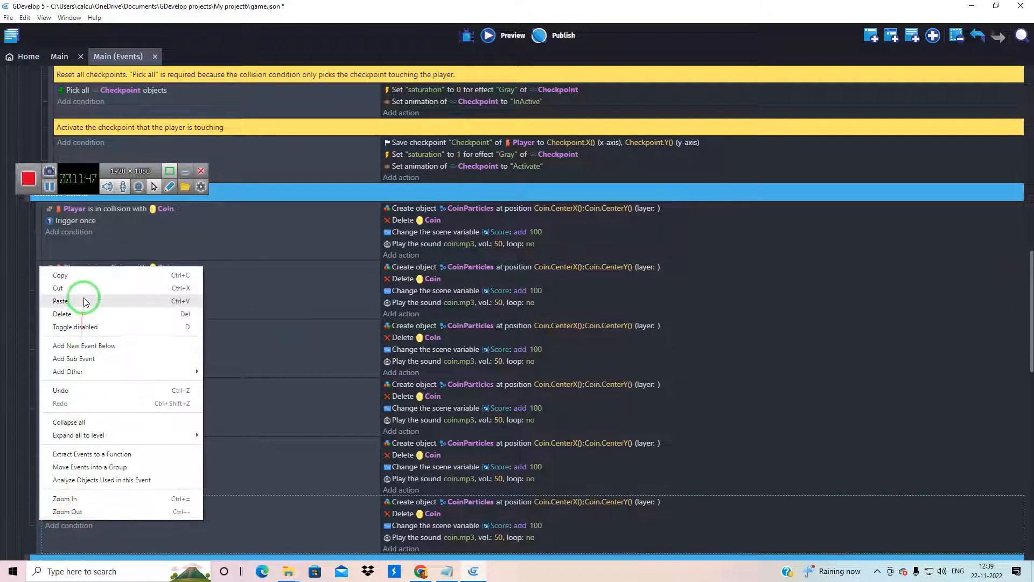
left_click(80, 315)
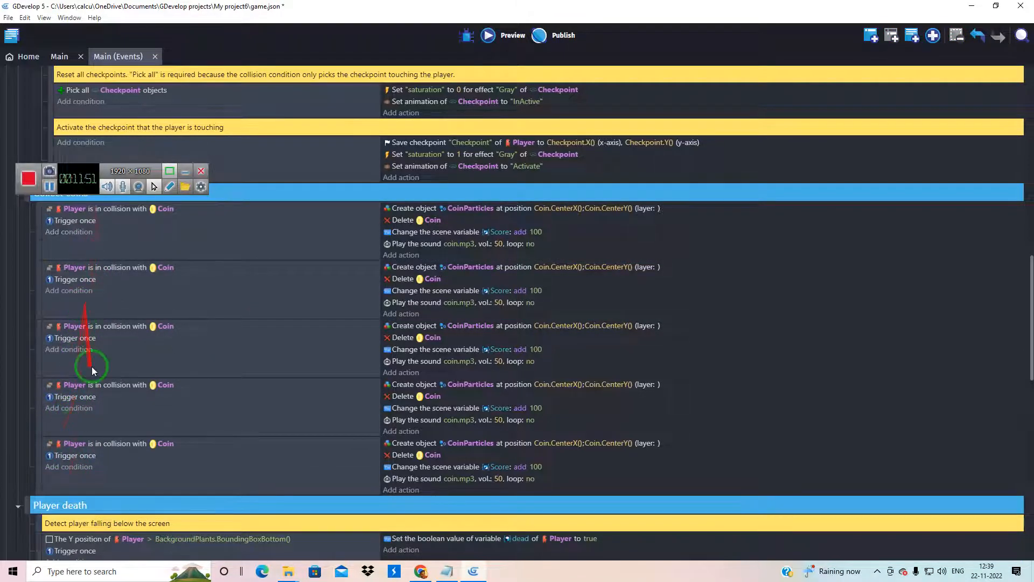
right_click(37, 456)
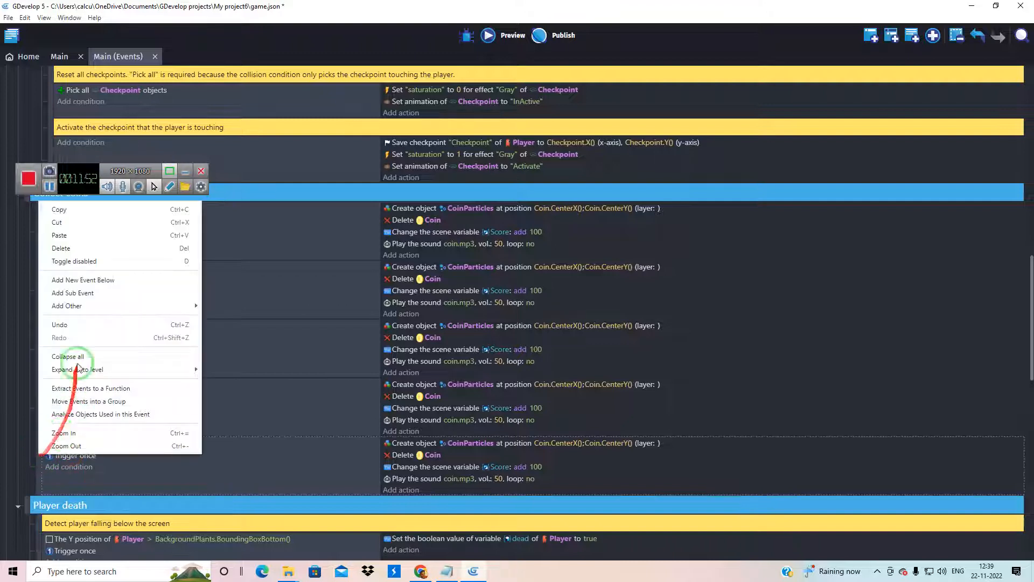
left_click(69, 249)
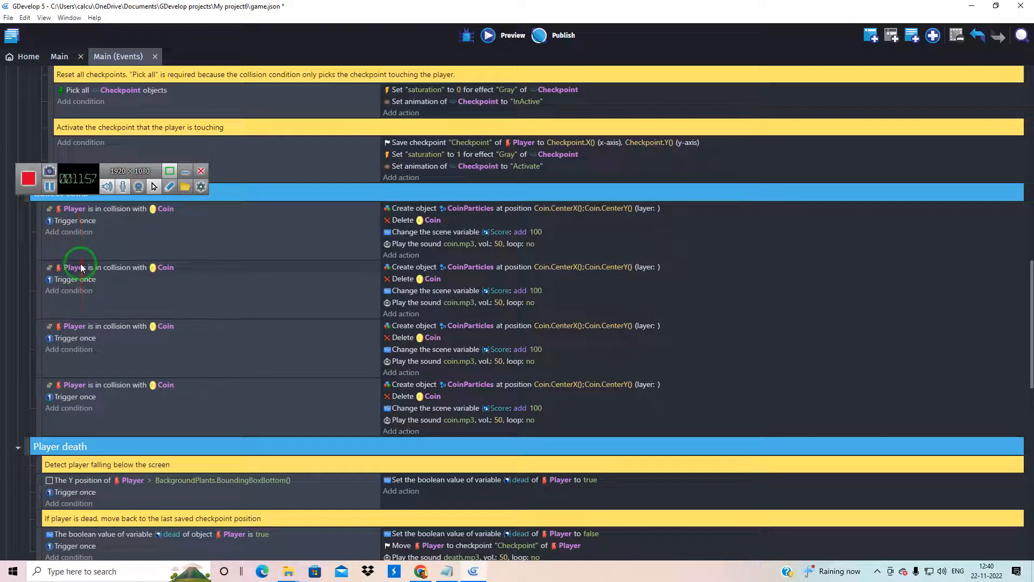
Change the second Collect coins event's collision condition to test the Player against suda instead of Coin
left_click(167, 268)
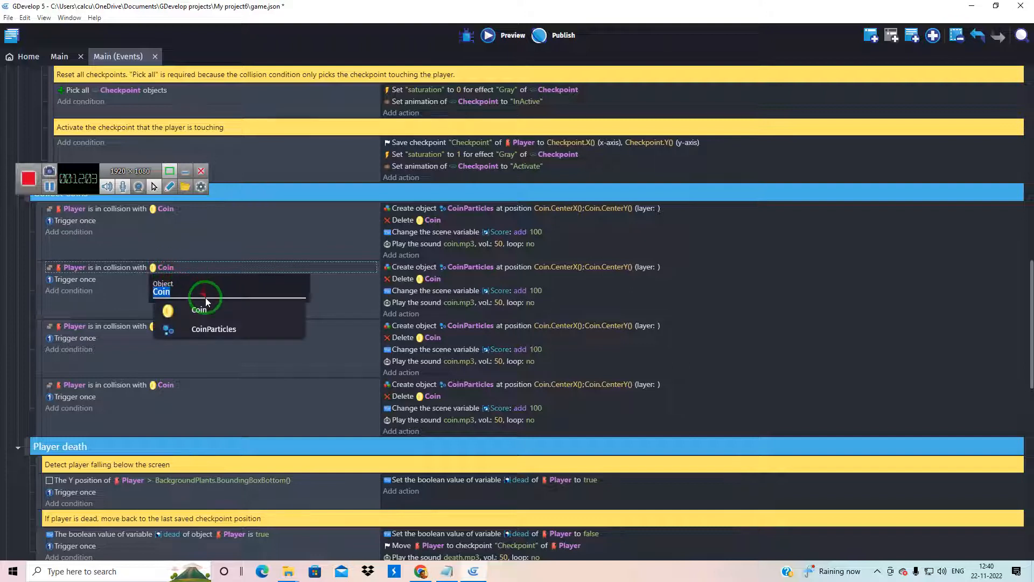
double_click(204, 300)
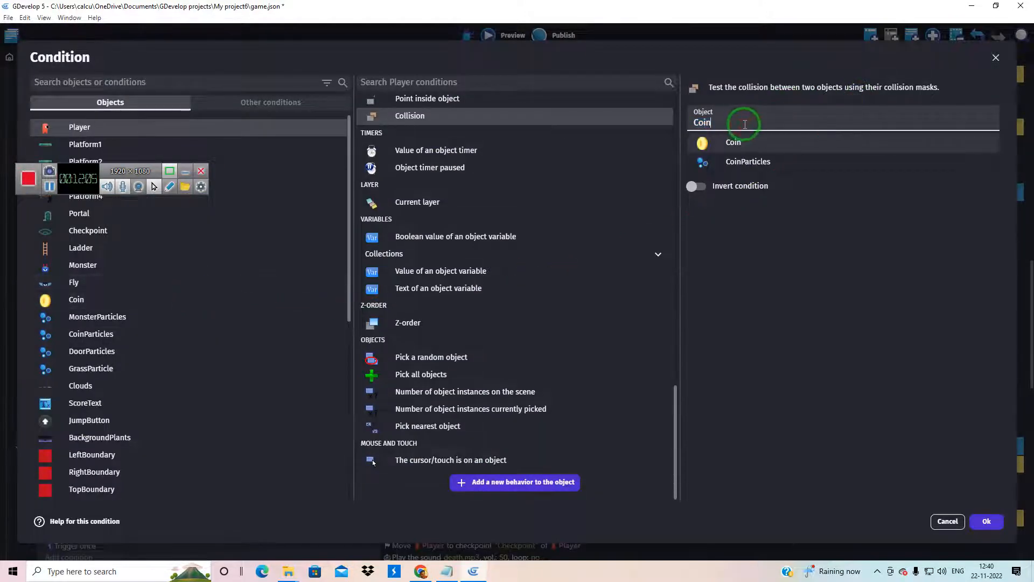
key("BackSpace")
key("BackSpace")
key("BackSpace")
key("BackSpace")
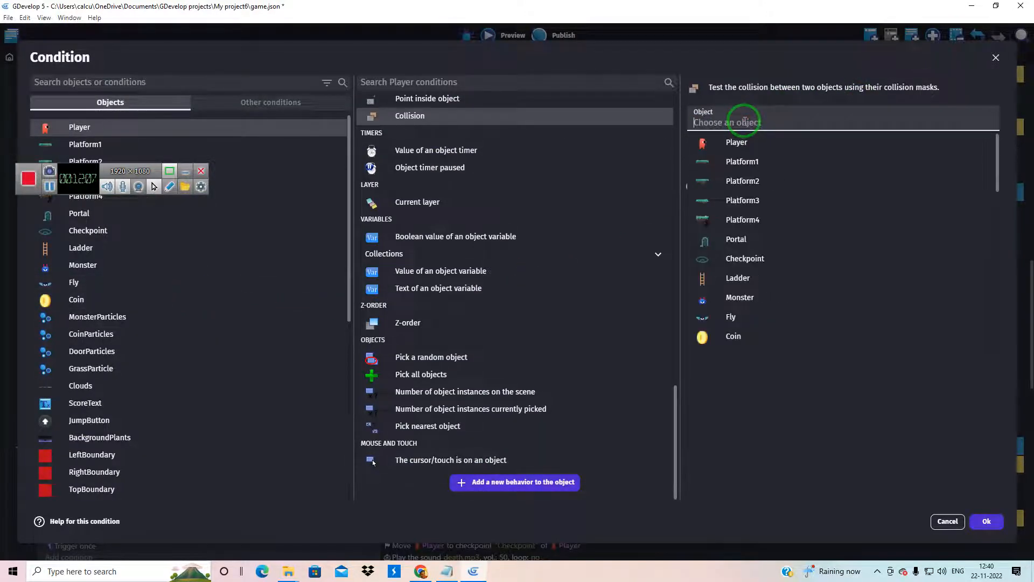
scroll(761, 208, "down", 10)
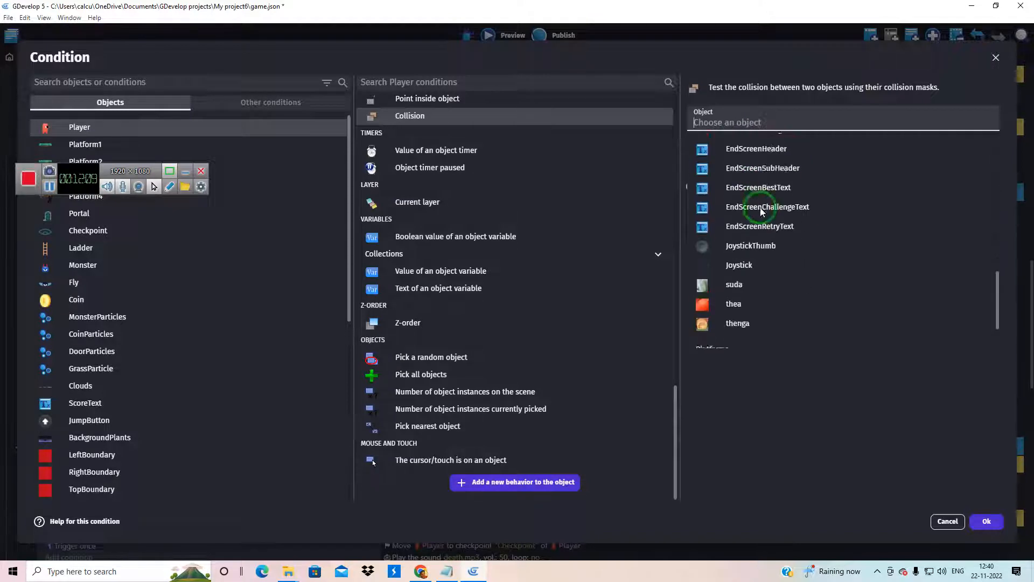
scroll(761, 208, "down", 3)
left_click(744, 222)
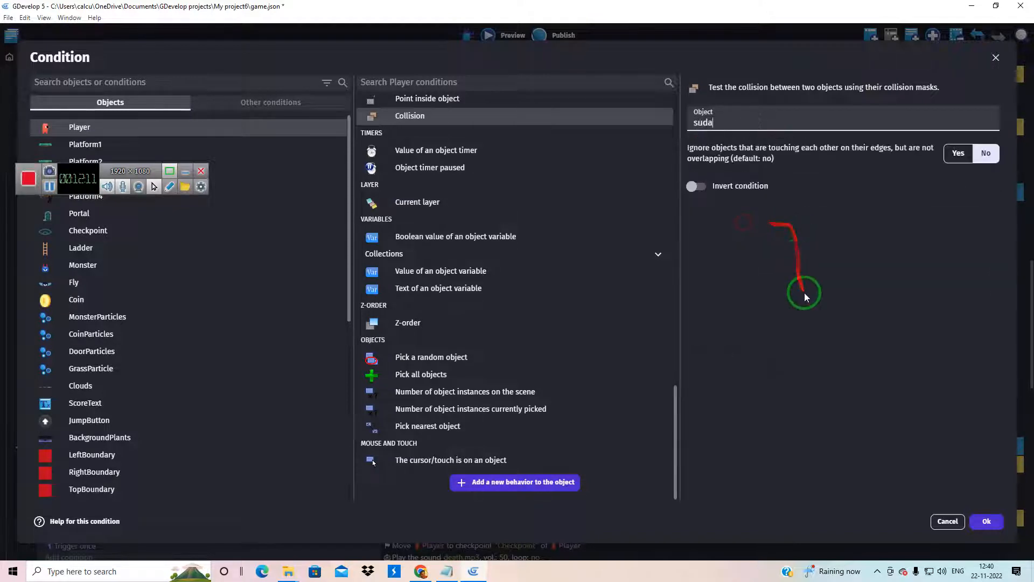
left_click(987, 521)
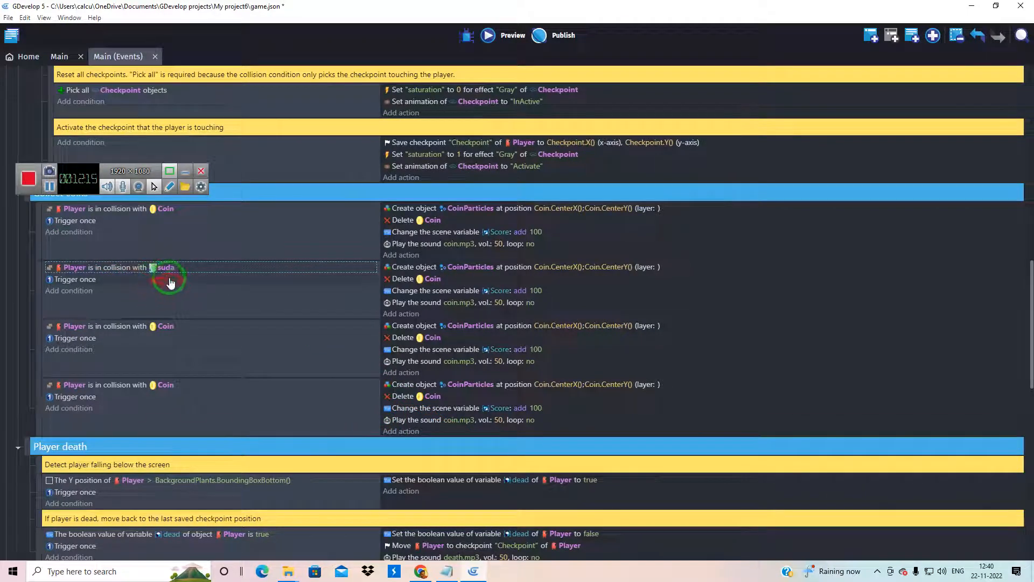
Set the second event's CoinParticles creation position to suda.CenterX() for X and suda.CenterY() for Y
double_click(555, 266)
left_click_drag(394, 154, 362, 153)
type("sud.CenterX(")
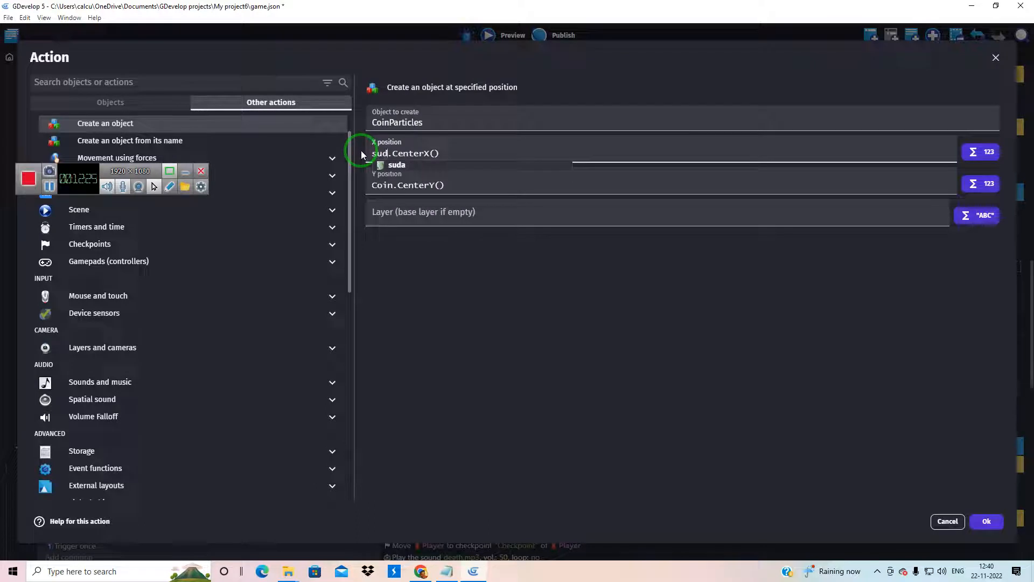
left_click(396, 165)
left_click_drag(393, 184, 363, 187)
type("suda")
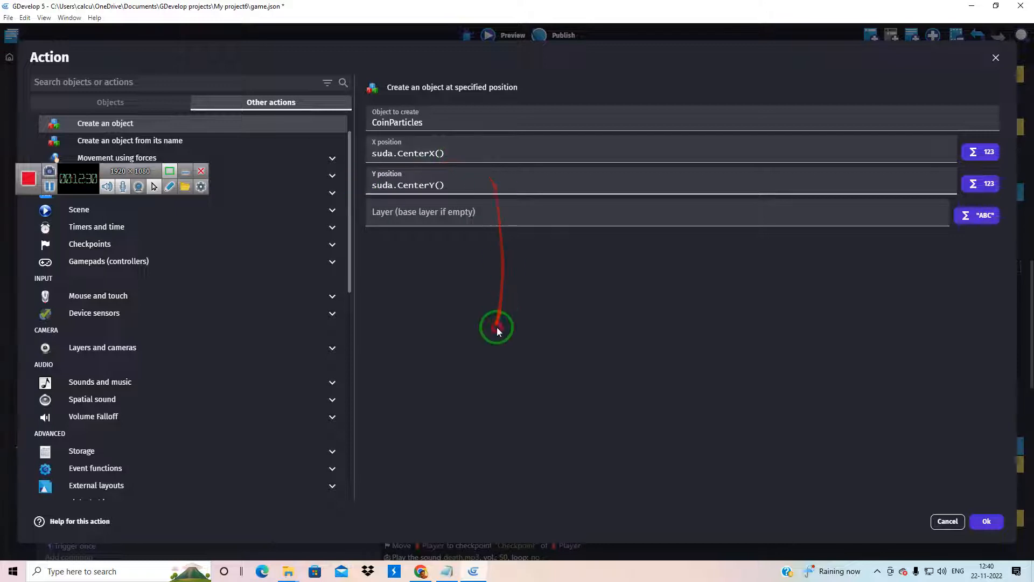
left_click(496, 327)
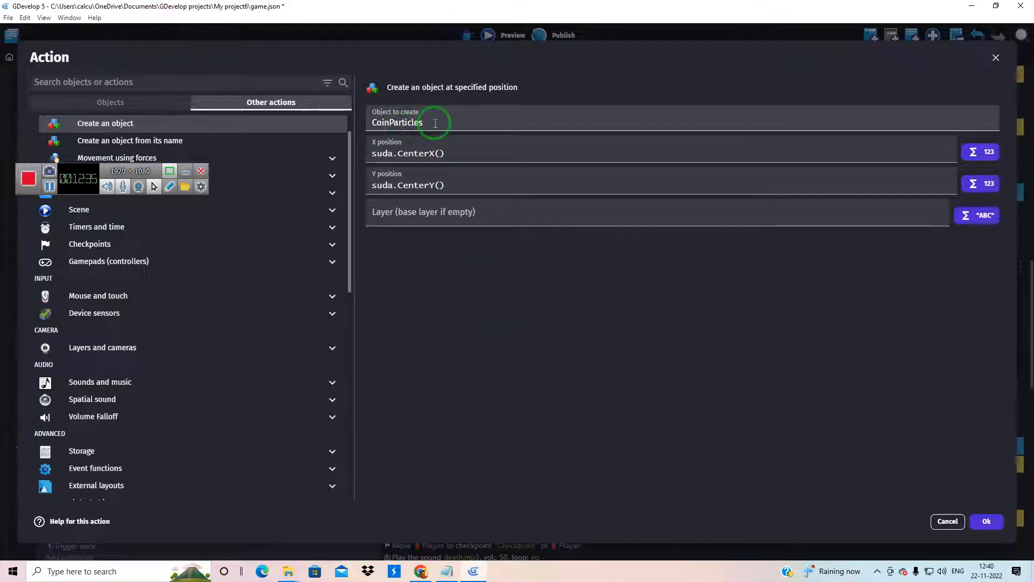
left_click(989, 521)
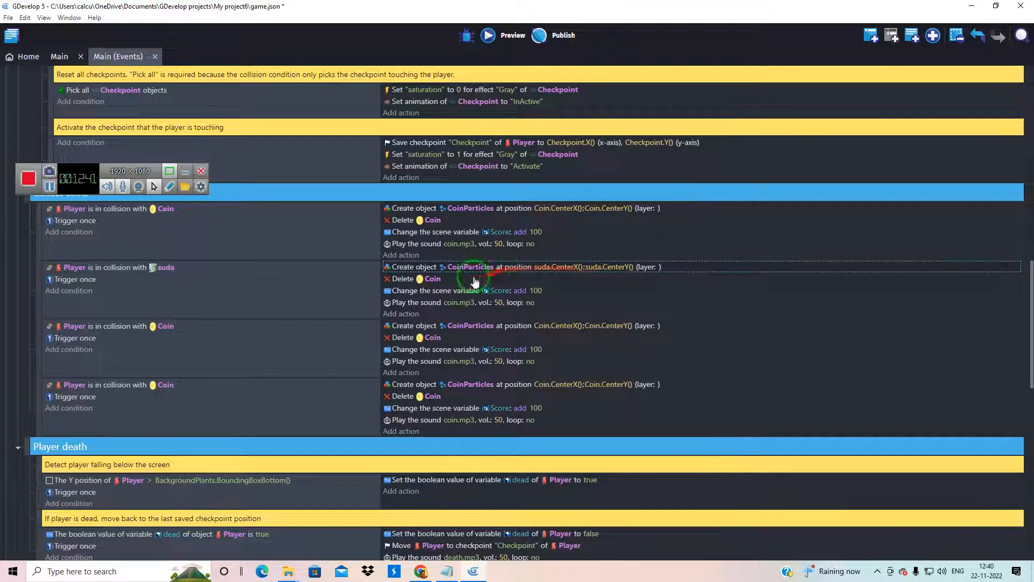
Make the second event's delete action remove the suda object instead of Coin
left_click(433, 280)
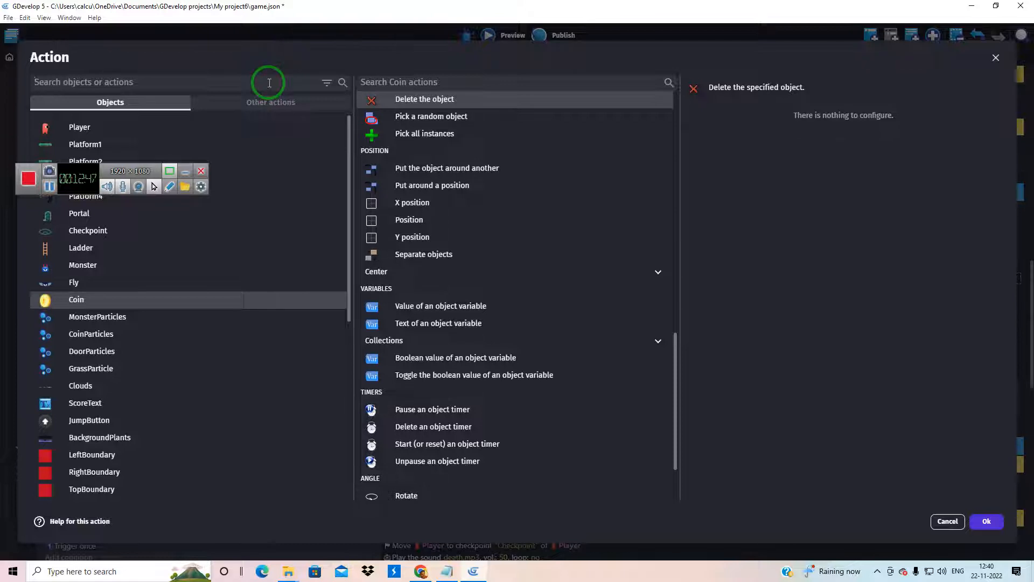
left_click(270, 83)
type("sud")
left_click(97, 104)
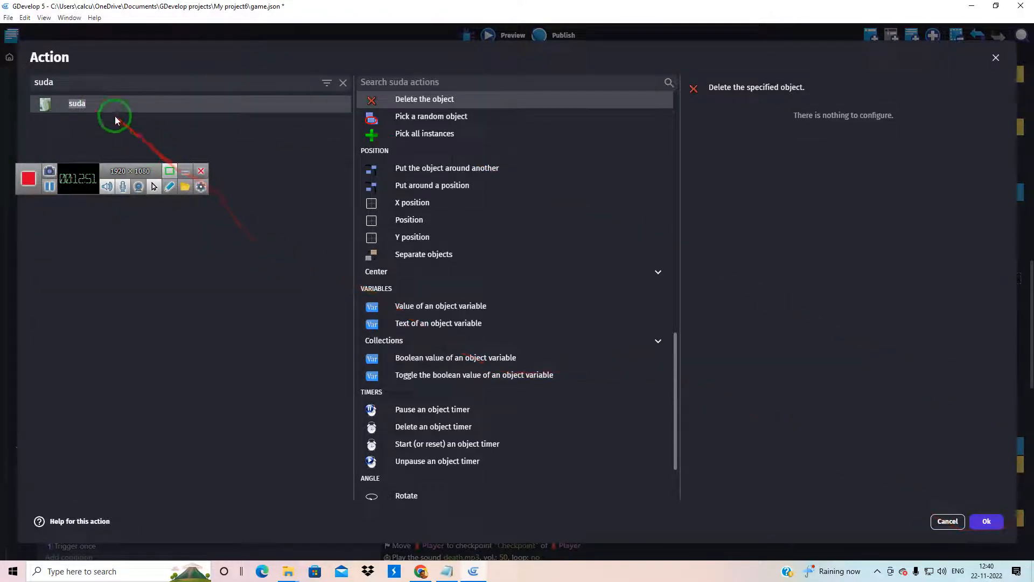
left_click(985, 521)
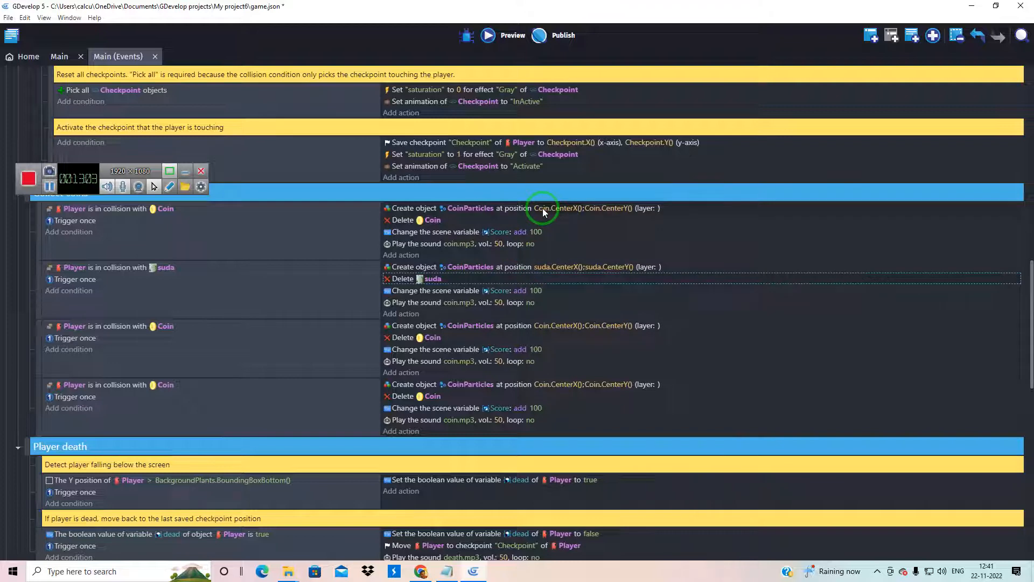
Examine the CoinParticles creation settings in the first Collect coins event and close them without changes
double_click(561, 208)
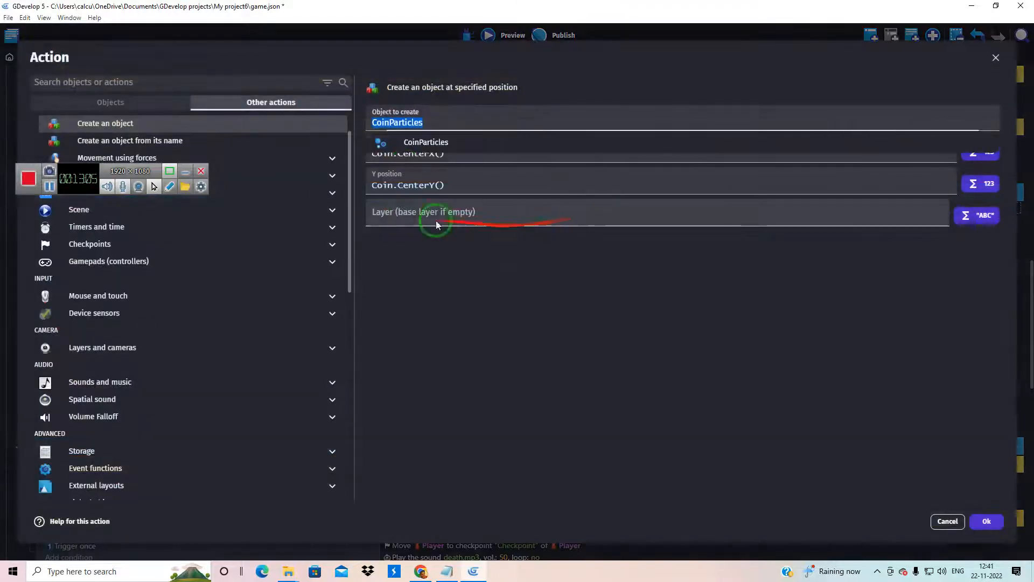
left_click(401, 283)
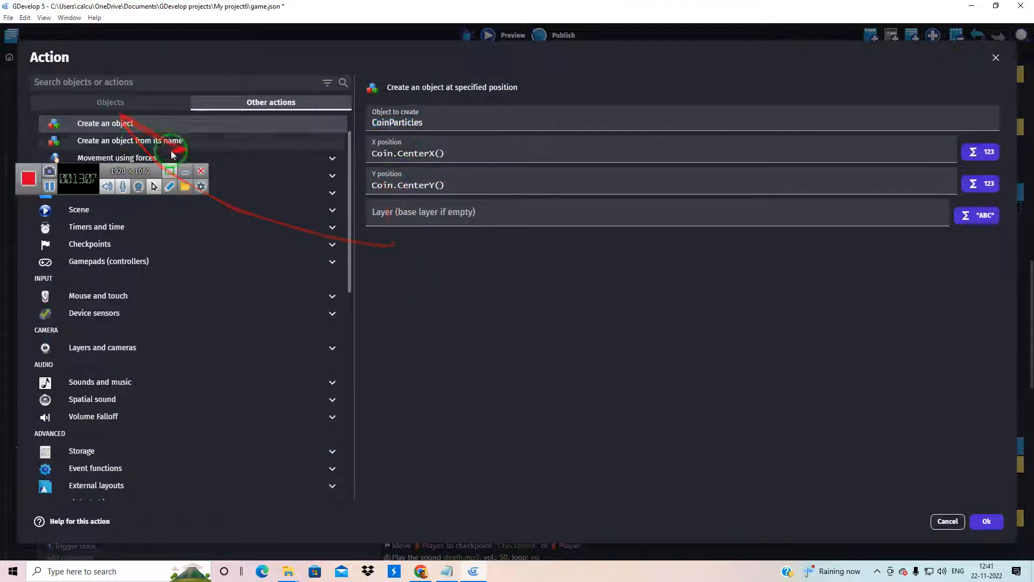
left_click(986, 521)
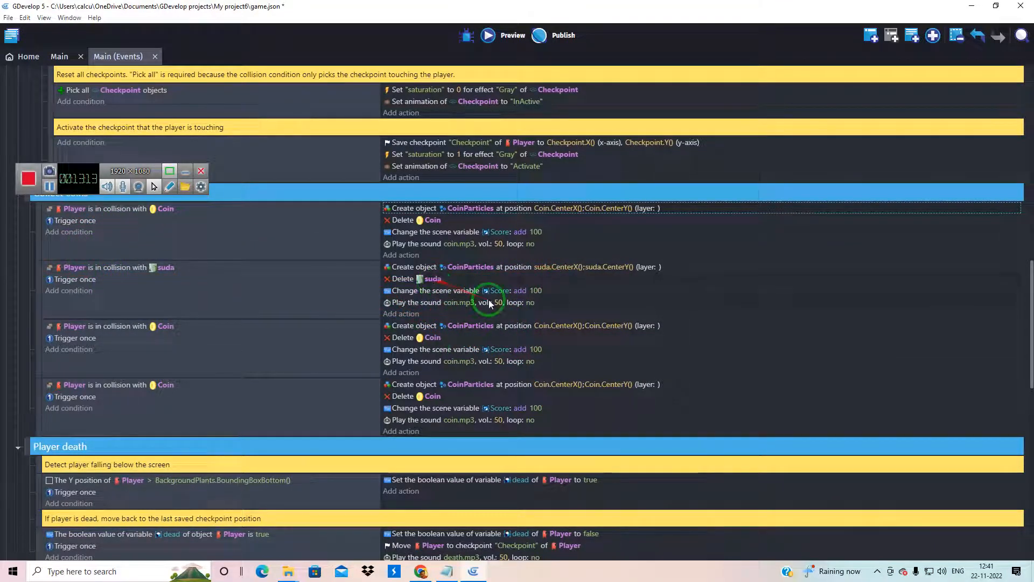
Set the third Collect coins event's CoinParticles creation position to thea.CenterX() for X and thea.CenterY() for Y
double_click(546, 326)
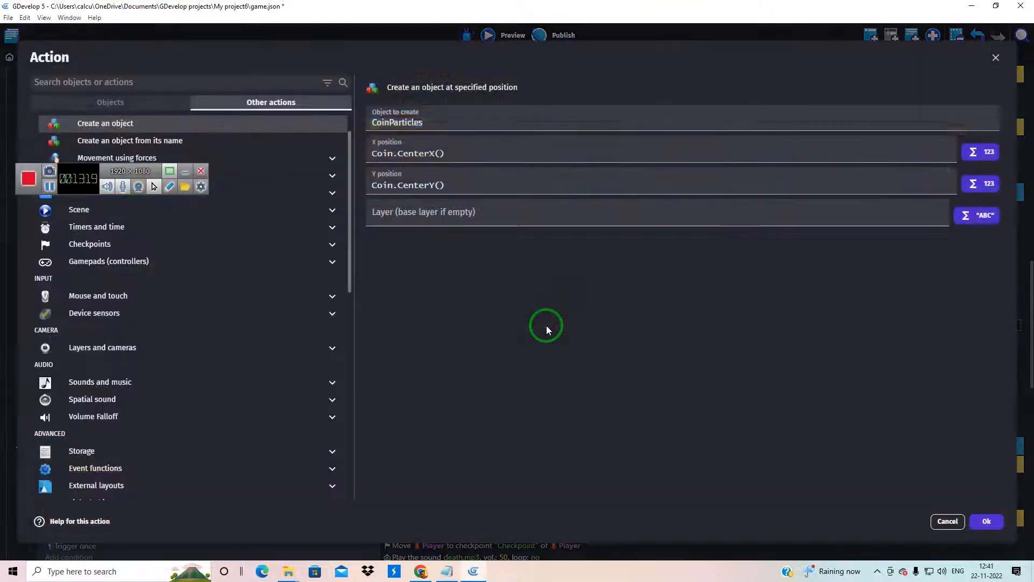
left_click(393, 155)
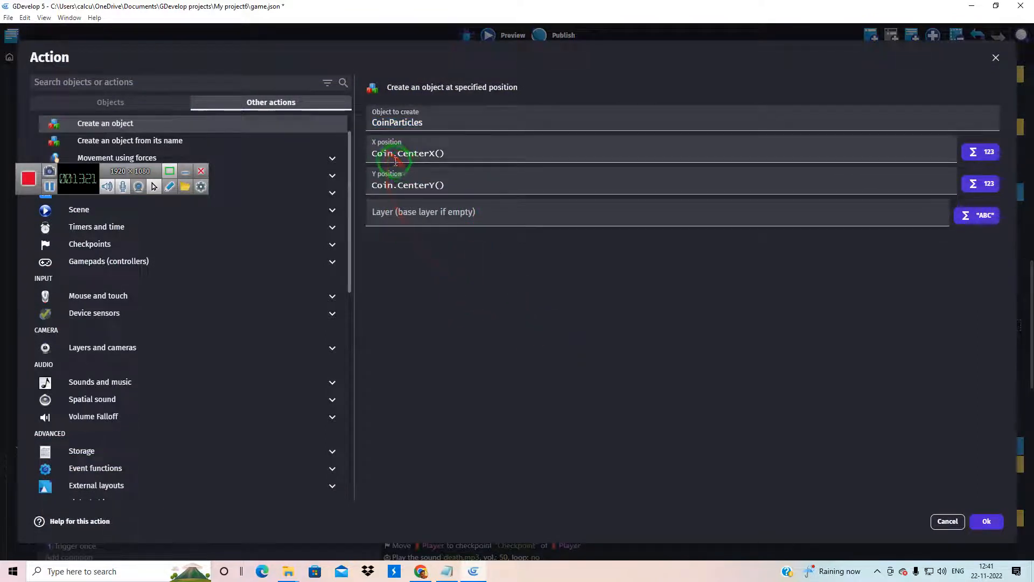
left_click_drag(393, 156, 357, 154)
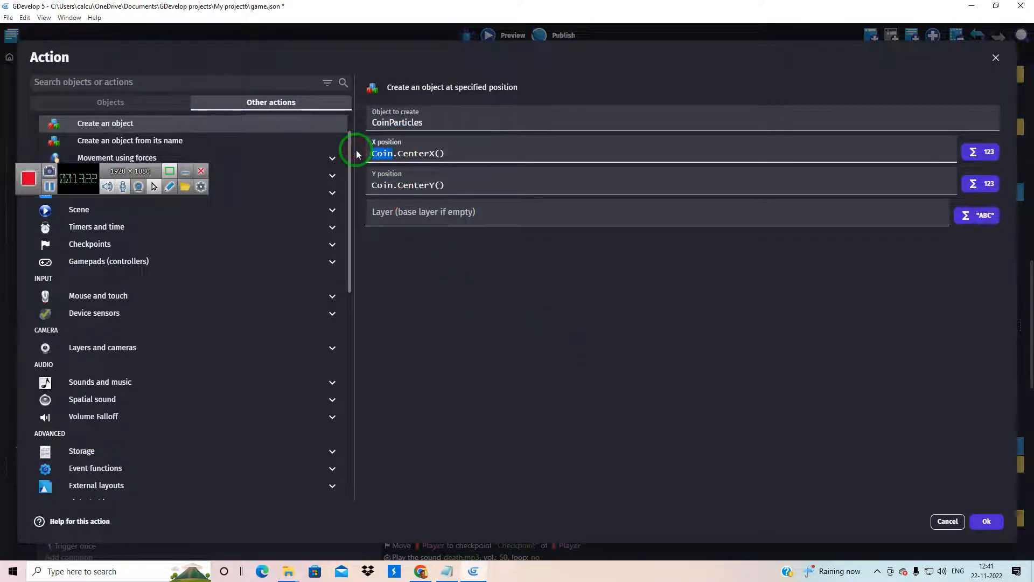
key("BackSpace")
type("th")
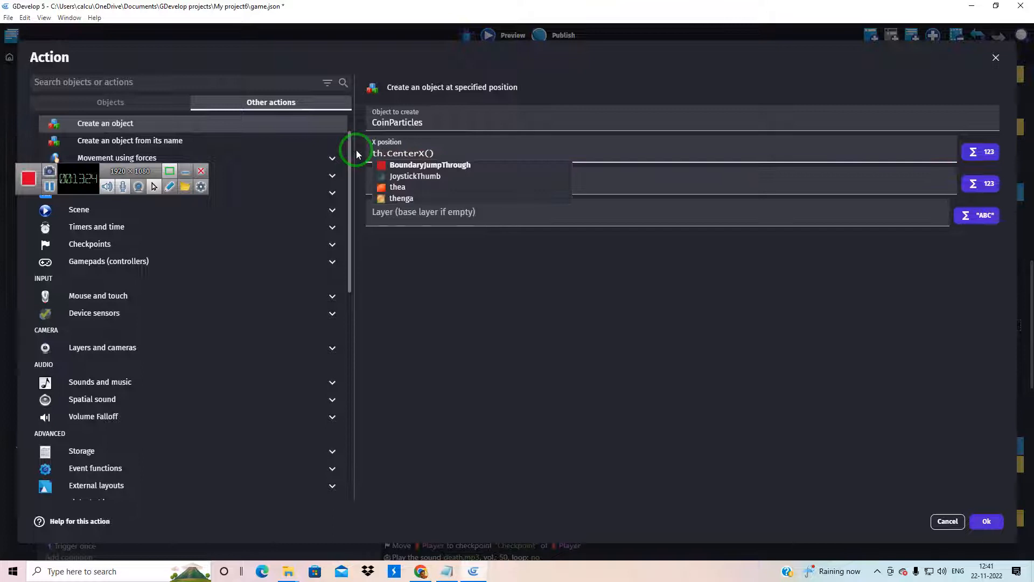
left_click(398, 187)
left_click_drag(395, 186, 353, 183)
type("thea.CenterY(")
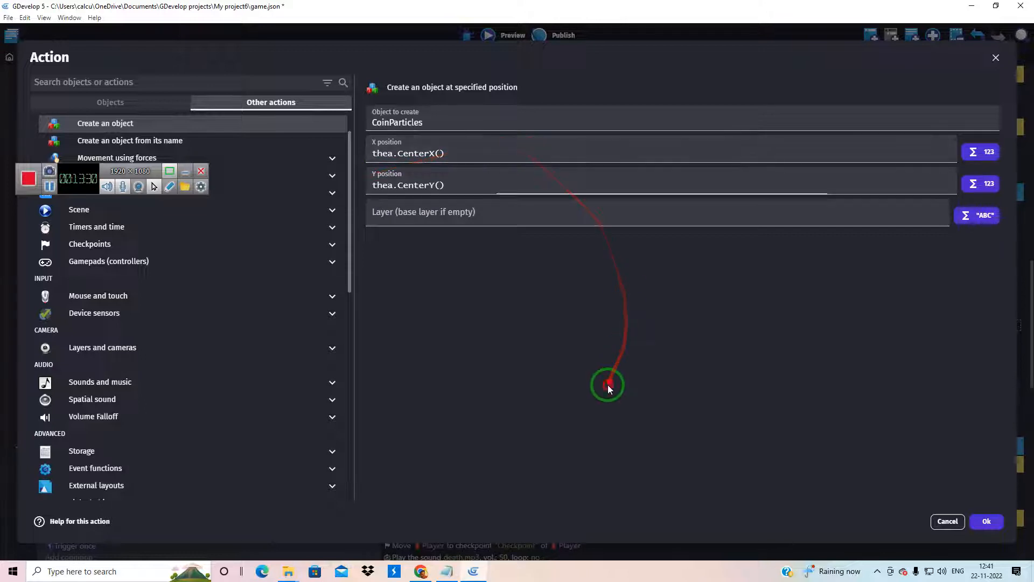
left_click(986, 521)
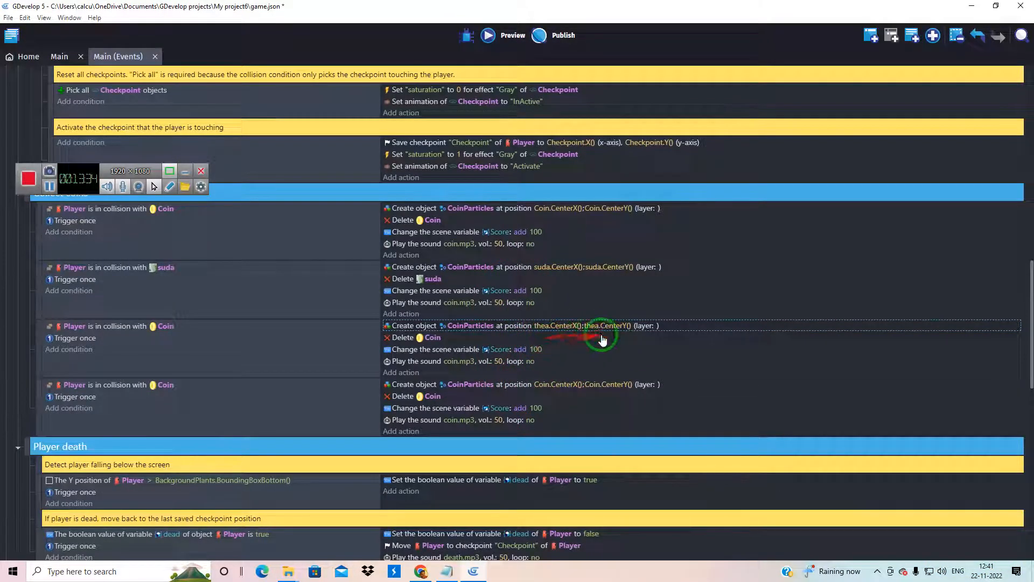
Make the third Collect coins event's delete action remove the thea object instead of Coin
double_click(436, 338)
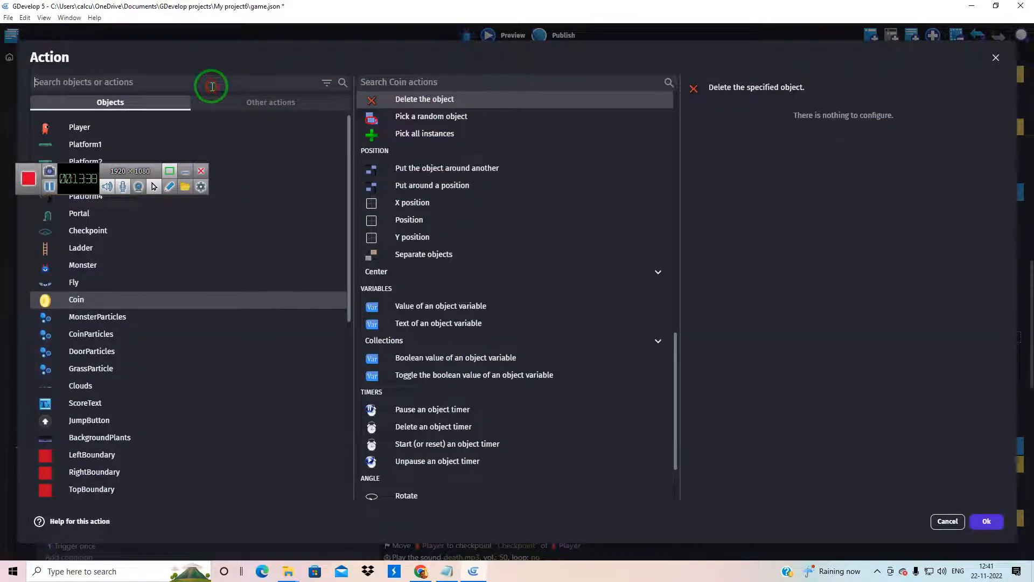
scroll(221, 331, "down", 6)
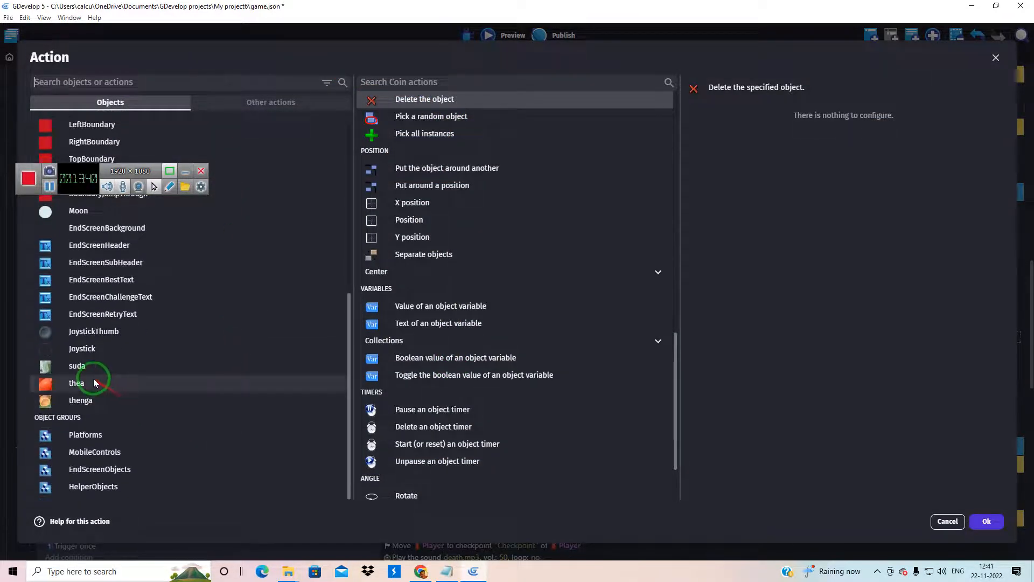
left_click(94, 382)
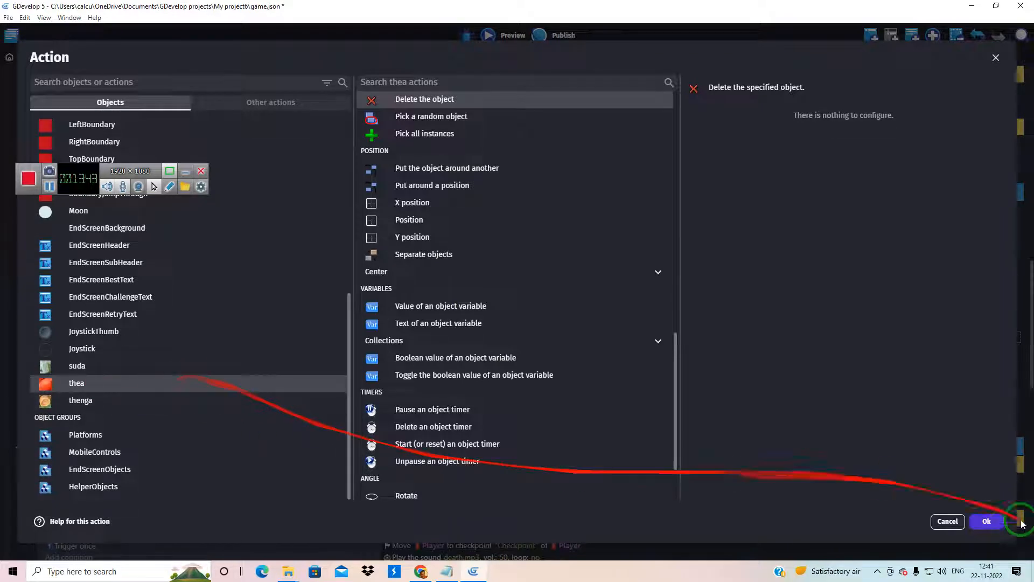
left_click(994, 522)
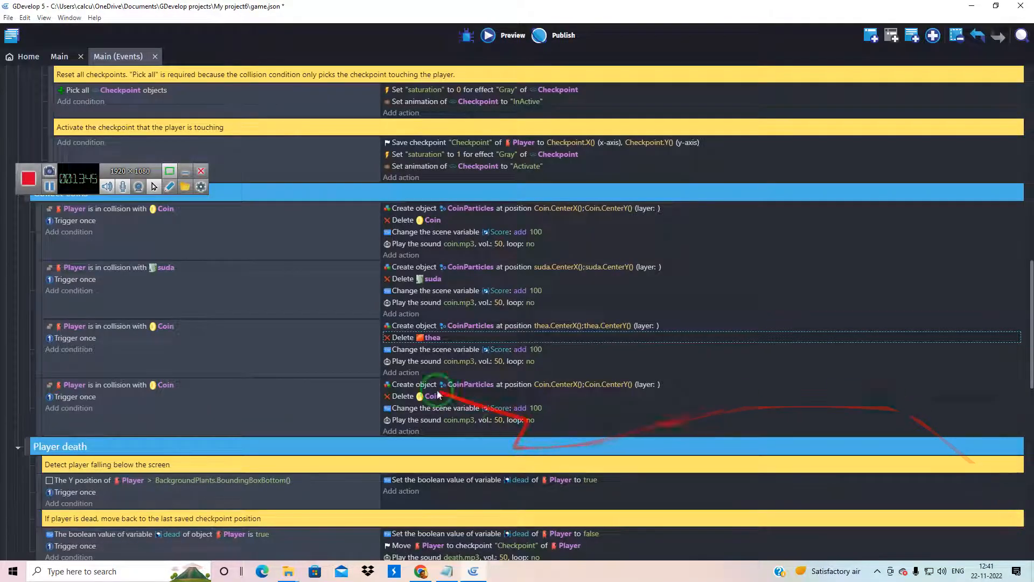
left_click_drag(553, 342, 567, 298)
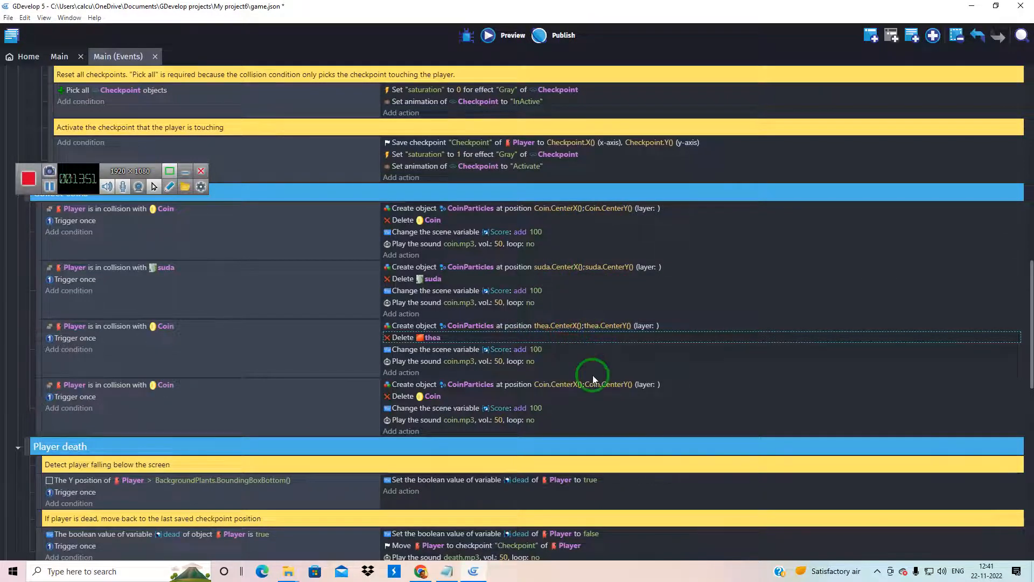
Set the fourth Collect coins event's CoinParticles creation position to thenga.CenterX() for X and thenga.CenterY() for Y
double_click(551, 383)
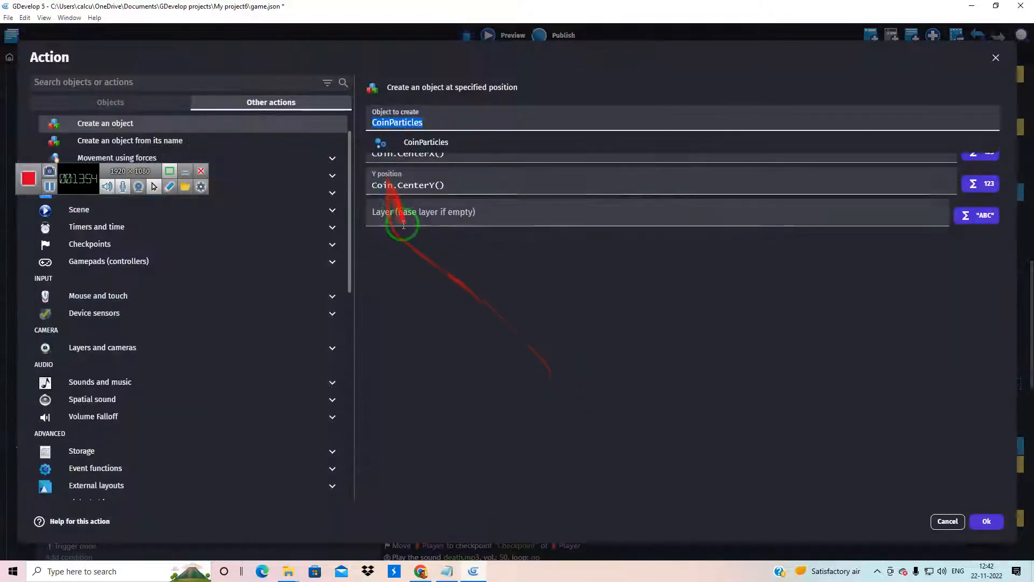
left_click(394, 156)
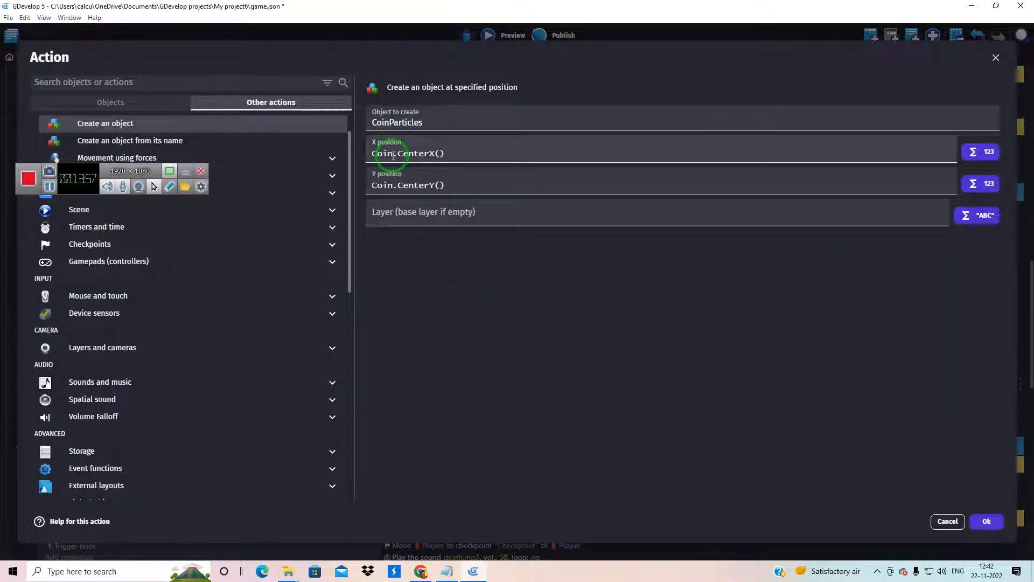
left_click_drag(393, 155, 360, 153)
type("the")
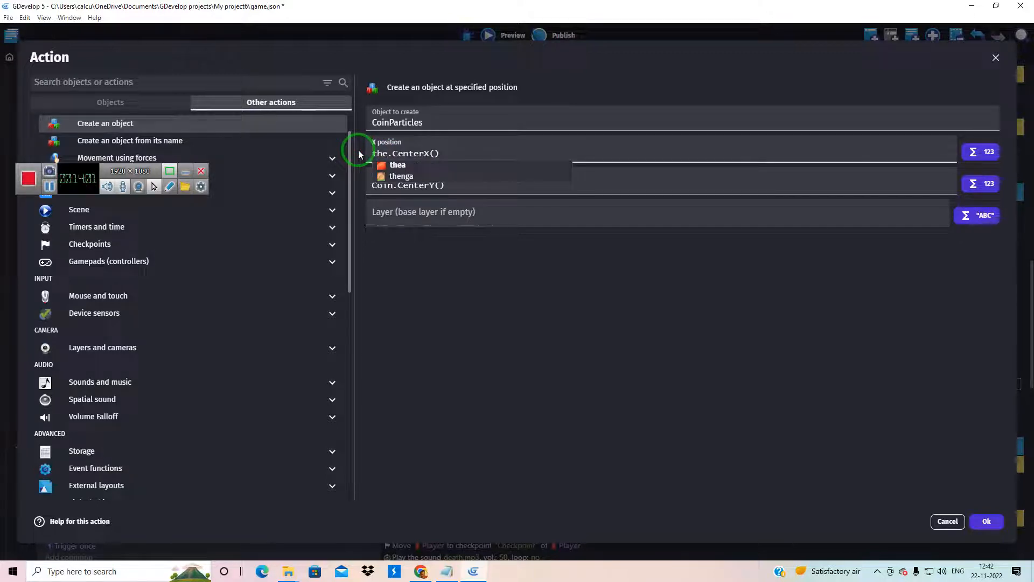
left_click(399, 183)
left_click_drag(396, 184, 354, 184)
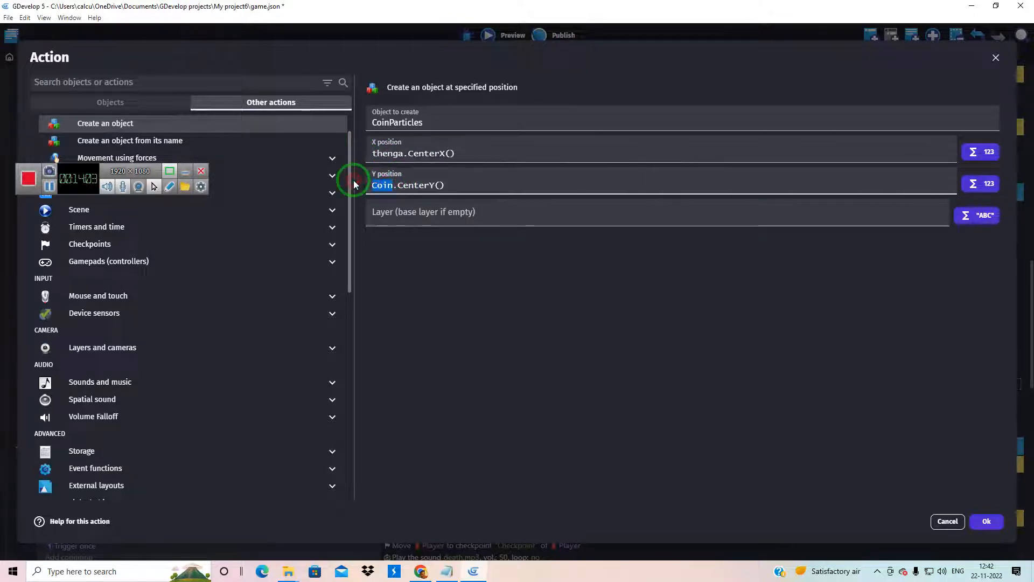
type("theng")
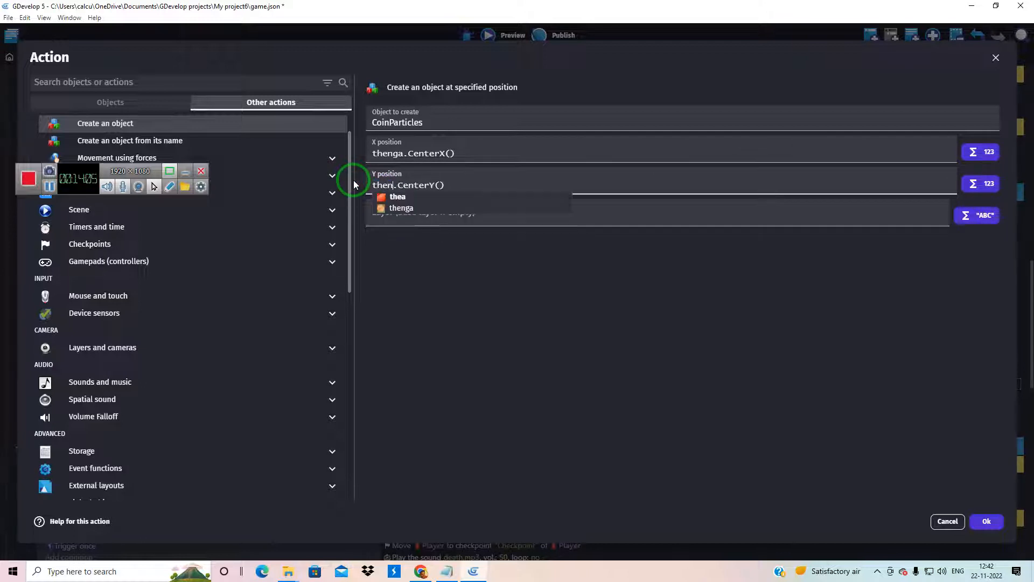
type("a")
left_click(544, 370)
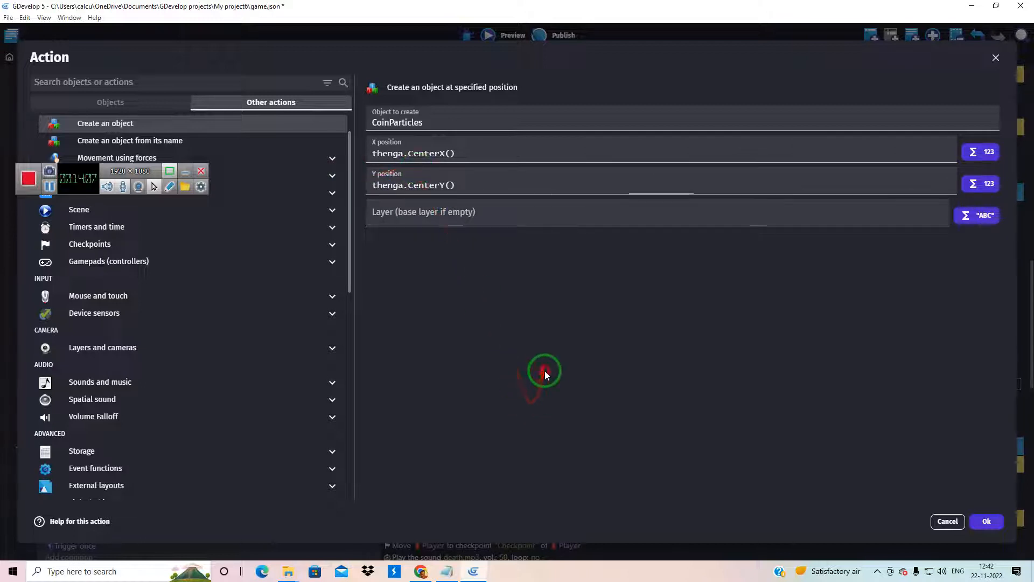
left_click(984, 522)
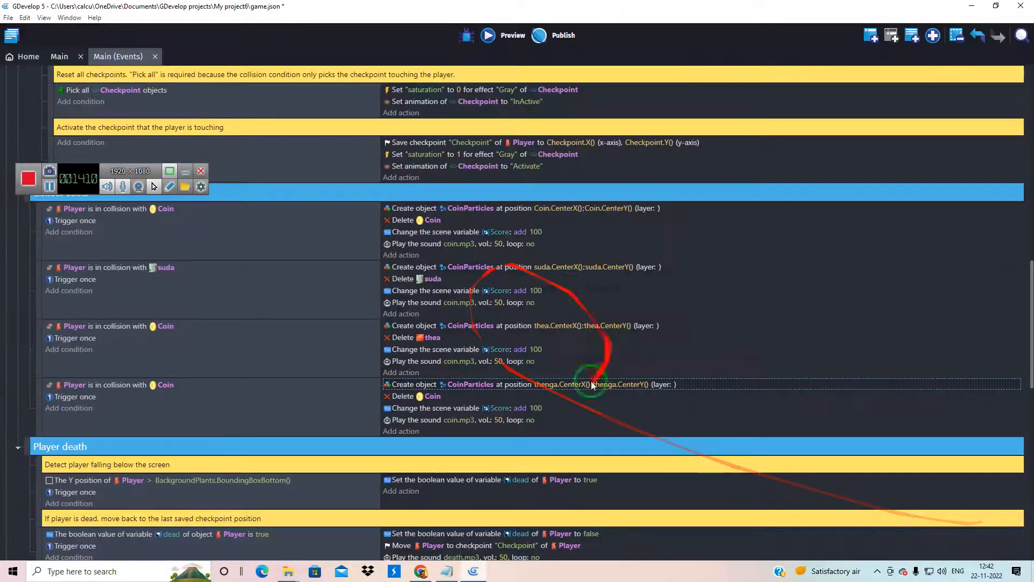
Make the fourth Collect coins event's delete action remove the thenga object instead of Coin
left_click(433, 397)
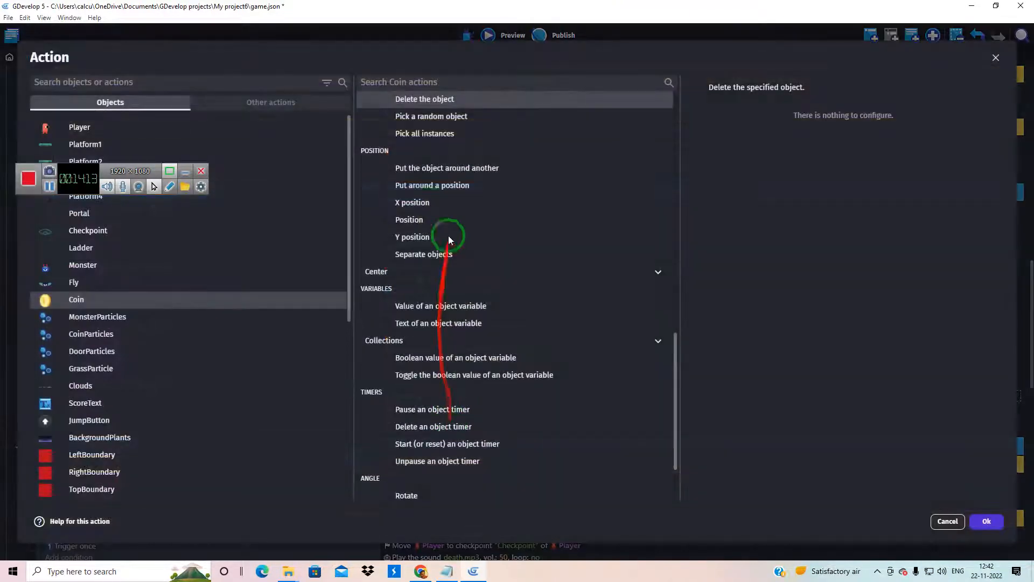
scroll(216, 391, "down", 6)
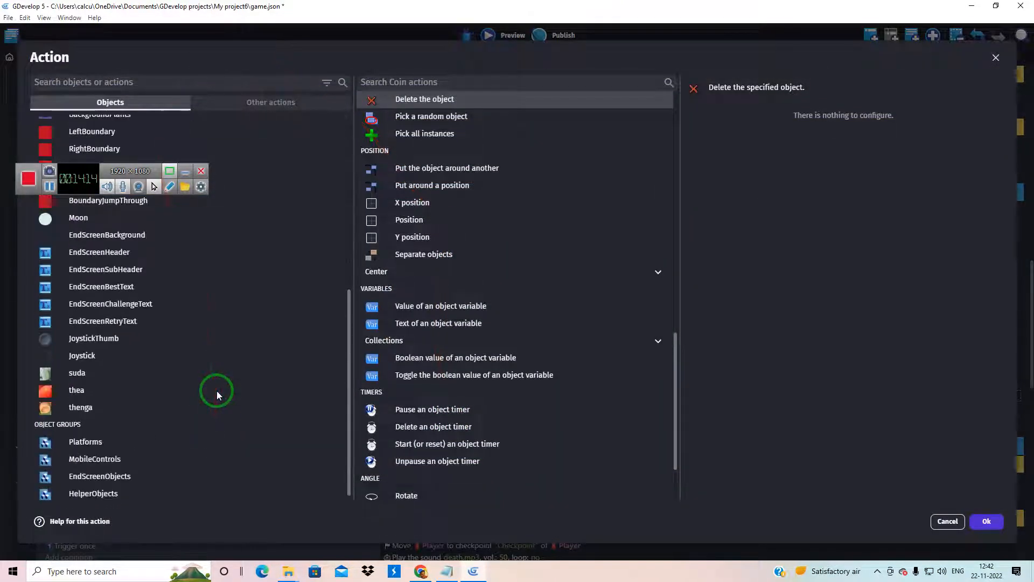
left_click(91, 403)
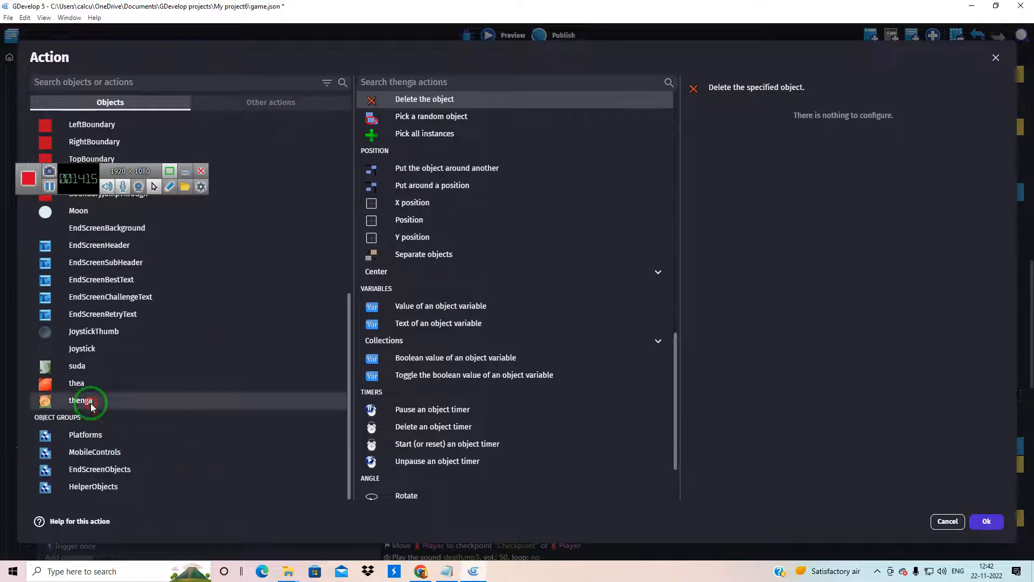
left_click(987, 533)
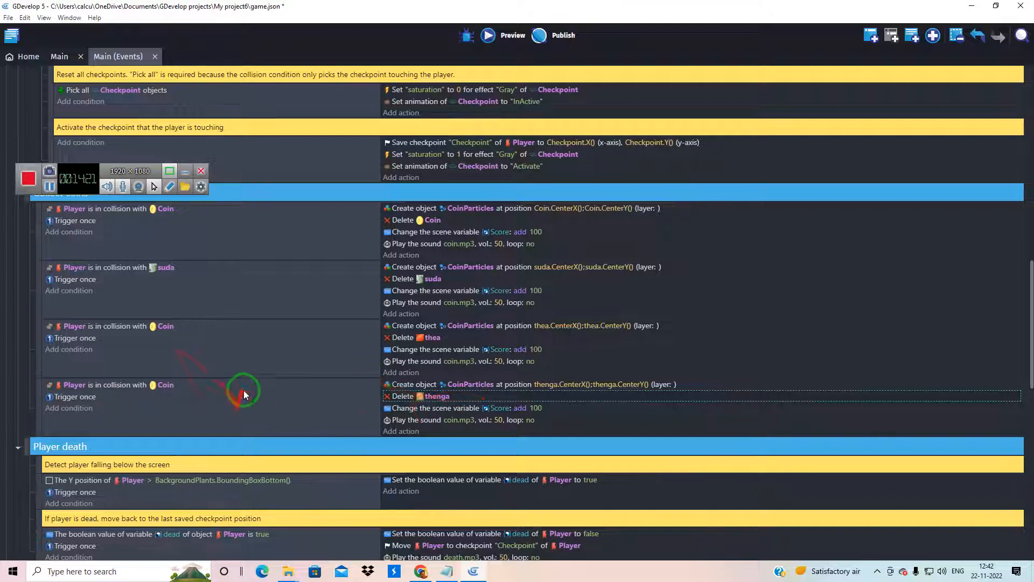
Change the third Collect coins event's collision condition to test the Player against suda instead of Coin
scroll(248, 394, "up", 1)
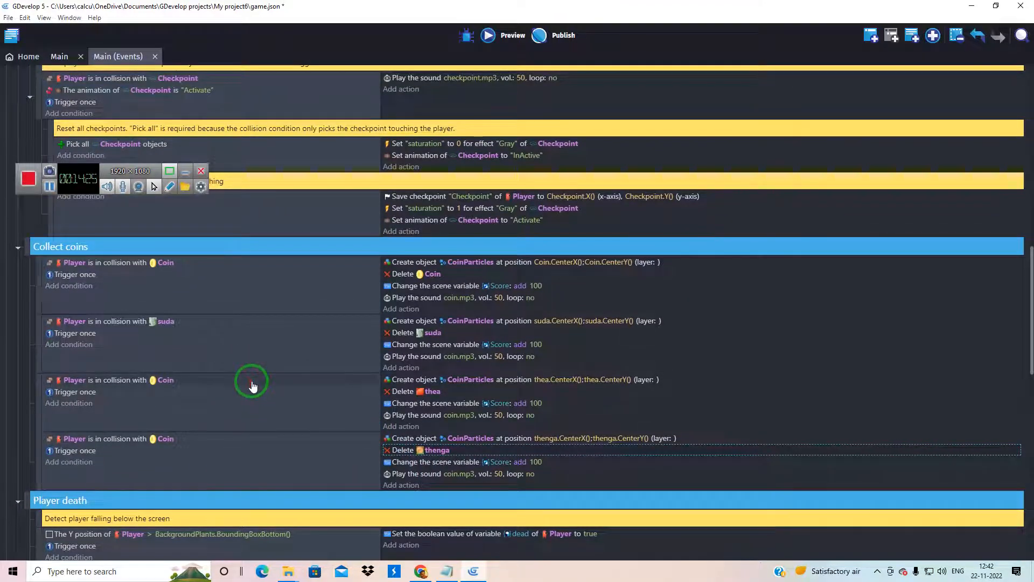
double_click(161, 381)
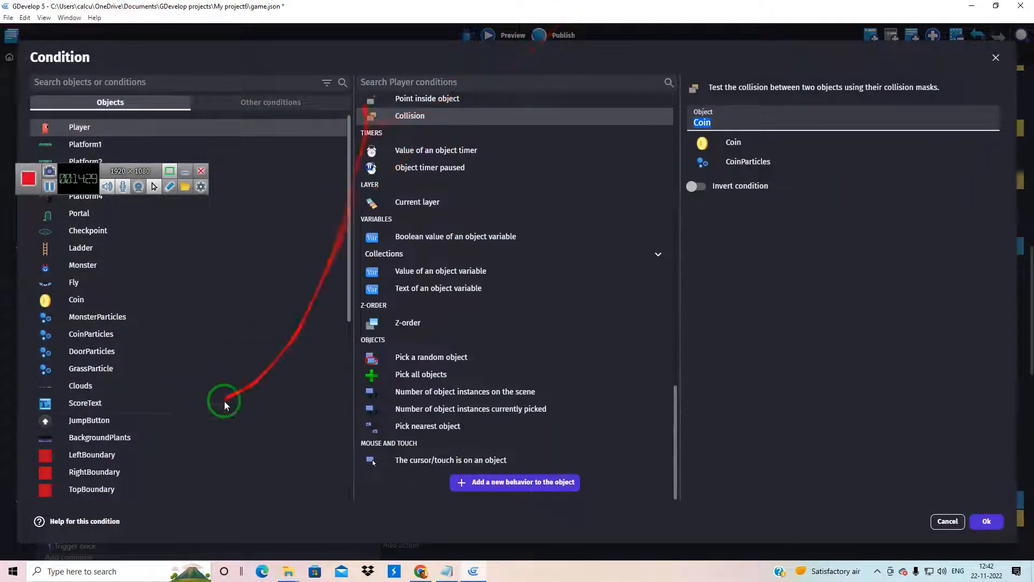
scroll(194, 409, "down", 5)
left_click(727, 120)
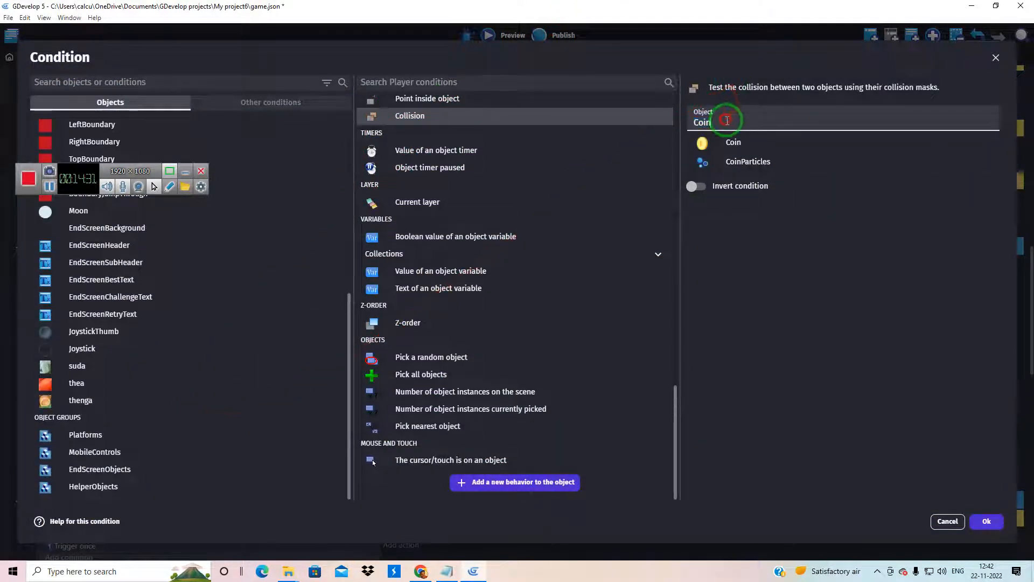
key("BackSpace")
type("su")
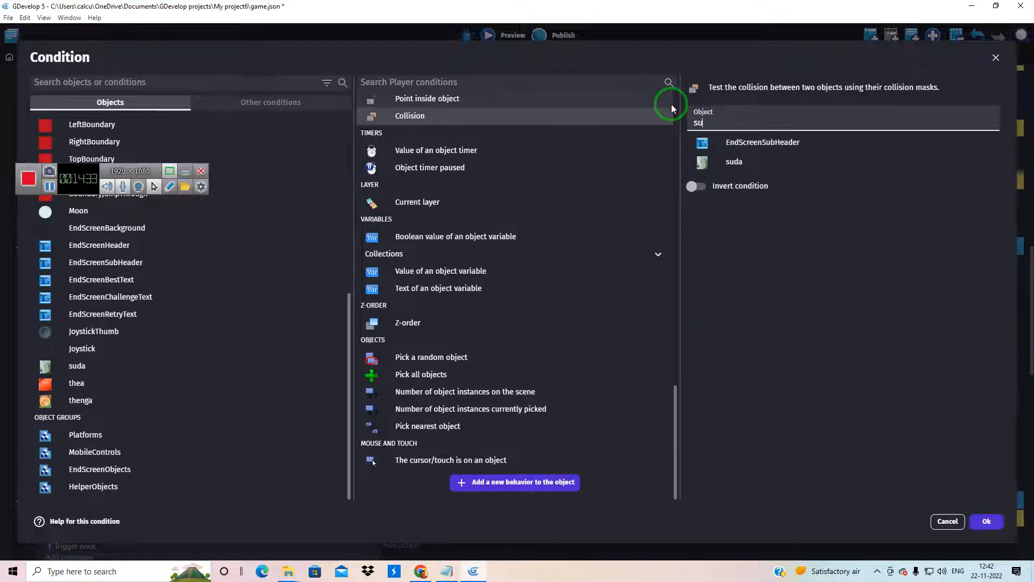
type("da")
left_click(795, 143)
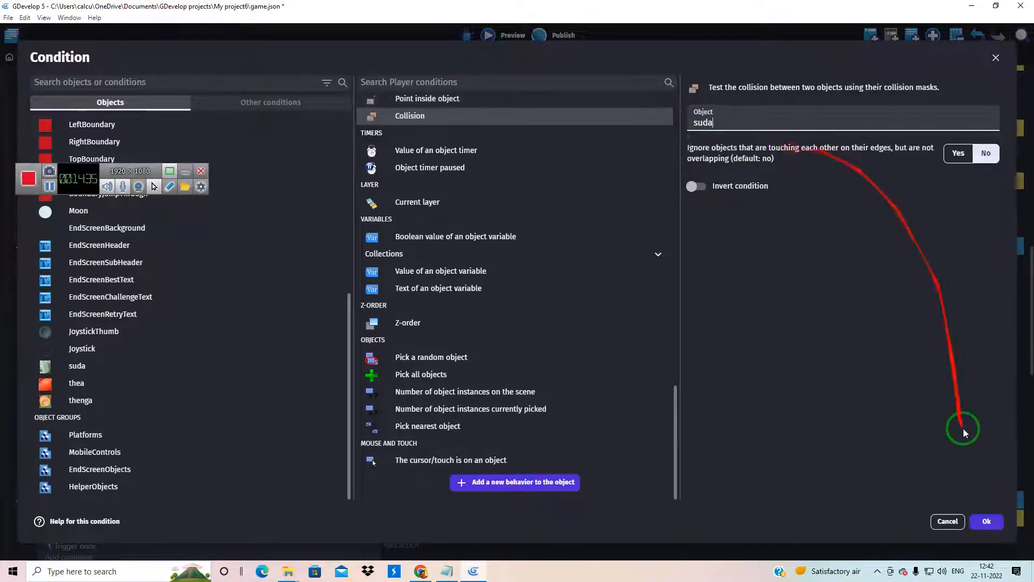
left_click(987, 522)
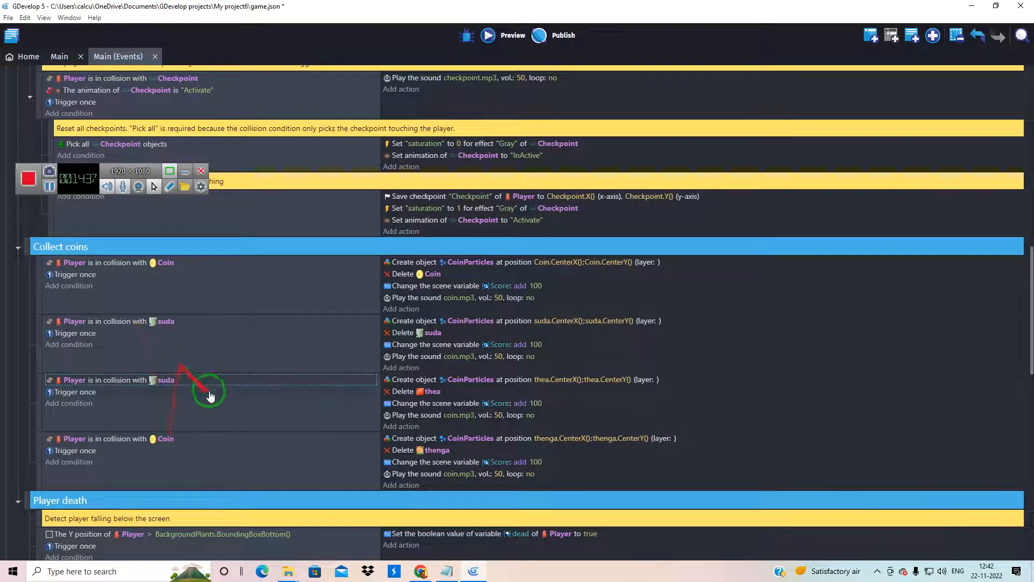
Replace Player with thea as the tested object in the third Collect coins event's collision condition
left_click(172, 380)
double_click(175, 380)
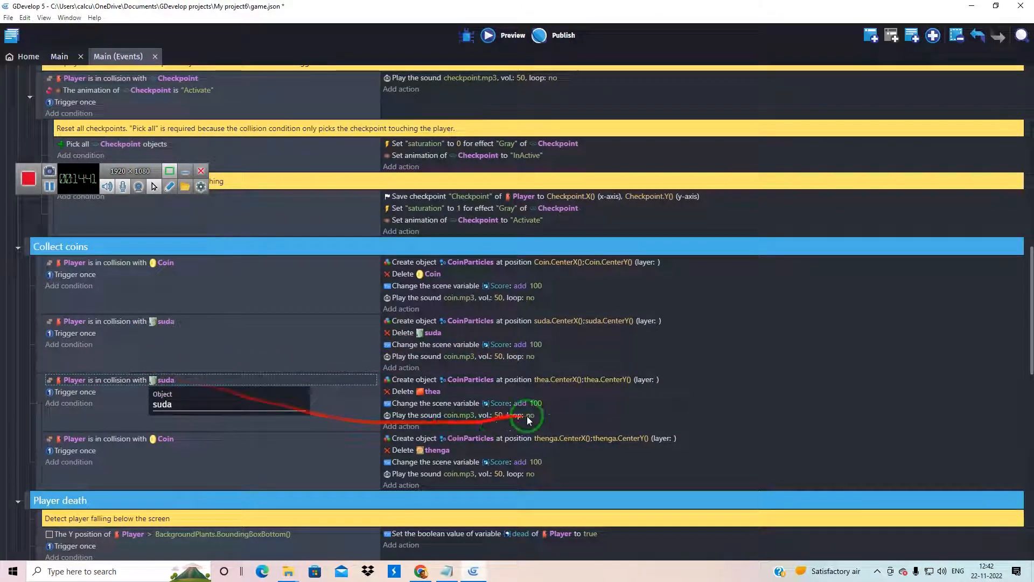
scroll(131, 444, "down", 6)
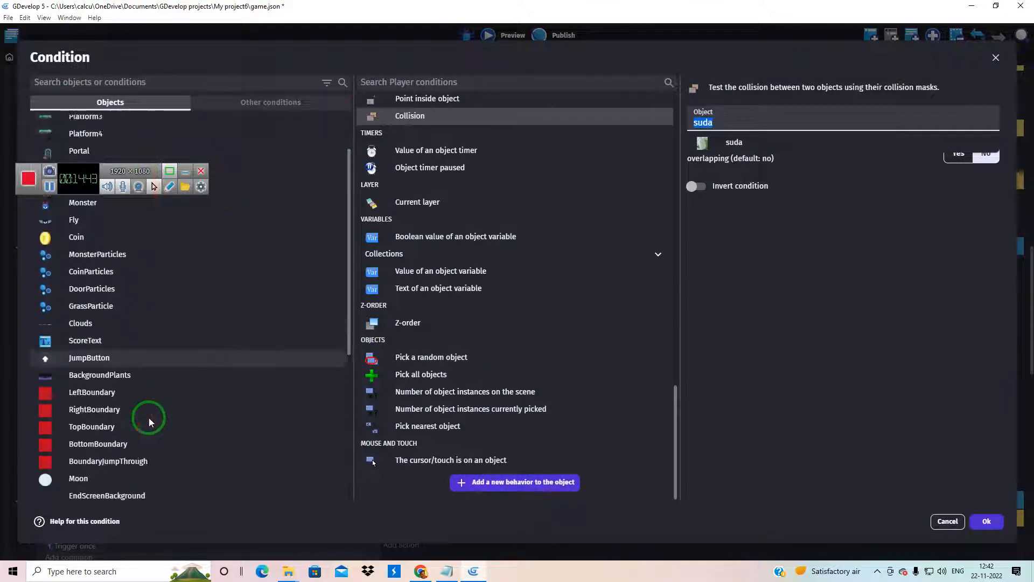
left_click(80, 383)
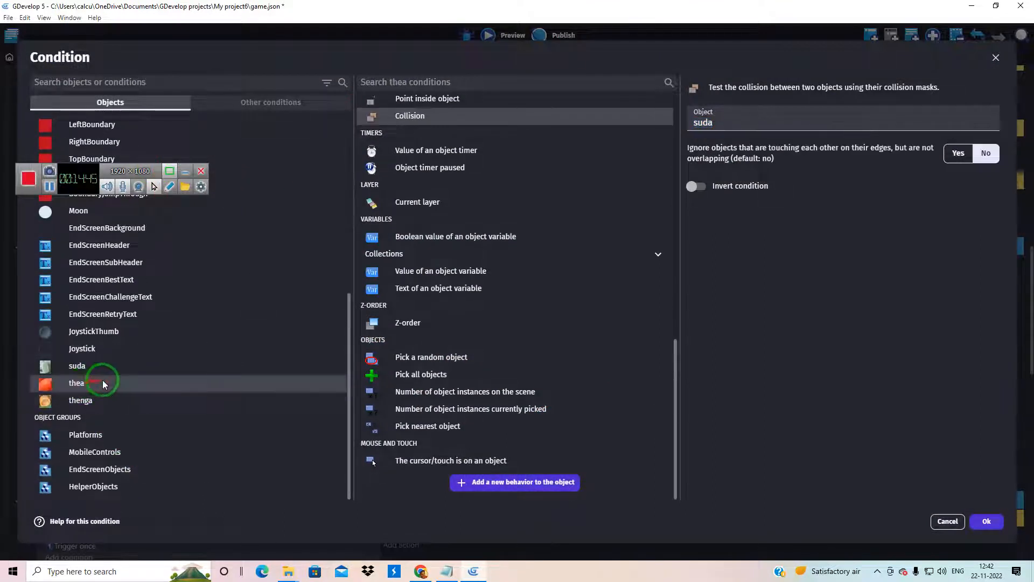
left_click(981, 520)
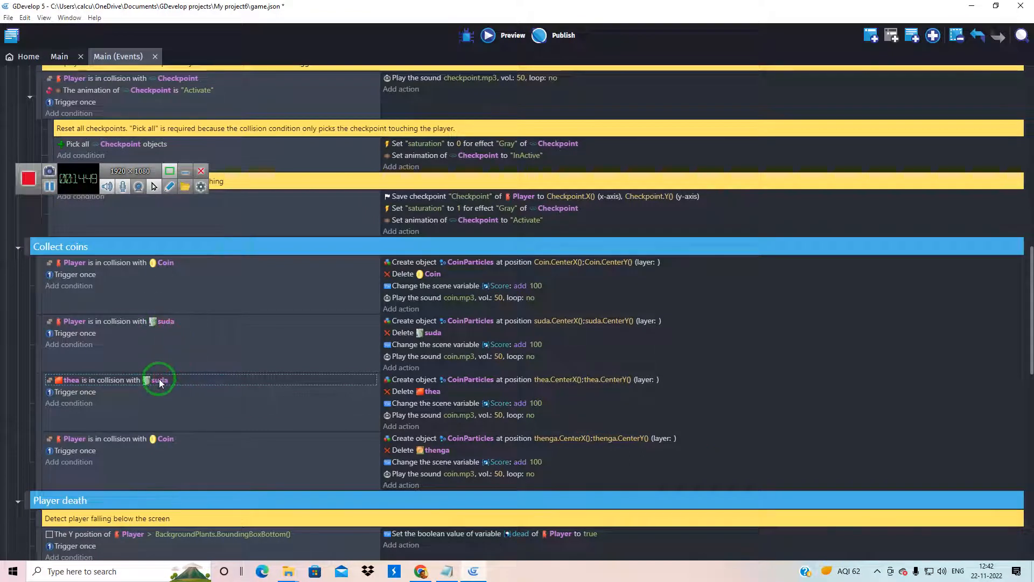
Restore Player as the tested object in the third Collect coins event's collision condition
left_click(70, 380)
left_click(110, 414)
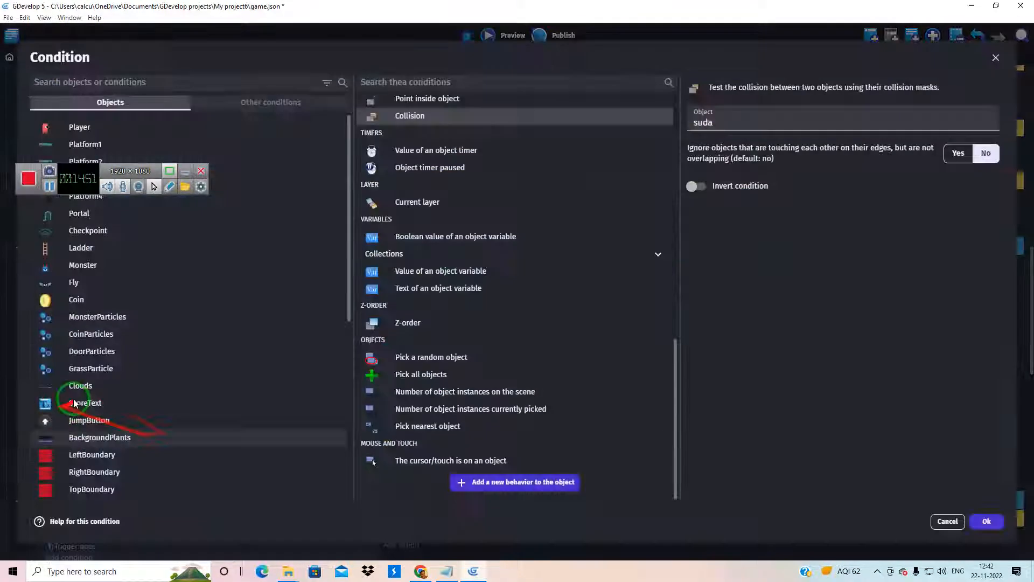
left_click(92, 120)
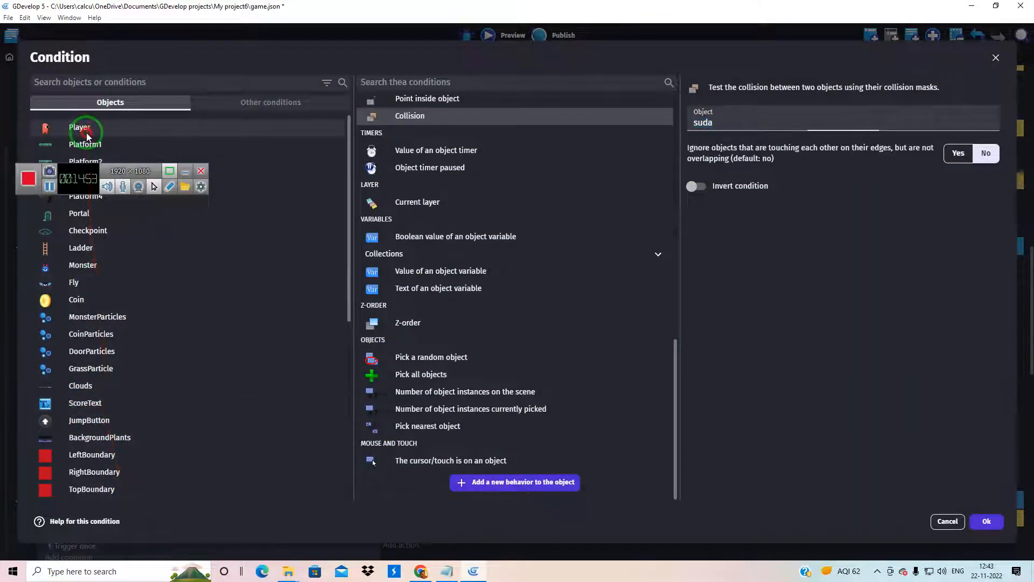
left_click(987, 525)
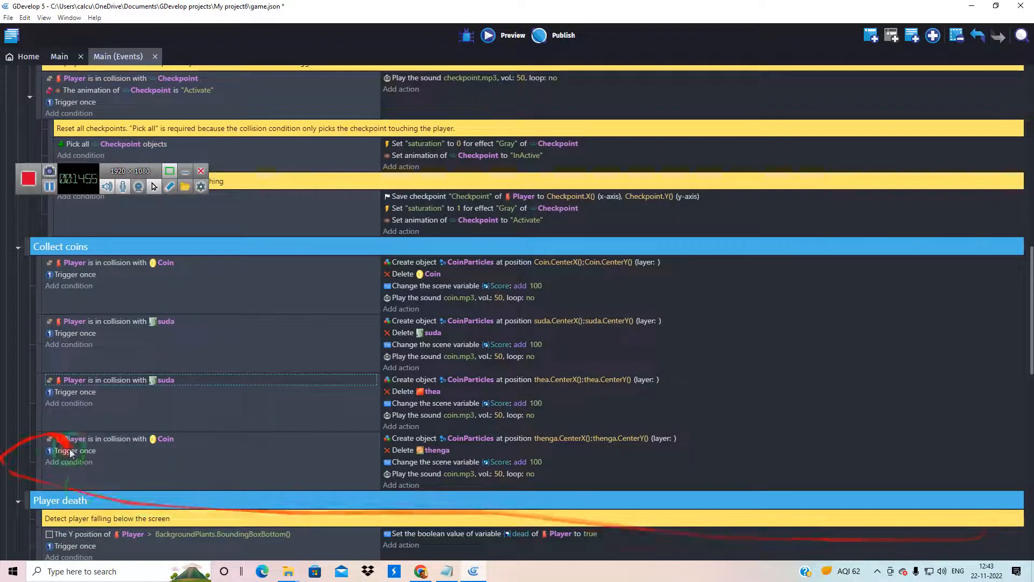
Change the third Collect coins event's collision condition to test the Player against thea instead of suda
double_click(168, 381)
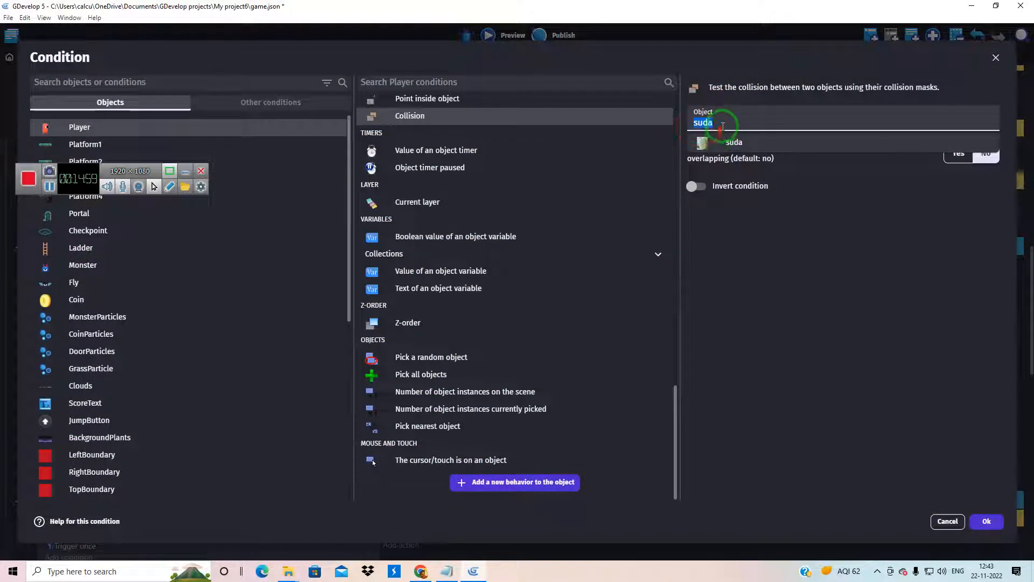
type("thea")
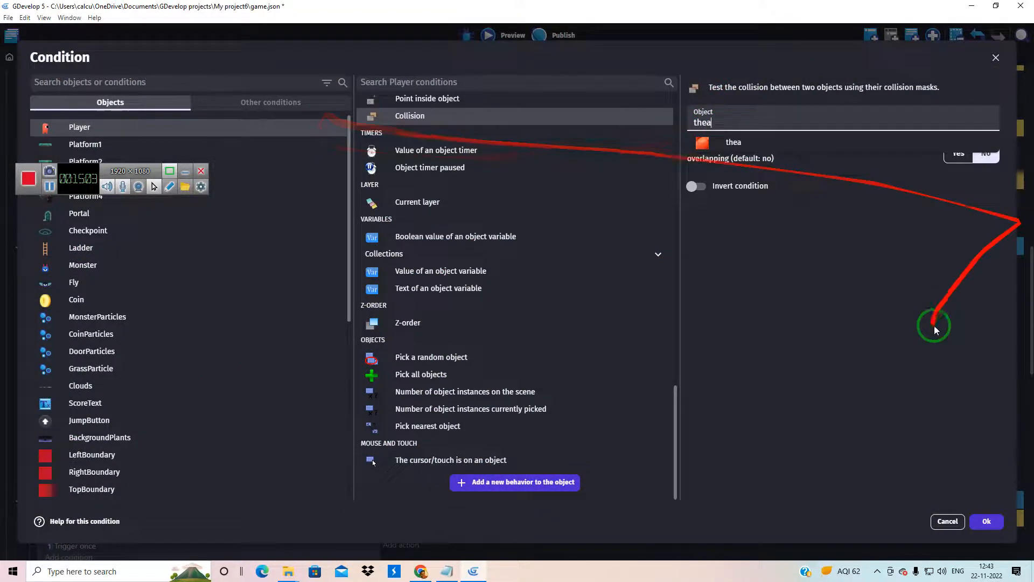
left_click(989, 520)
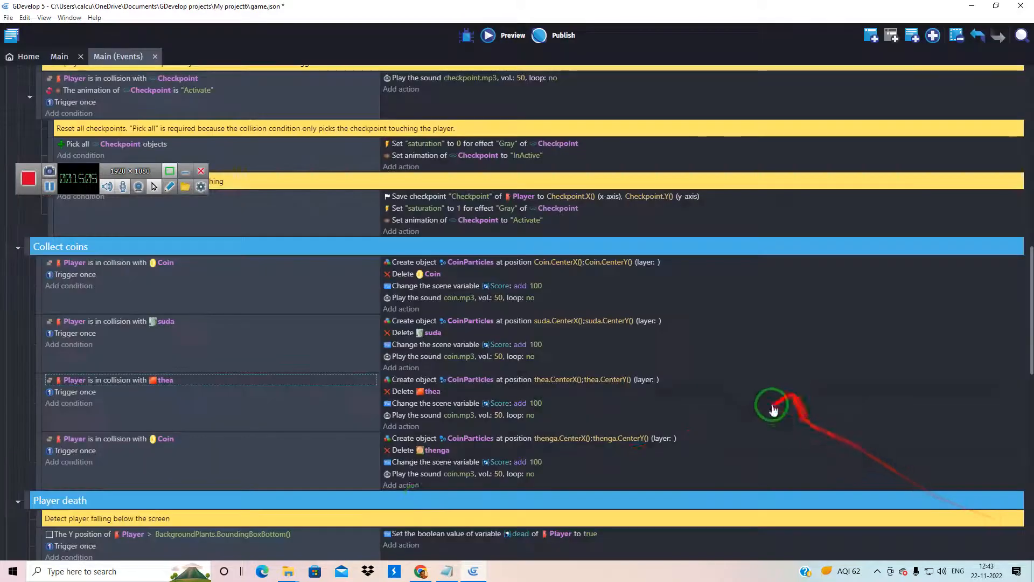
Change the fourth Collect coins event's collision condition to test the Player against thenga instead of Coin
double_click(168, 446)
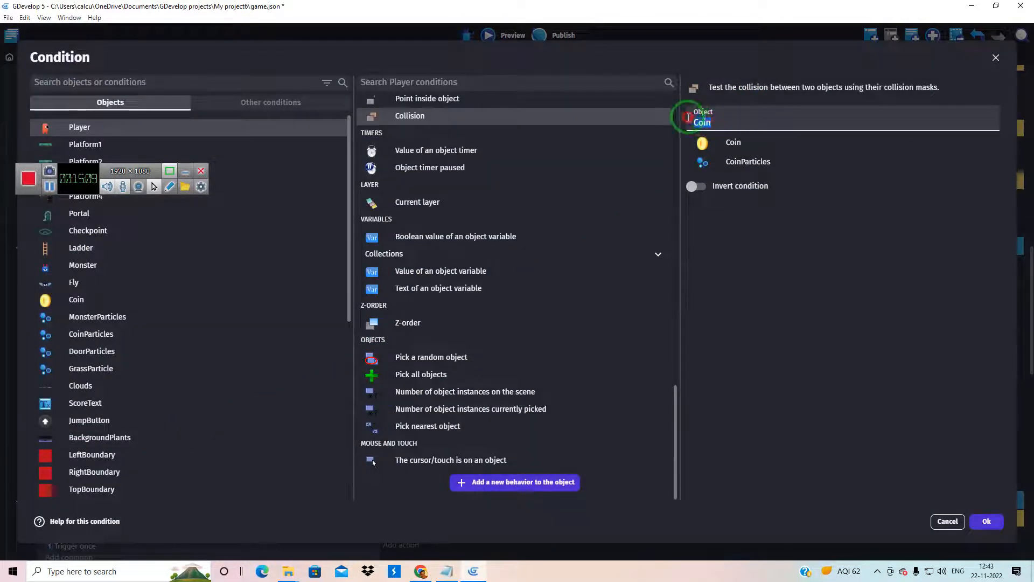
type("the")
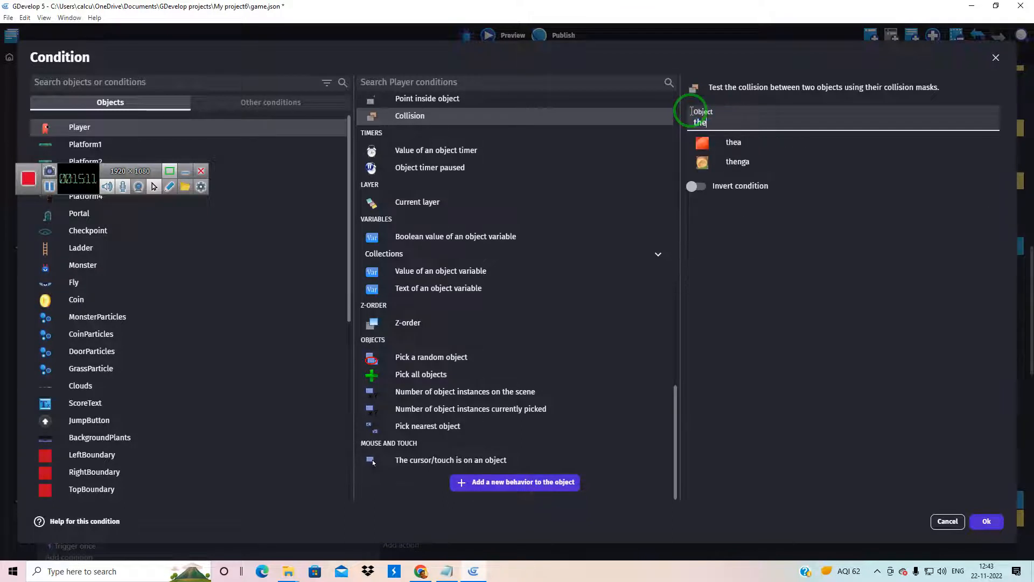
type("ga")
left_click(987, 521)
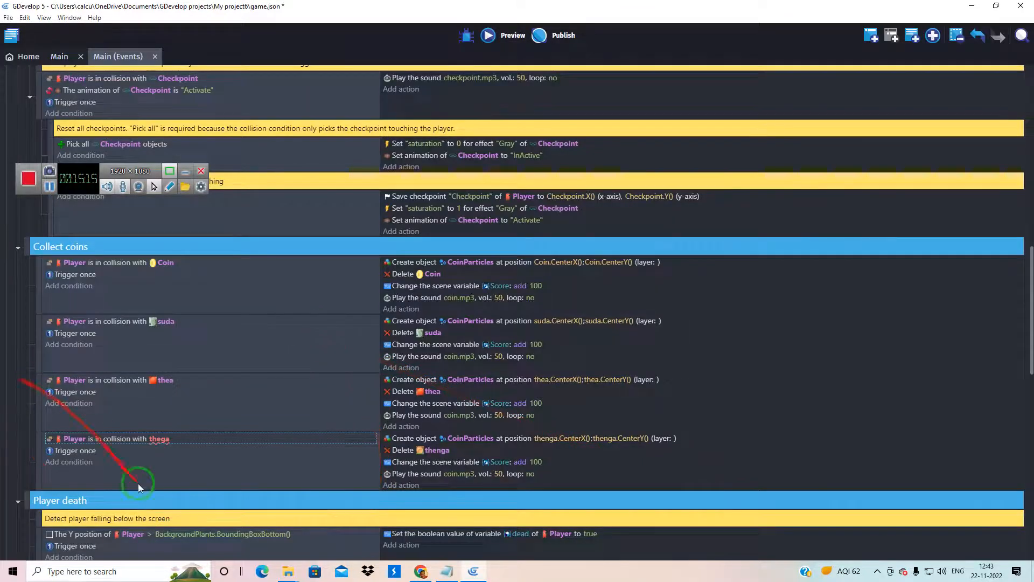
double_click(162, 439)
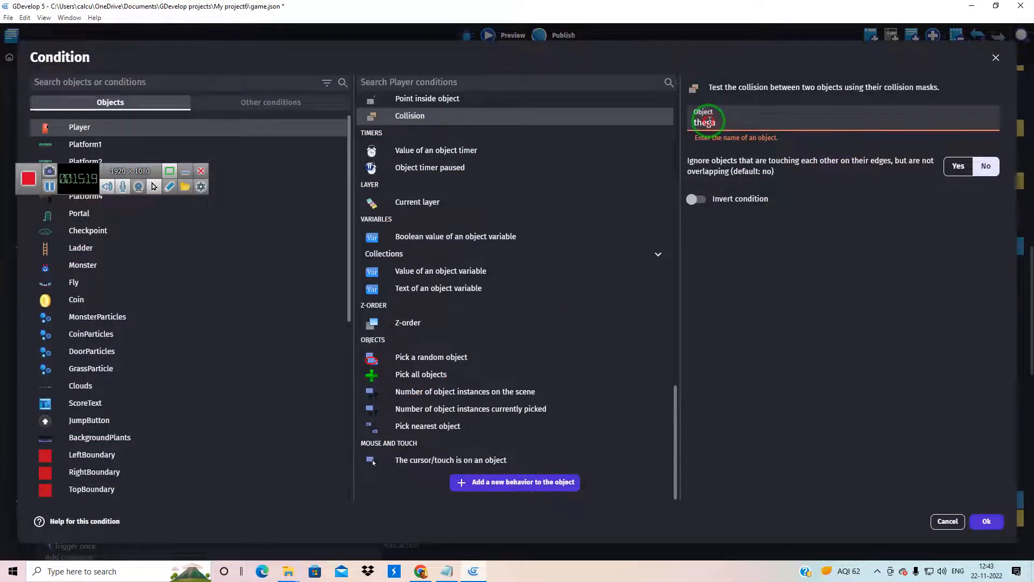
left_click(740, 142)
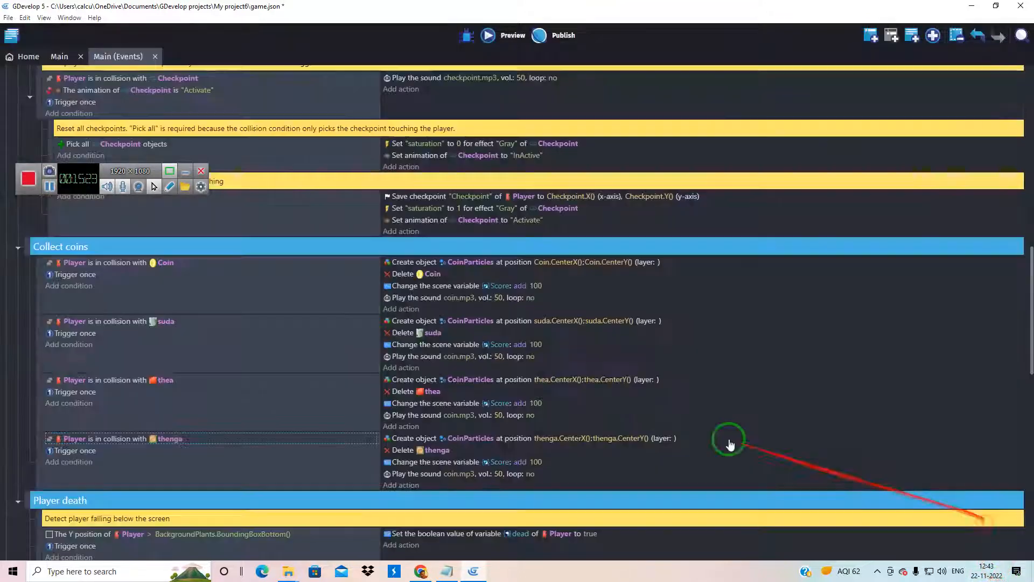
left_click(984, 523)
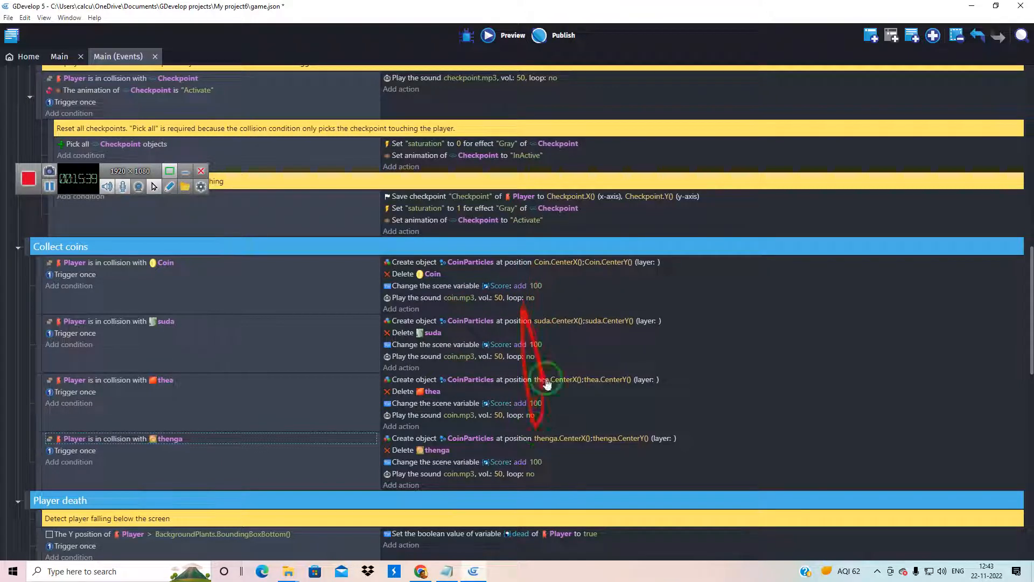
Set the amount added to the Score variable to 50 in both the suda and thea collection events
double_click(538, 343)
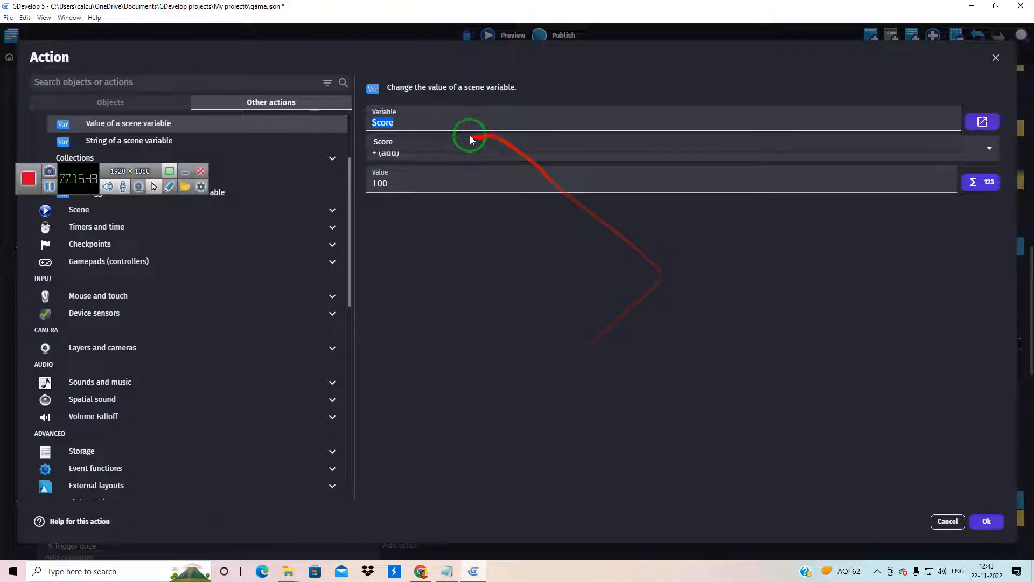
left_click(403, 187)
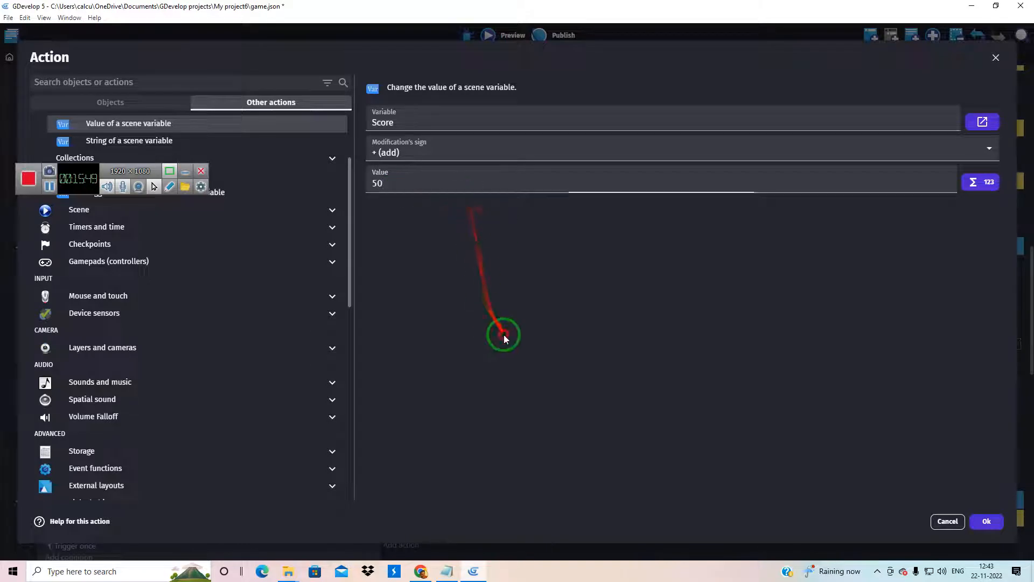
left_click(986, 522)
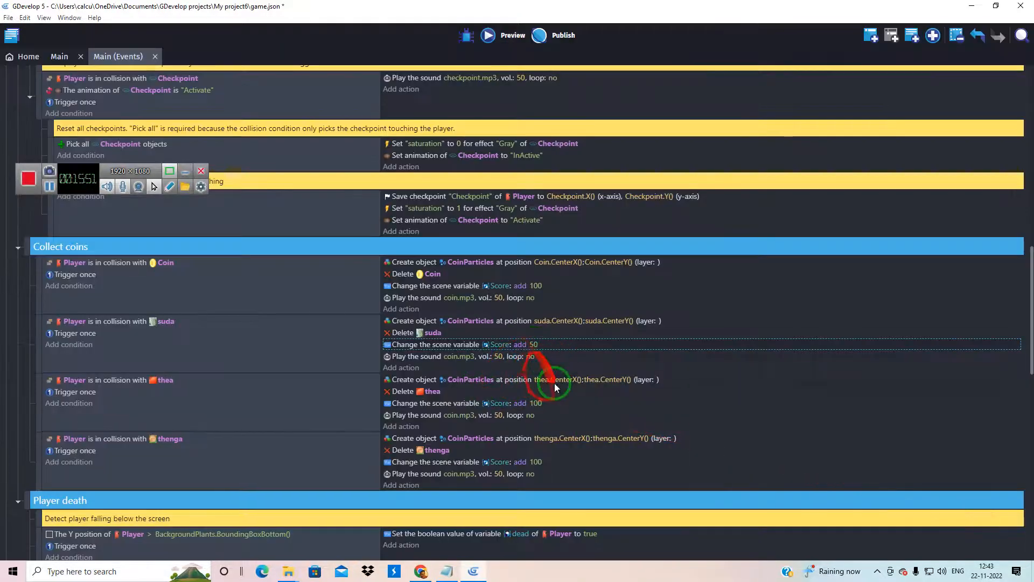
double_click(536, 404)
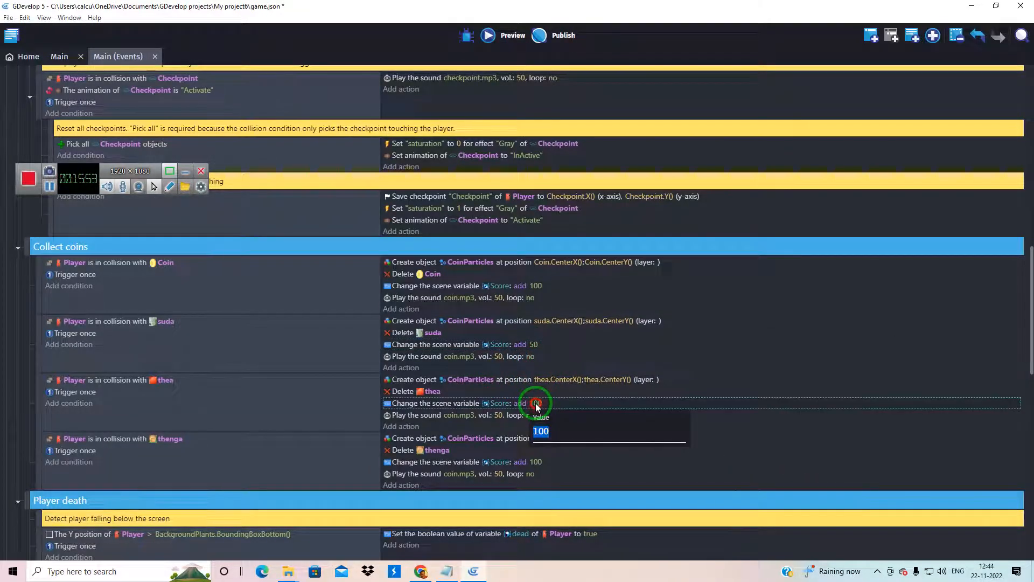
double_click(399, 184)
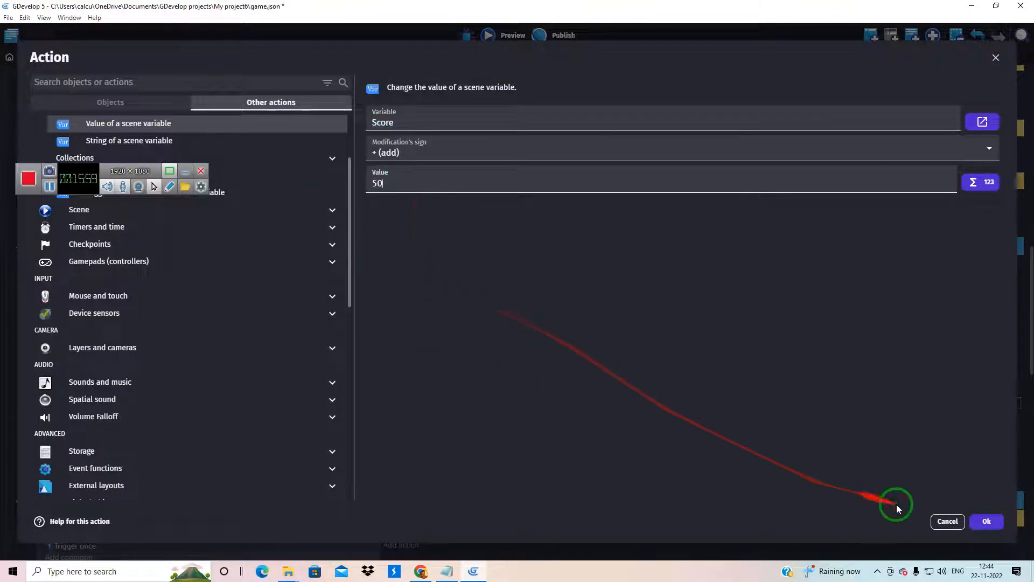
left_click(987, 522)
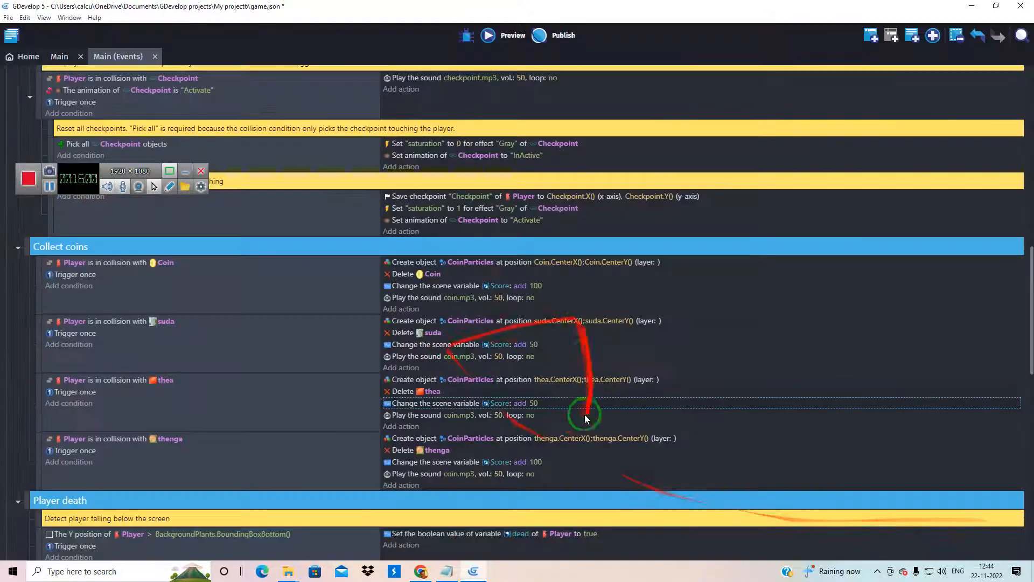
Set the amount added to the Score variable to 50 in the thenga collection event
left_click(536, 462)
double_click(552, 467)
left_click_drag(413, 186, 359, 181)
type("50")
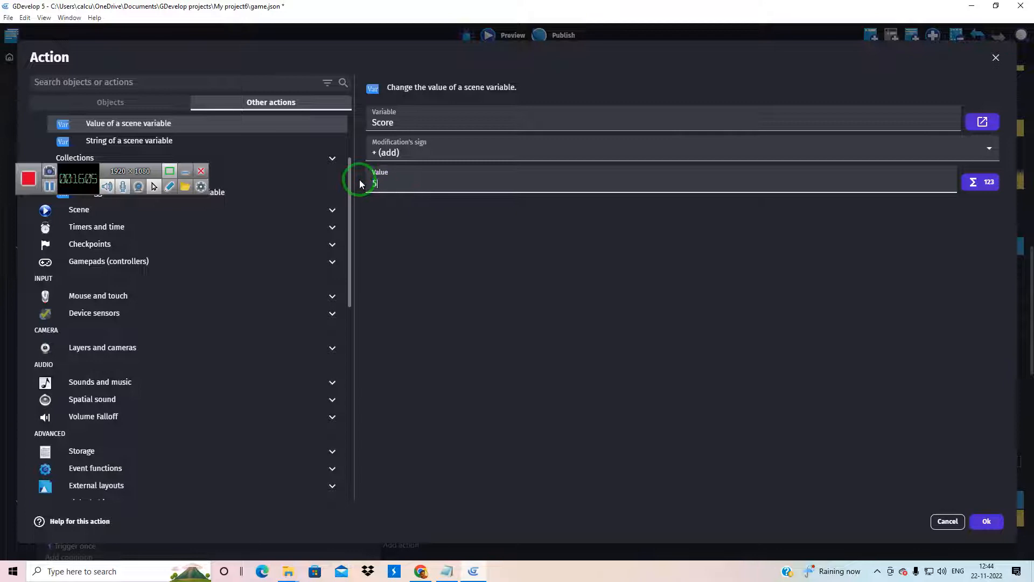
left_click(986, 521)
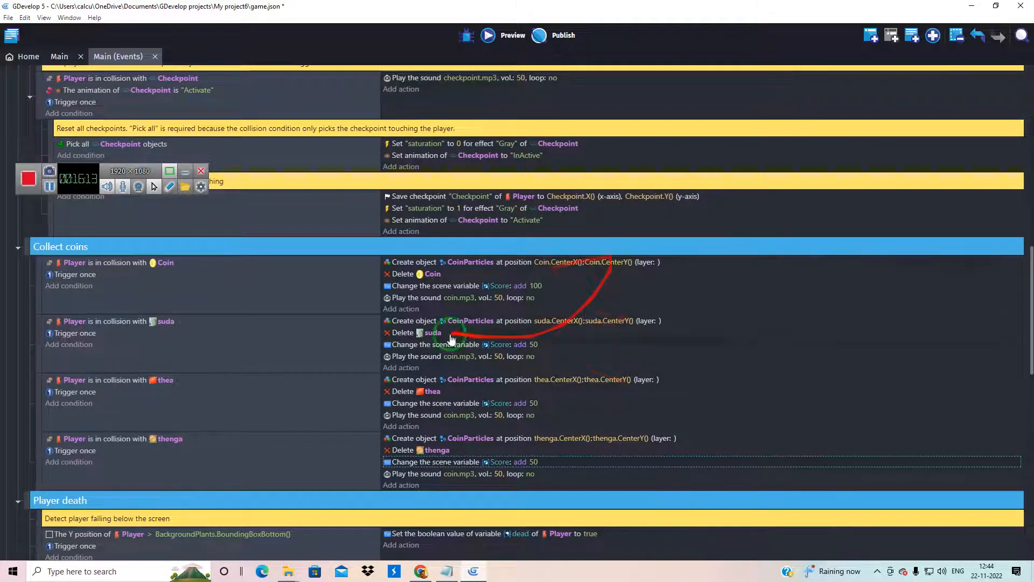
Preview the game and play through the level collecting coins, suda, thea and thenga to test scoring, and close the preview
left_click(490, 35)
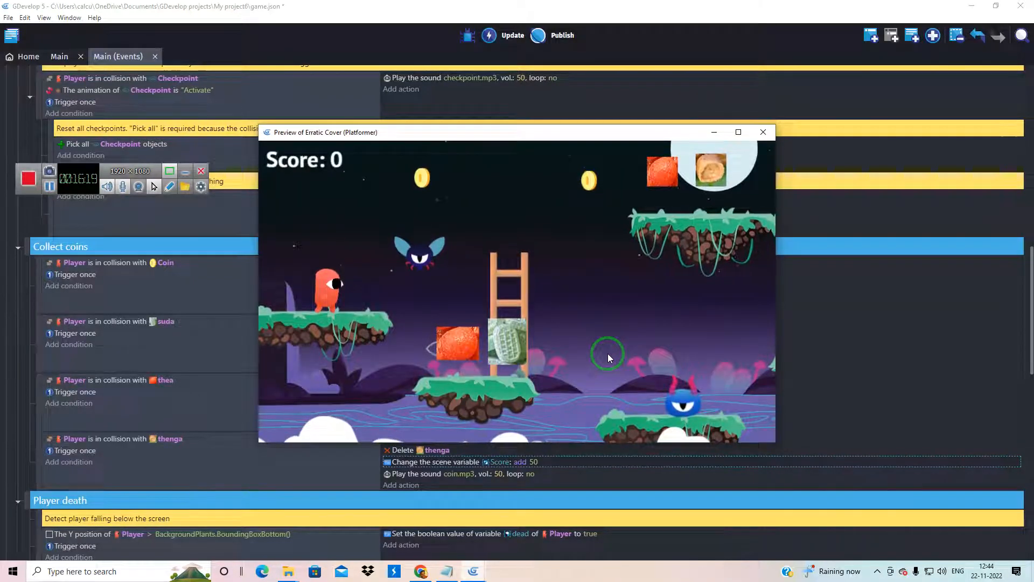
key("Right")
key("space")
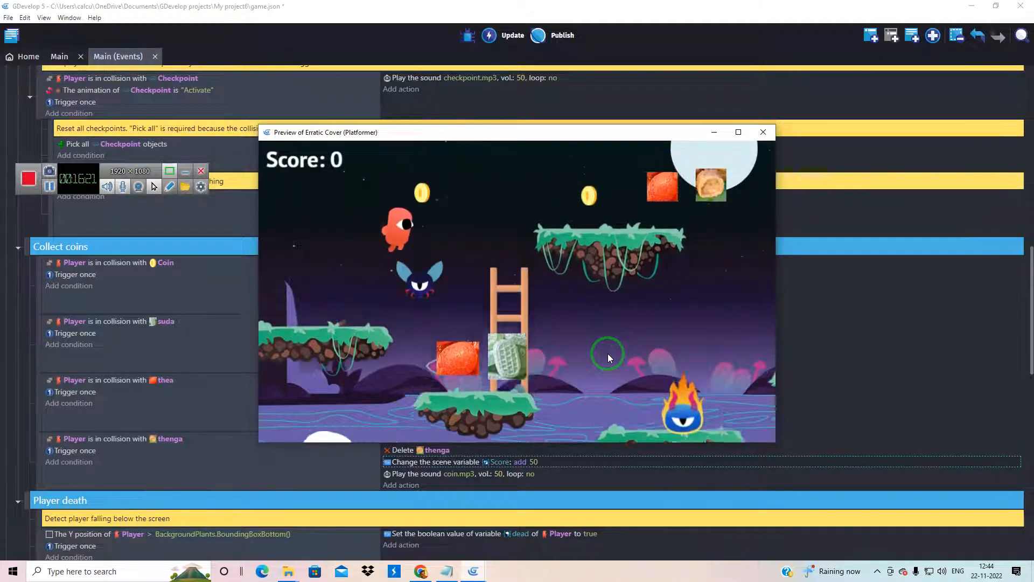
key("Right")
key("space")
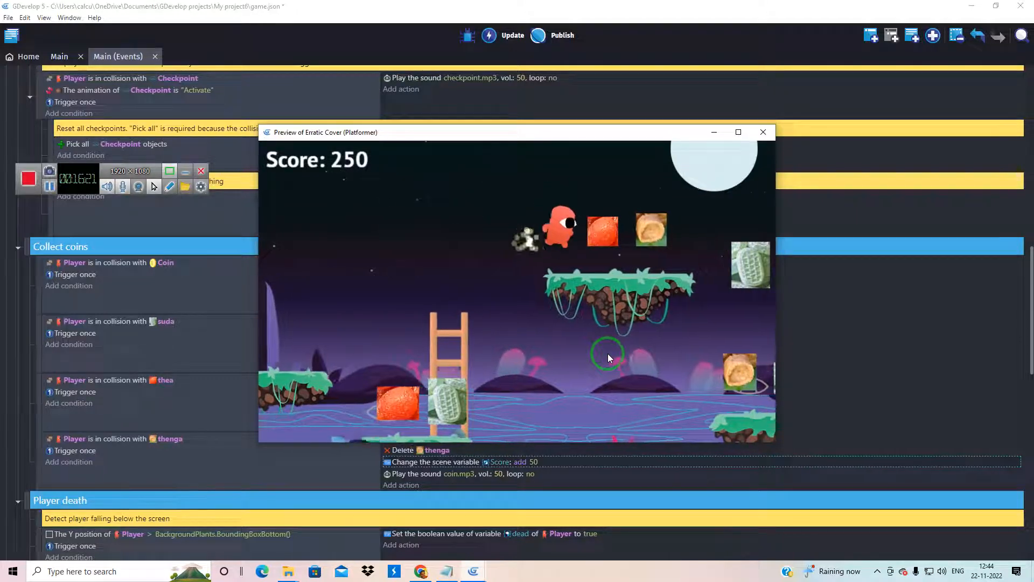
key("Right")
key("Left")
key("Right")
key("Left")
key("Left")
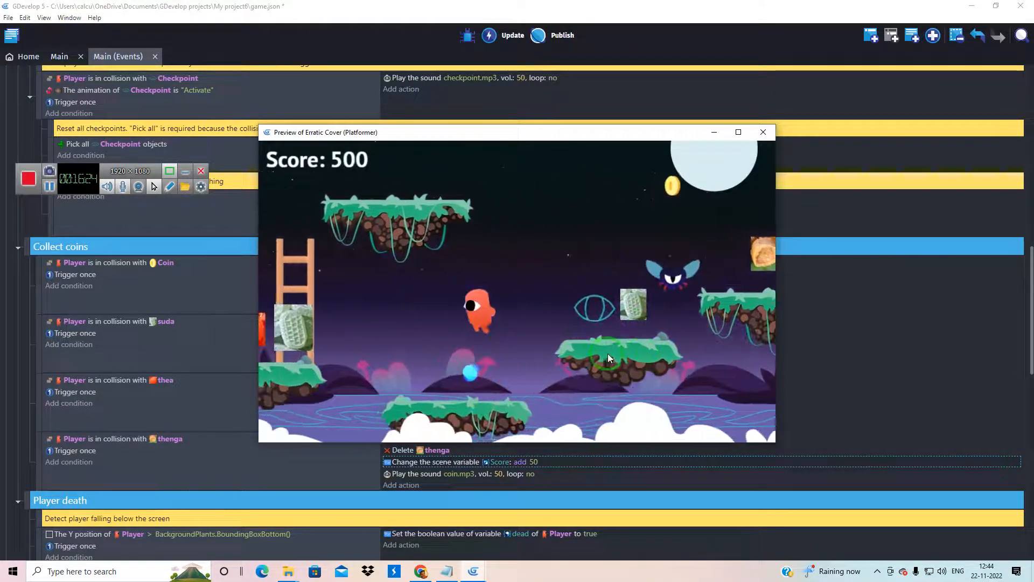
key("Right")
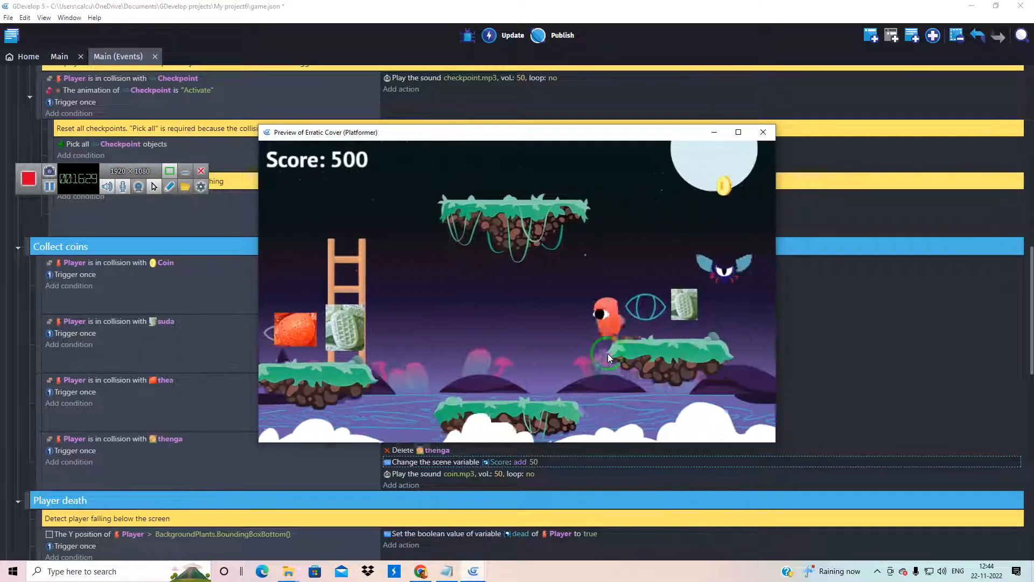
key("Right")
key("Up")
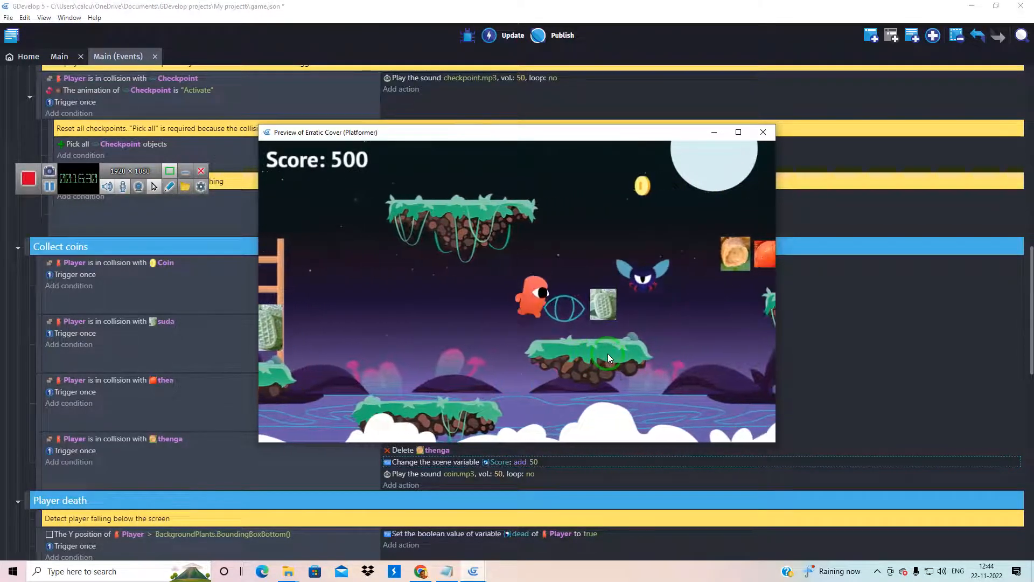
key("Up")
key("Right")
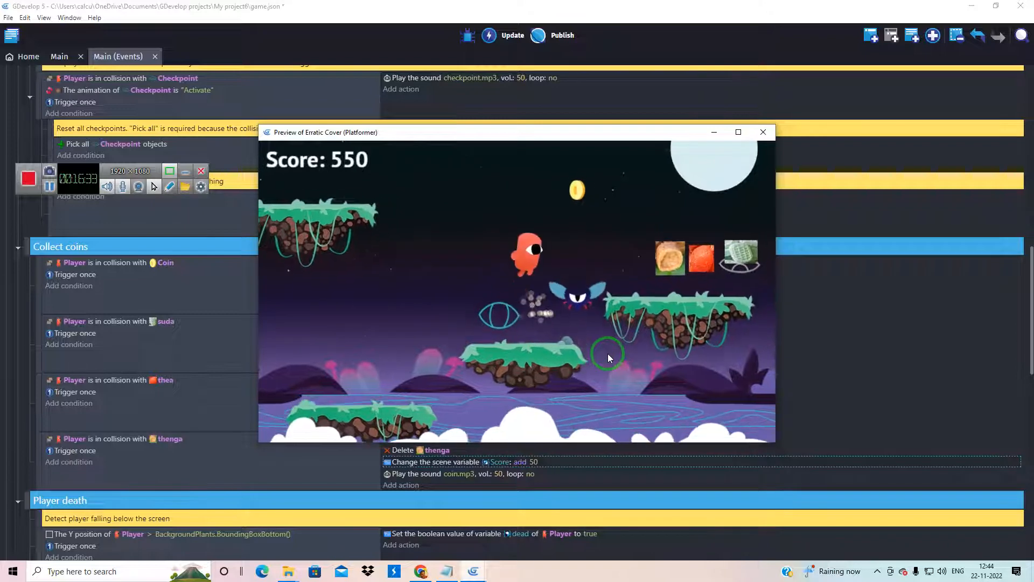
key("Right")
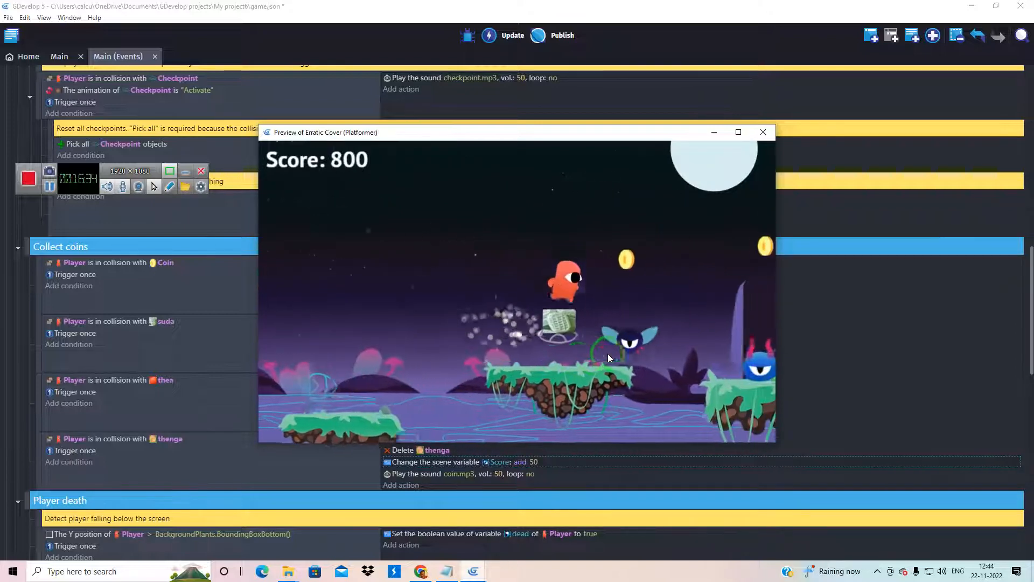
key("Up")
key("Right")
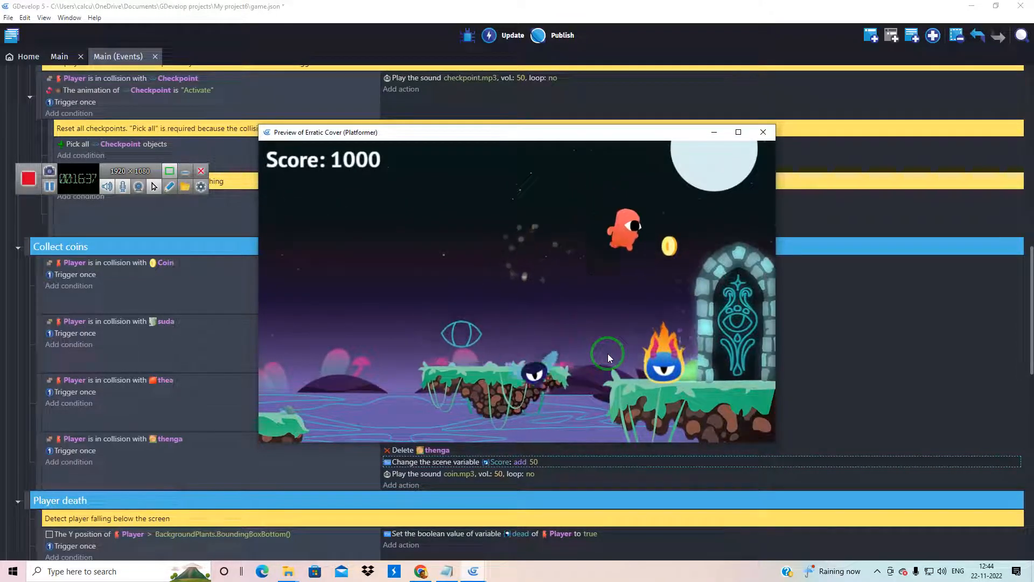
key("Up")
left_click(763, 132)
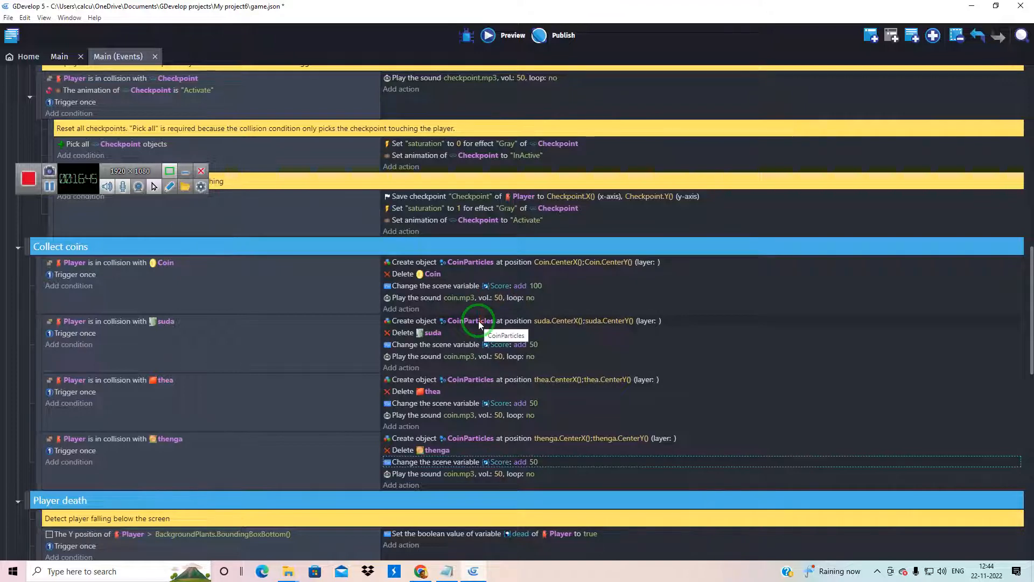
Inspect the BoundaryJumpThrough object at the top of the ladder in the Main scene and close its editor without changes
scroll(163, 380, "up", 5)
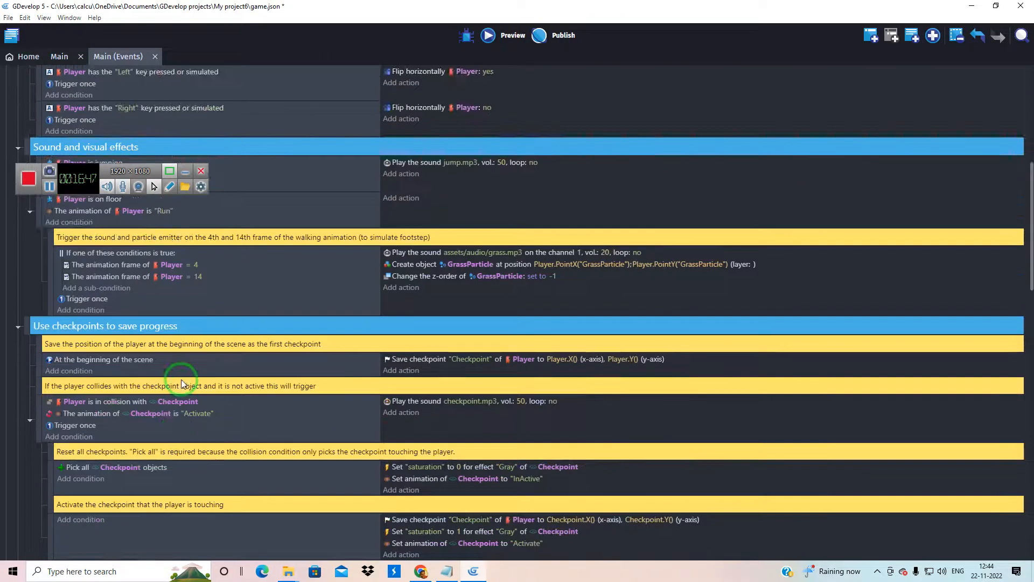
left_click(60, 57)
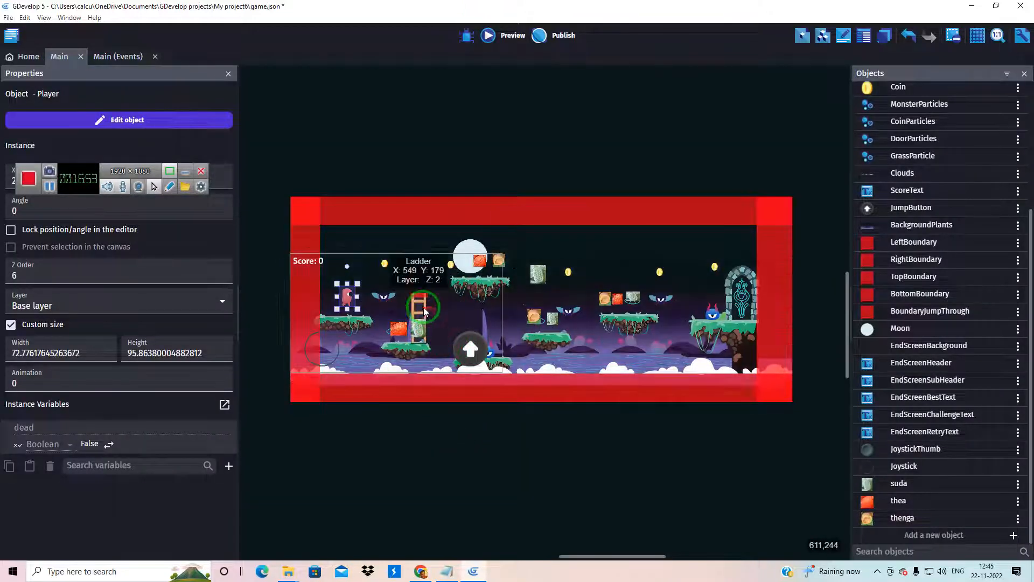
scroll(419, 279, "up", 3)
scroll(418, 284, "up", 2)
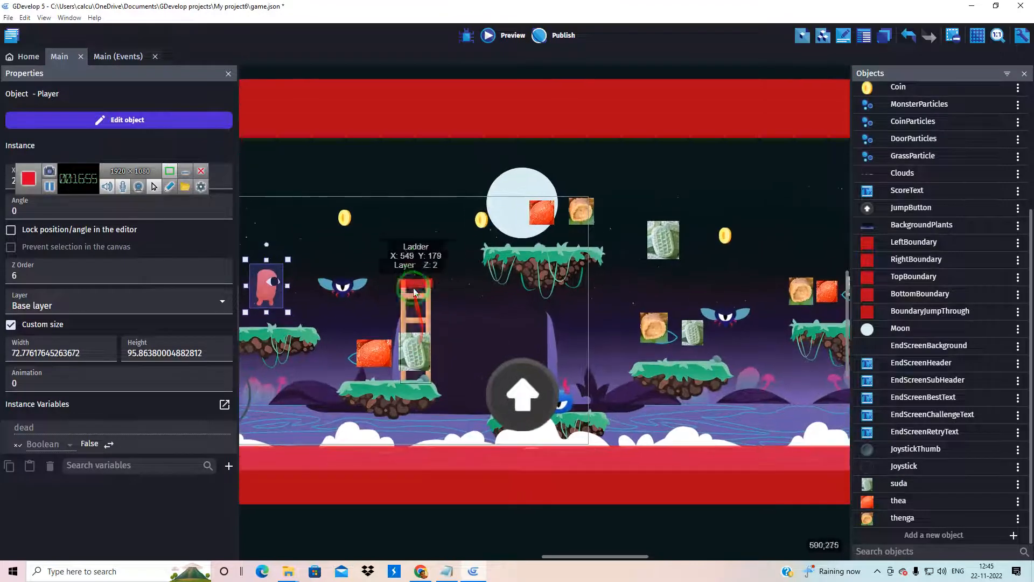
double_click(416, 282)
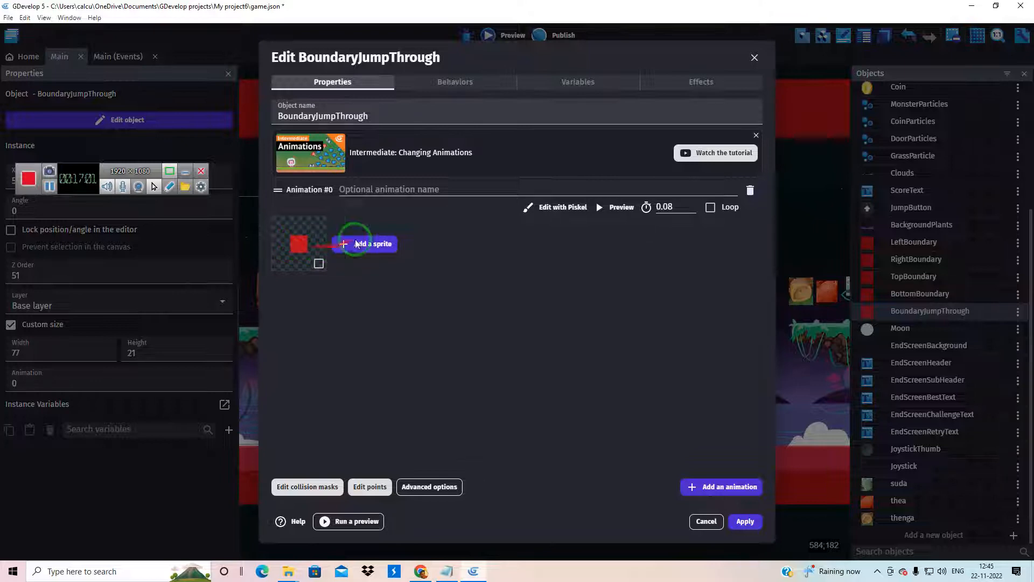
left_click(754, 59)
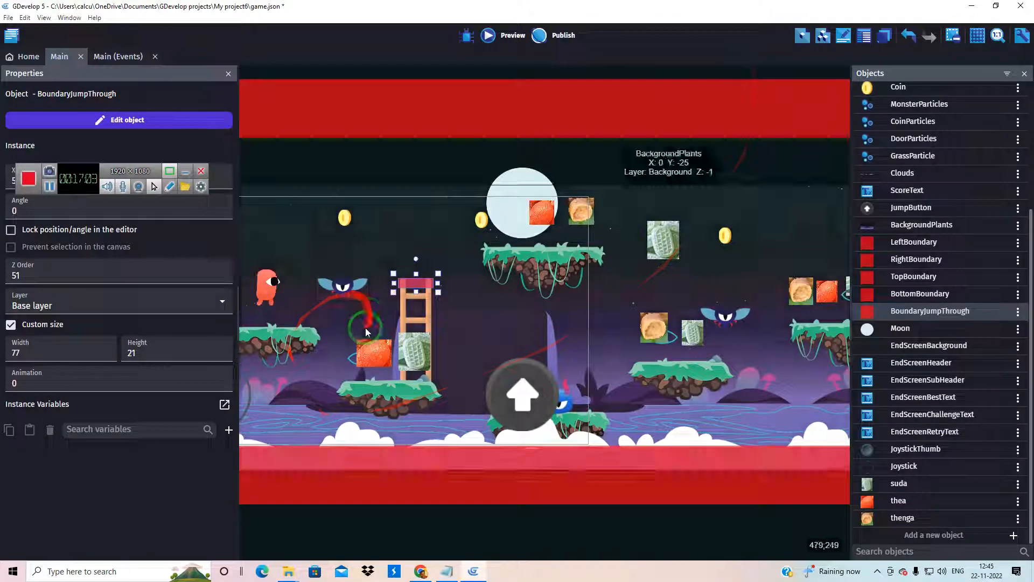
scroll(576, 153, "down", 4)
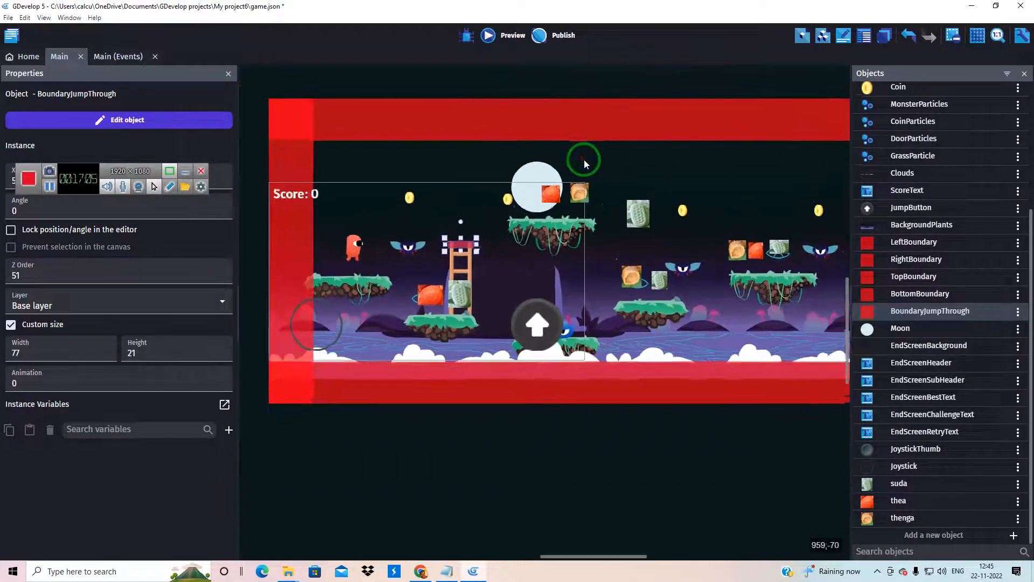
left_click(587, 125)
left_click(708, 411)
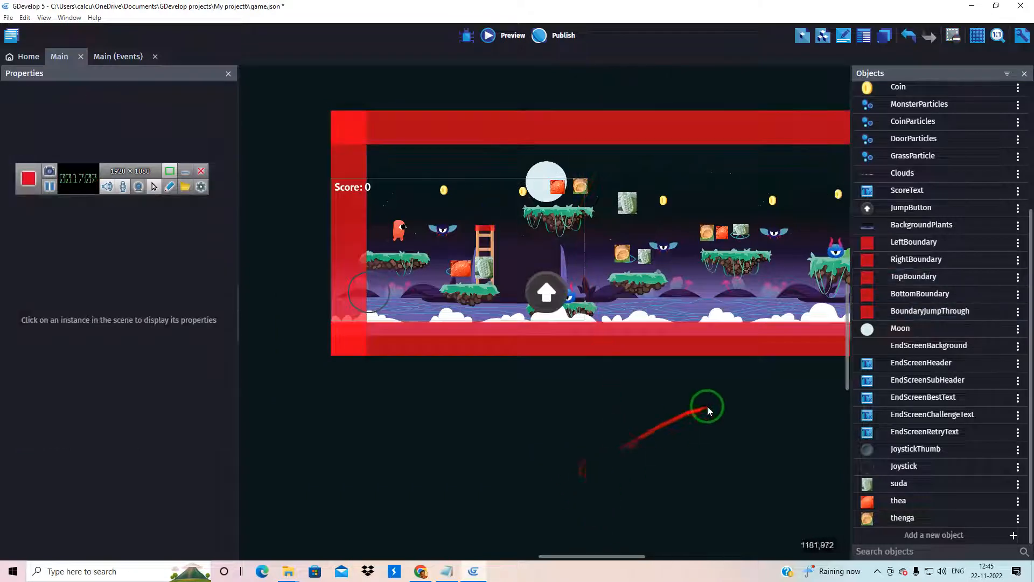
scroll(716, 389, "down", 1)
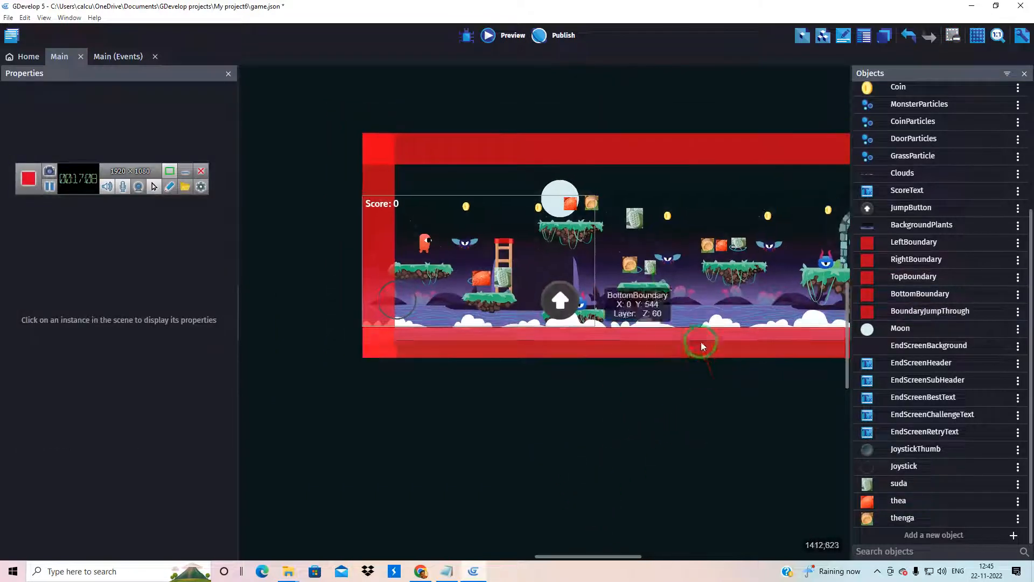
Inspect the Monster object in the Main scene, previewing its Fire animation and viewing its collision masks
left_click(668, 261)
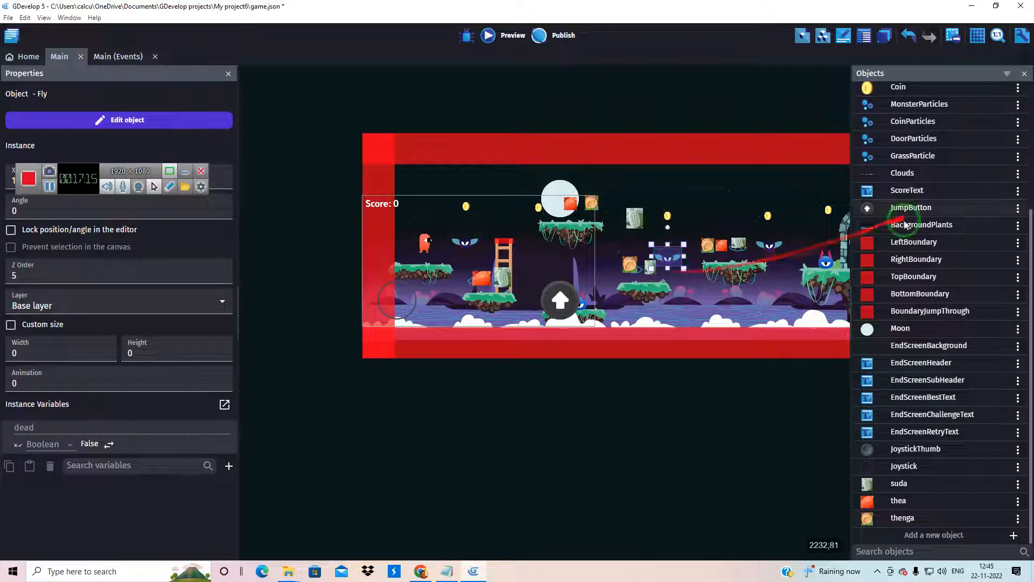
double_click(828, 261)
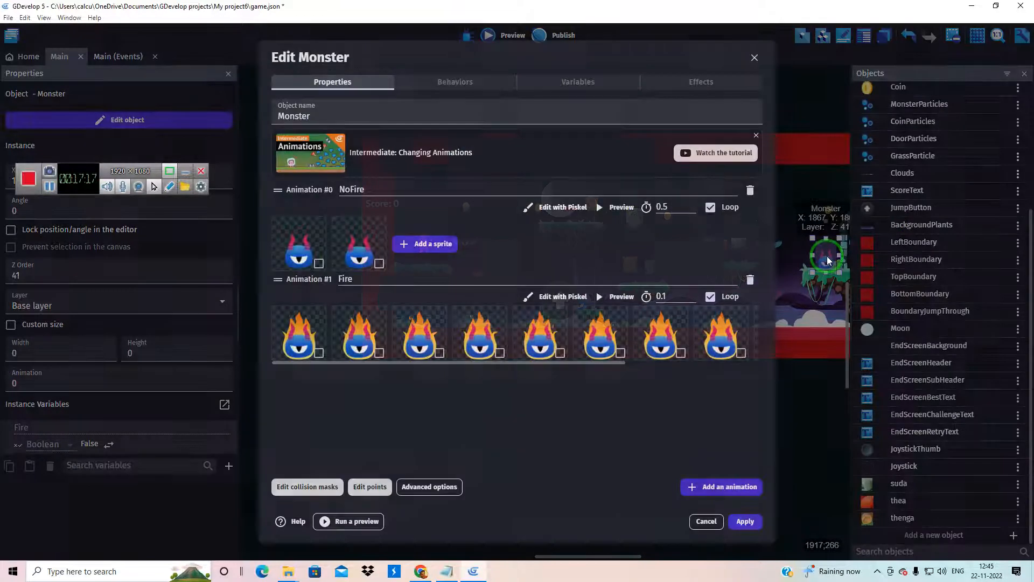
left_click(612, 296)
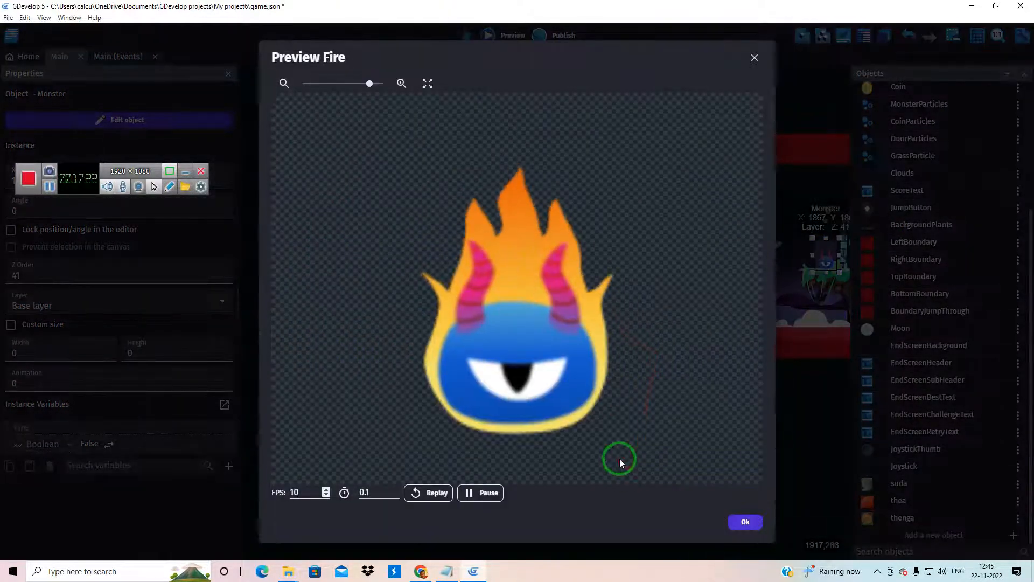
left_click(754, 58)
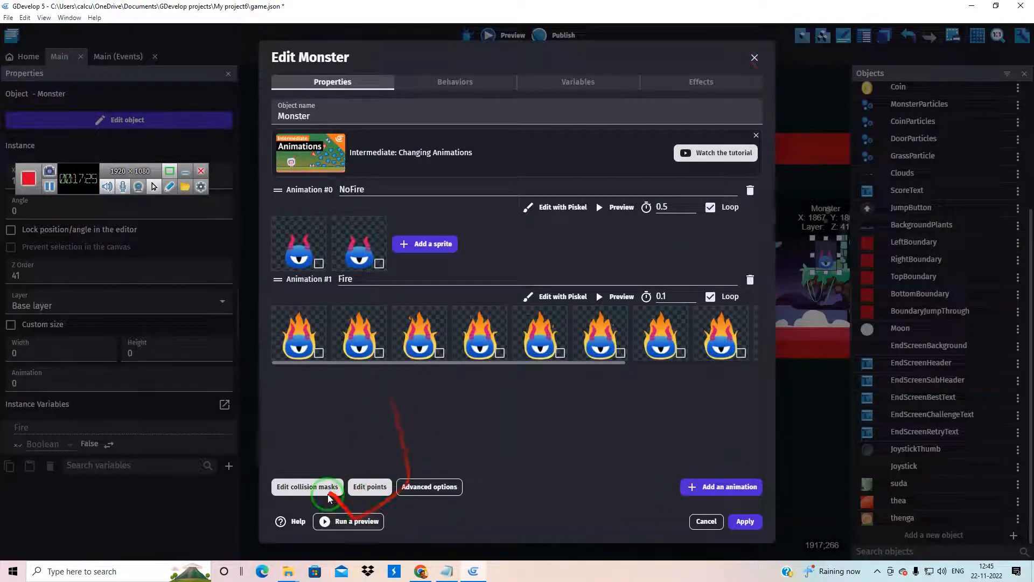
left_click(307, 487)
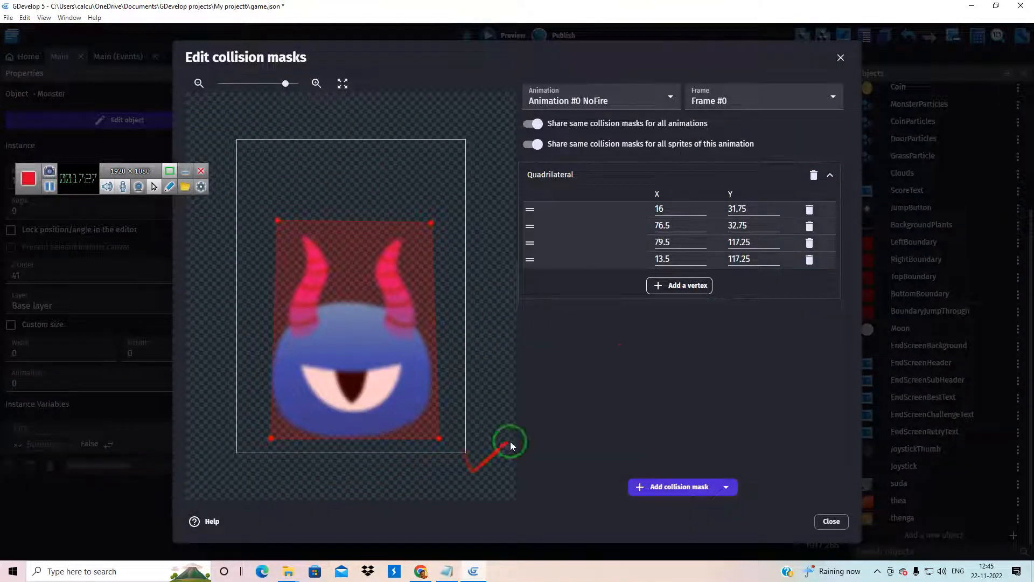
left_click(841, 57)
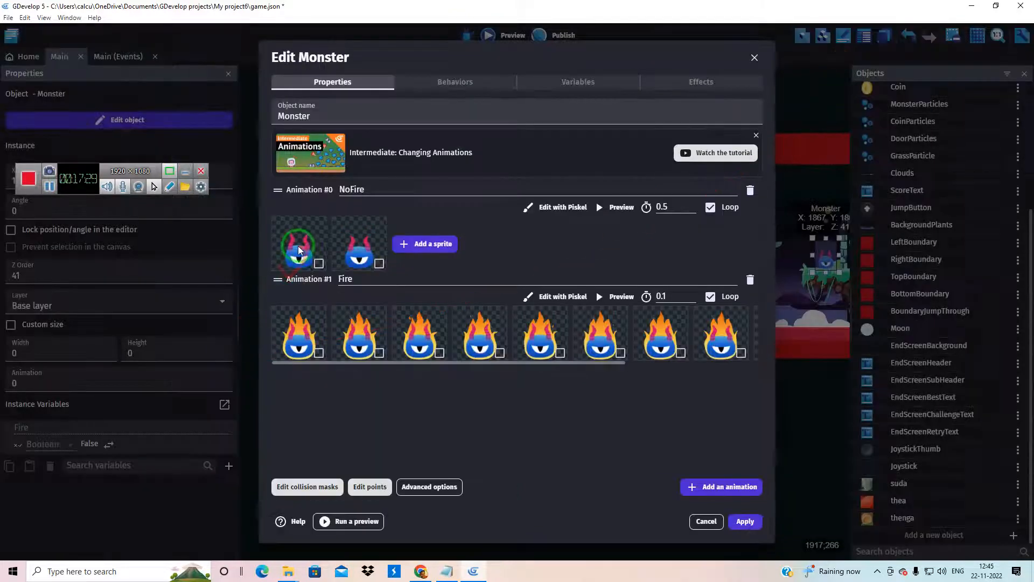
left_click(308, 485)
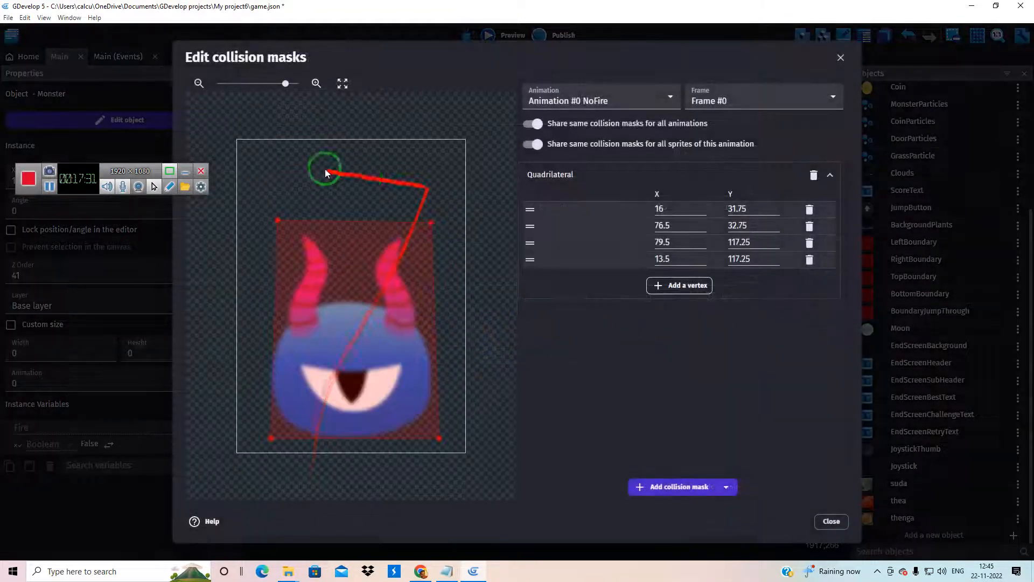
left_click(840, 59)
left_click(296, 242)
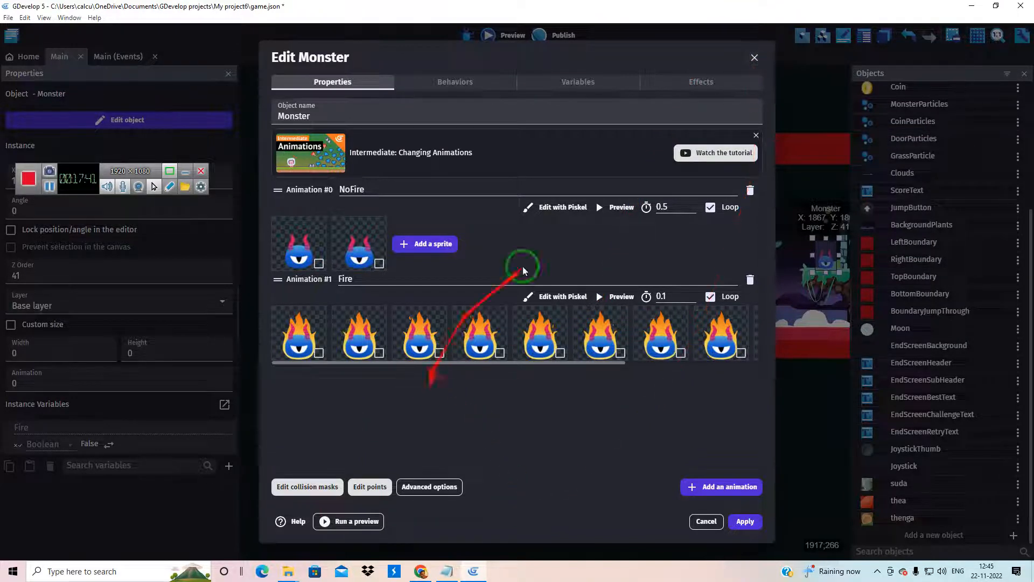
Try adding the Screenshot_5 image as a sprite to the Monster's NoFire animation, copying the file into the project folder
left_click(426, 245)
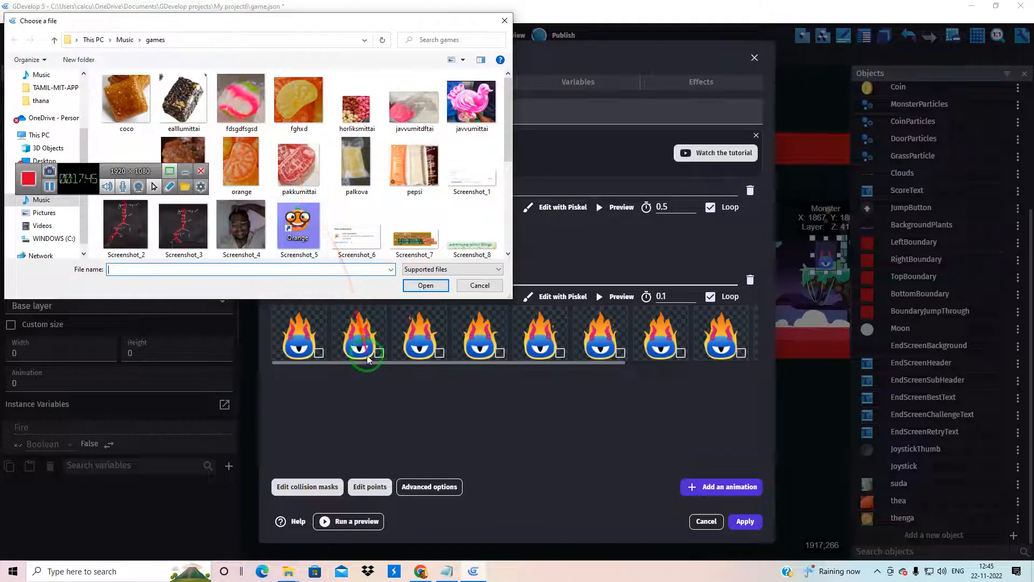
scroll(358, 194, "down", 3)
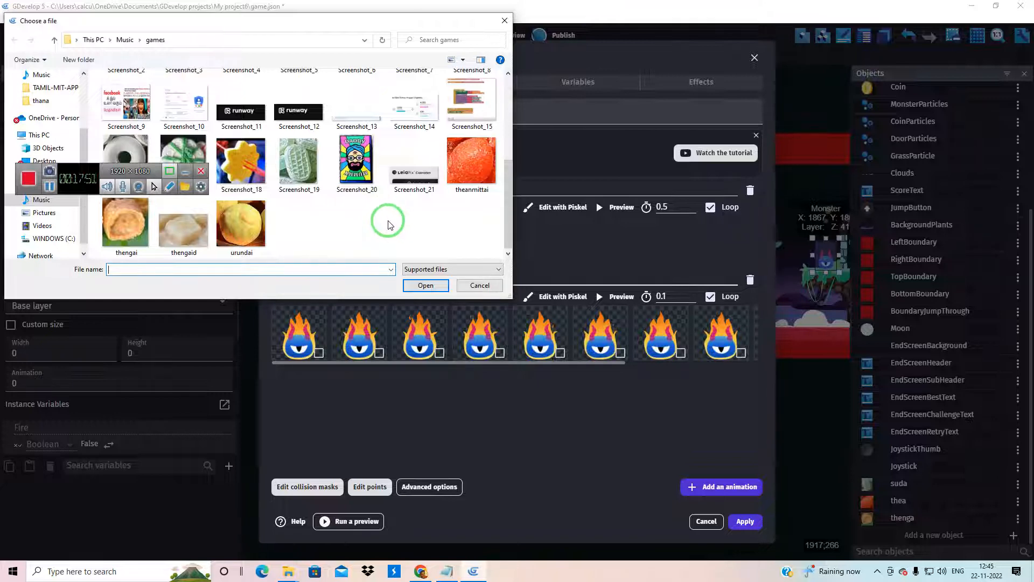
scroll(390, 225, "up", 3)
left_click(298, 224)
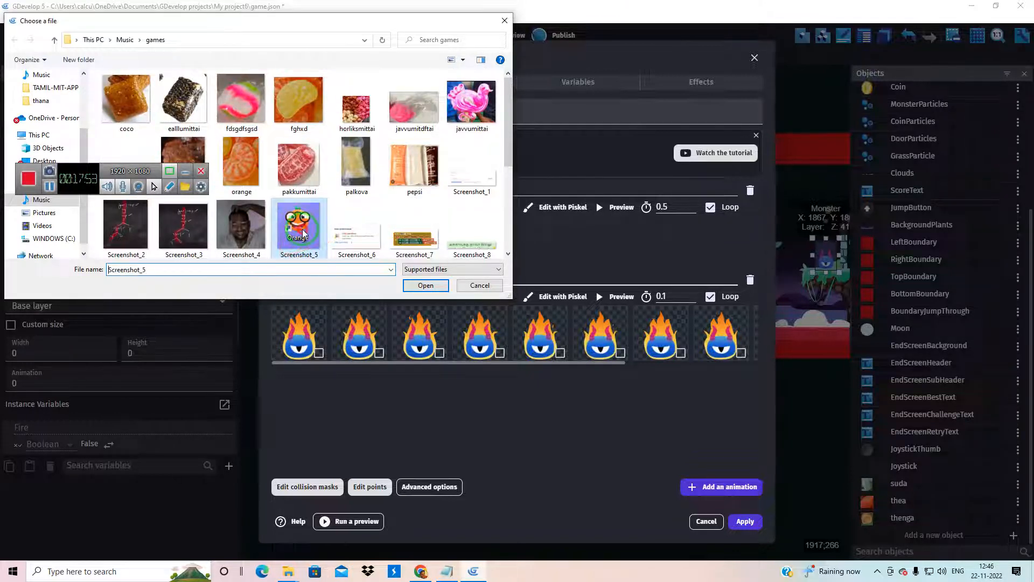
left_click(425, 285)
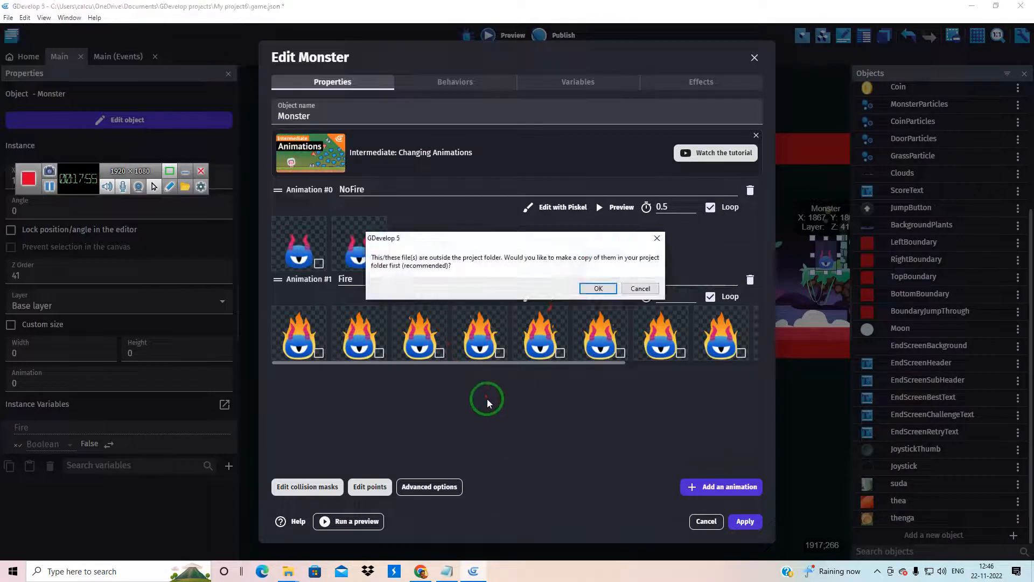
left_click(598, 289)
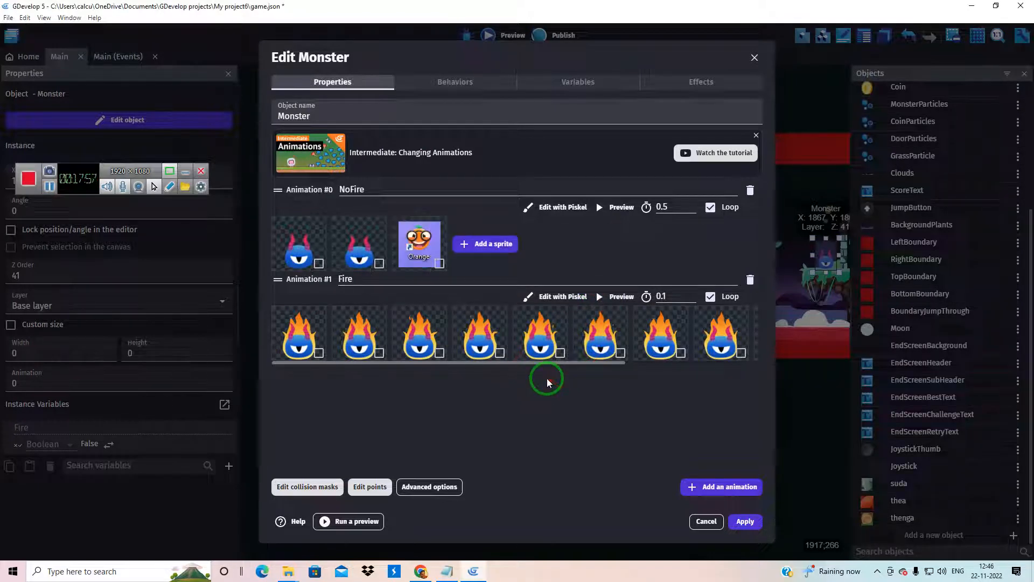
Remove the added Screenshot_5 sprite from the NoFire animation and discard all changes to the Monster object
right_click(433, 245)
left_click(459, 245)
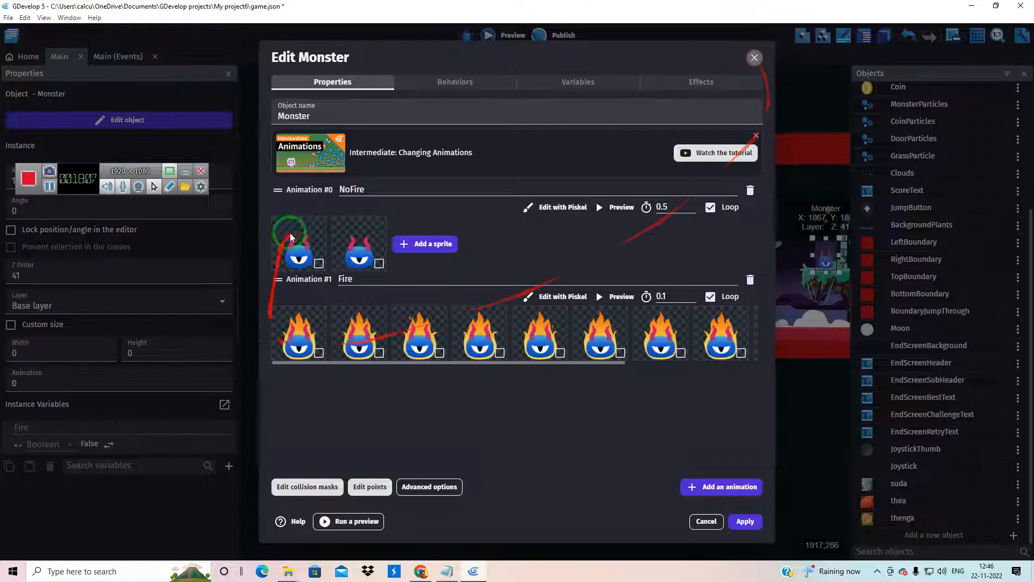
left_click(754, 57)
left_click(605, 323)
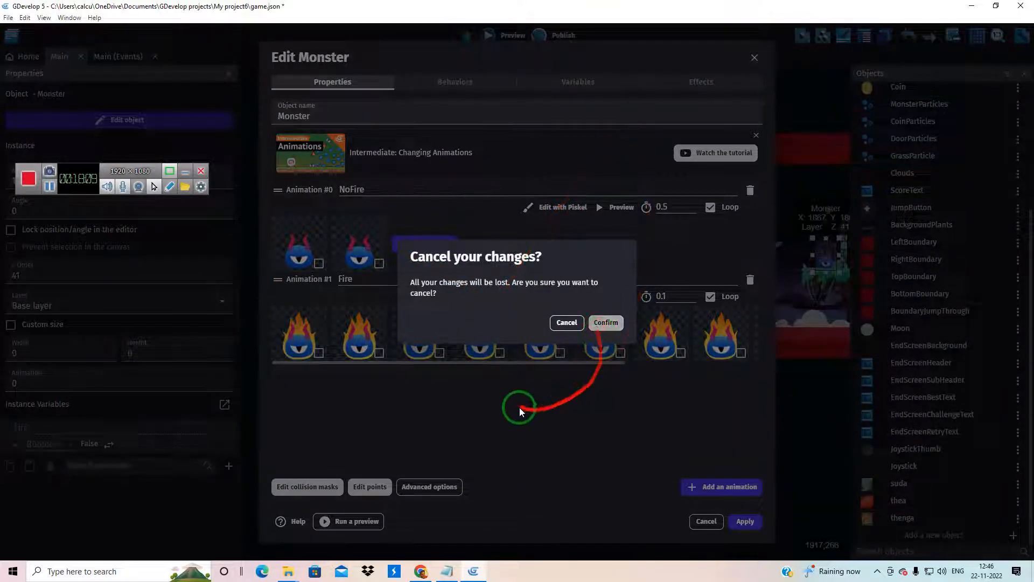
Collapse the Player character and Monster enemy event groups in the Main scene's event sheet
left_click(114, 56)
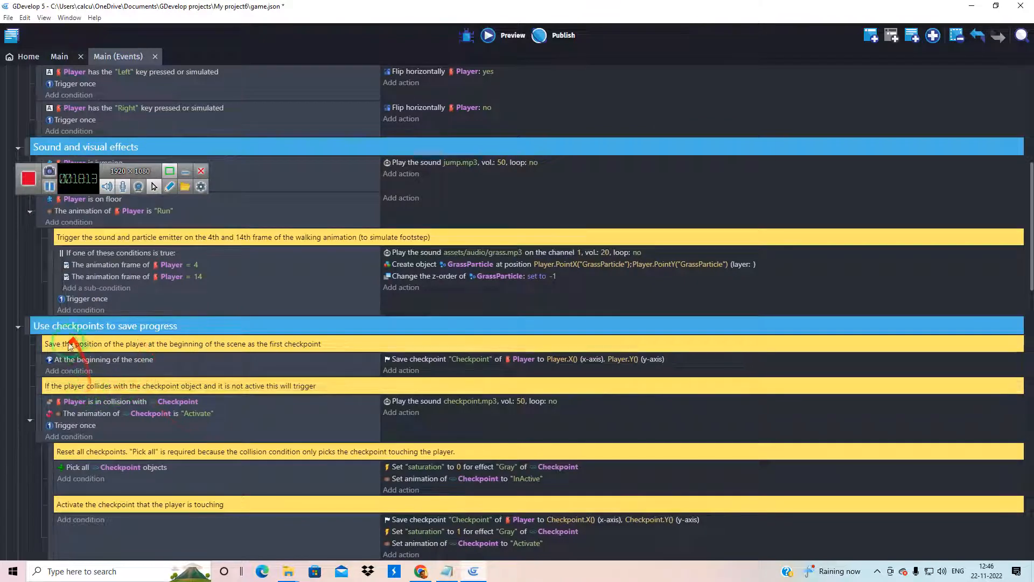
scroll(63, 343, "up", 7)
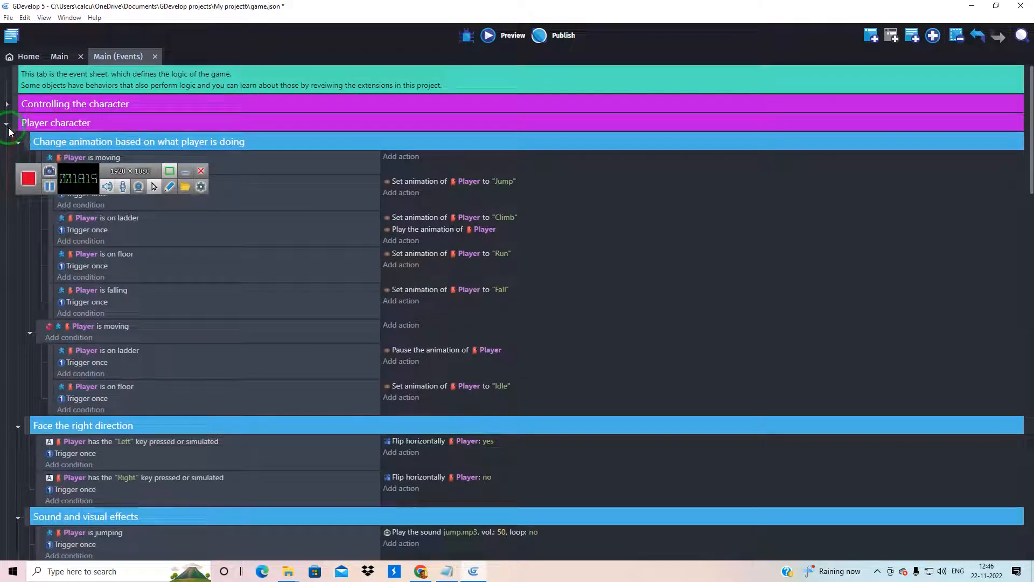
left_click(7, 128)
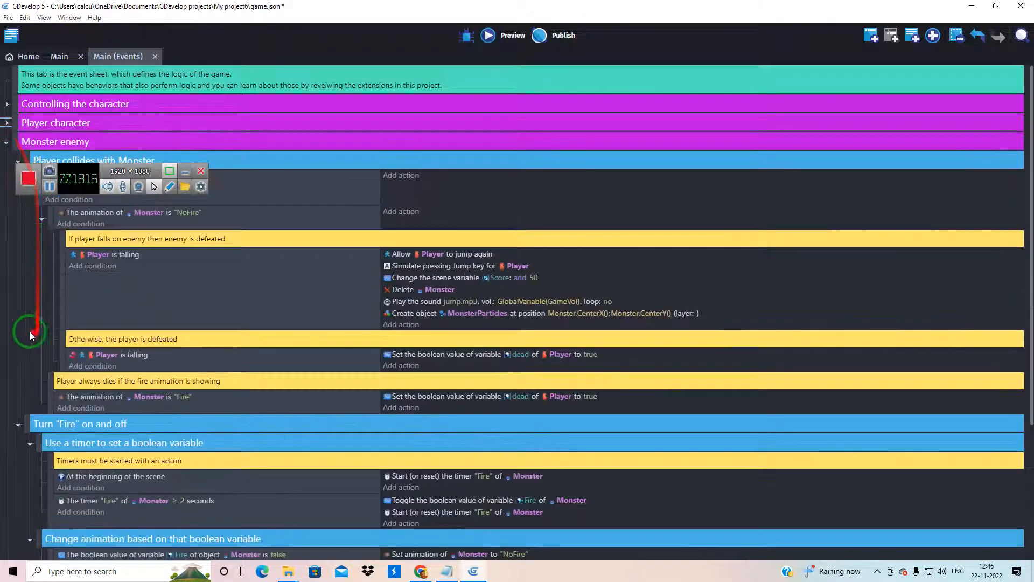
left_click(6, 144)
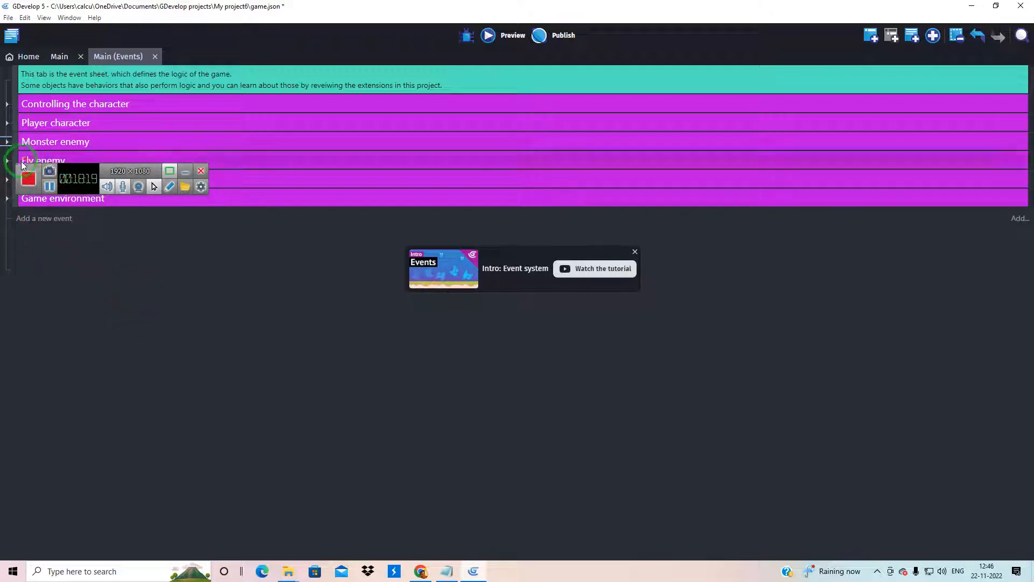
left_click_drag(49, 171, 143, 341)
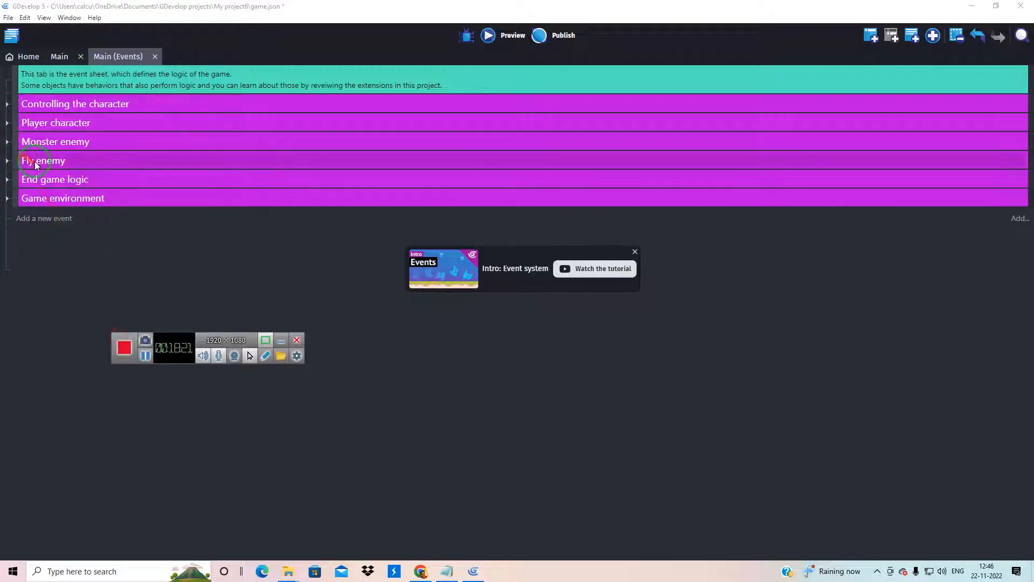
Look at the Monster and Fly enemies in the Main scene and expand the Monster enemy event group to review its logic
left_click(55, 56)
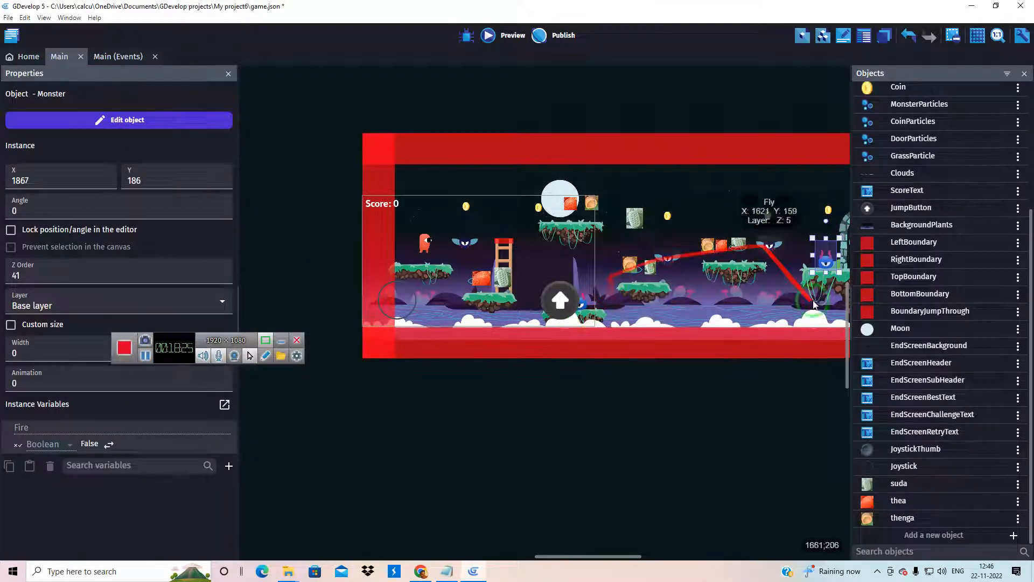
scroll(833, 264, "up", 3)
scroll(832, 264, "up", 5)
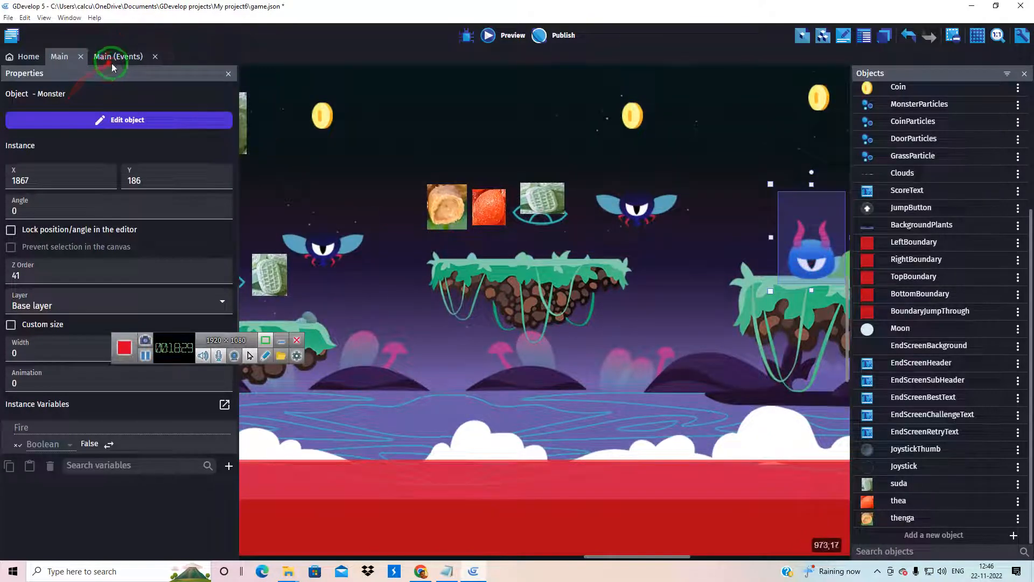
left_click(112, 57)
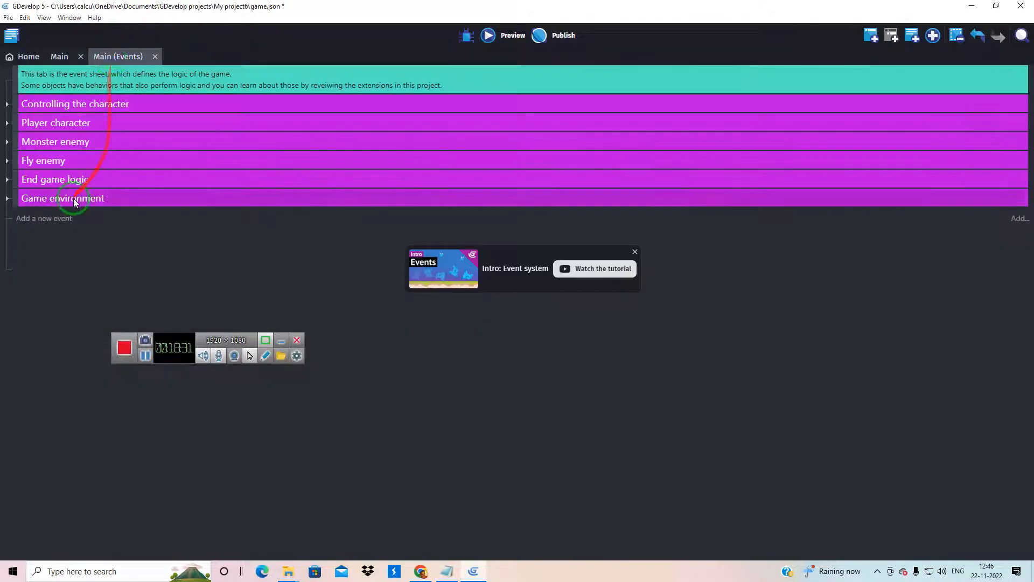
left_click(7, 142)
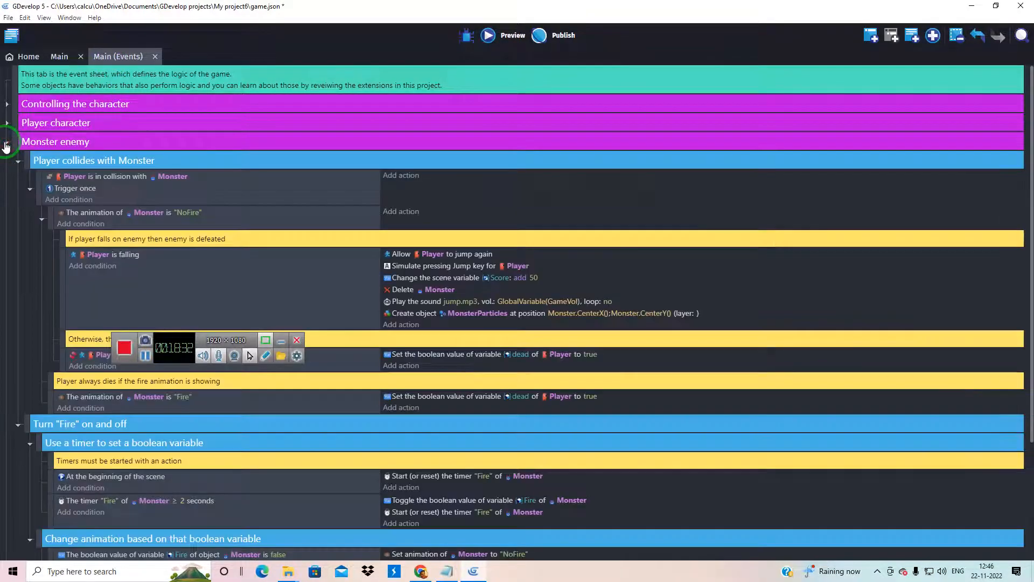
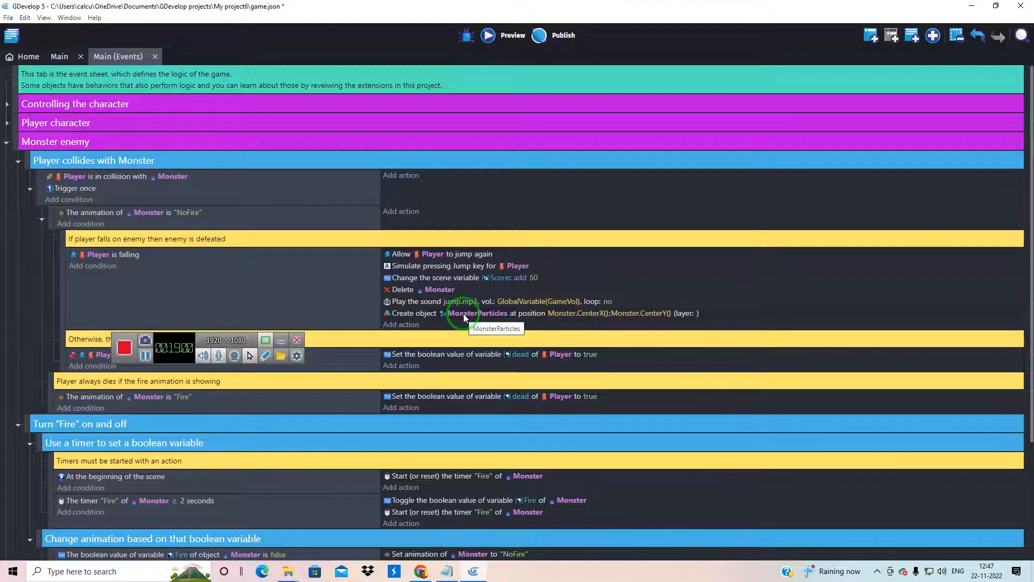
Collapse the Monster enemy event group and expand the Fly enemy group to review its collision and defeat logic
left_click(7, 144)
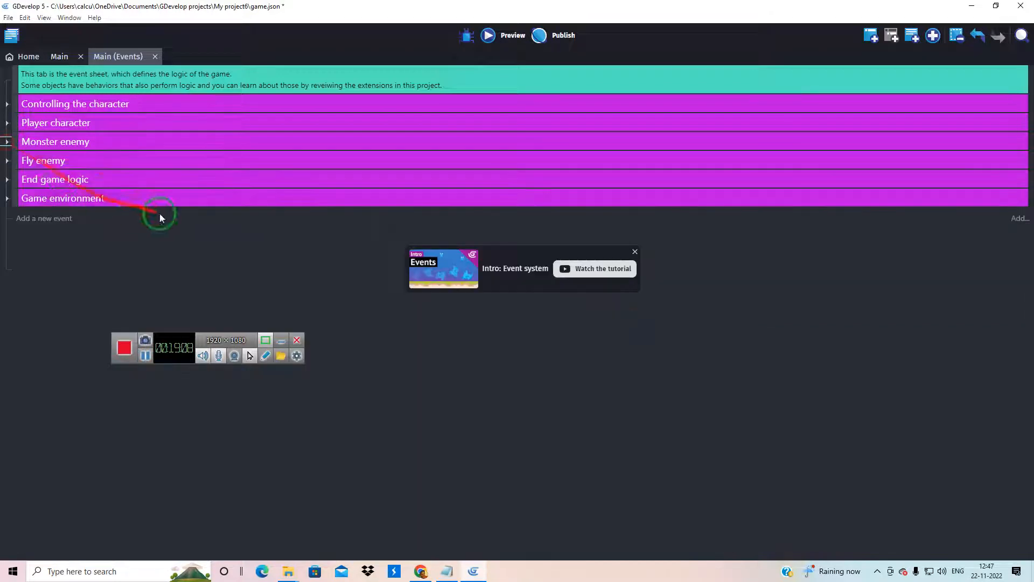
left_click(7, 161)
scroll(329, 248, "down", 3)
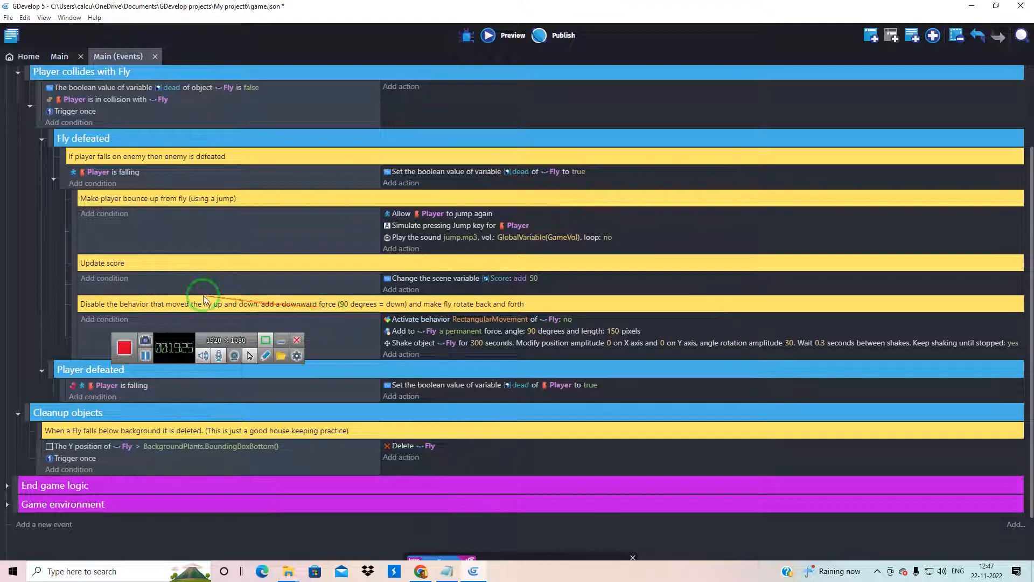
left_click(130, 308)
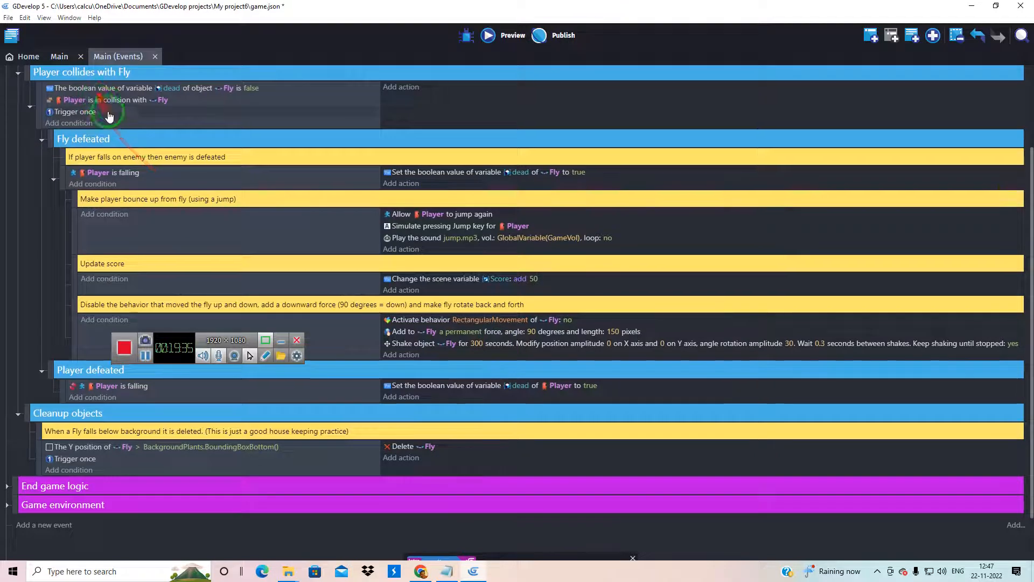
scroll(124, 171, "up", 1)
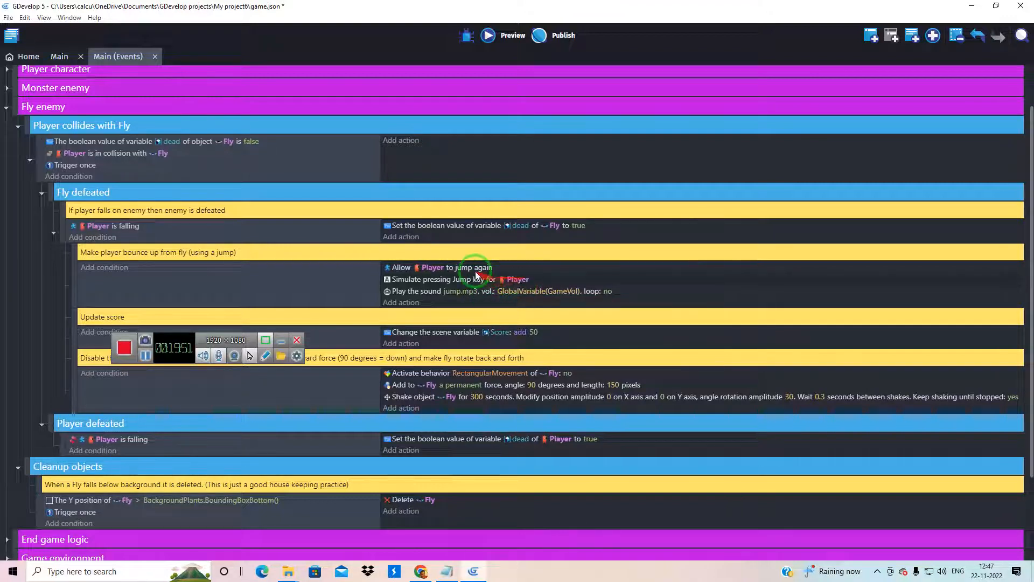
Inspect the jump.mp3 sound action and the Fly's permanent force action in the Fly defeated events, leaving both unchanged
double_click(467, 298)
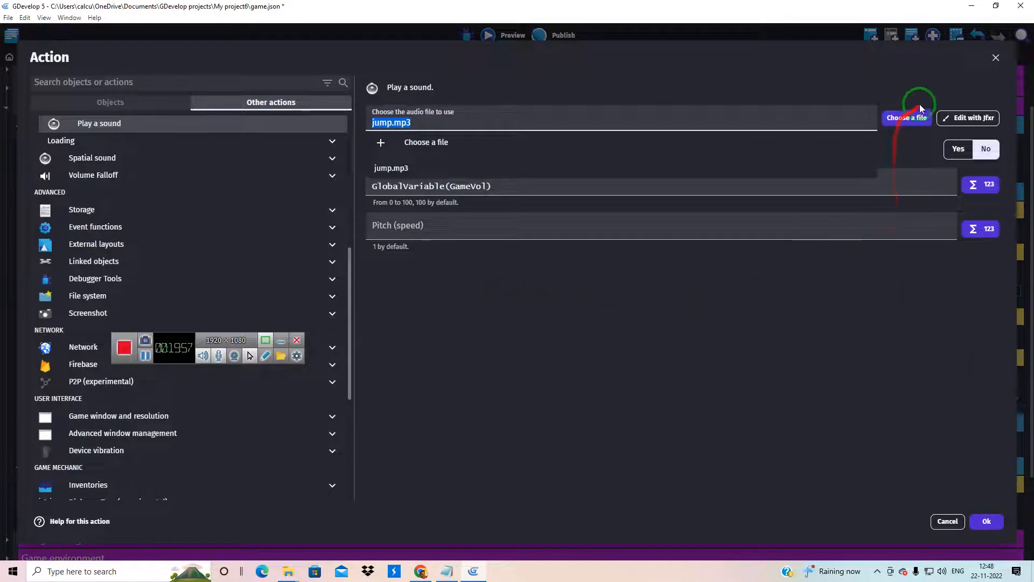
left_click(996, 58)
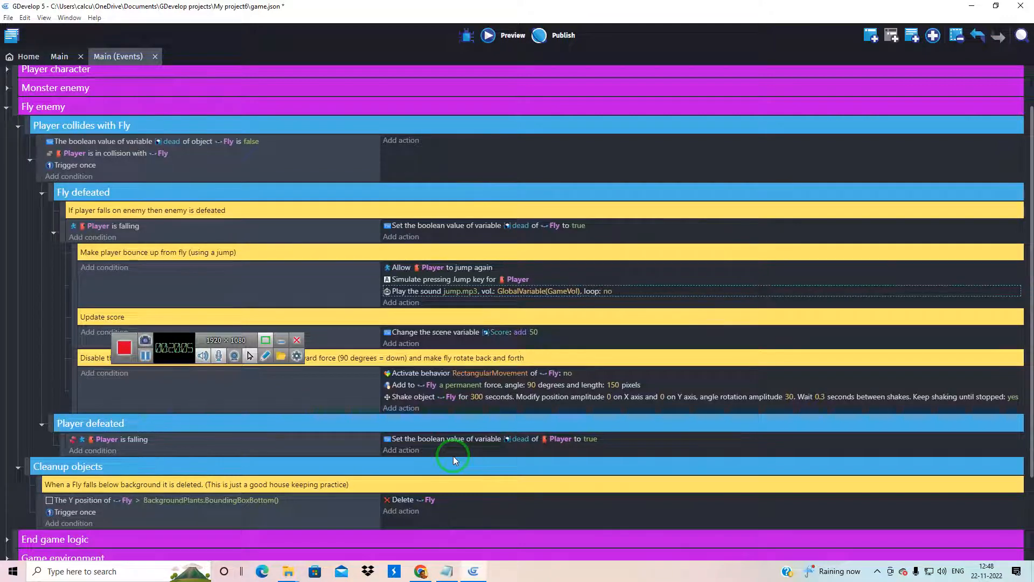
double_click(435, 386)
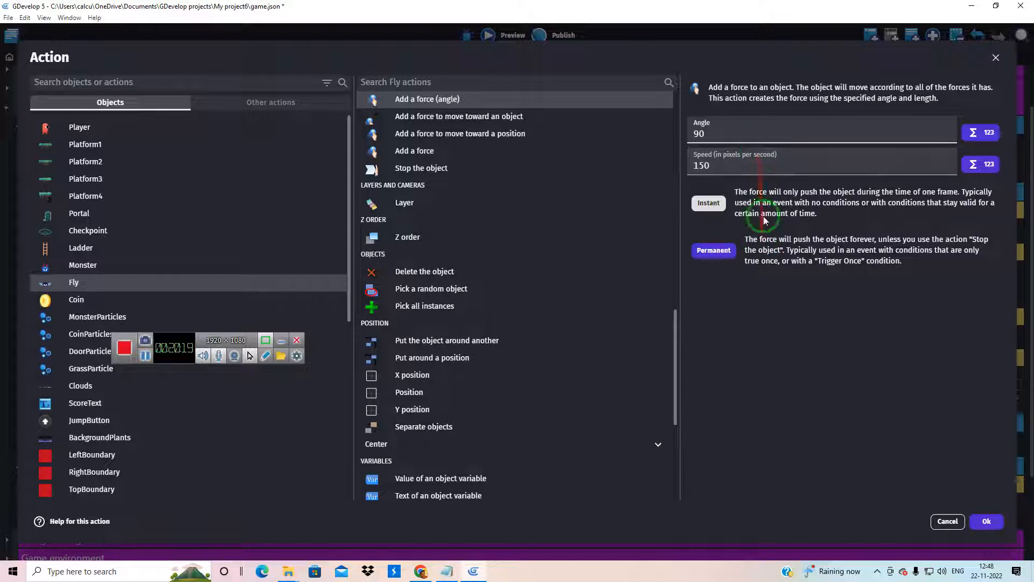
left_click(939, 527)
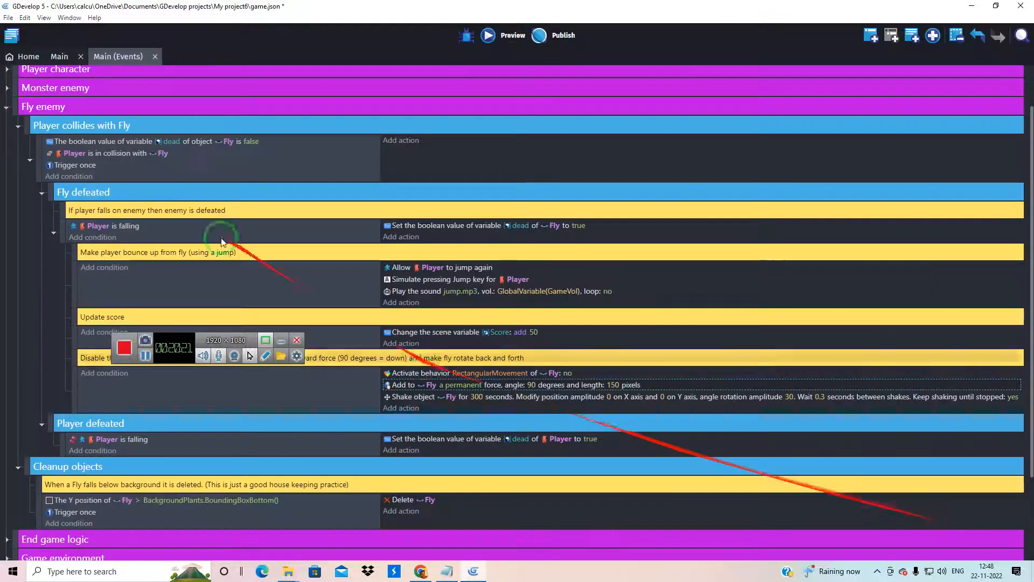
Inspect the Fly object's animation from the Main scene without changes, and briefly run and close a game preview
left_click(59, 57)
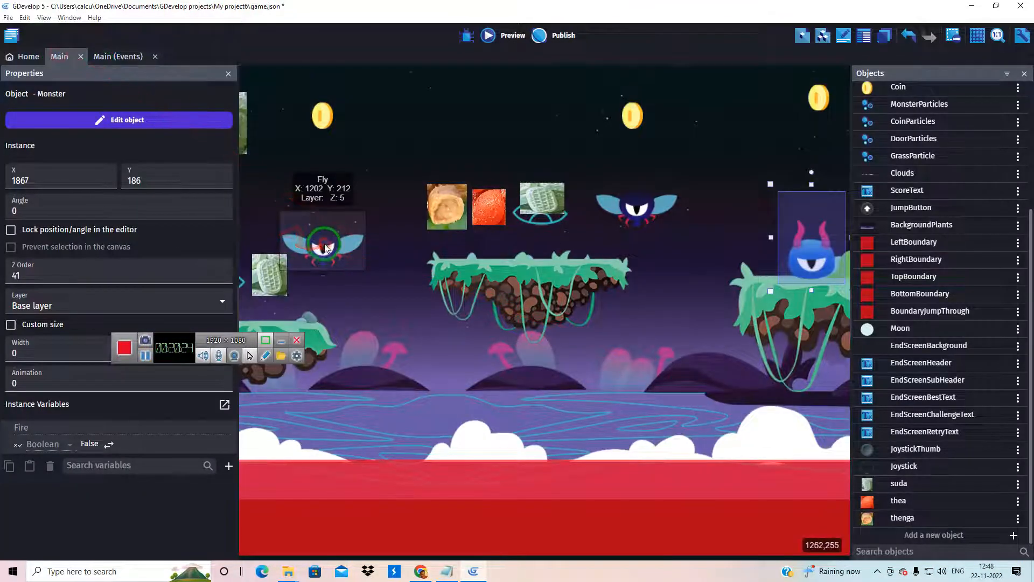
double_click(325, 247)
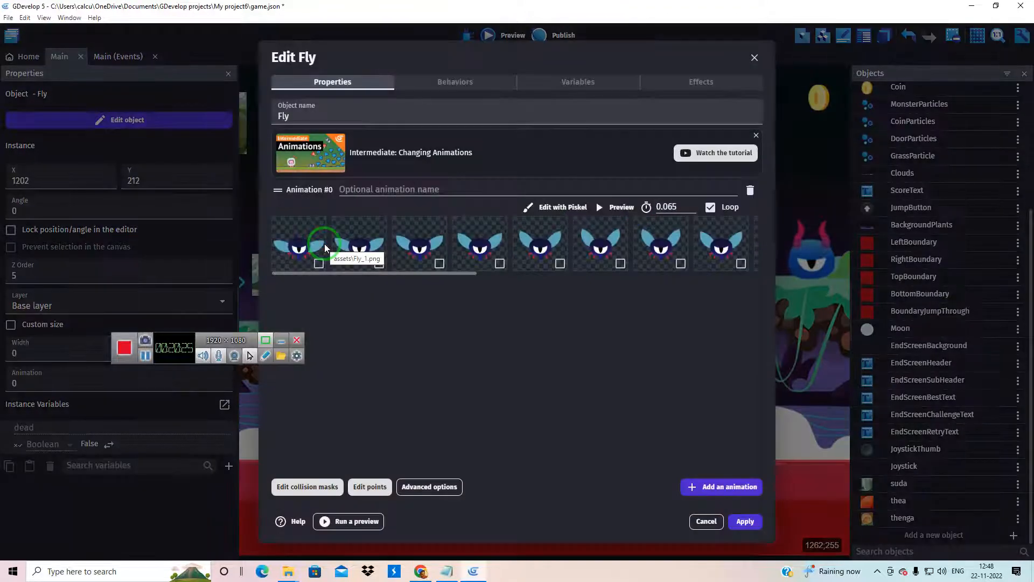
left_click(754, 58)
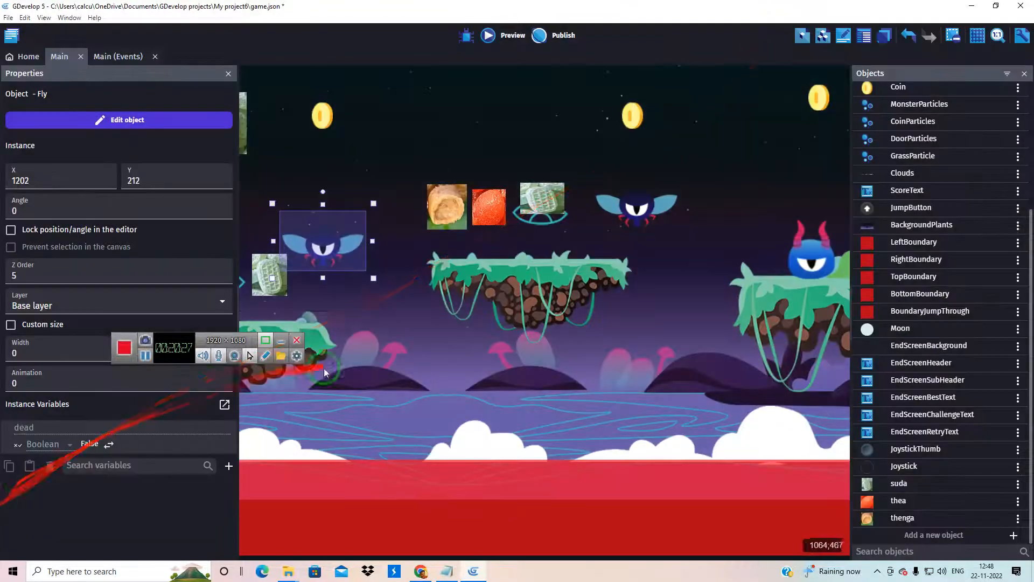
scroll(513, 315, "down", 4, "ctrl")
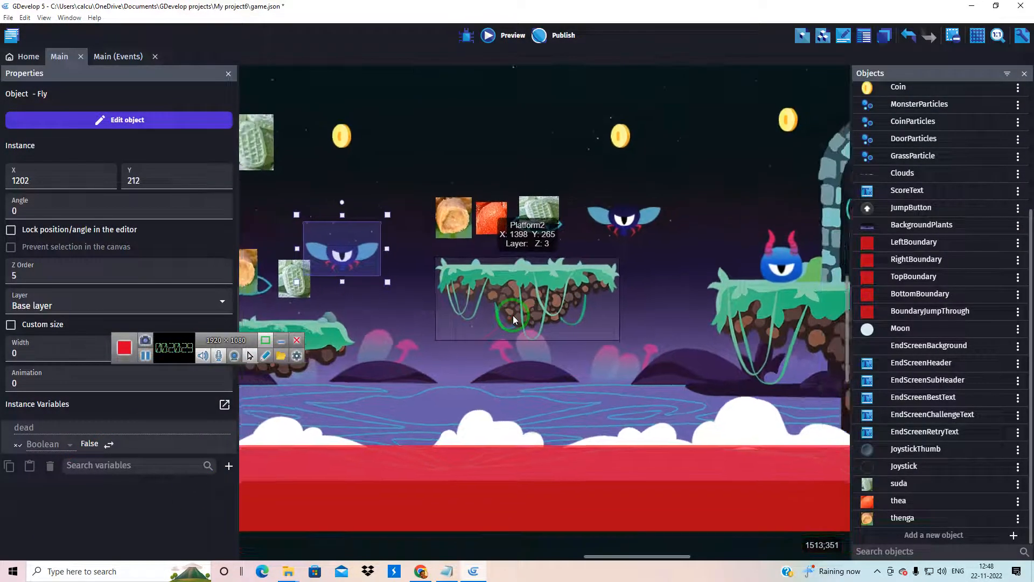
left_click(493, 43)
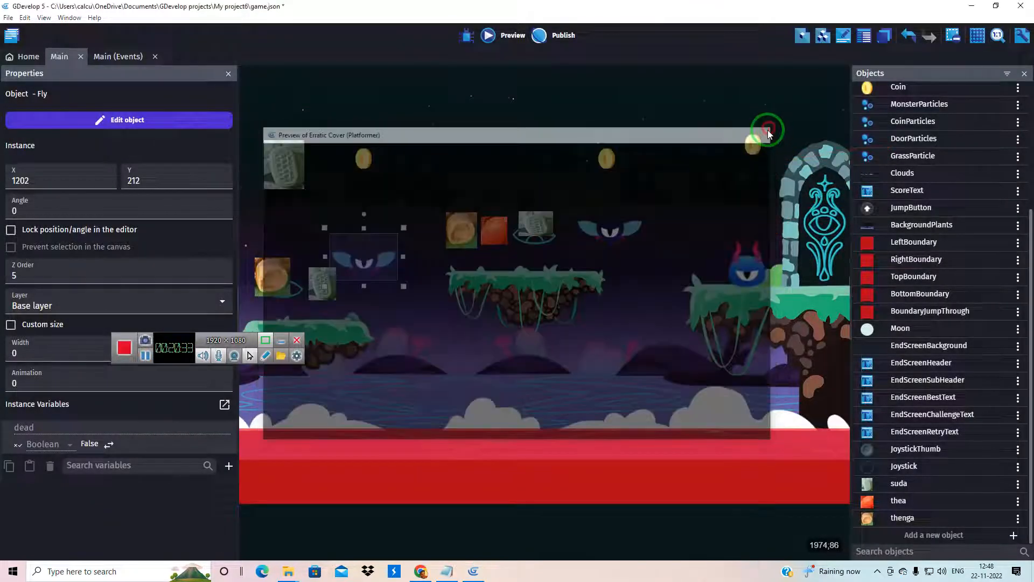
left_click(768, 131)
In the Main event sheet, collapse the Fly enemy group and review the Monster enemy group, folding its "Player collides with Monster" subgroup
left_click(118, 57)
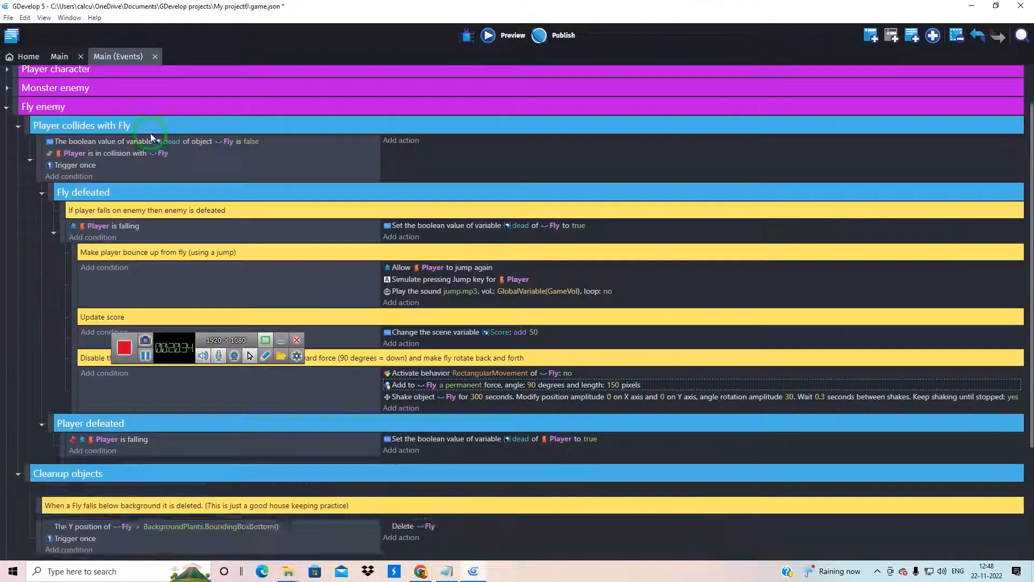
left_click(7, 110)
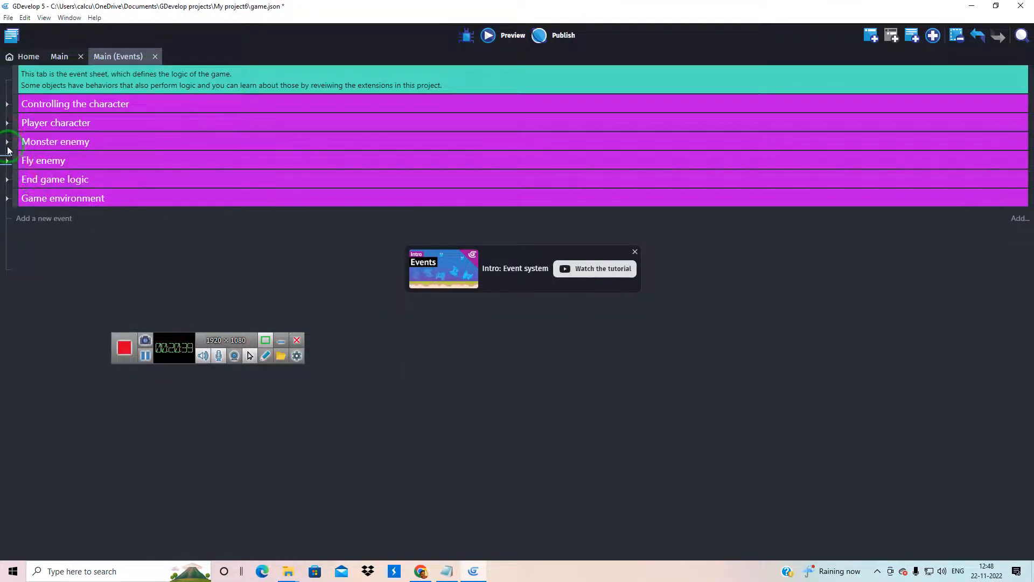
left_click(7, 142)
scroll(104, 197, "down", 3)
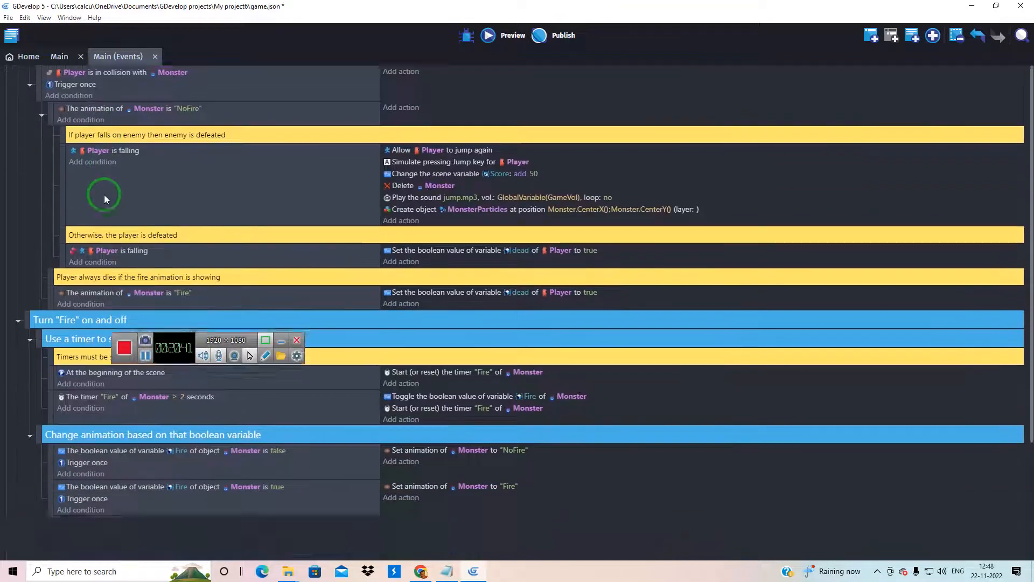
scroll(93, 233, "up", 1)
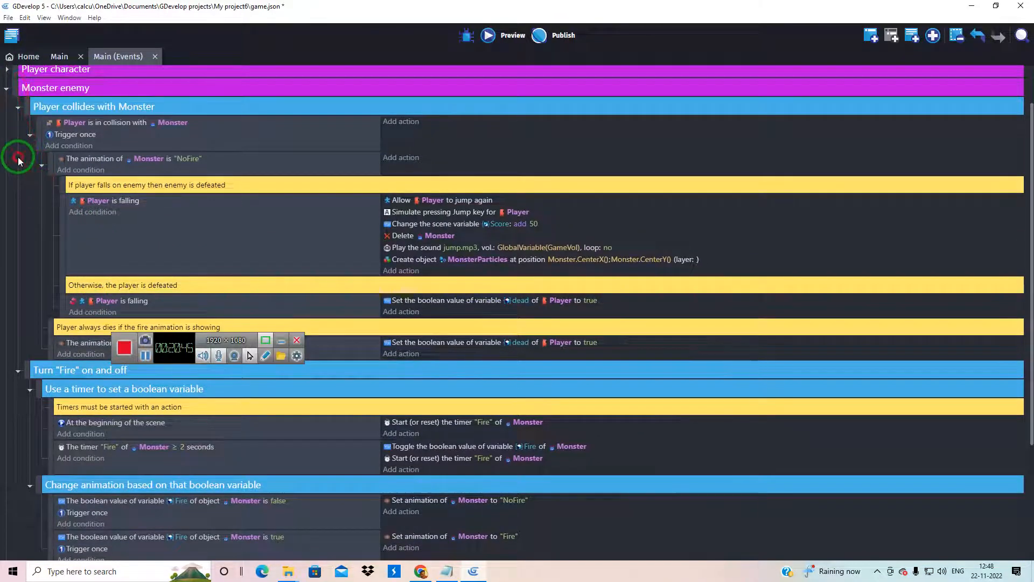
left_click(18, 109)
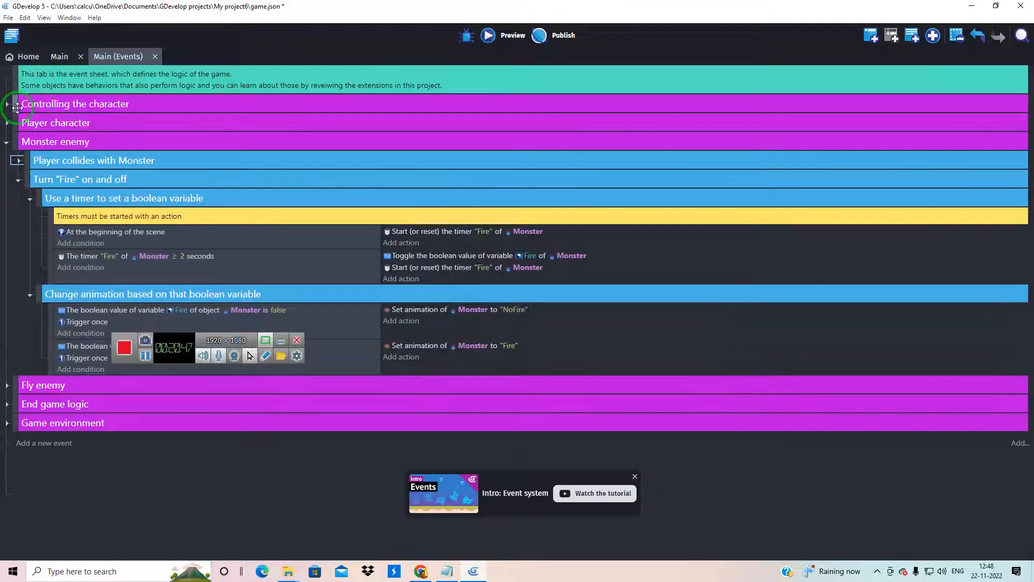
Copy the whole Monster enemy event group and paste a duplicate of it into the Main scene's event sheet
right_click(17, 141)
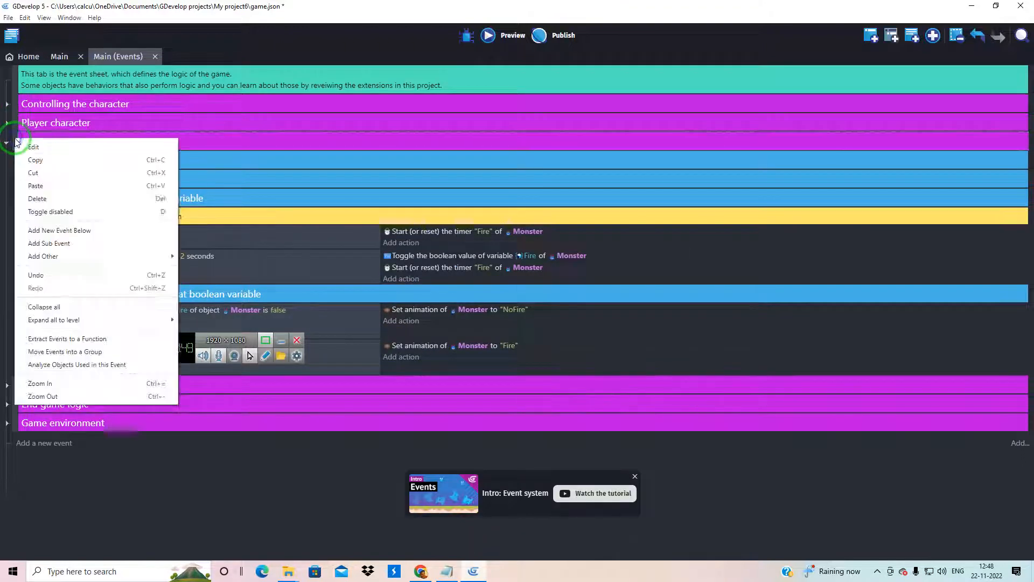
left_click(26, 161)
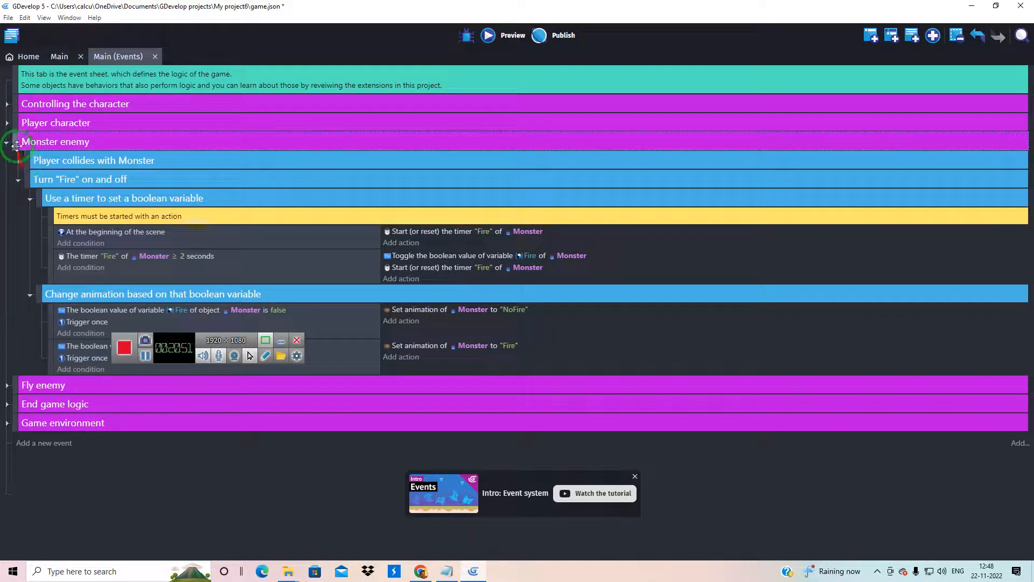
right_click(13, 146)
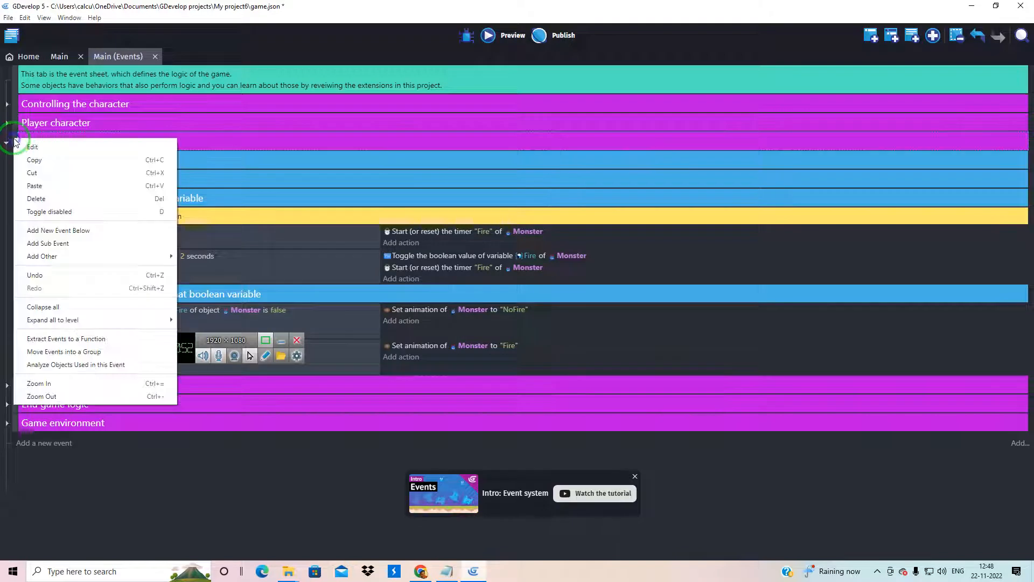
left_click(30, 185)
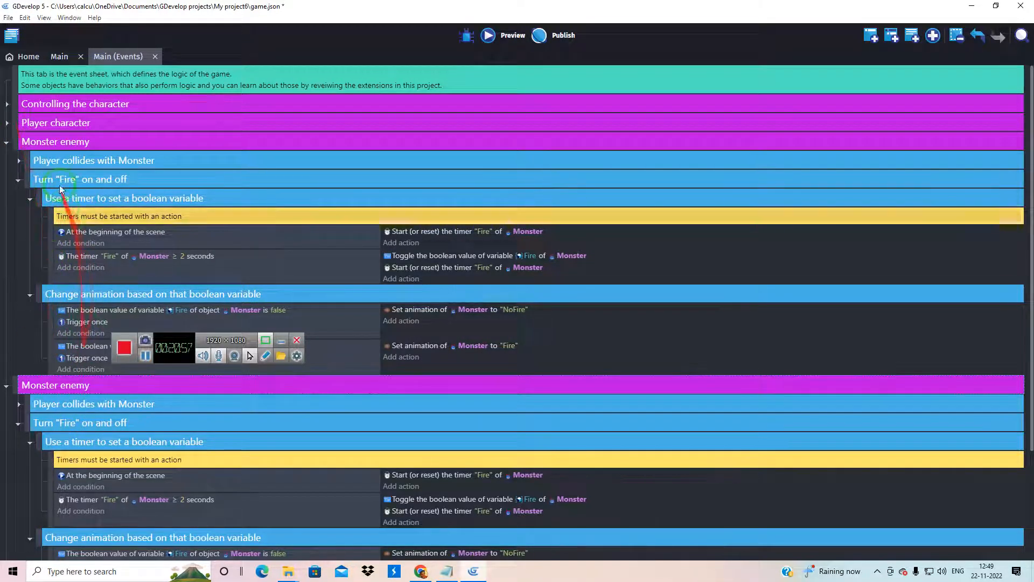
Paste another copy of the Monster enemy event group next to the duplicate, above the Fly enemy group
scroll(68, 377, "down", 1)
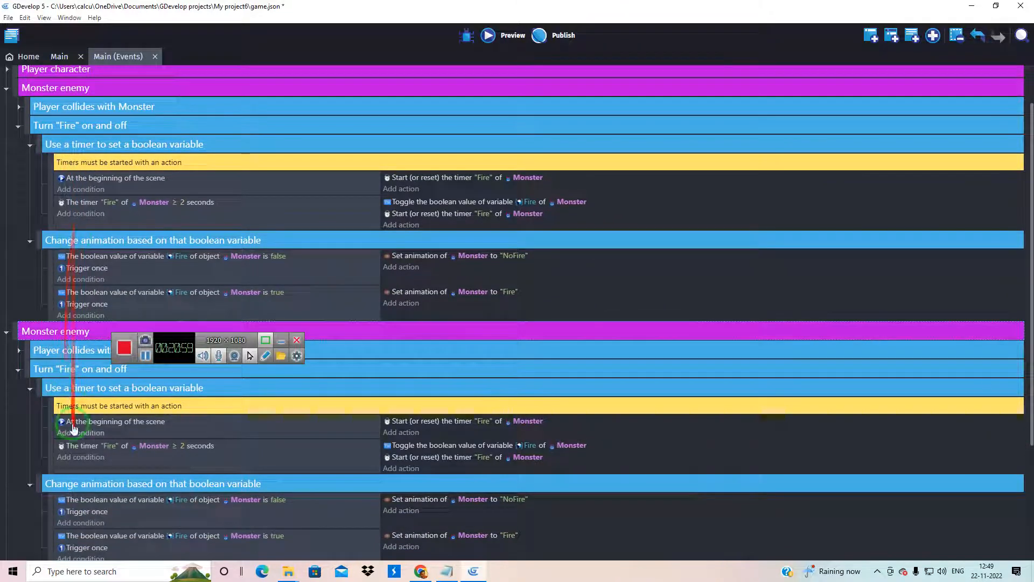
scroll(73, 334, "down", 3)
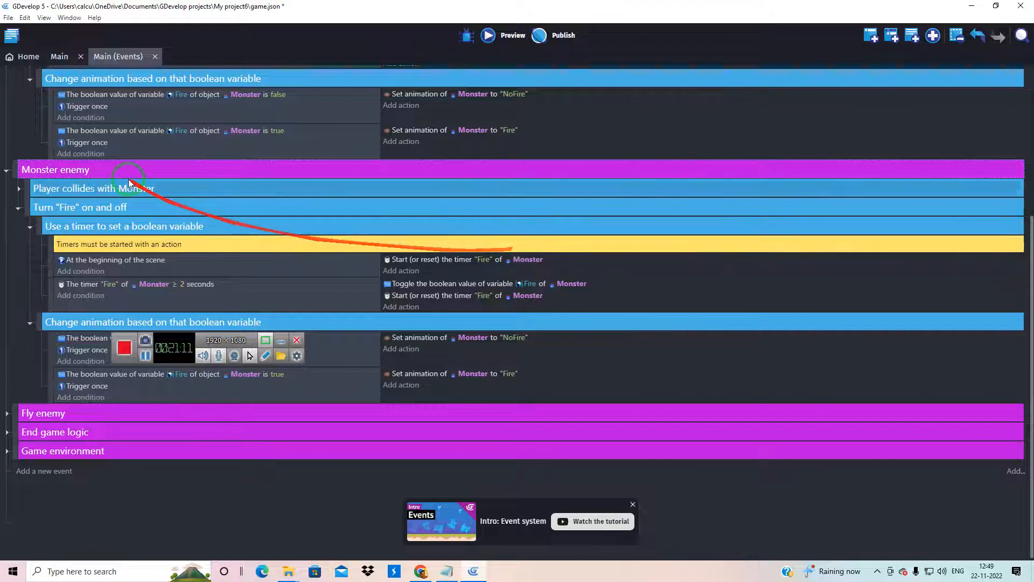
right_click(14, 165)
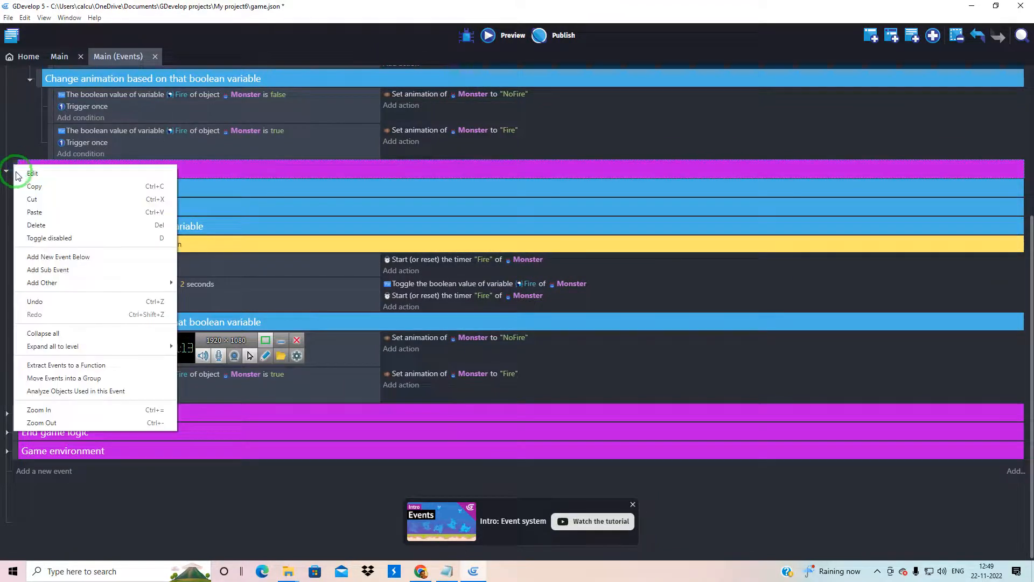
left_click(65, 198)
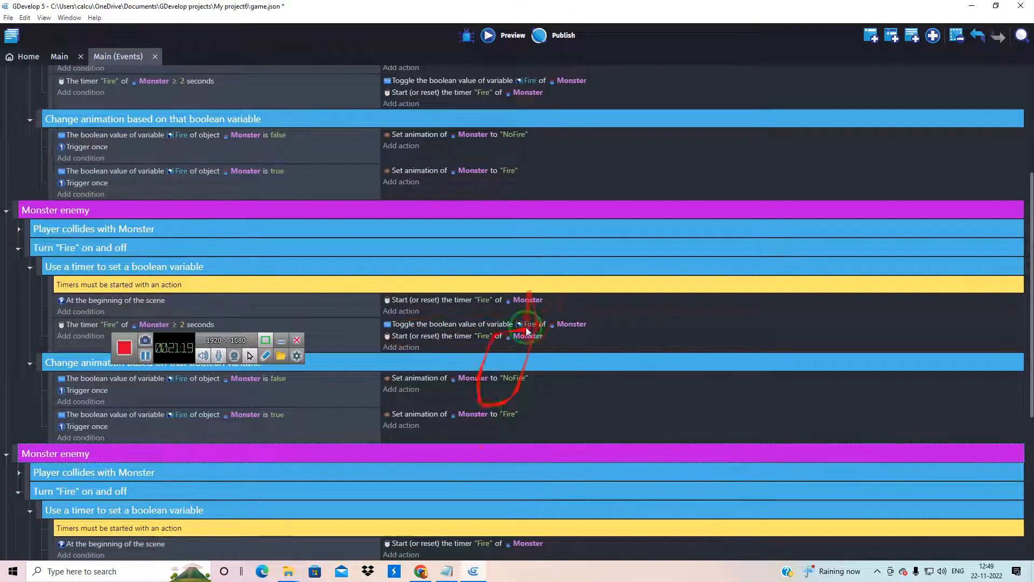
scroll(215, 195, "down", 4)
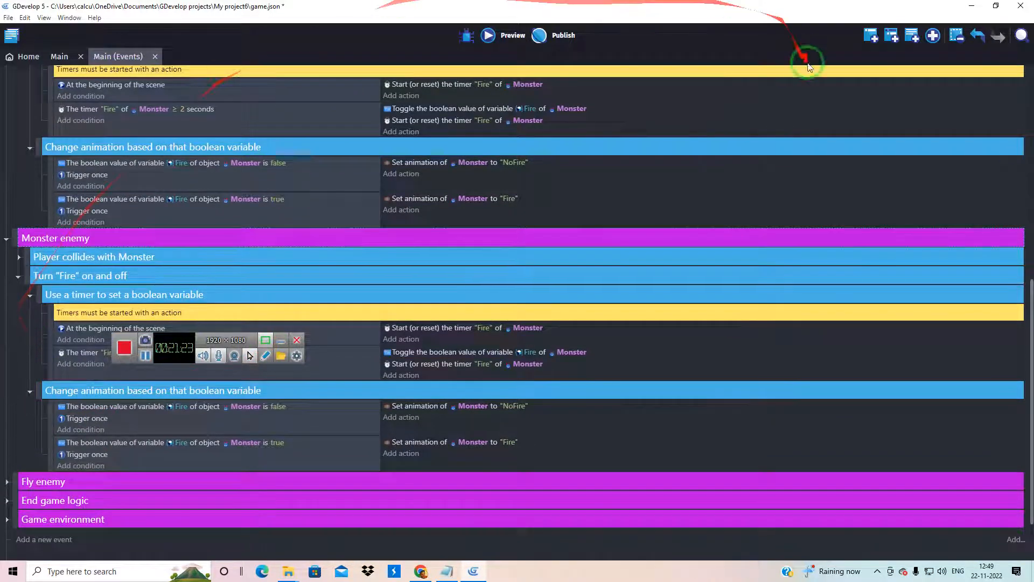
left_click(959, 10)
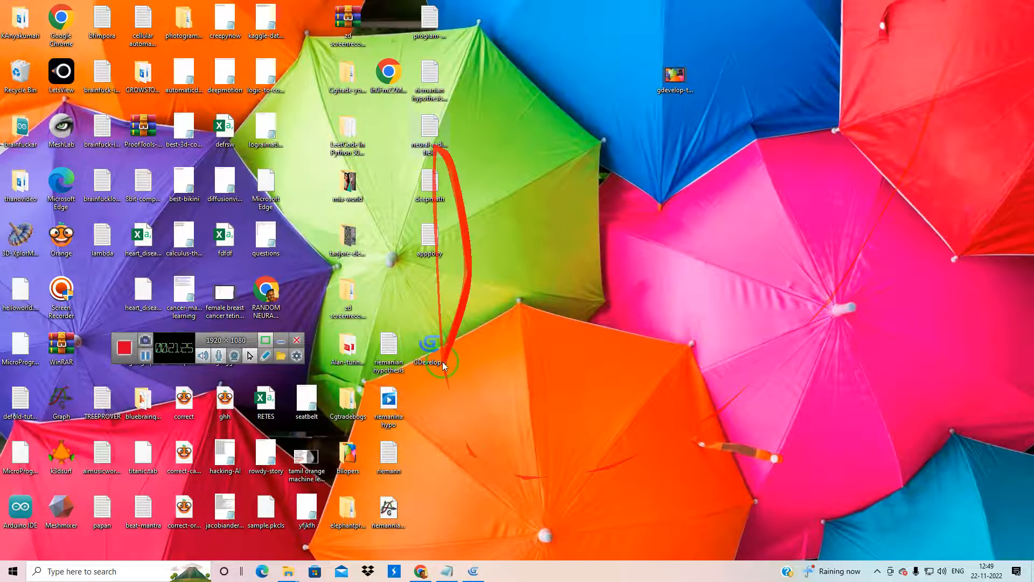
left_click(298, 362)
left_click(339, 363)
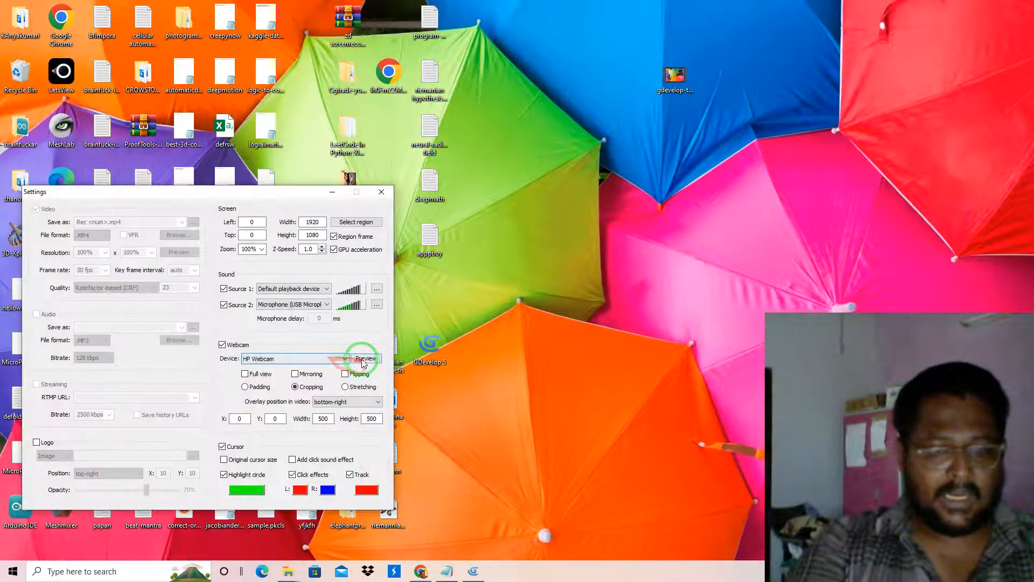
left_click(376, 359)
left_click_drag(844, 396, 370, 199)
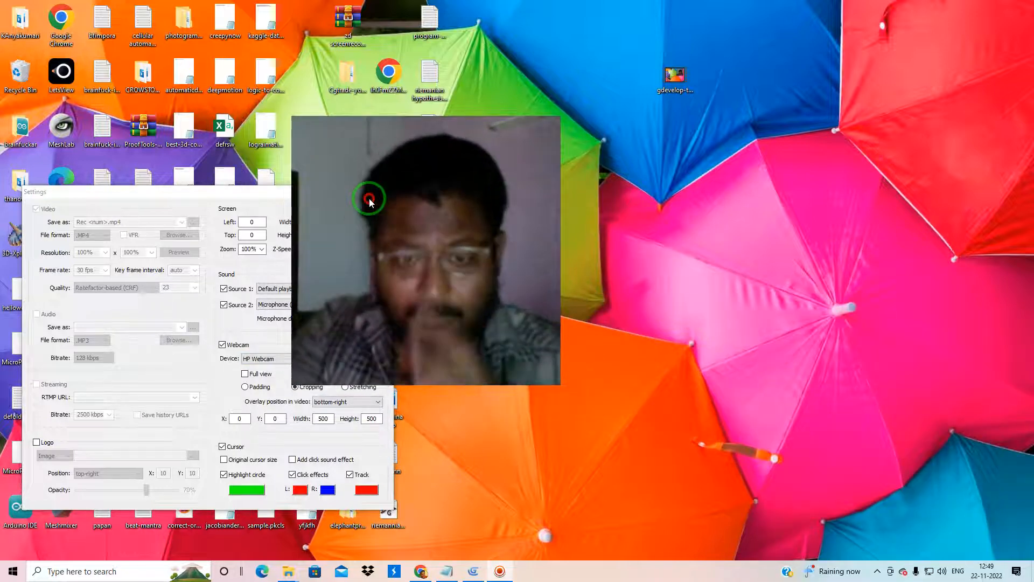
left_click(470, 578)
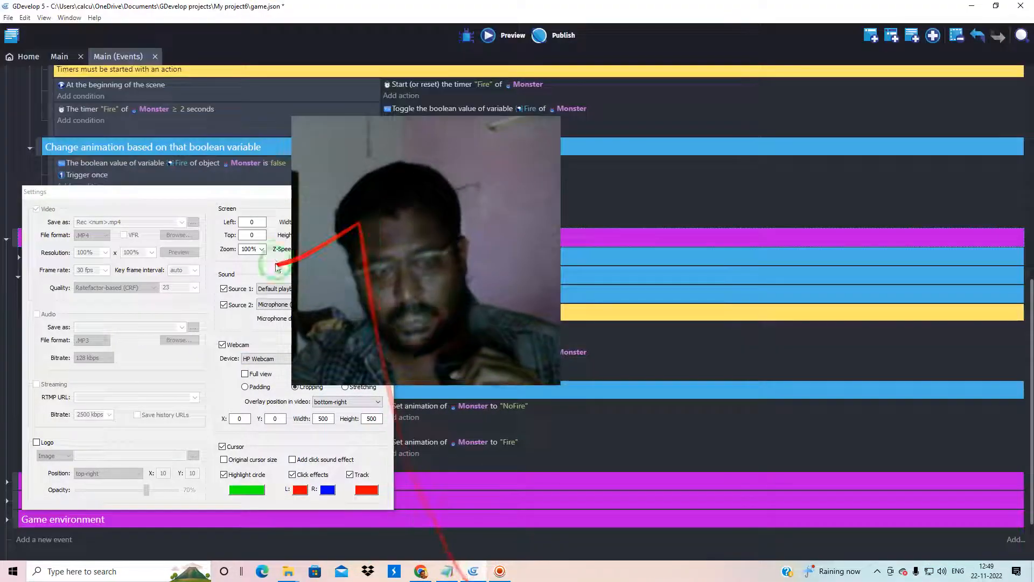
left_click_drag(356, 248, 560, 273)
left_click(383, 194)
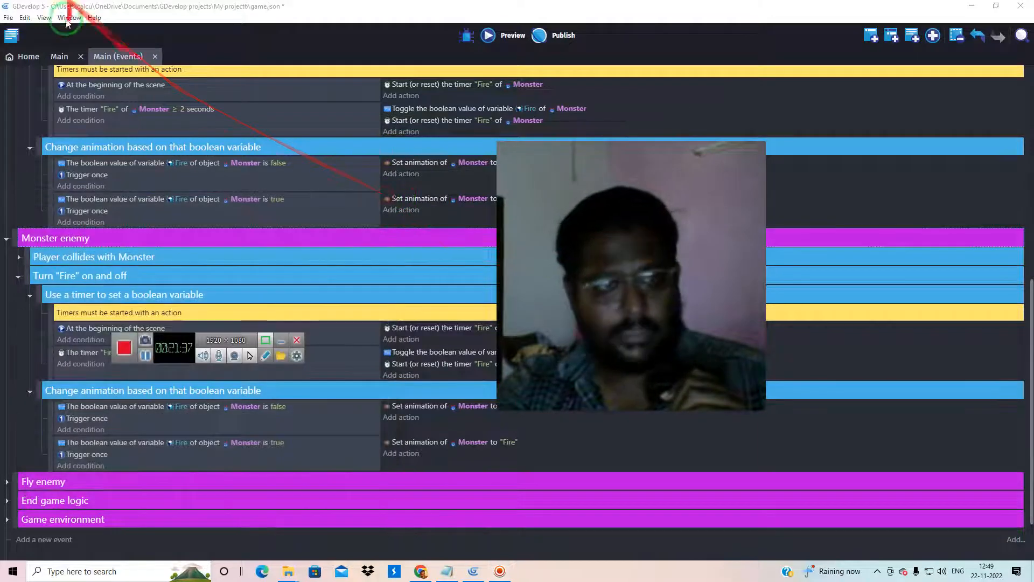
Return to the Main scene's layout and select the BackgroundPlants instance
left_click(59, 64)
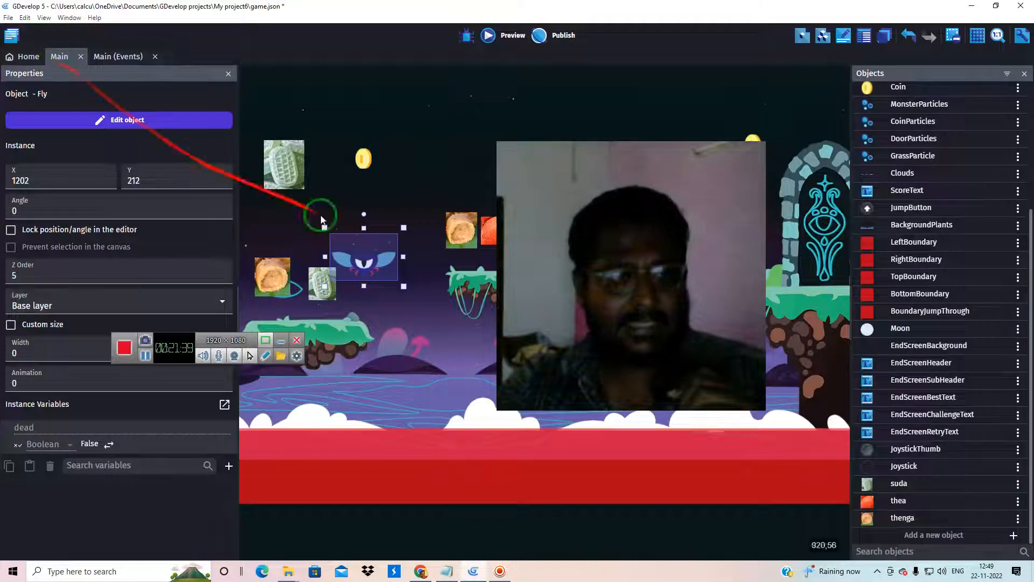
left_click_drag(605, 247, 724, 263)
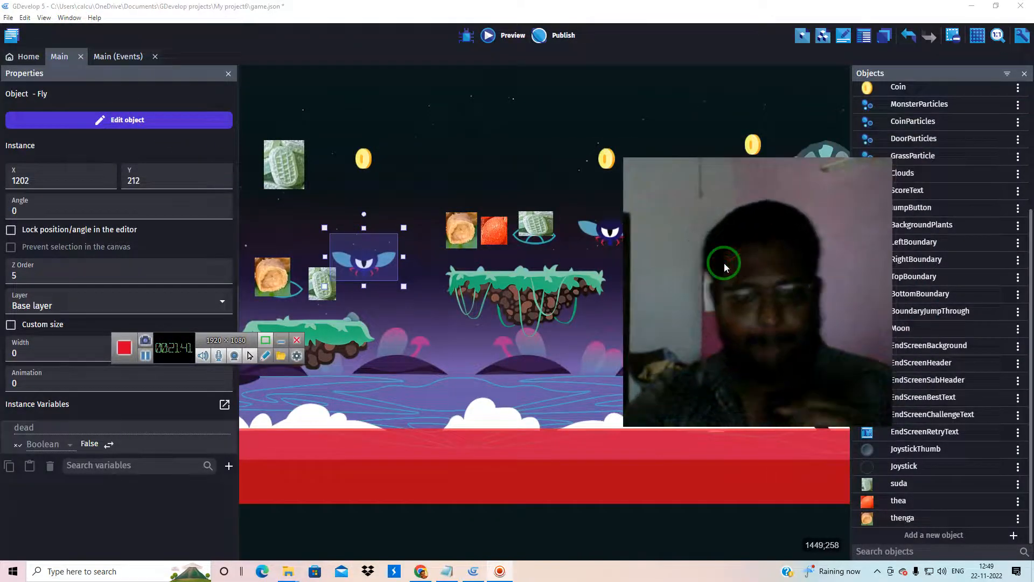
left_click(441, 140)
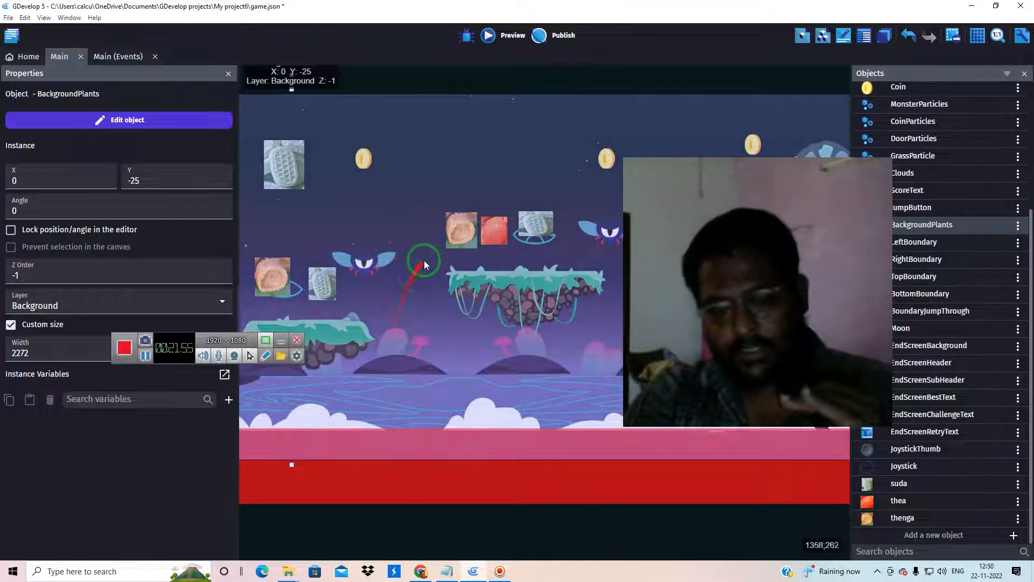
Open the Platform2 object from the scene layout to view its sprite animation, and close its editor without changes
scroll(432, 244, "down", 5, "ctrl")
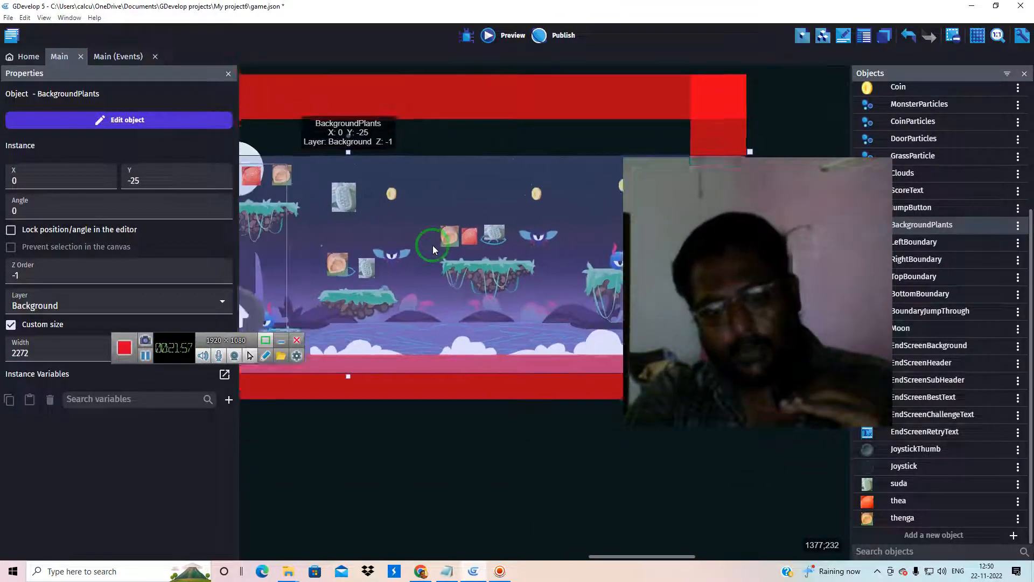
double_click(480, 279)
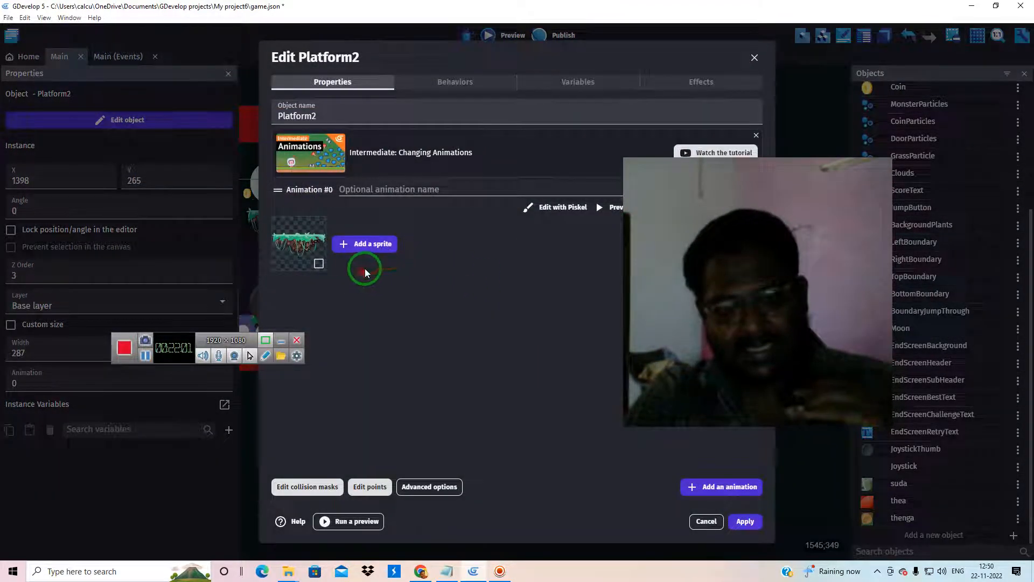
left_click(752, 57)
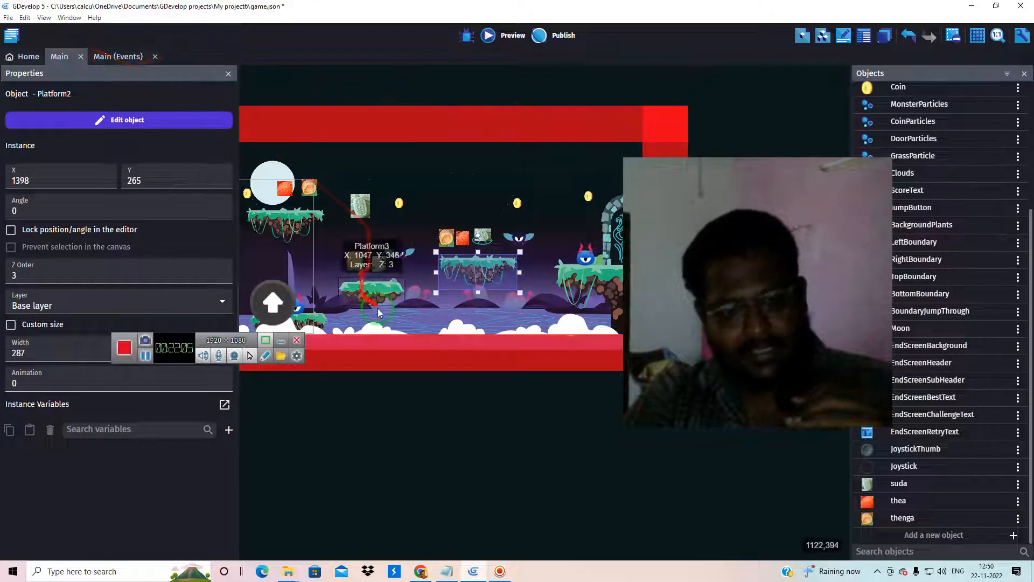
scroll(901, 233, "up", 5)
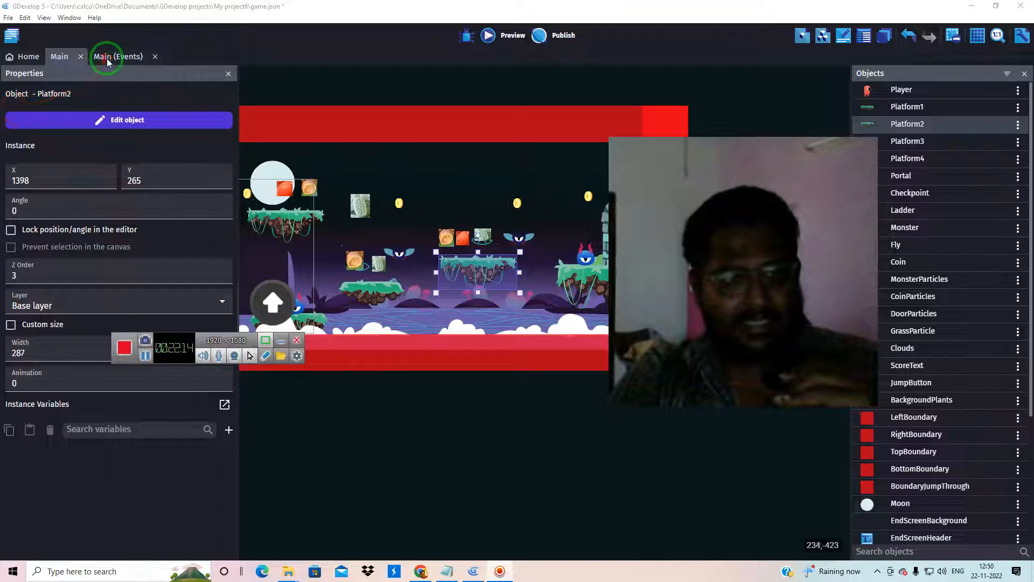
In the Main event sheet, expand the End game logic group and examine its end-screen and "Make player fall into portal" events
left_click(107, 58)
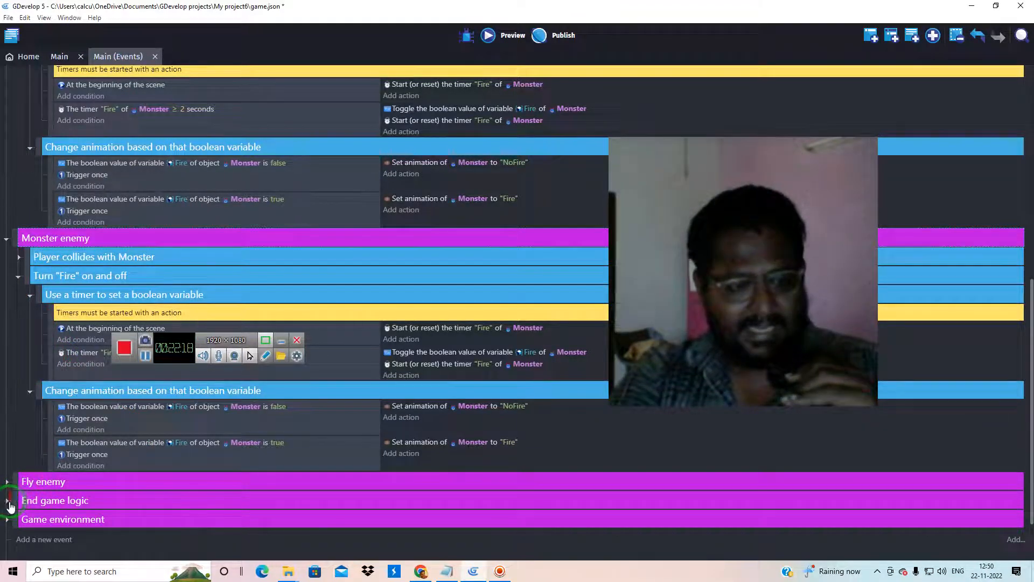
left_click(17, 502)
scroll(56, 464, "down", 5)
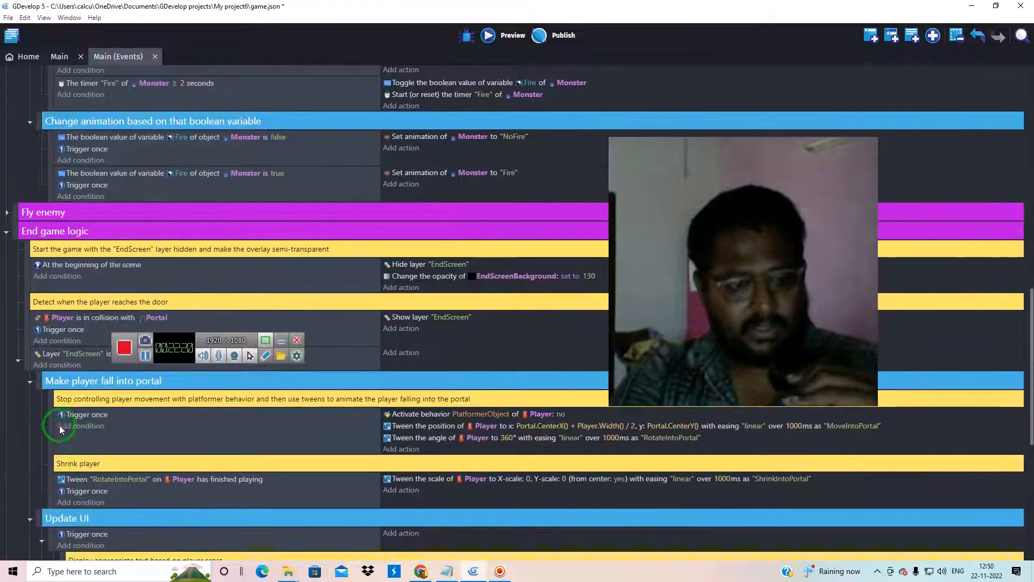
left_click(60, 403)
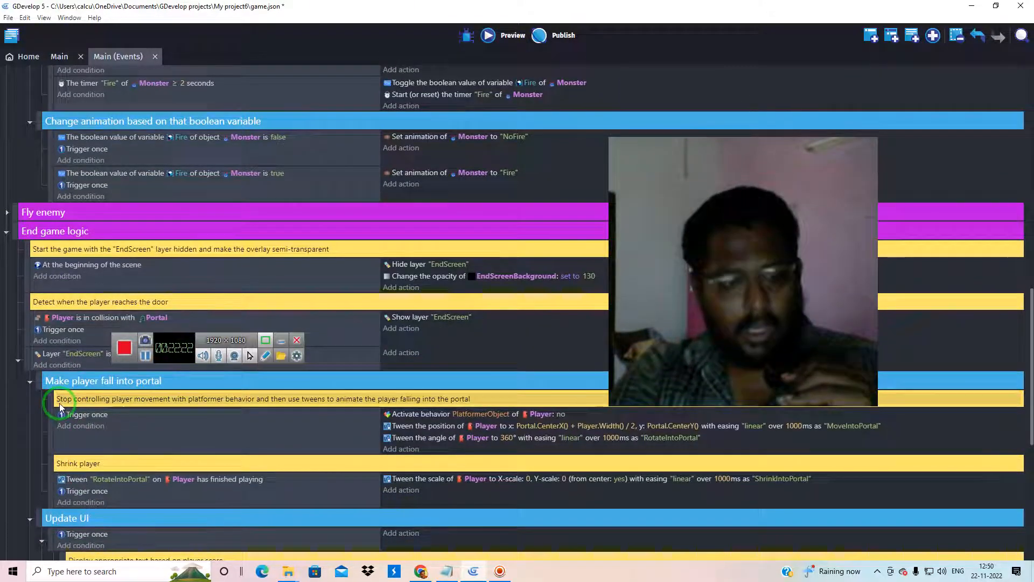
scroll(59, 403, "down", 1)
scroll(59, 404, "down", 2)
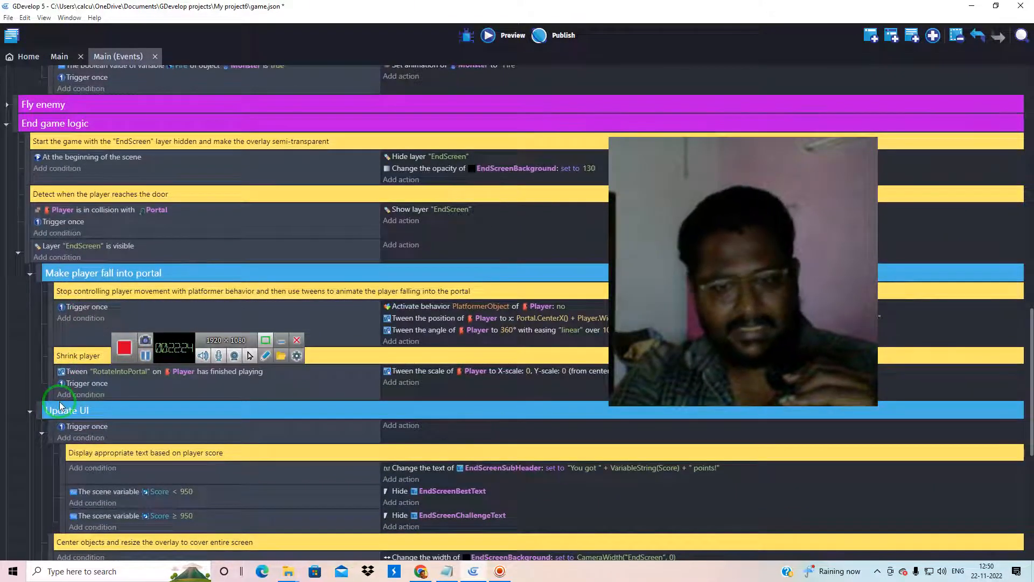
Open the action that deactivates the Player's PlatformerObject behavior, view its parameters and close it without changes
left_click(488, 308)
double_click(486, 303)
left_click_drag(745, 179, 786, 391)
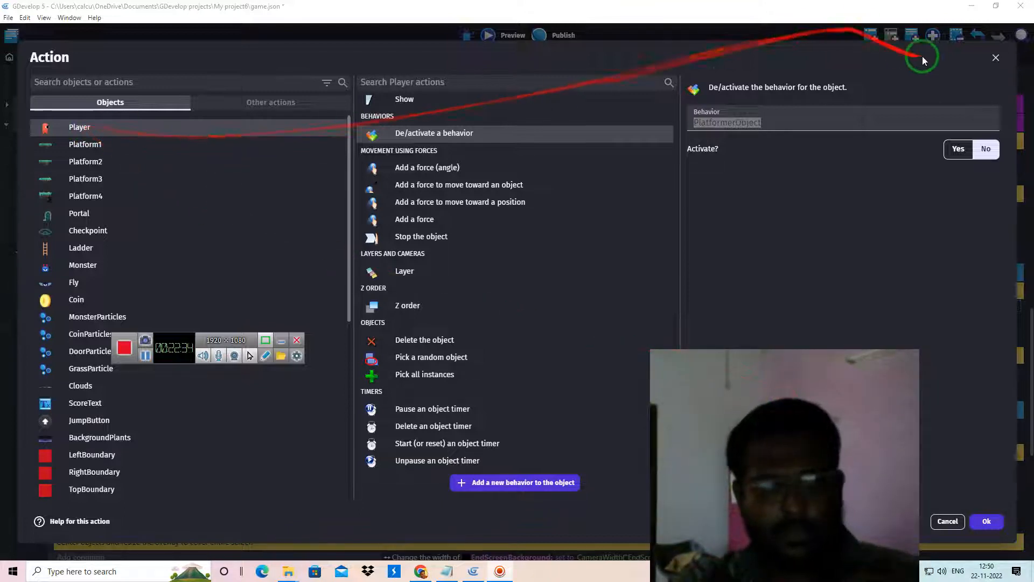
left_click(996, 58)
Examine the Update UI and Restart Scene events of the End game logic group
scroll(61, 389, "down", 5)
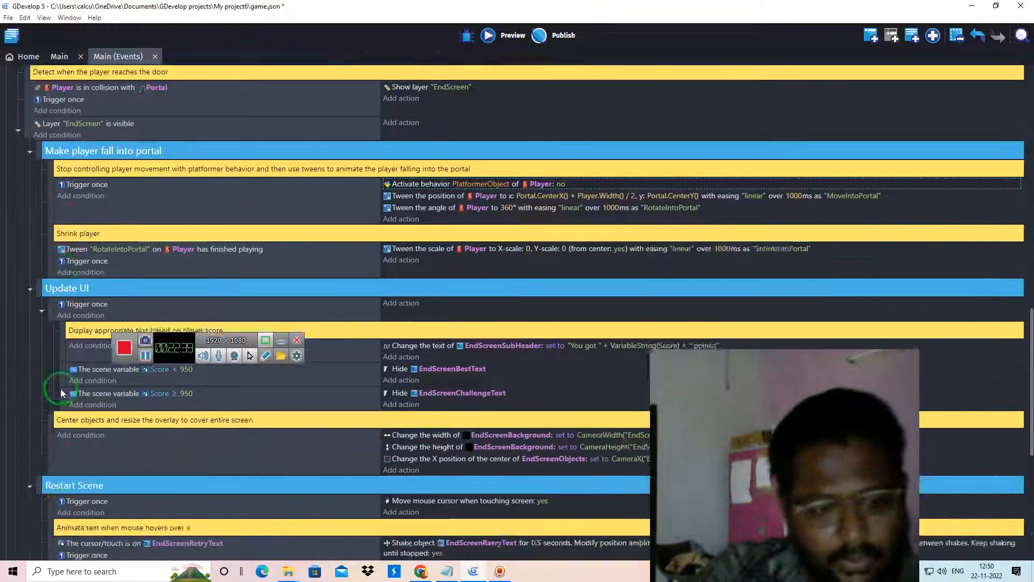
scroll(60, 389, "down", 2)
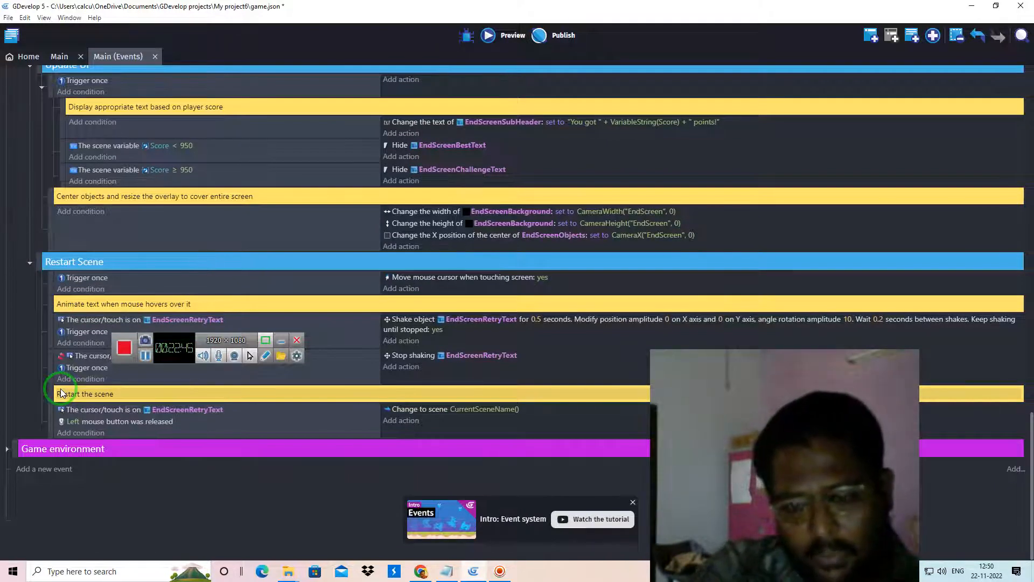
left_click(740, 440)
left_click_drag(740, 443, 628, 139)
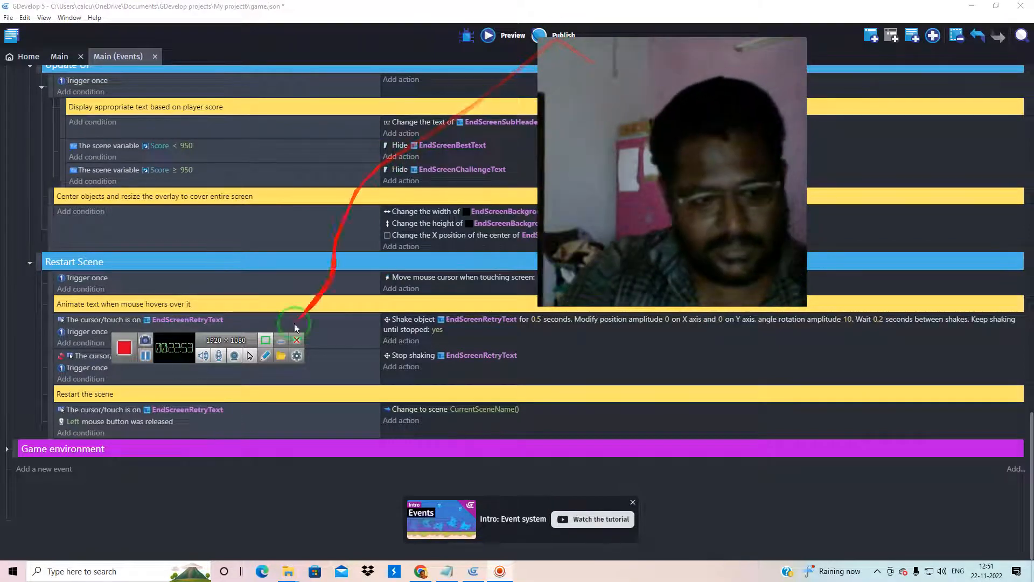
Expand the Game environment group and examine its Camera, Background, Display current score and Portal sound effect events
left_click(6, 450)
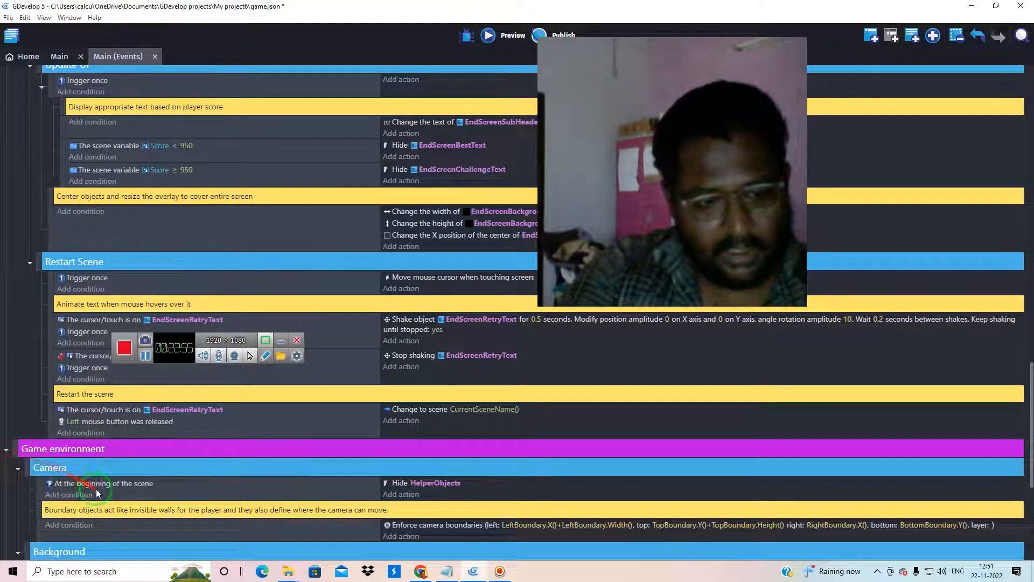
scroll(121, 472, "down", 4)
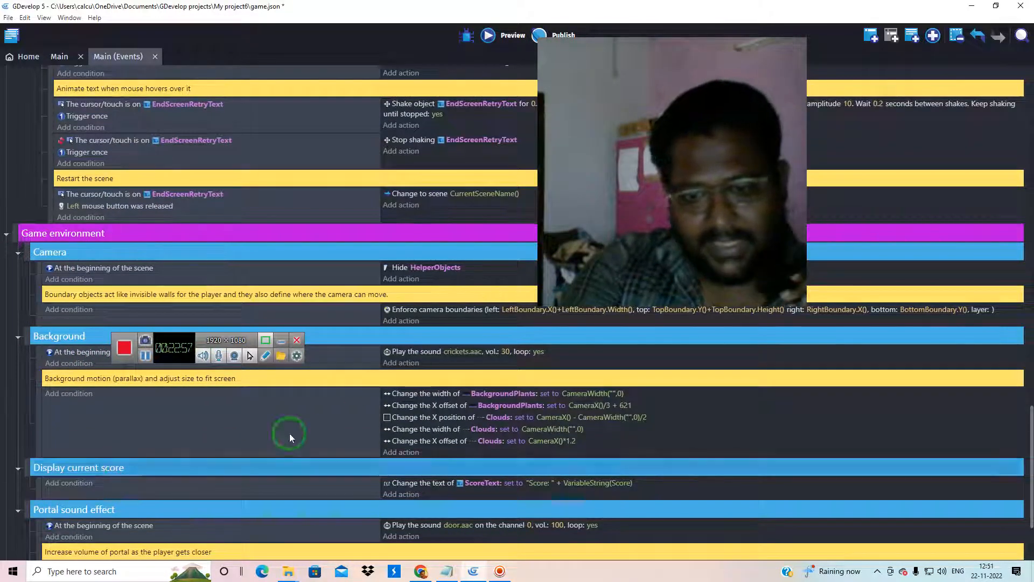
left_click_drag(648, 179, 812, 174)
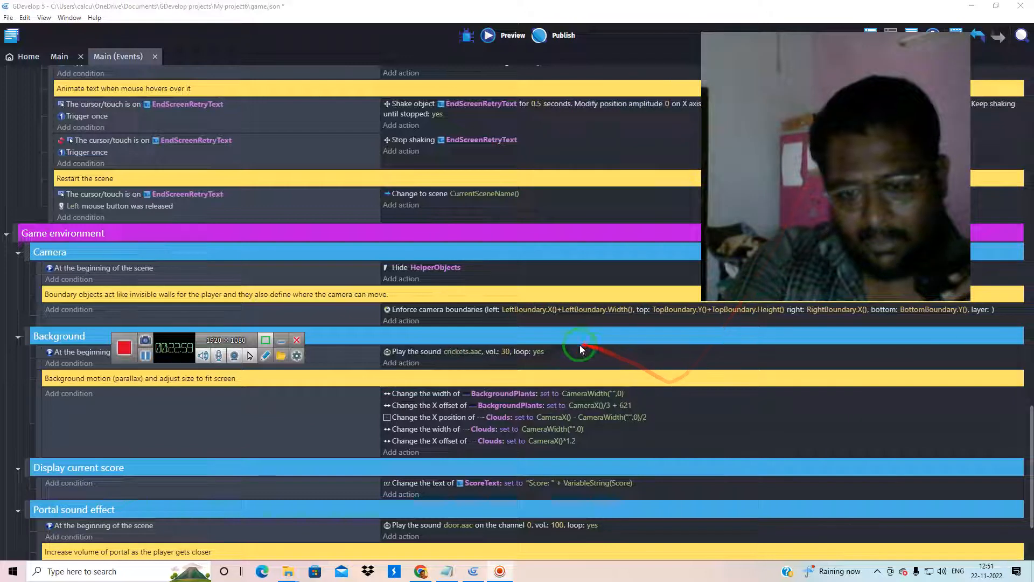
scroll(571, 408, "down", 2)
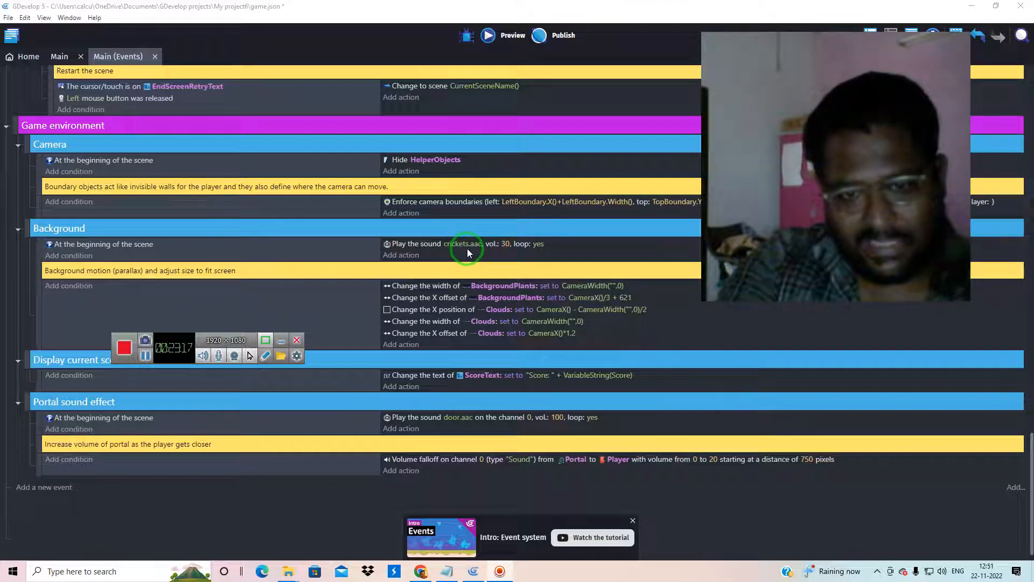
Copy the whole Game environment event group
right_click(14, 126)
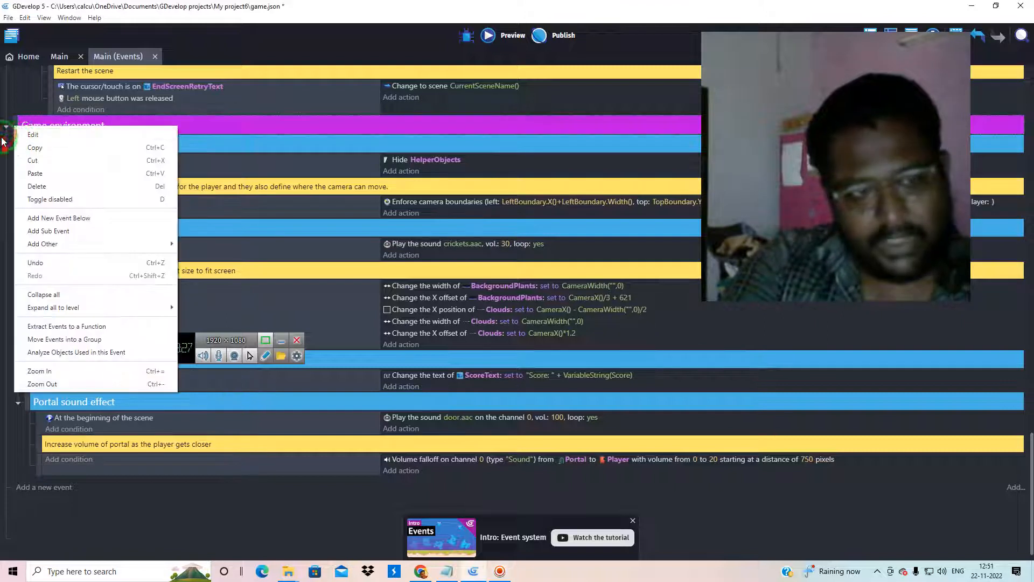
left_click(32, 146)
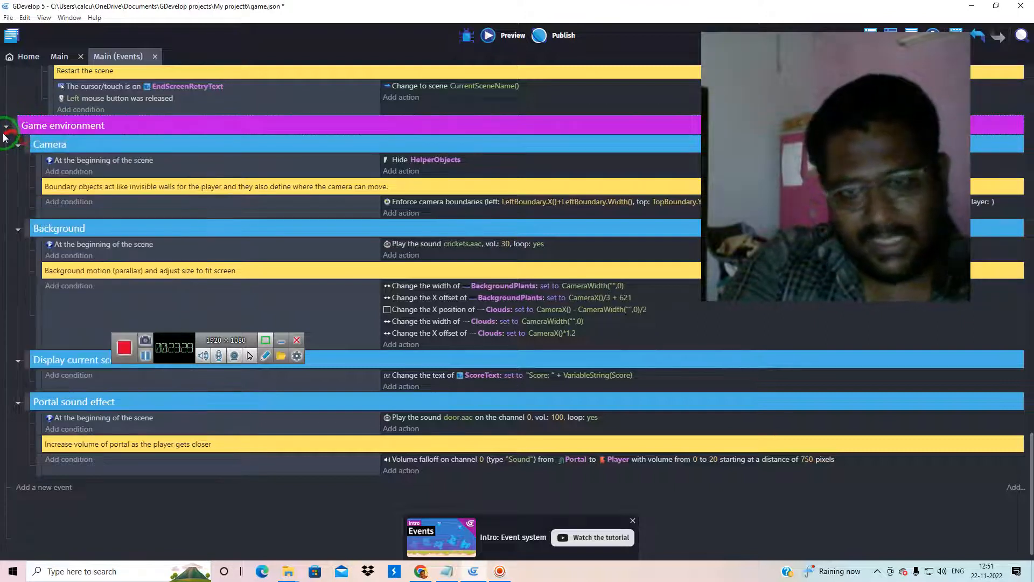
left_click(25, 132)
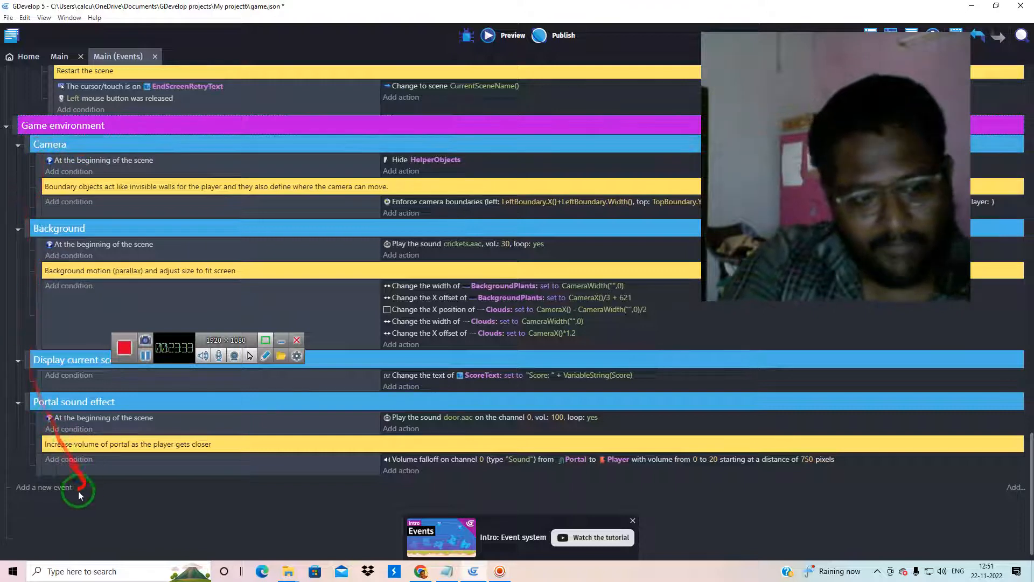
Collapse the first two Monster enemy groups near the start of the event sheet
scroll(17, 291, "up", 8)
scroll(16, 291, "up", 10)
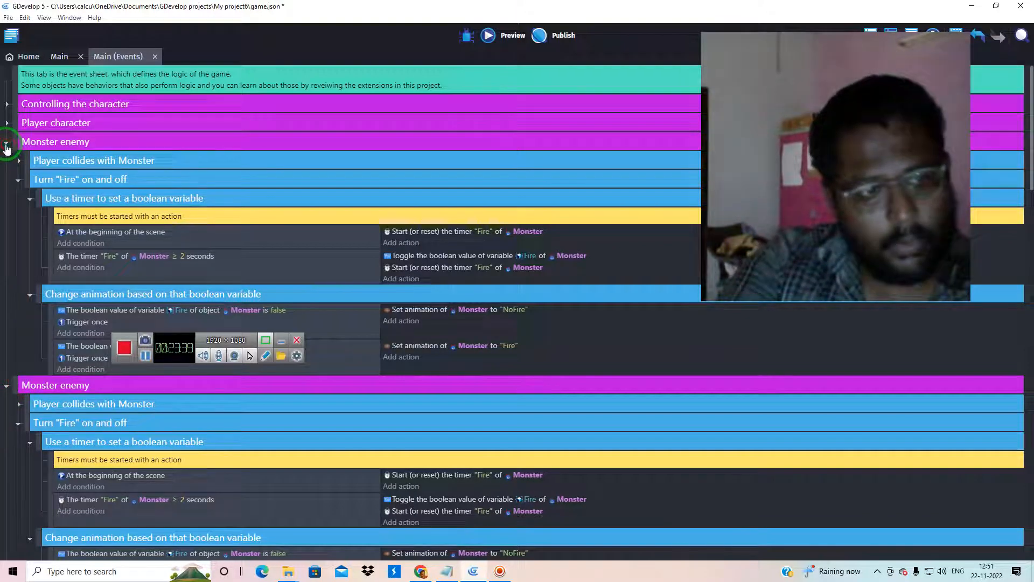
left_click(6, 144)
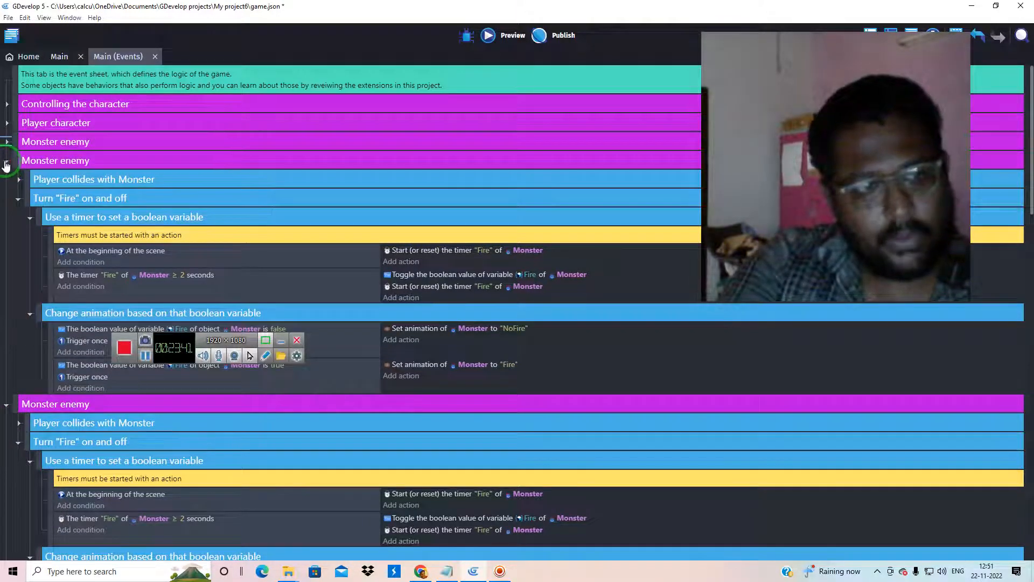
left_click(6, 165)
Expand the Player character group, examine its animation, facing-direction and sound events, and fold the group again
left_click(6, 123)
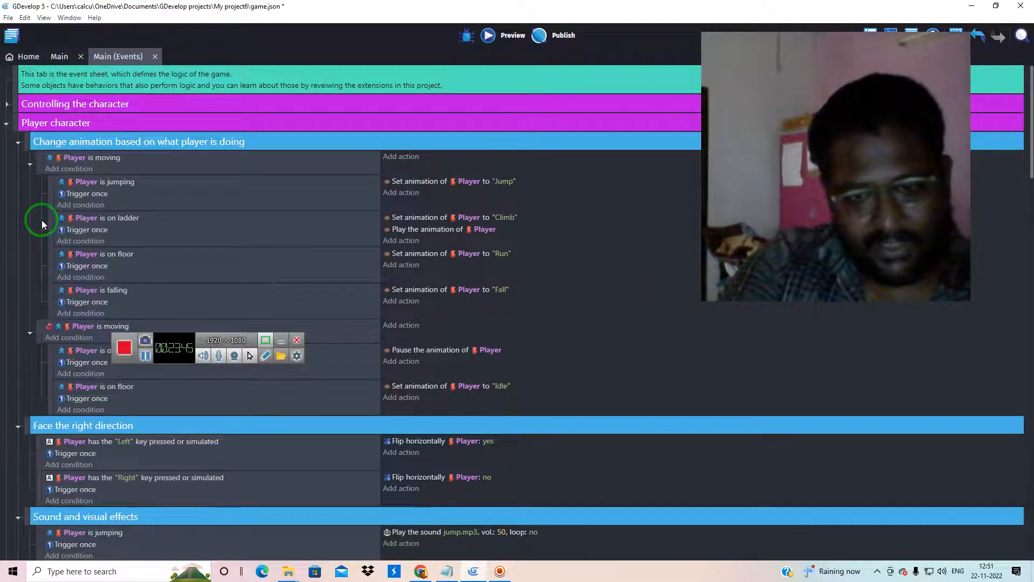
scroll(41, 220, "down", 4)
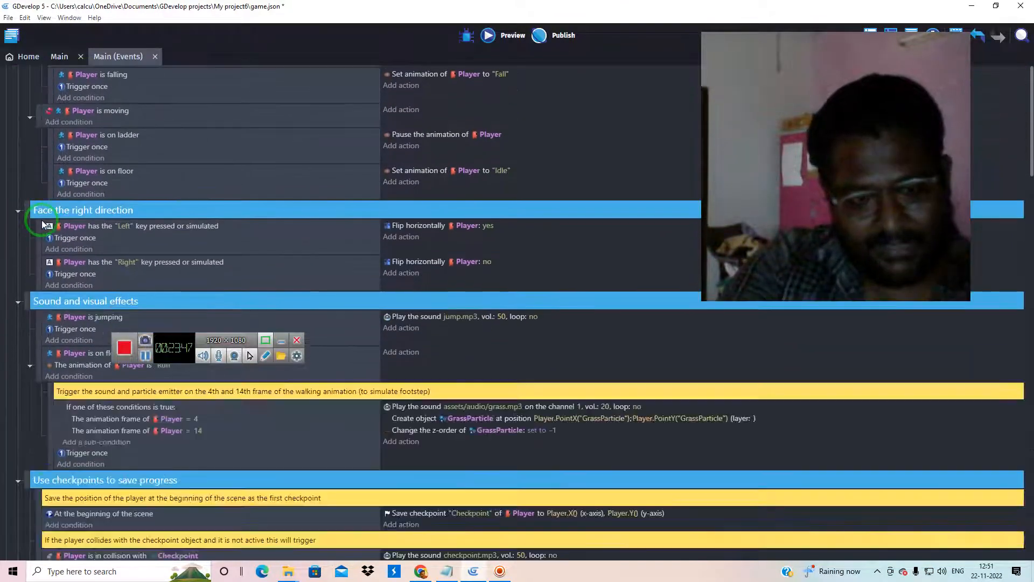
scroll(41, 220, "up", 4)
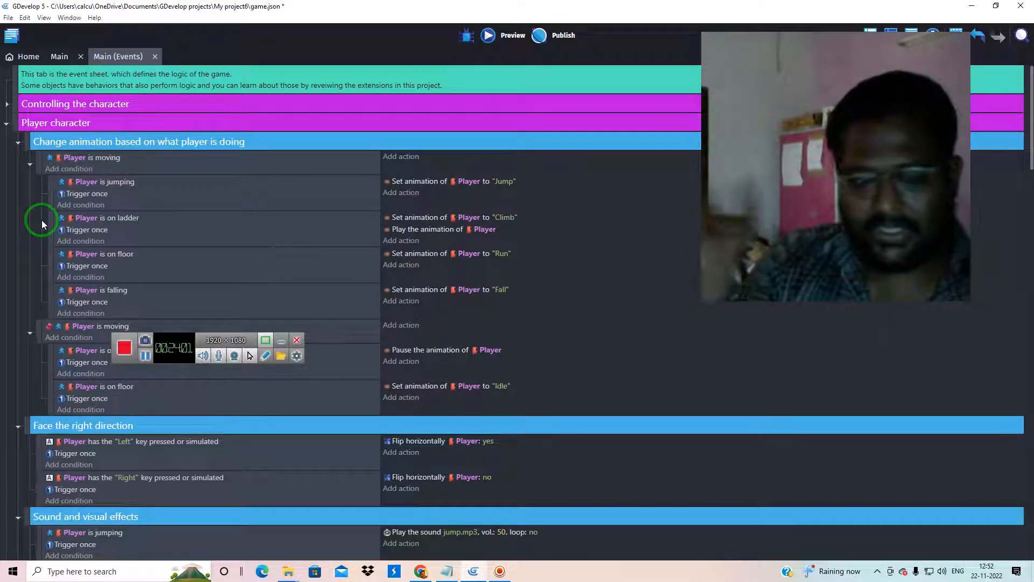
left_click(6, 124)
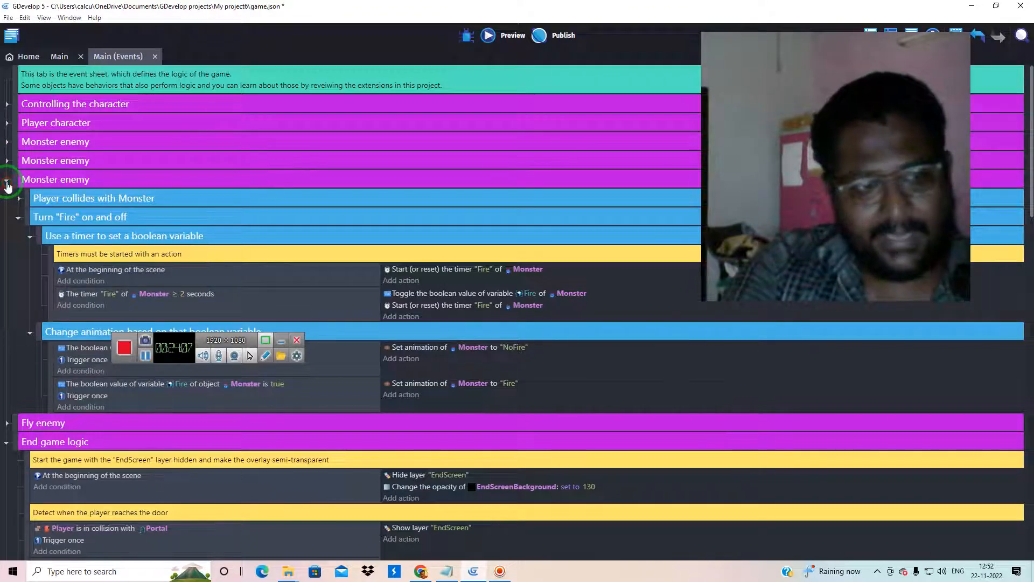
Collapse the third Monster enemy group, the End game logic group and the Game environment group
left_click(7, 182)
left_click(6, 217)
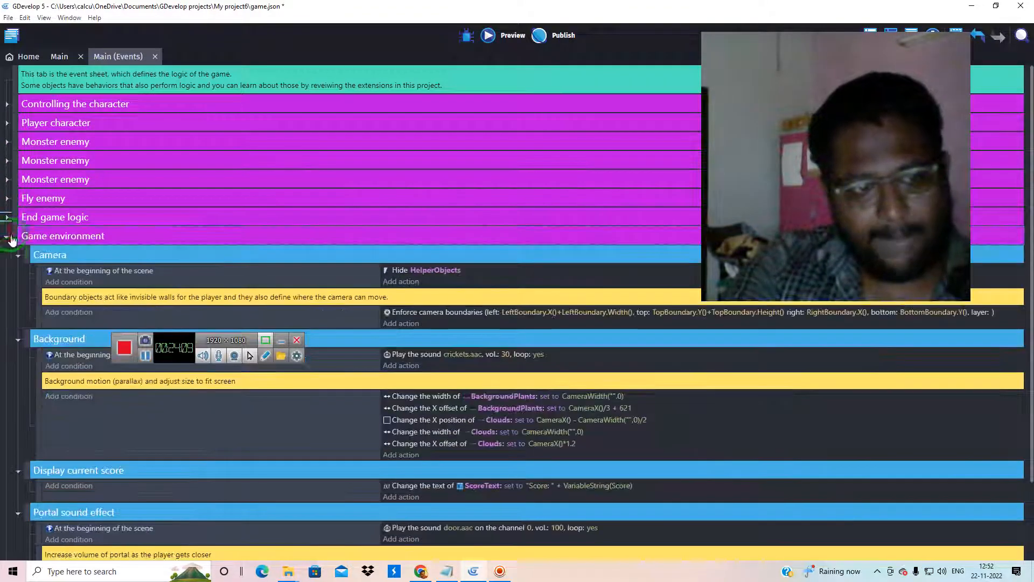
left_click(7, 237)
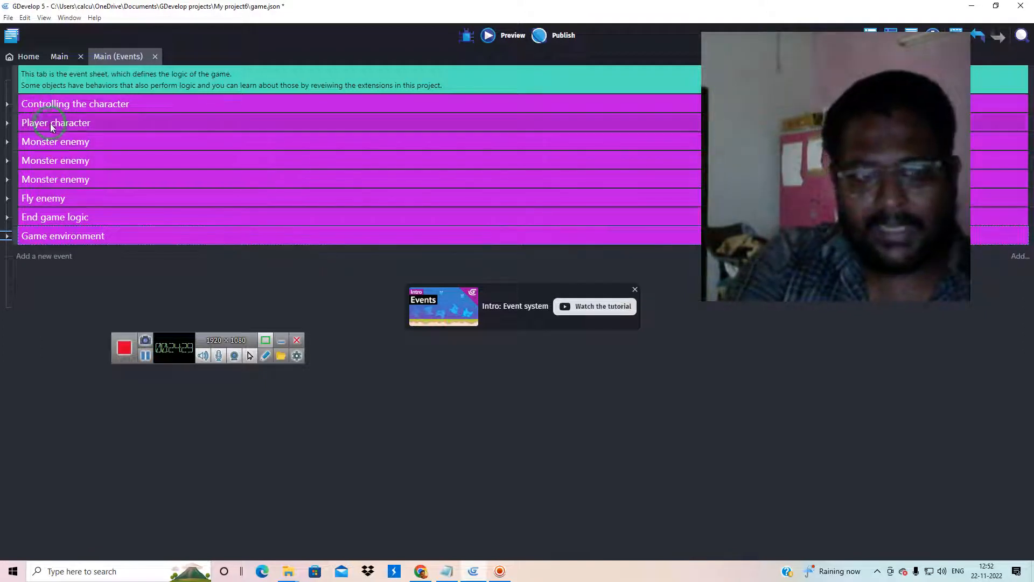
Review the Player character group's events down to the checkpoint, Collect coins and Player death subgroups, and collapse the group
left_click(7, 122)
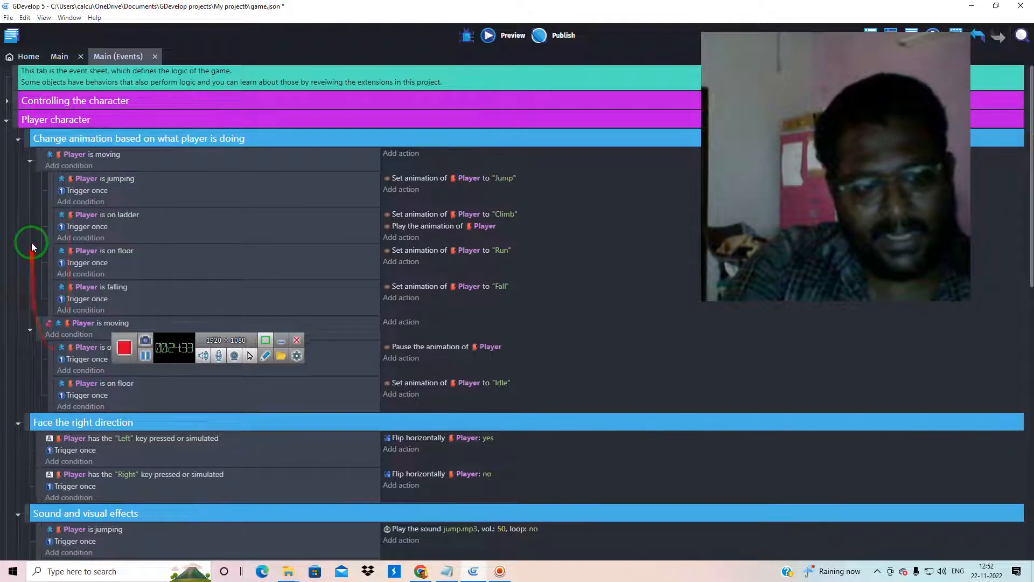
scroll(31, 242, "down", 5)
scroll(32, 243, "down", 5)
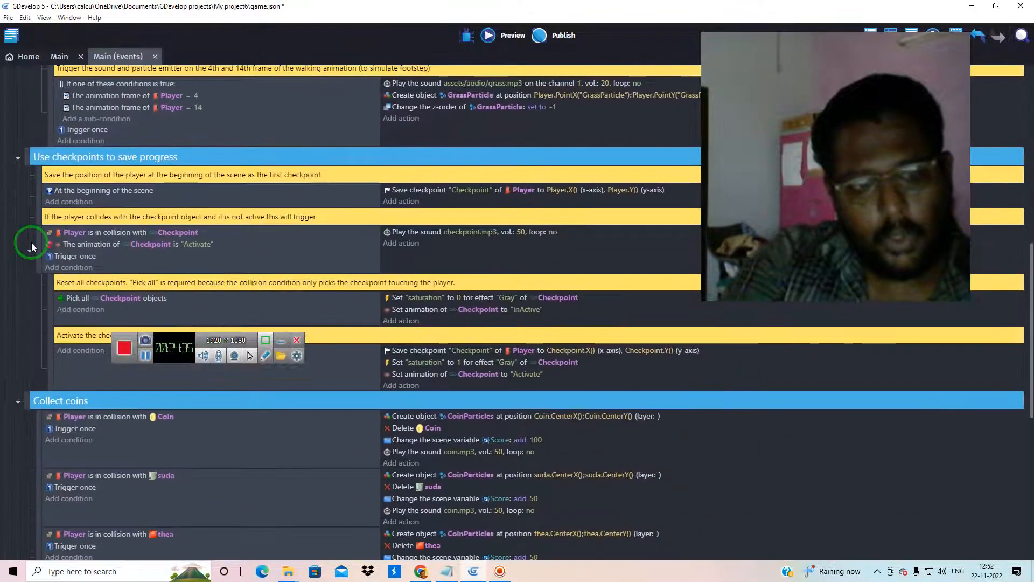
scroll(31, 243, "down", 5)
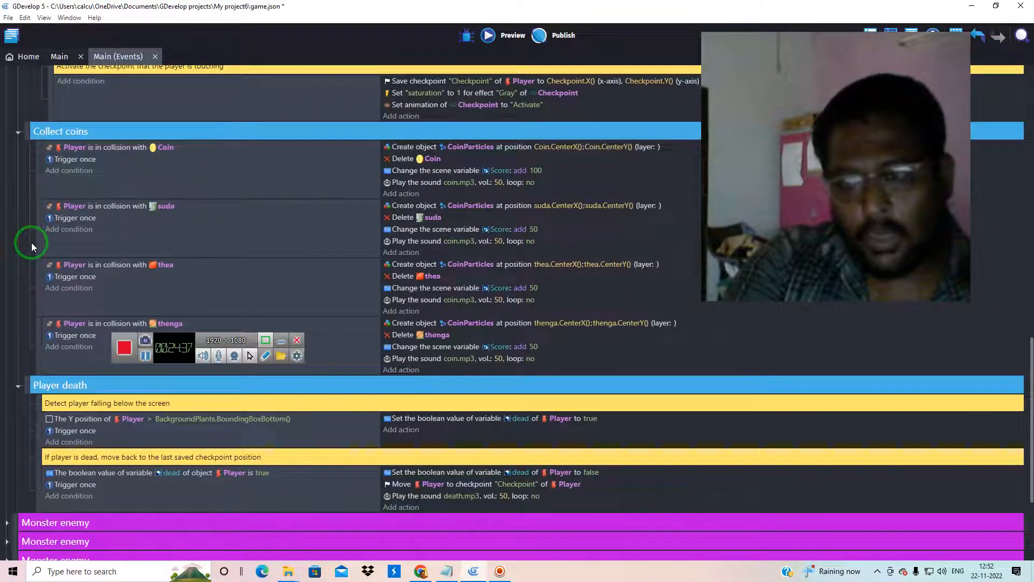
scroll(31, 242, "up", 13)
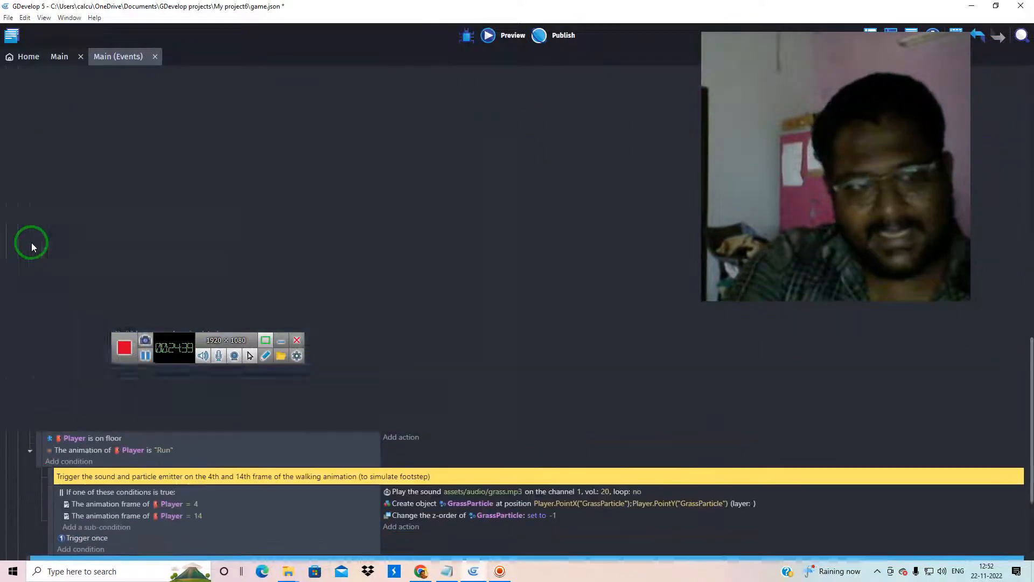
scroll(32, 242, "up", 2)
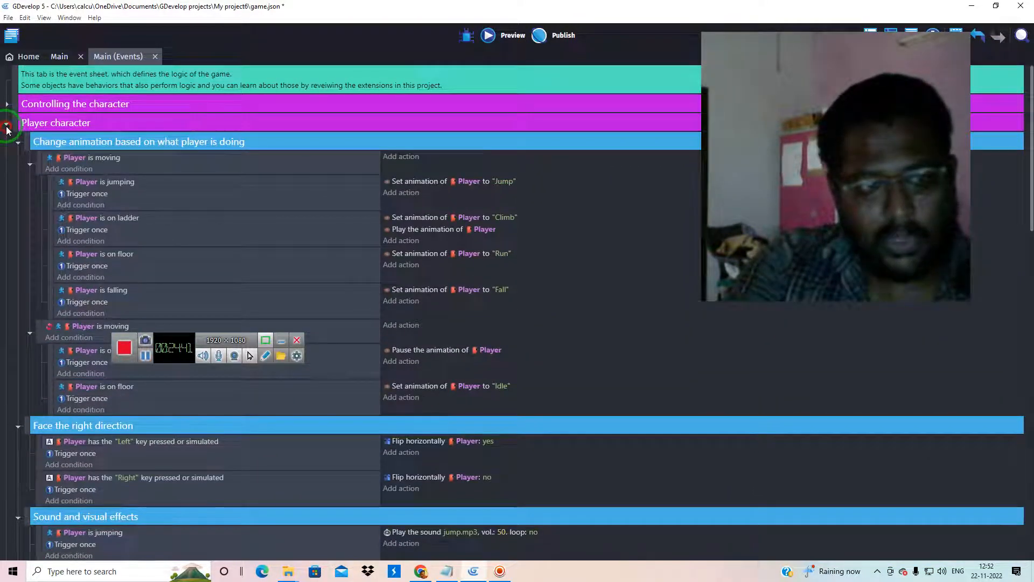
left_click(7, 126)
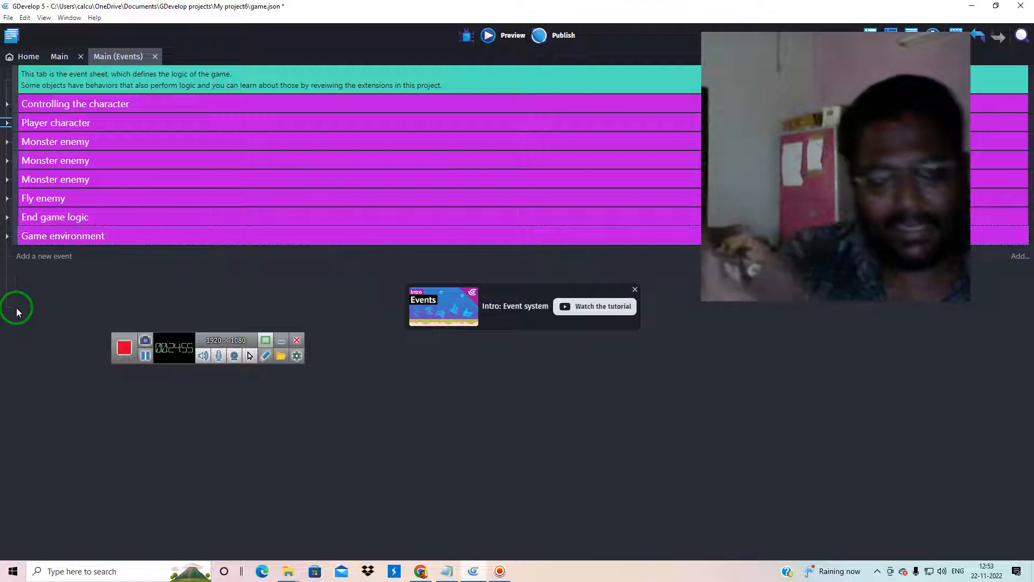
Expand the End game logic group again to view its events
left_click_drag(19, 306, 224, 210)
mouse_move(60, 131)
left_mouse_down()
mouse_move(81, 142)
mouse_move(28, 364)
left_mouse_up()
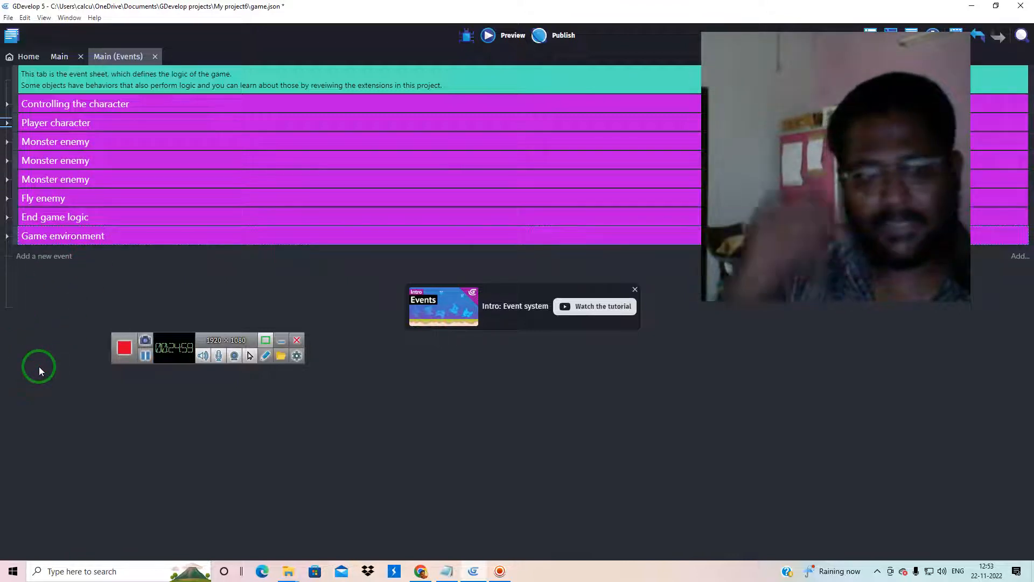
left_click(7, 218)
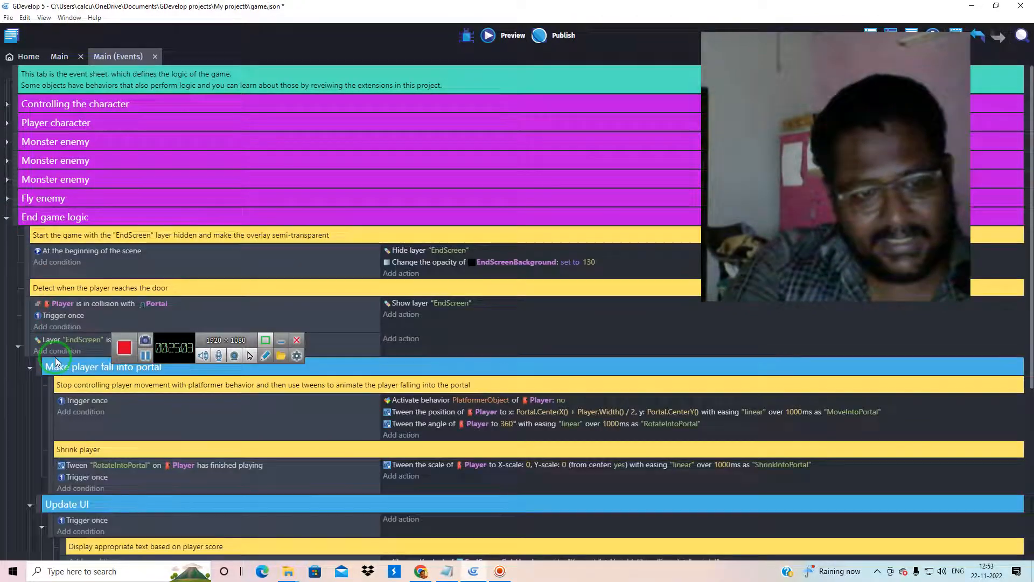
Review the End game logic group's portal fall, Update UI and Restart Scene events, and collapse the group
scroll(55, 361, "down", 3)
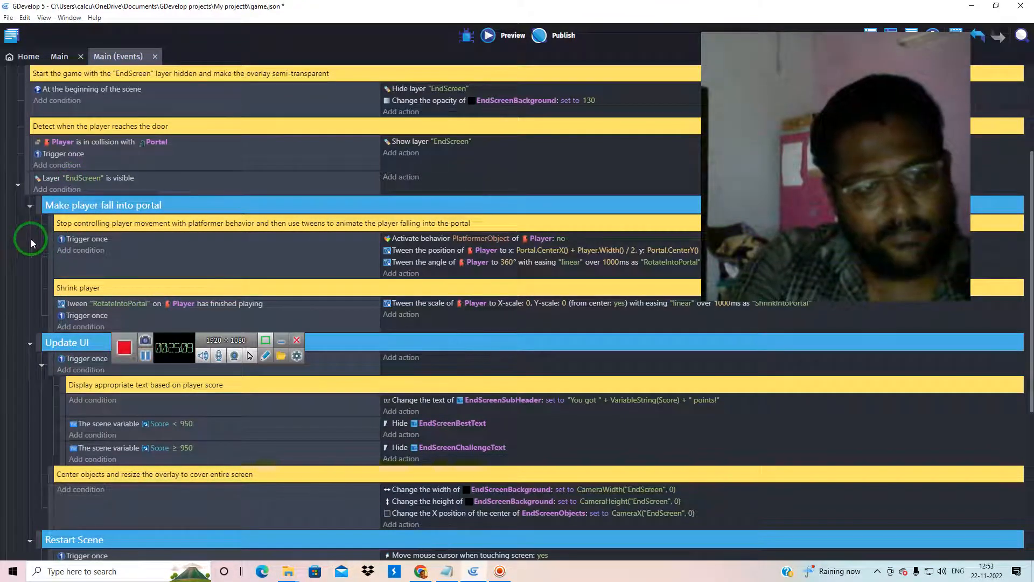
scroll(31, 240, "down", 2)
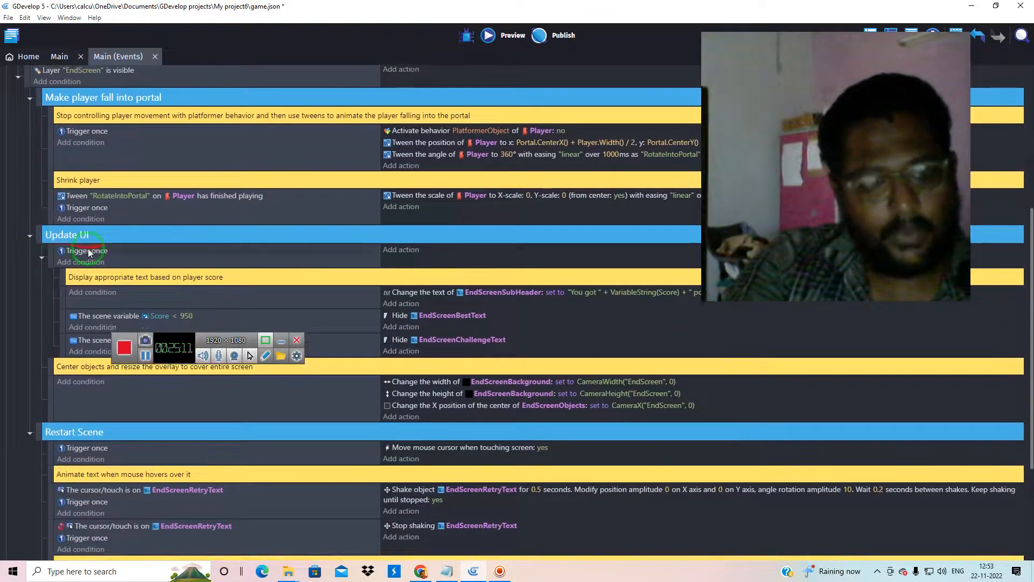
scroll(20, 363, "down", 4)
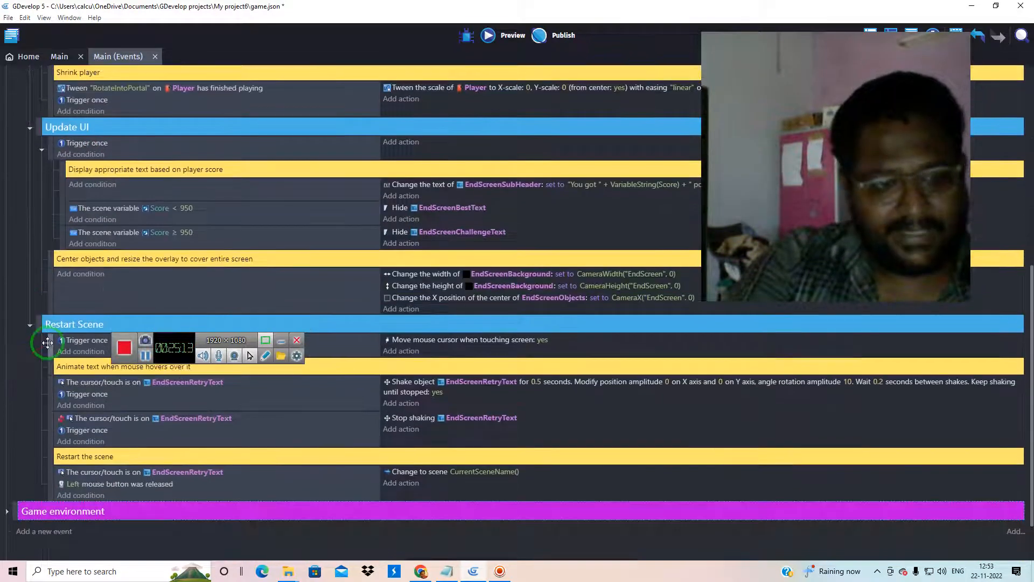
scroll(47, 338, "up", 9)
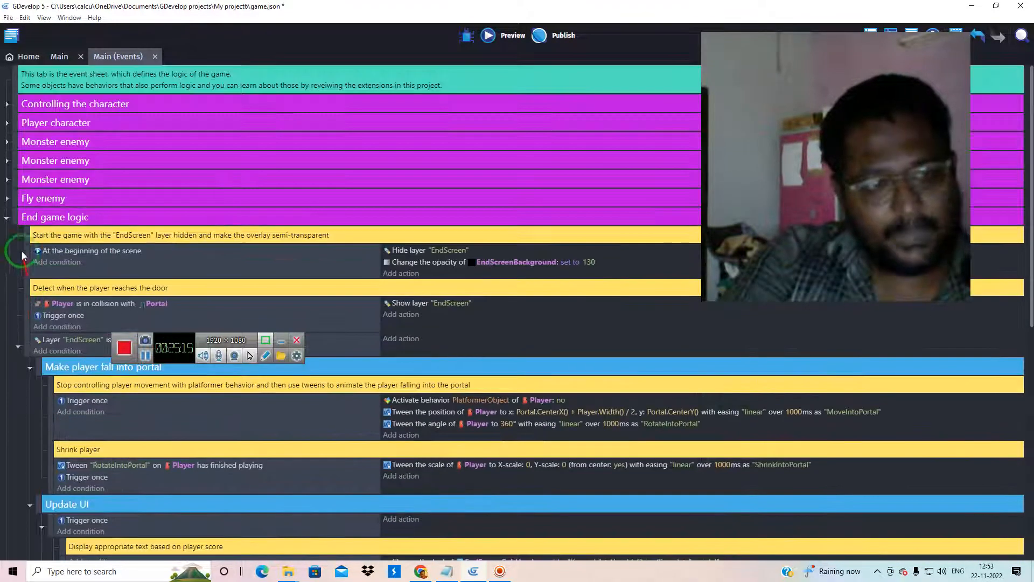
left_click(6, 217)
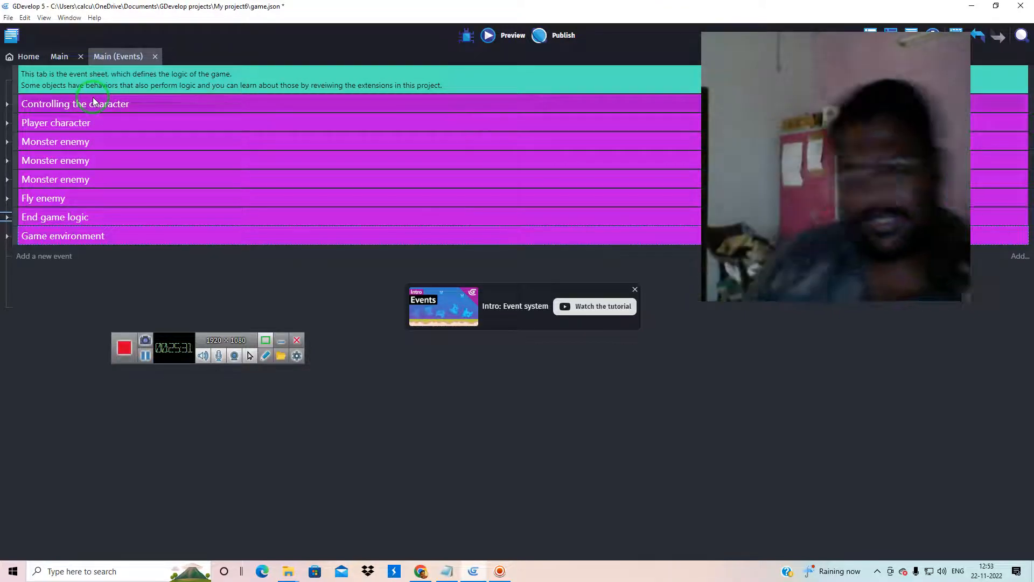
Expand the Game environment group, examine its camera, background, score display and portal sound events, and fold it again
left_click(6, 237)
scroll(26, 373, "down", 3)
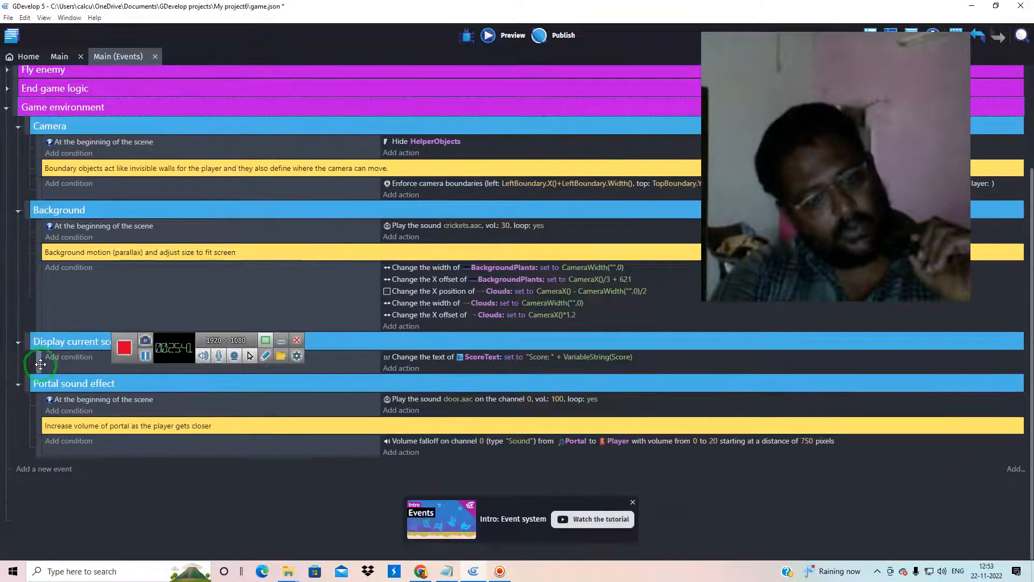
left_click(6, 107)
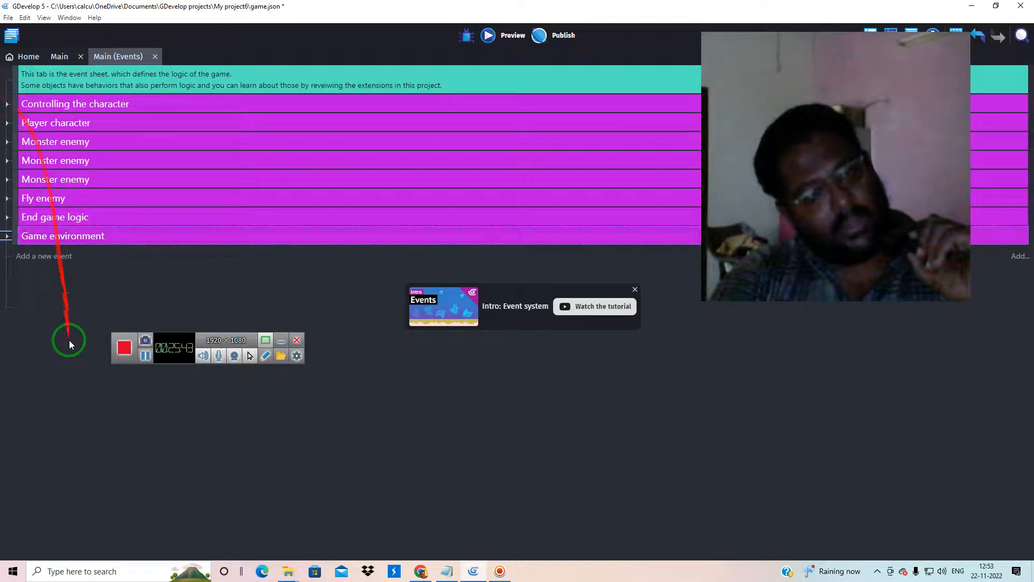